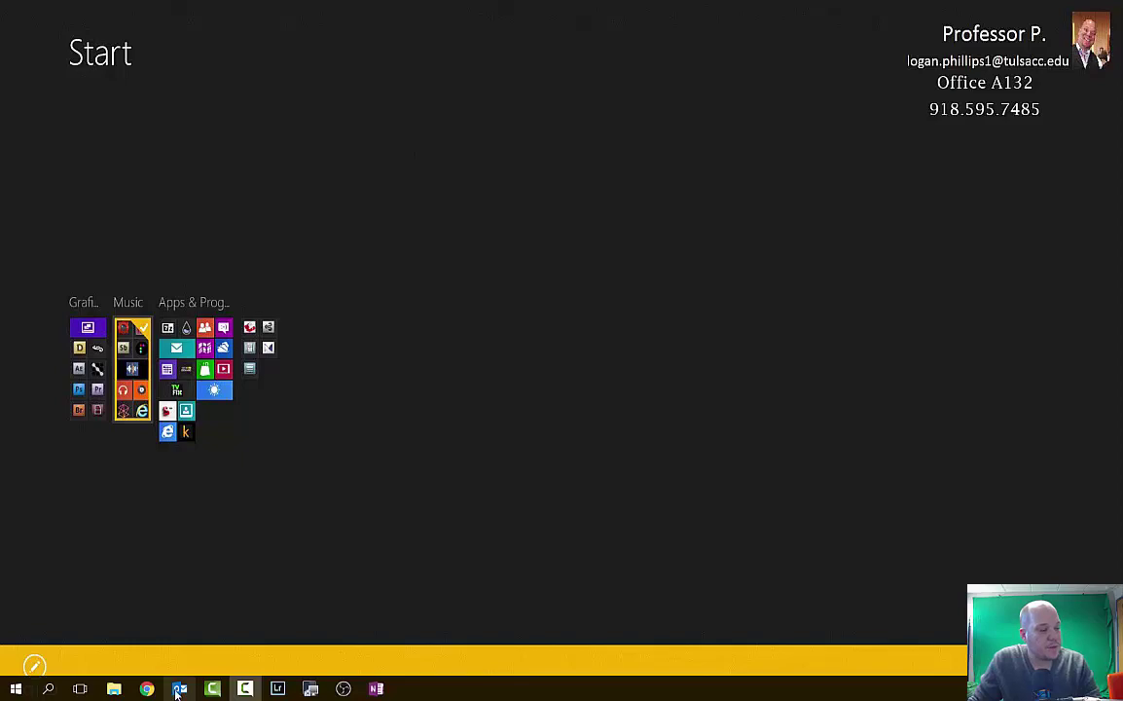
In SIMnet, filter the assignments to Projects, search for 'CH 5', then clear the search
{"action": "left_click", "coordinate": [146, 688]}
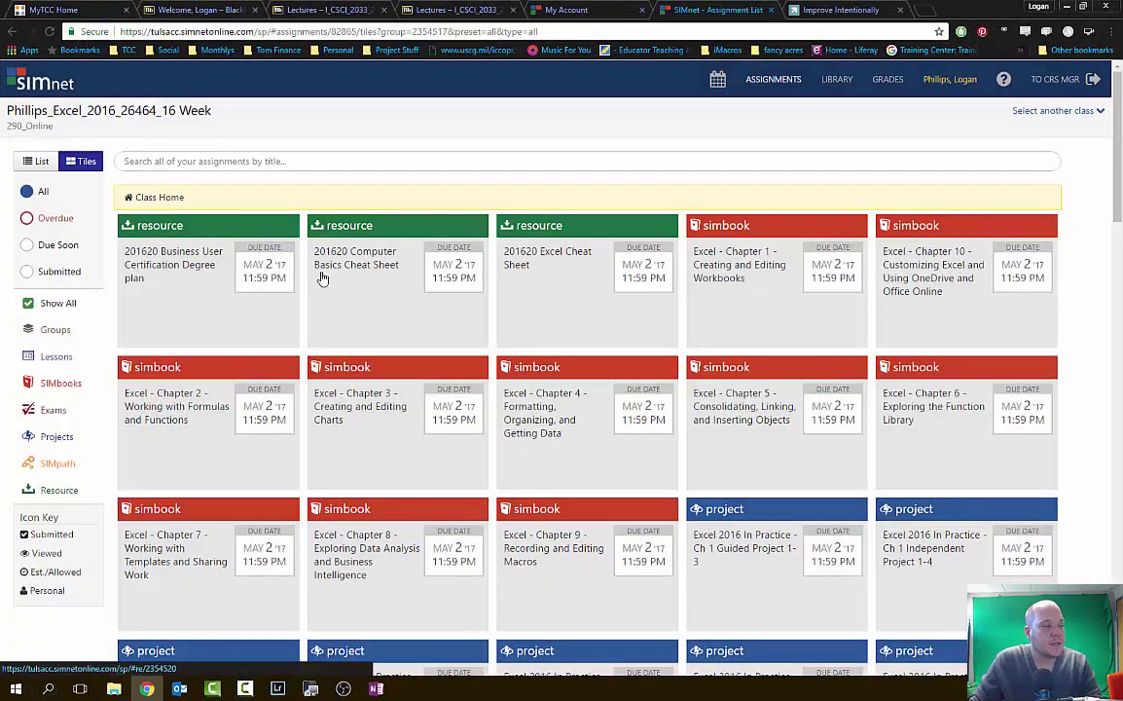
{"action": "left_click", "coordinate": [56, 436]}
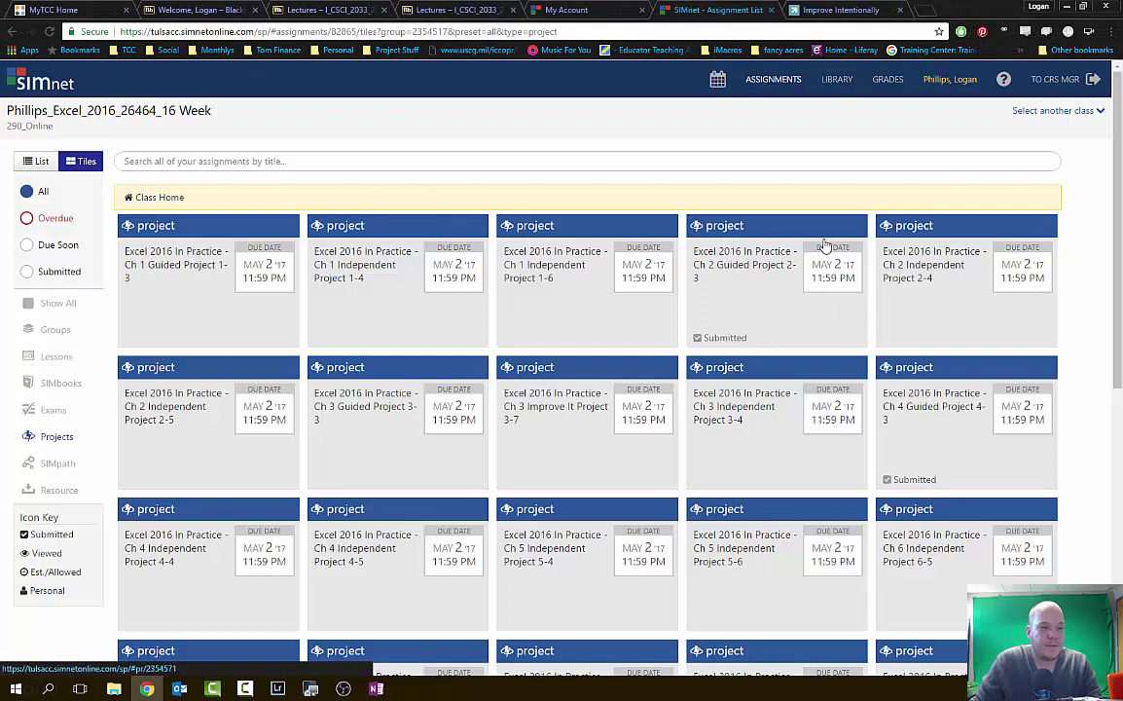
{"action": "left_click", "coordinate": [694, 162]}
{"action": "type", "text": "C"}
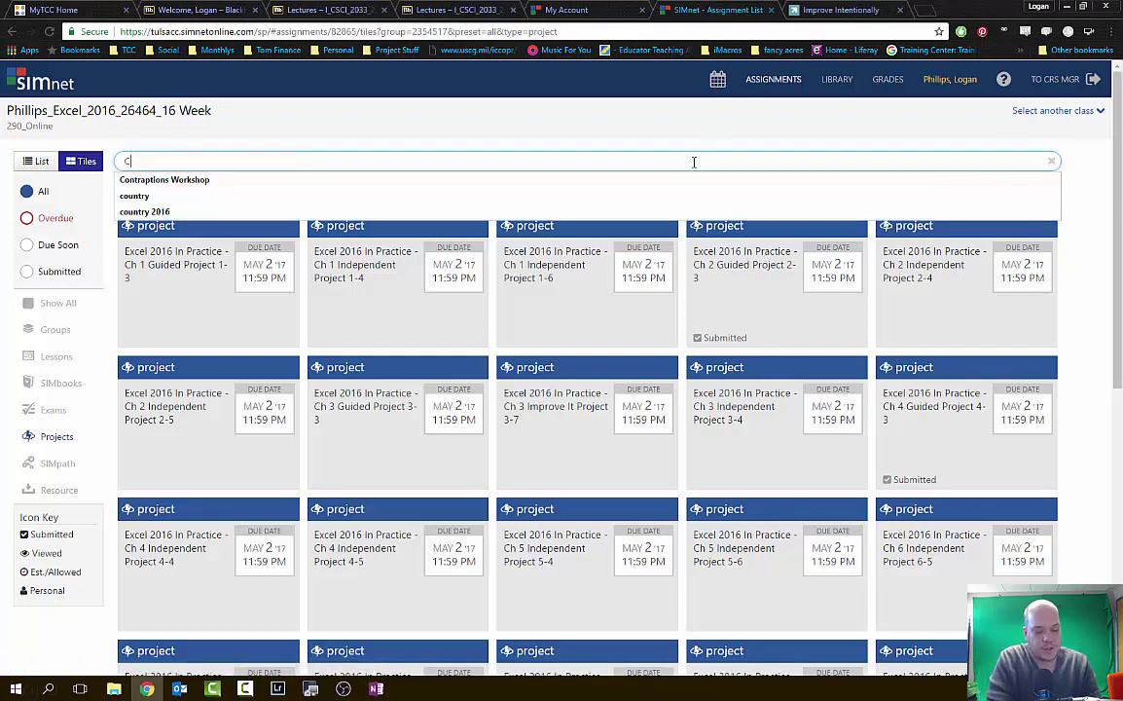
{"action": "type", "text": "H 5"}
{"action": "key", "text": "Return"}
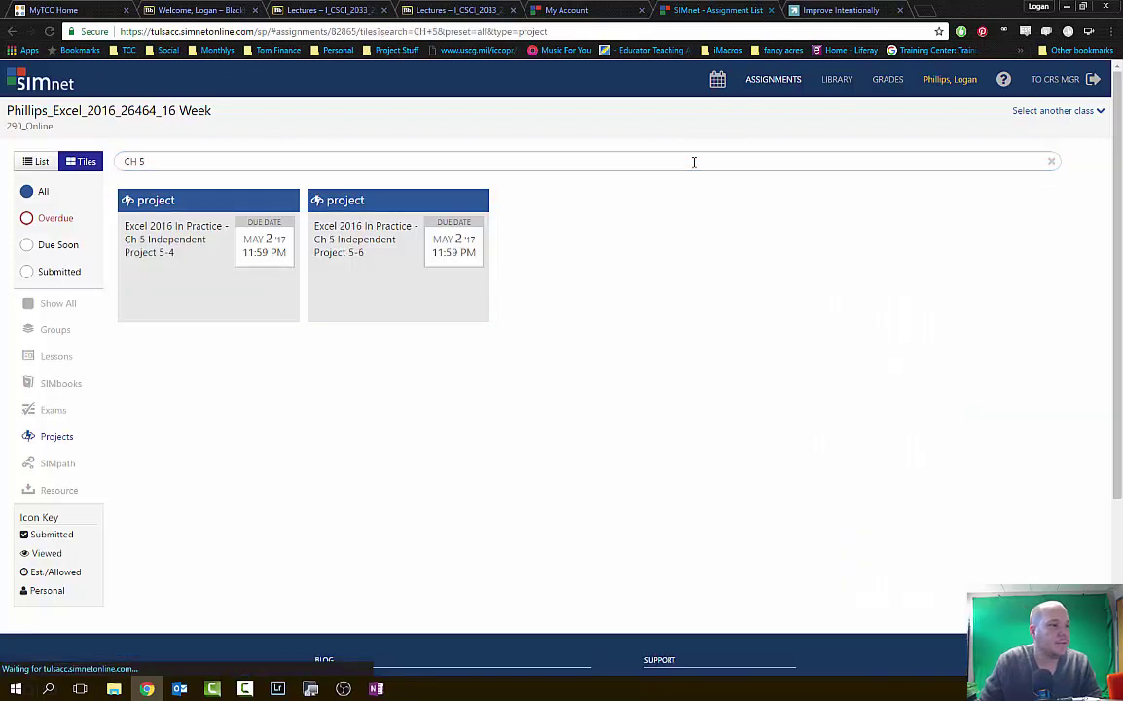
{"action": "left_click", "coordinate": [217, 164]}
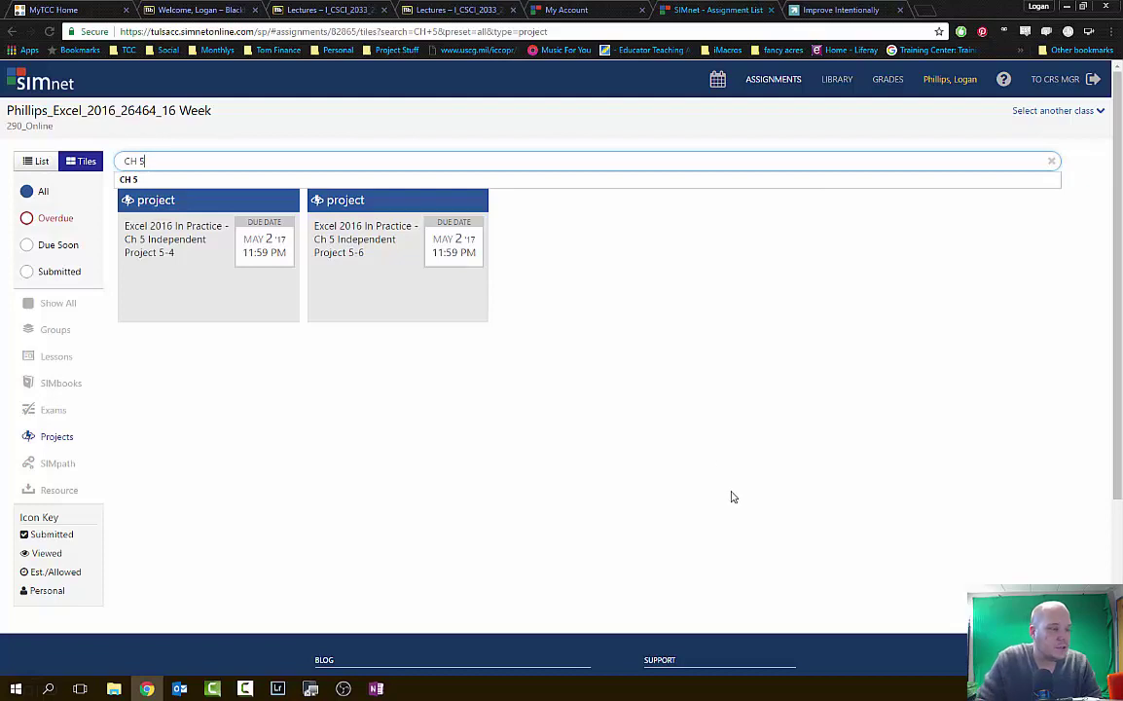
{"action": "key", "text": "BackSpace"}
{"action": "key", "text": "BackSpace"}
{"action": "key", "text": "BackSpace"}
{"action": "key", "text": "BackSpace"}
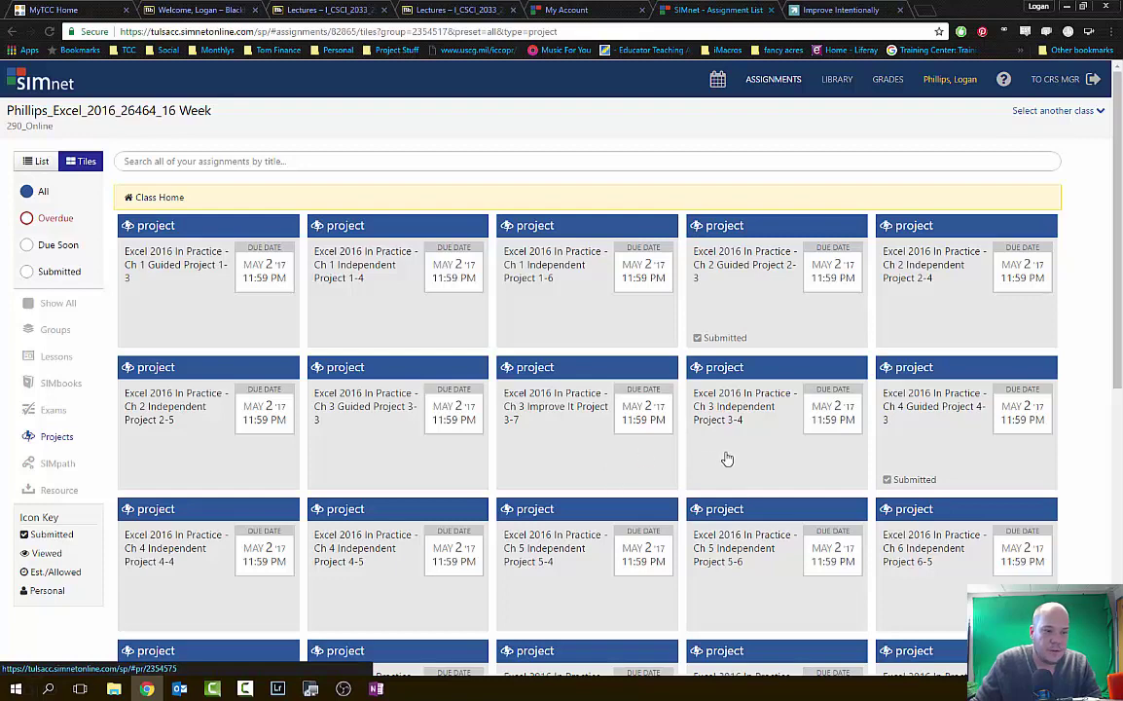
Scroll down and open the Ch 5 Independent Project 5-4 assignment
{"action": "scroll", "coordinate": [730, 457], "scroll_direction": "down", "scroll_amount": 1}
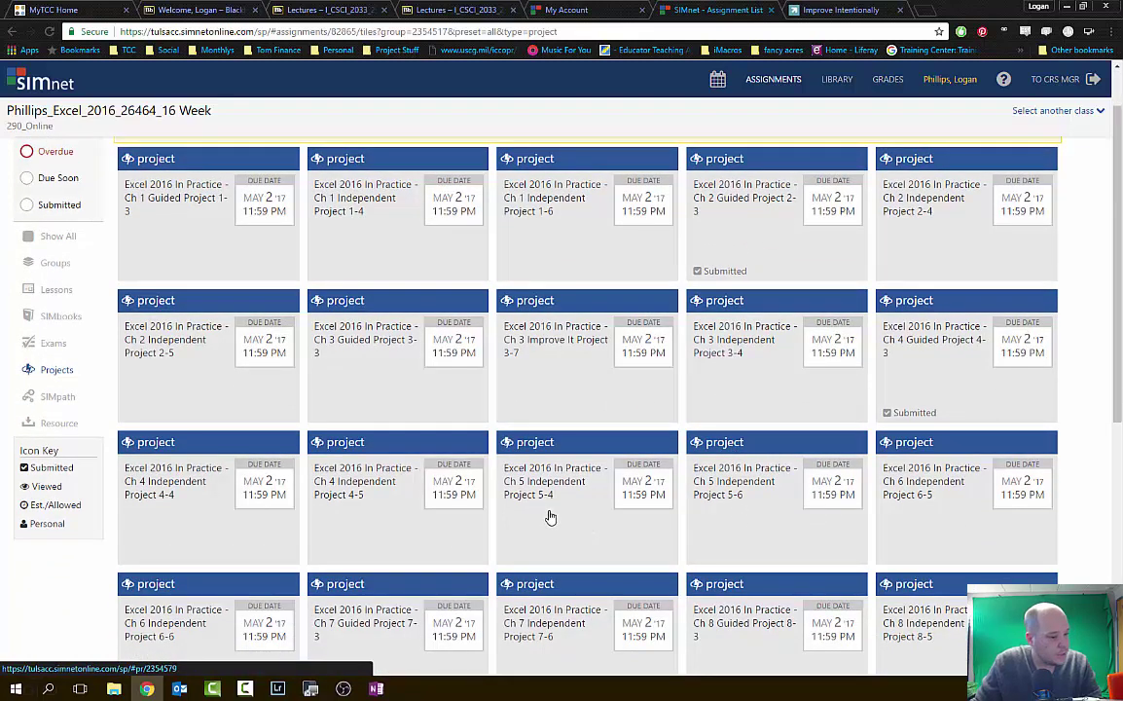
{"action": "scroll", "coordinate": [565, 511], "scroll_direction": "down", "scroll_amount": 2}
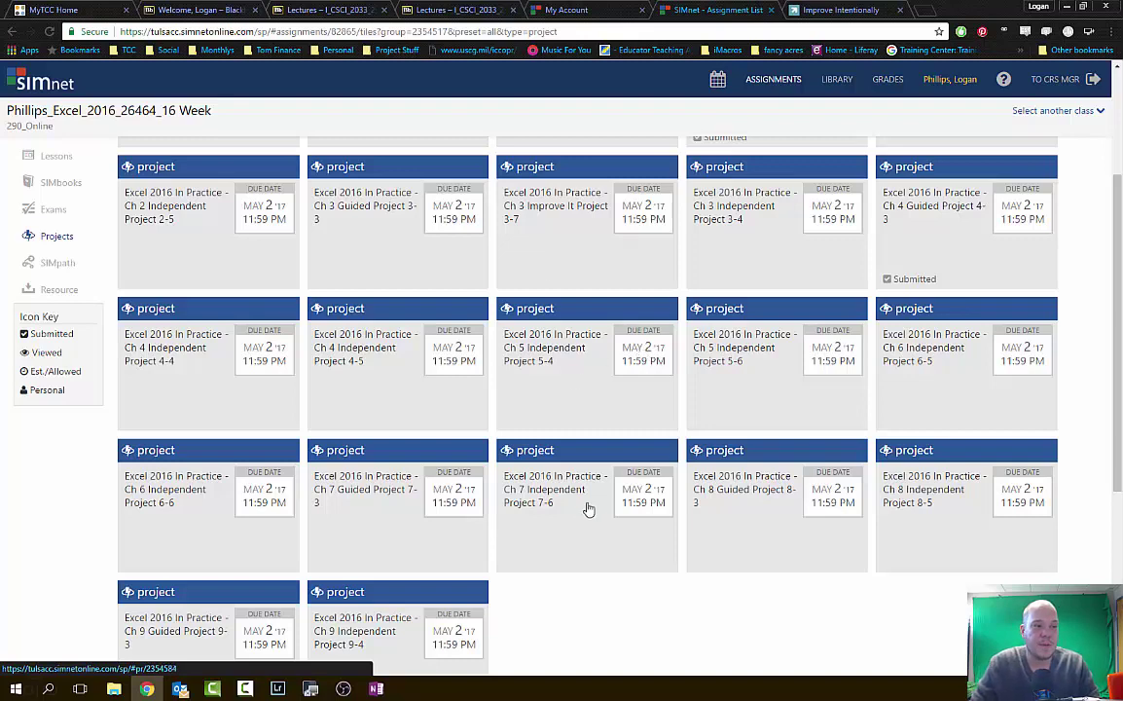
{"action": "left_click", "coordinate": [584, 331]}
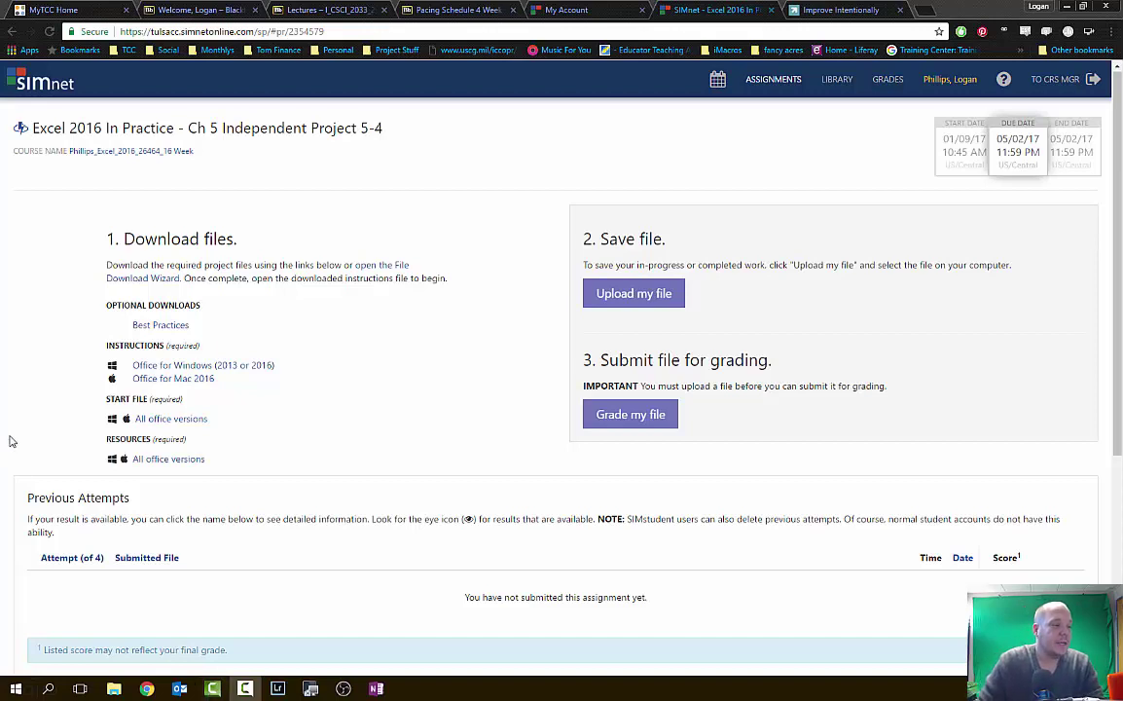
Download the Windows instructions PDF, the start workbook and the resources zip, then open the PDF
{"action": "left_click", "coordinate": [195, 365]}
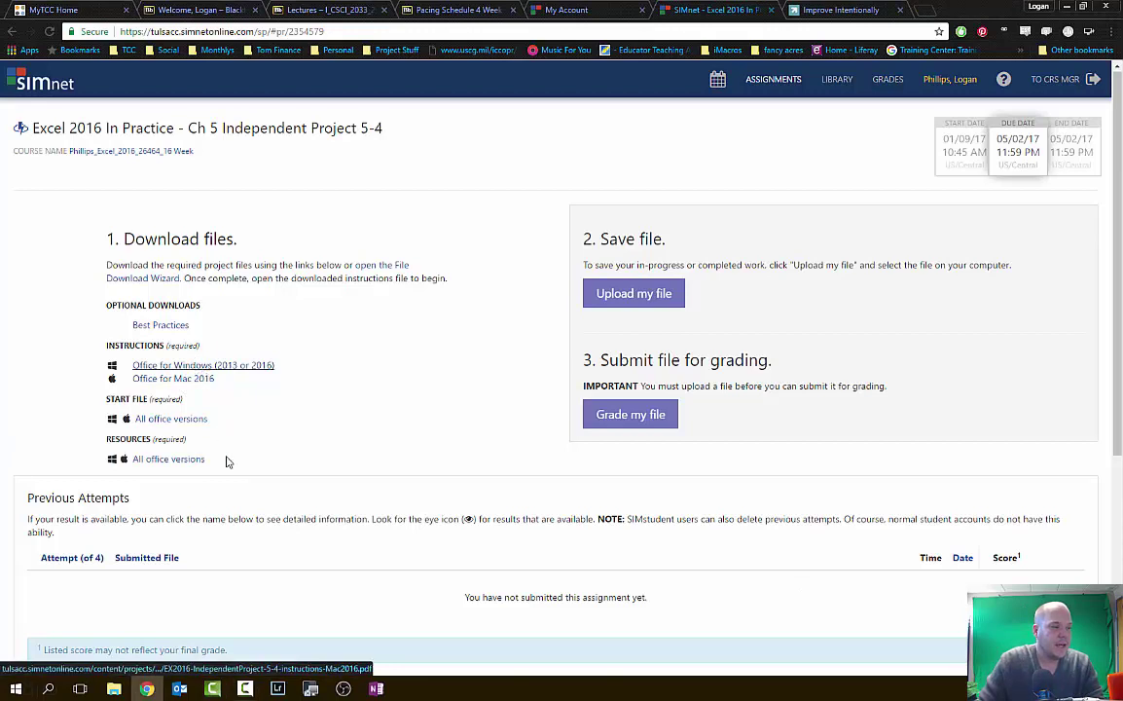
{"action": "left_click", "coordinate": [191, 418]}
{"action": "left_click", "coordinate": [170, 466]}
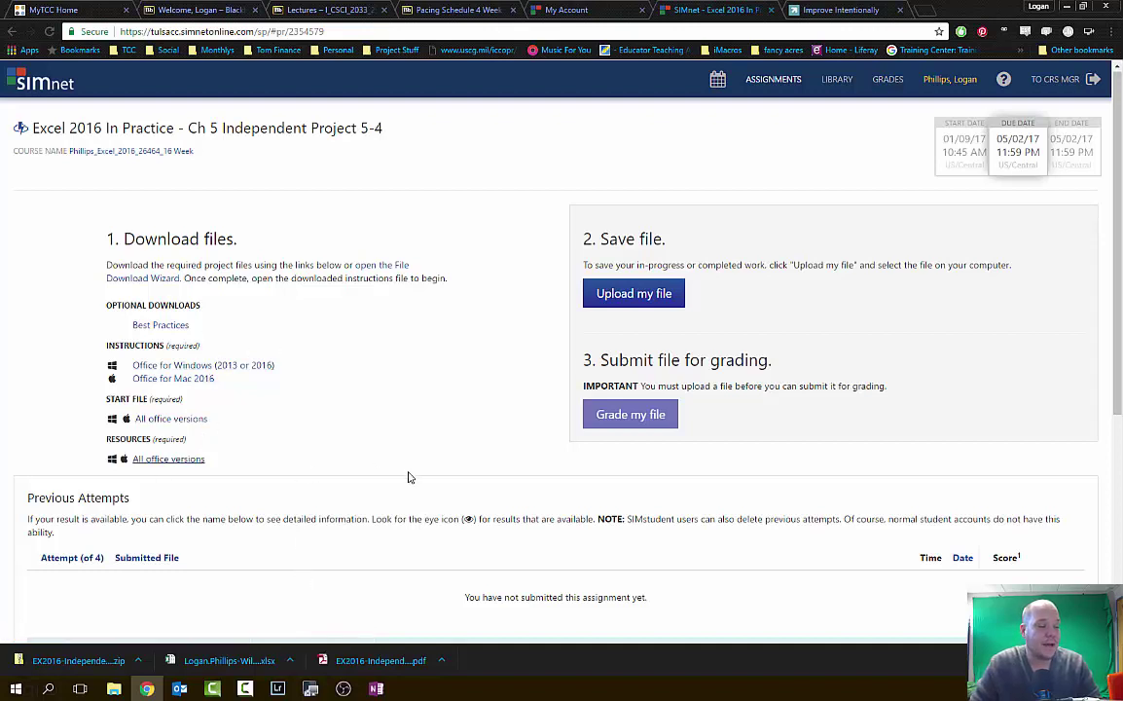
{"action": "left_click", "coordinate": [374, 661]}
Open the WilsonHome-05 start workbook and show the resources zip in its Downloads folder
{"action": "left_click", "coordinate": [265, 660]}
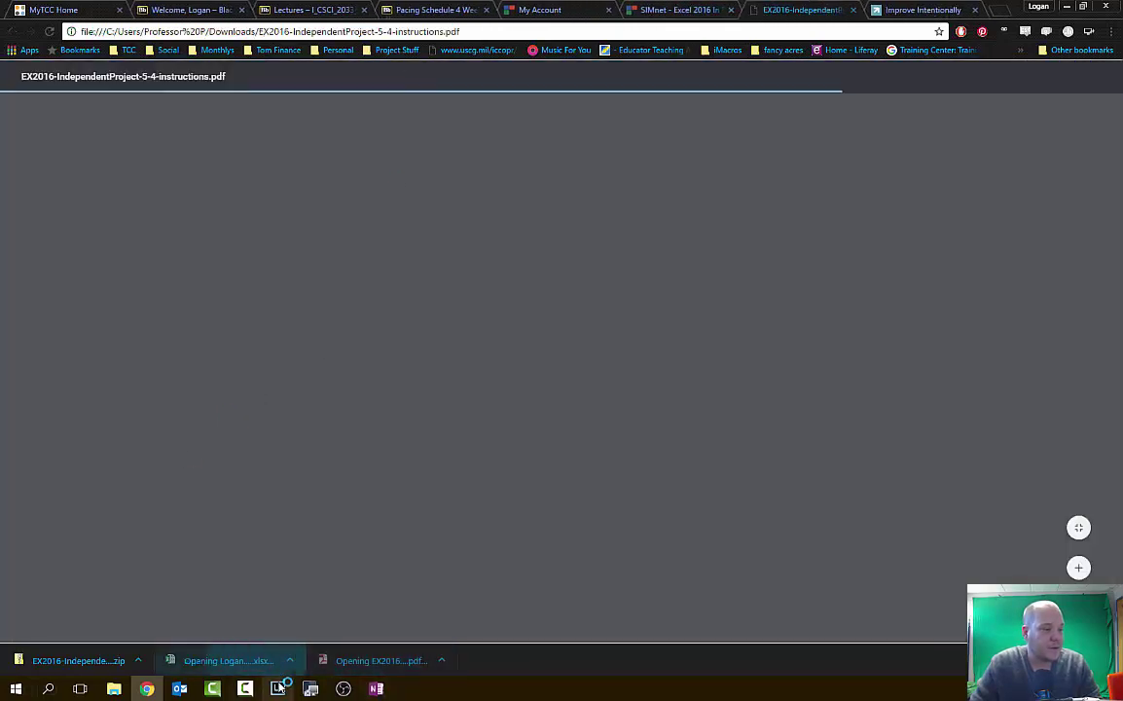
{"action": "left_click", "coordinate": [138, 660]}
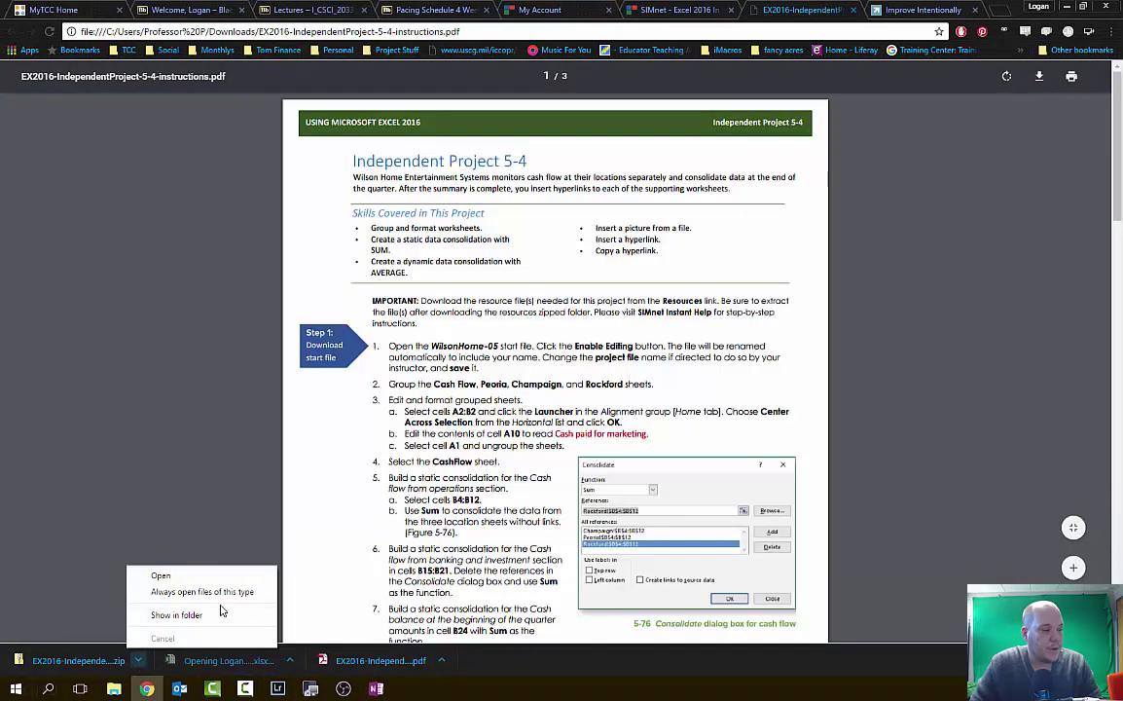
{"action": "left_click", "coordinate": [222, 612]}
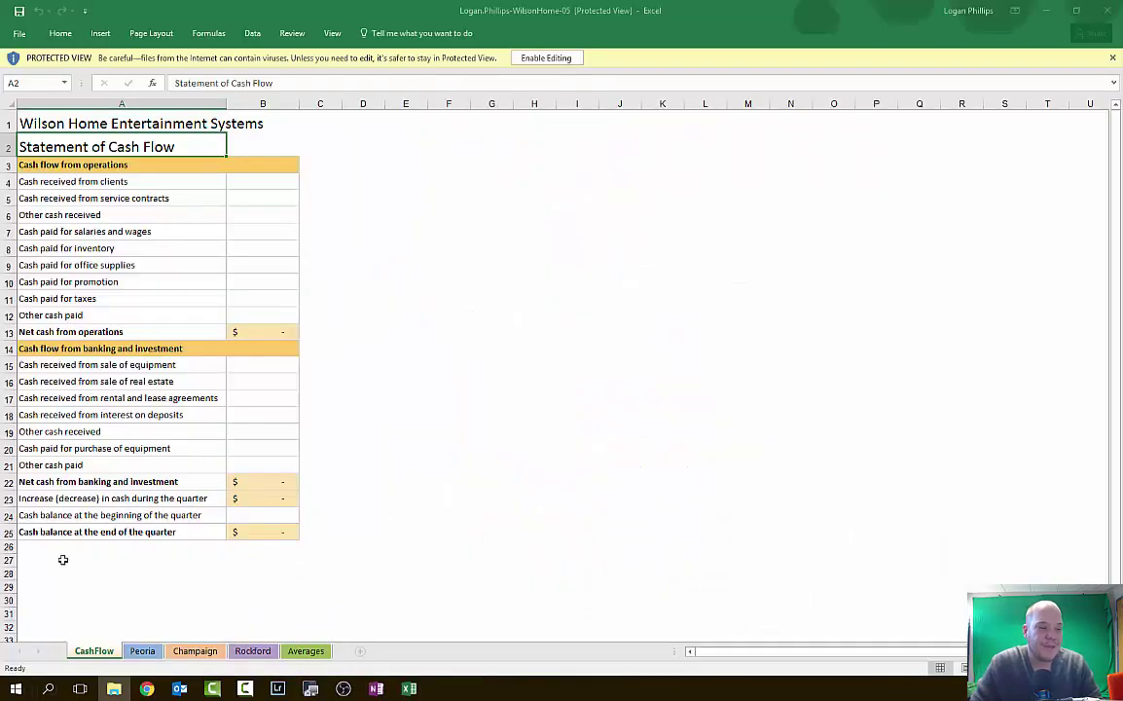
{"action": "left_click", "coordinate": [117, 689]}
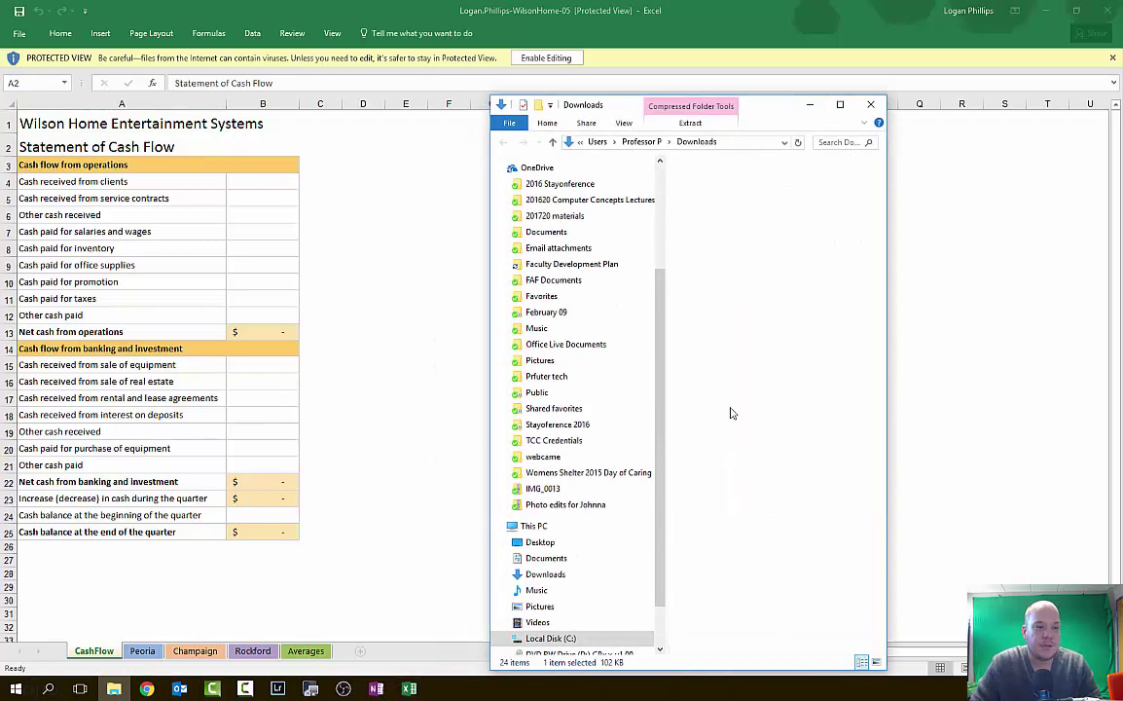
Open the resources zip and its inner folder to find WHES.png, then close File Explorer
{"action": "key", "text": "Return"}
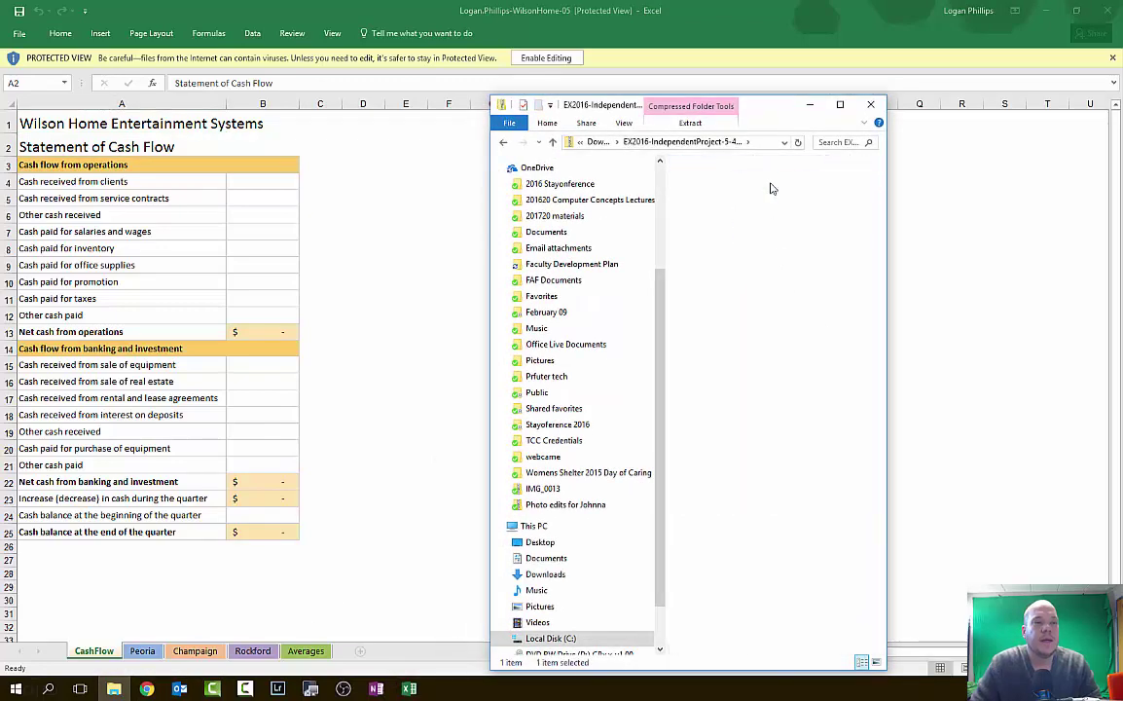
{"action": "key", "text": "Return"}
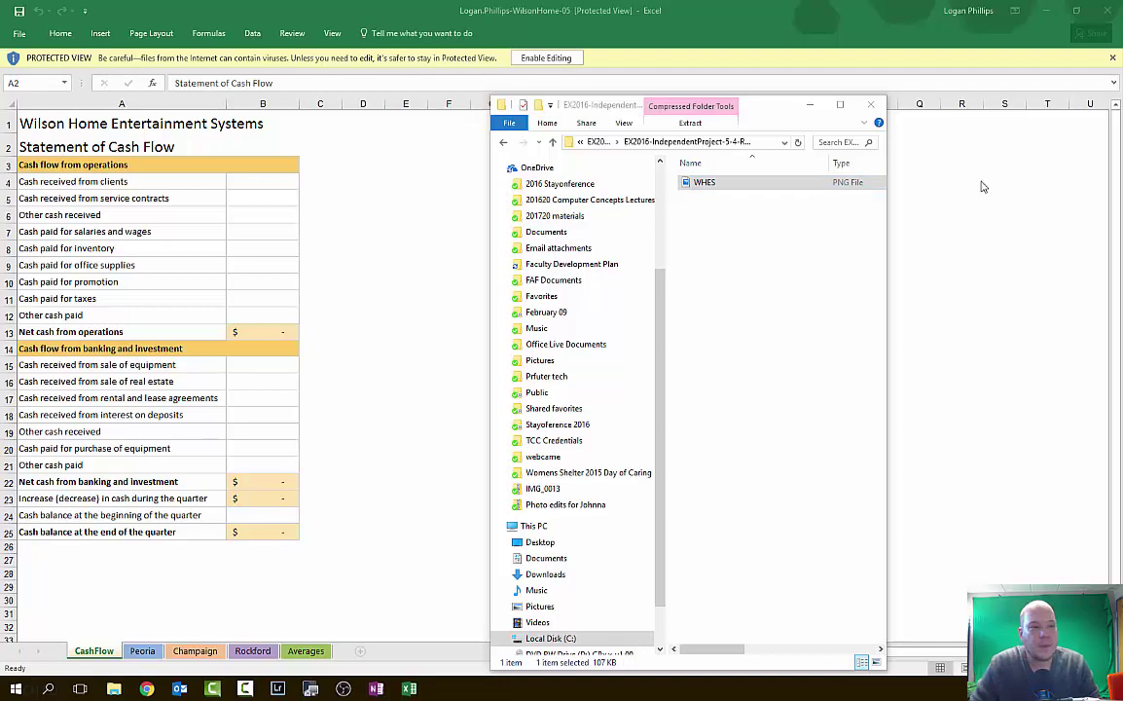
{"action": "left_click", "coordinate": [870, 104]}
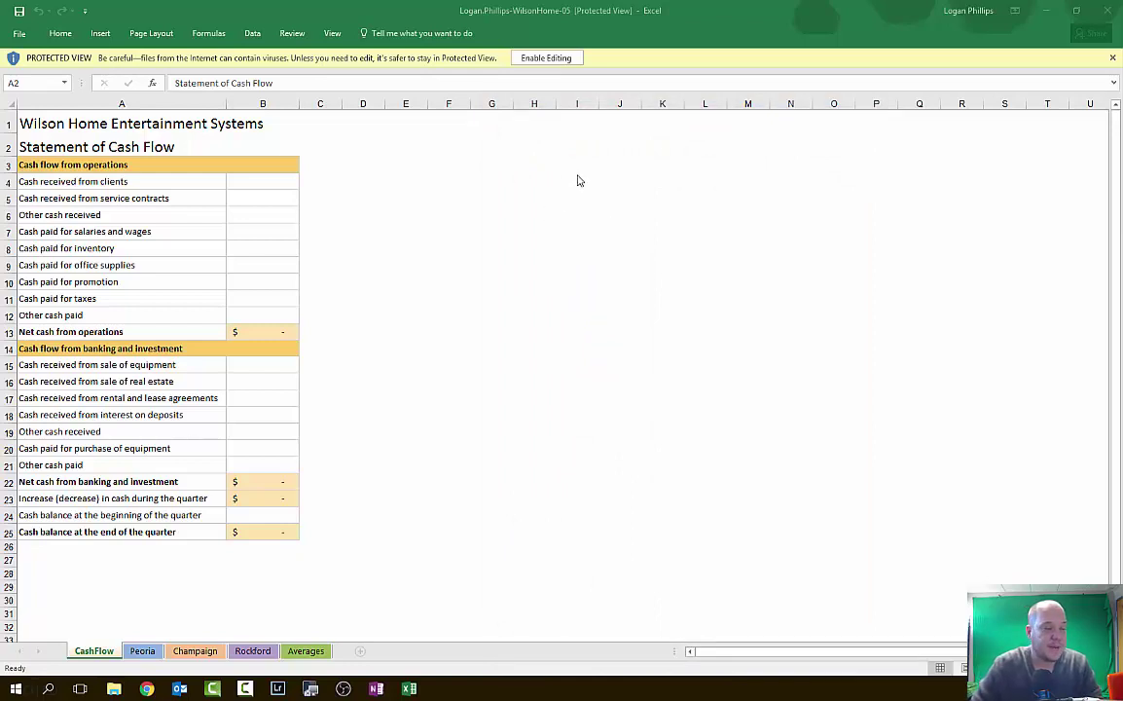
Enable editing on WilsonHome-05 and save it as an Excel Workbook on the Desktop
{"action": "left_click", "coordinate": [506, 58]}
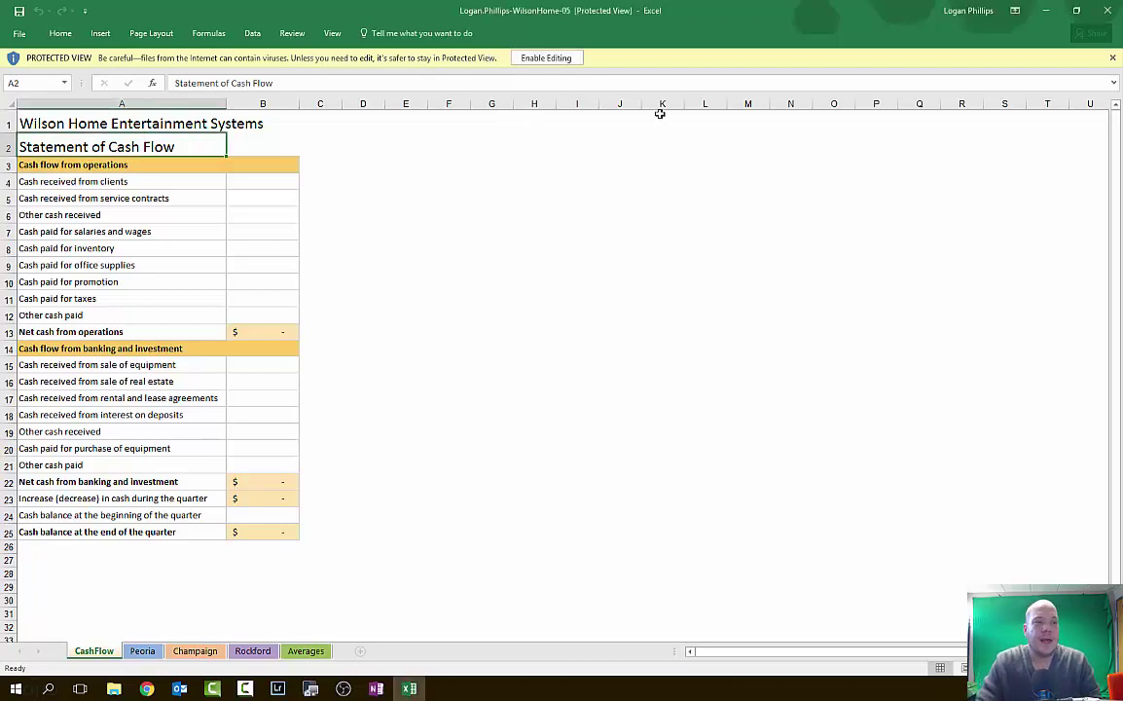
{"action": "left_click", "coordinate": [556, 58]}
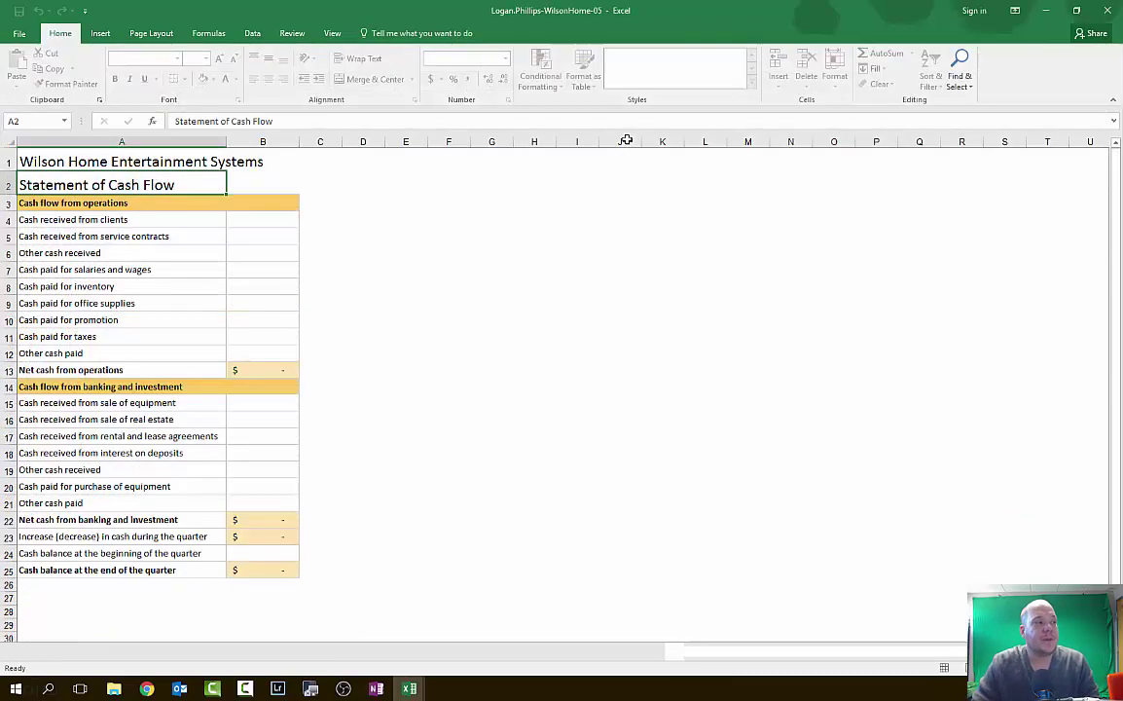
{"action": "left_click", "coordinate": [18, 34]}
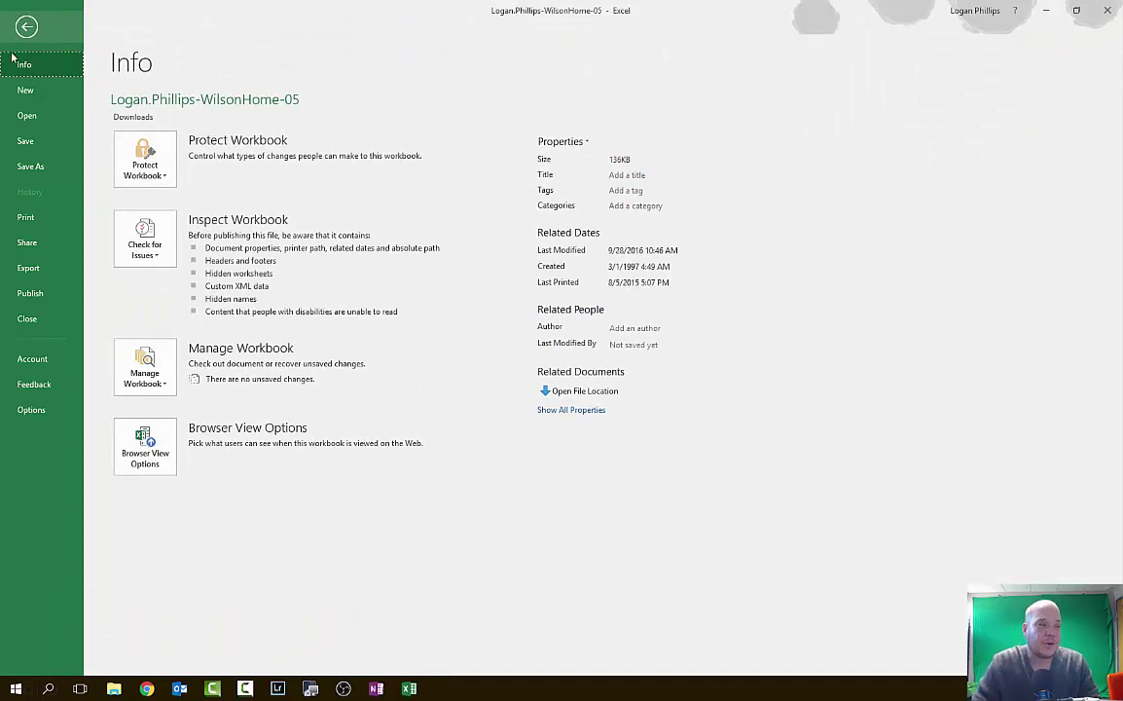
{"action": "left_click", "coordinate": [37, 170]}
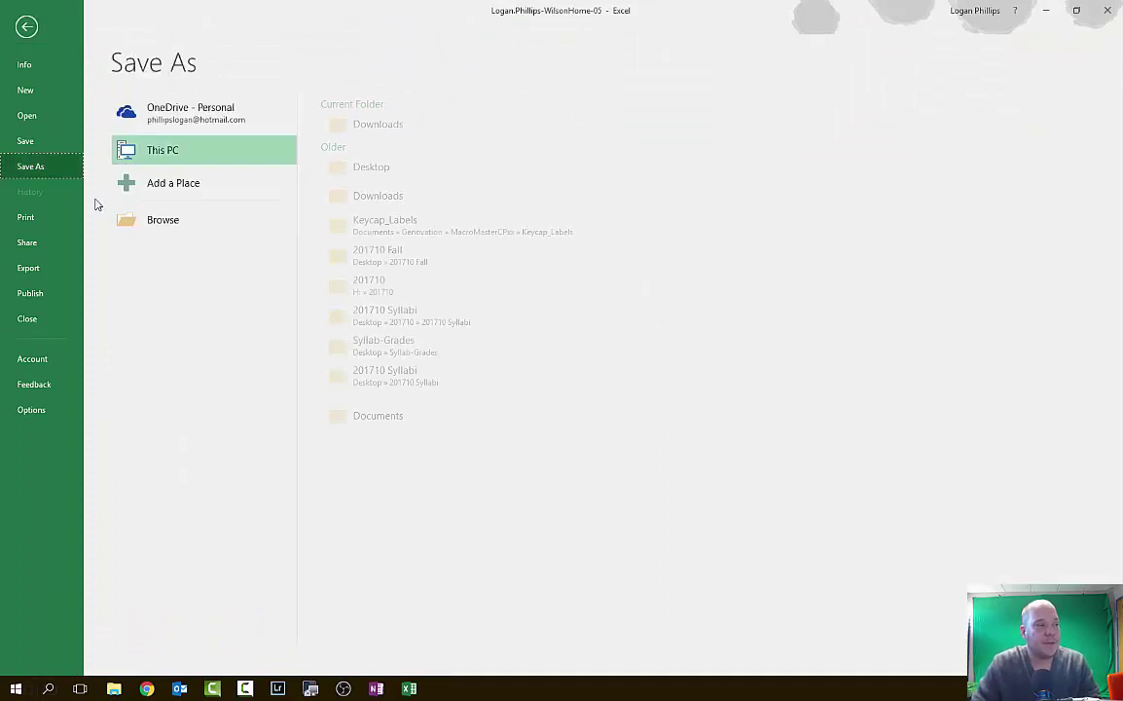
{"action": "left_click", "coordinate": [165, 222]}
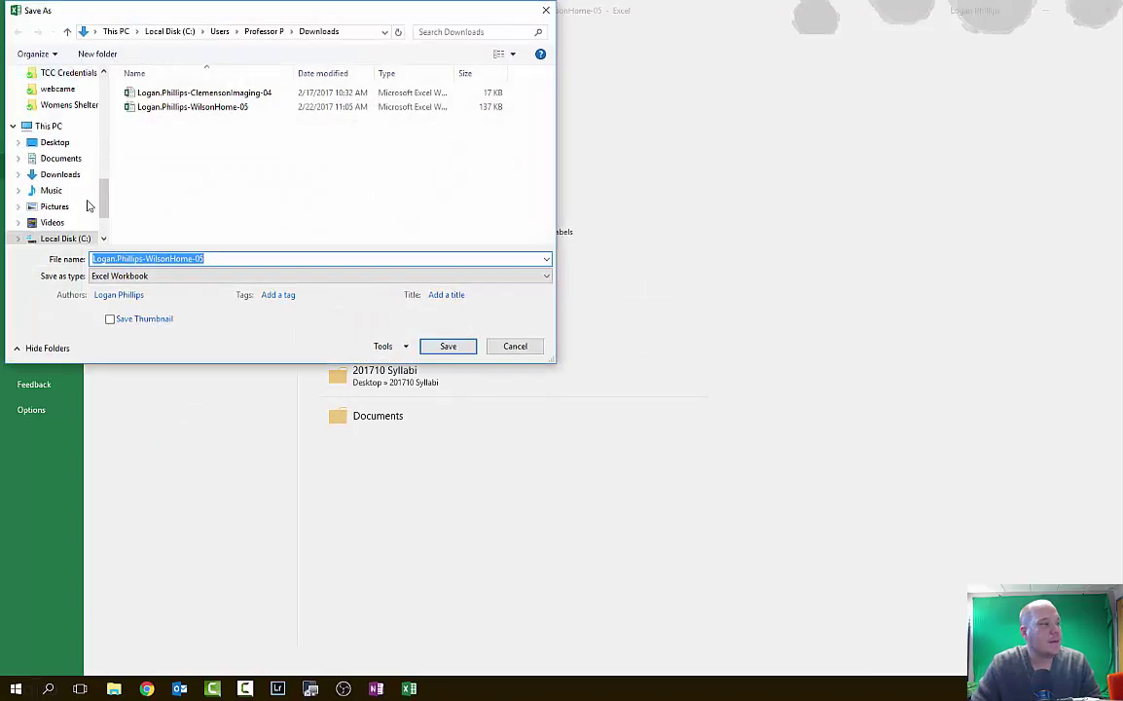
{"action": "left_click", "coordinate": [61, 144]}
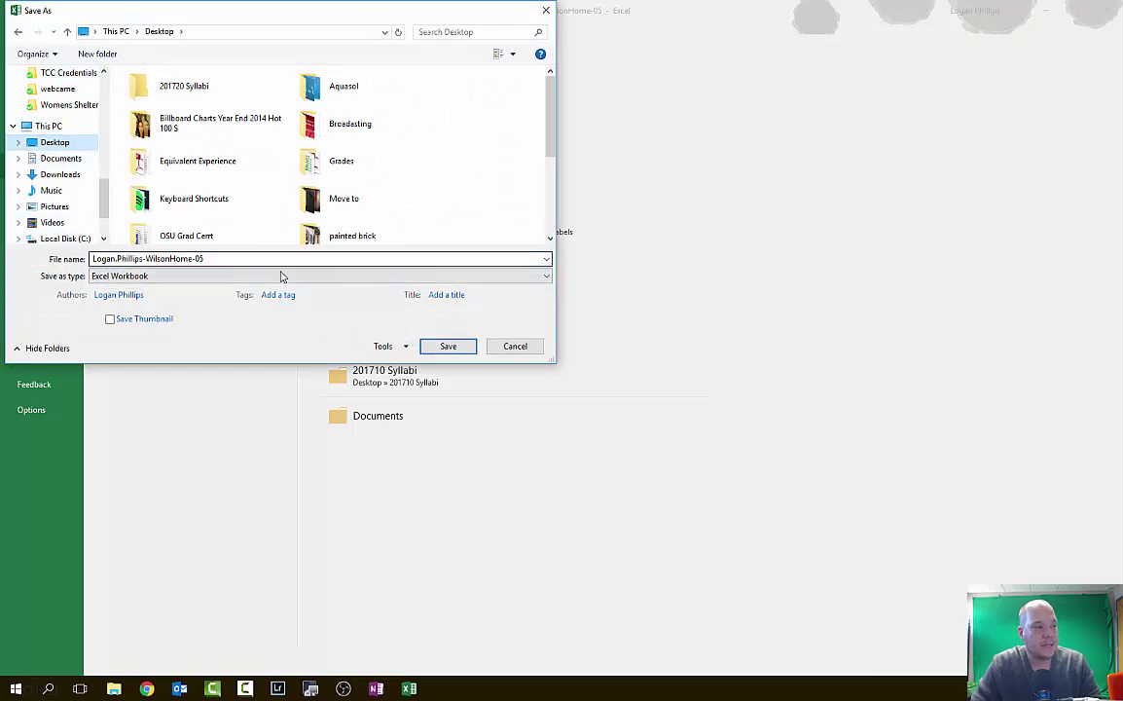
{"action": "key", "text": "Return"}
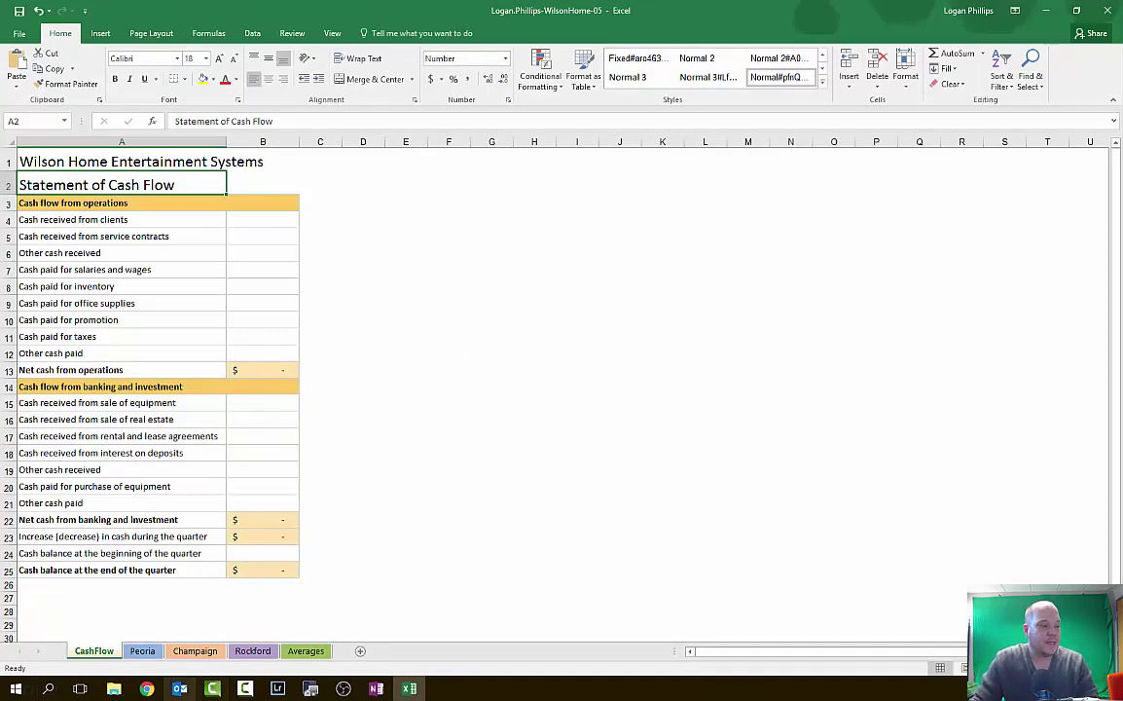
Bring the Independent Project 5-4 instructions PDF back on screen in Chrome
{"action": "left_click", "coordinate": [185, 584]}
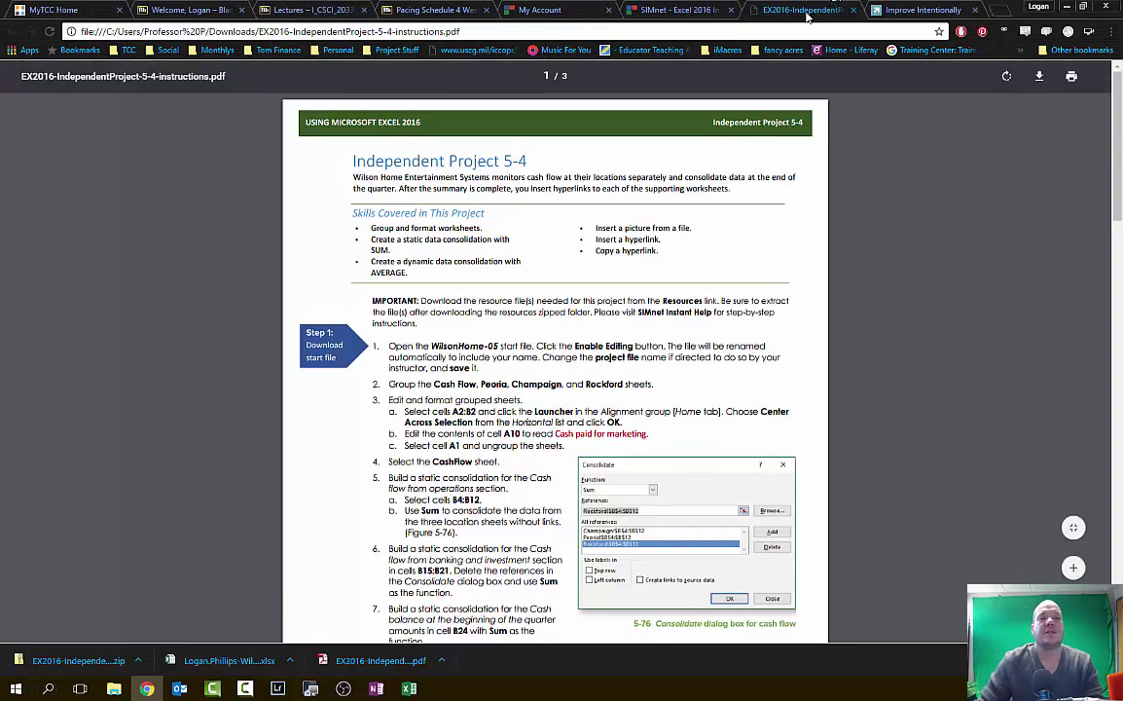
Minimize the instructions PDF and SIMnet Chrome windows to reveal the WilsonHome-05 workbook
{"action": "left_click", "coordinate": [1066, 6]}
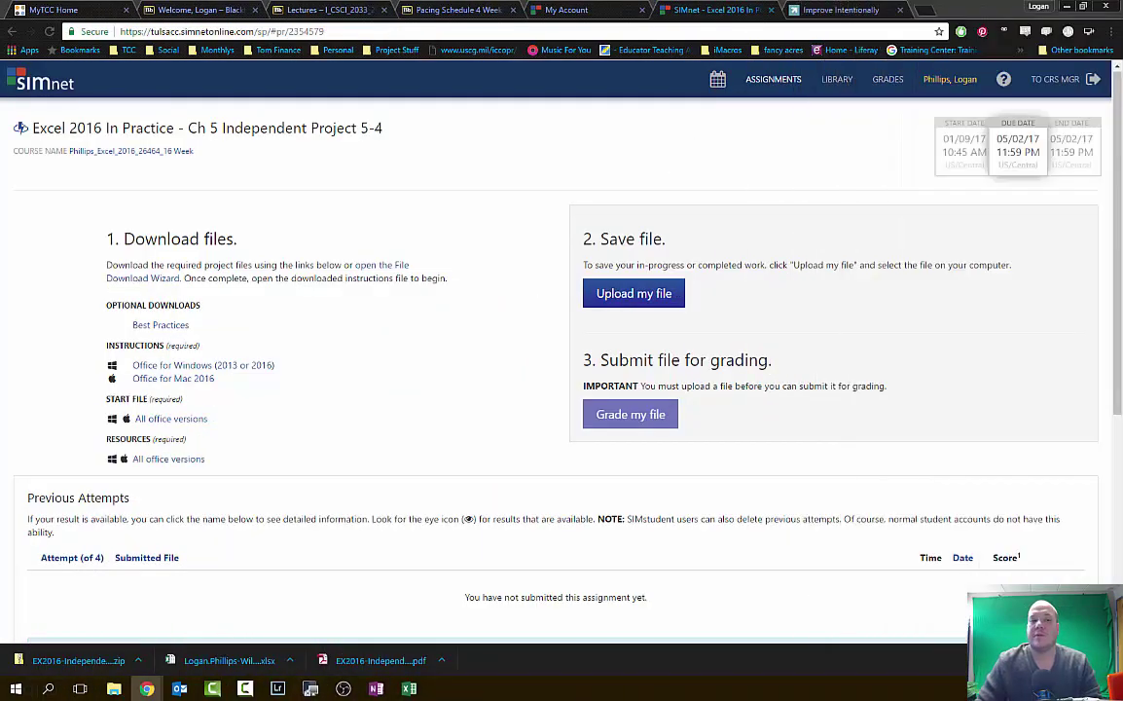
{"action": "left_click", "coordinate": [1066, 6]}
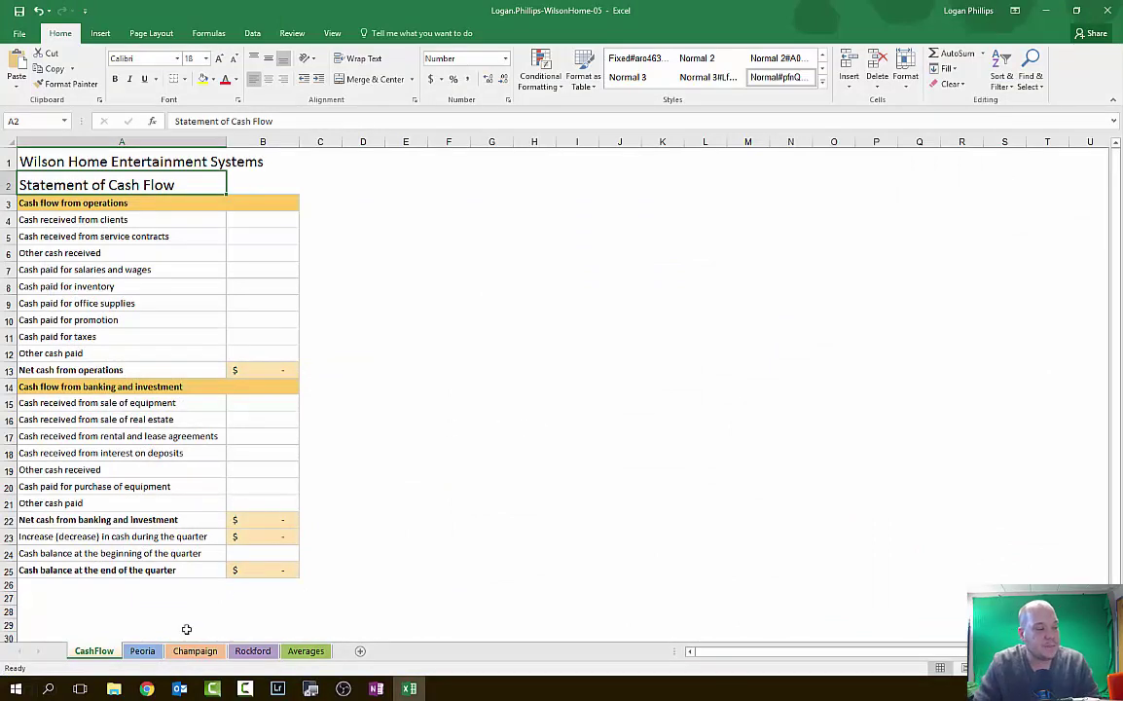
{"action": "left_click", "coordinate": [308, 652]}
{"action": "left_click", "coordinate": [252, 651]}
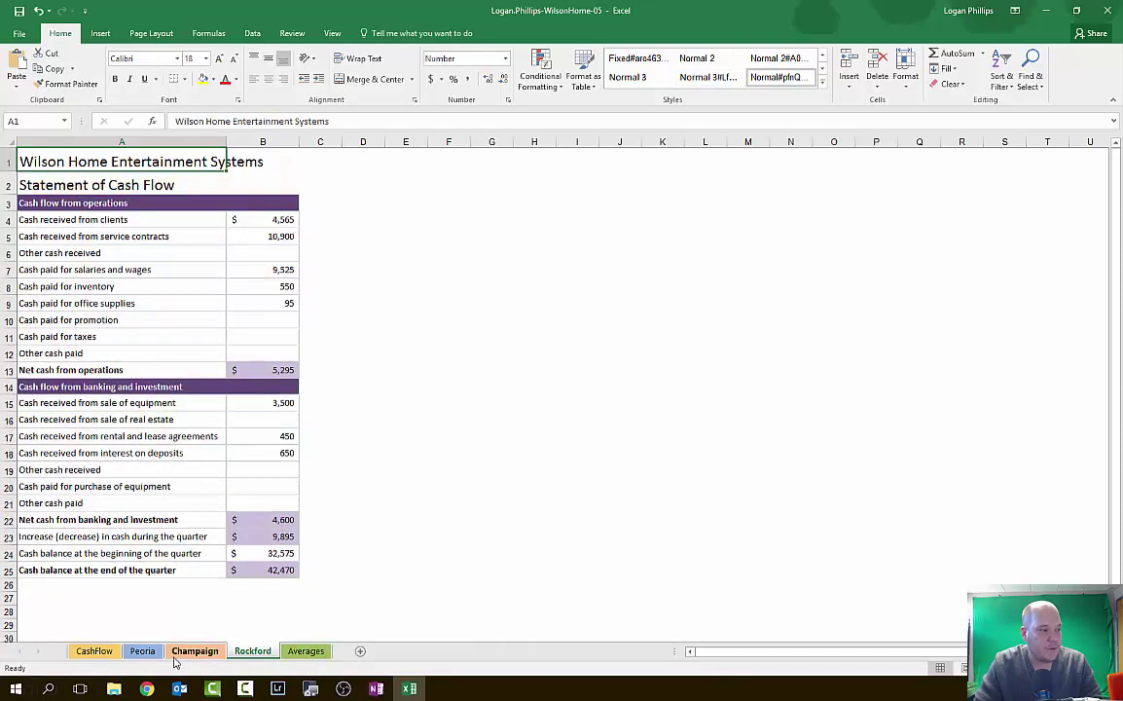
{"action": "left_click", "coordinate": [195, 651]}
{"action": "left_click", "coordinate": [128, 658]}
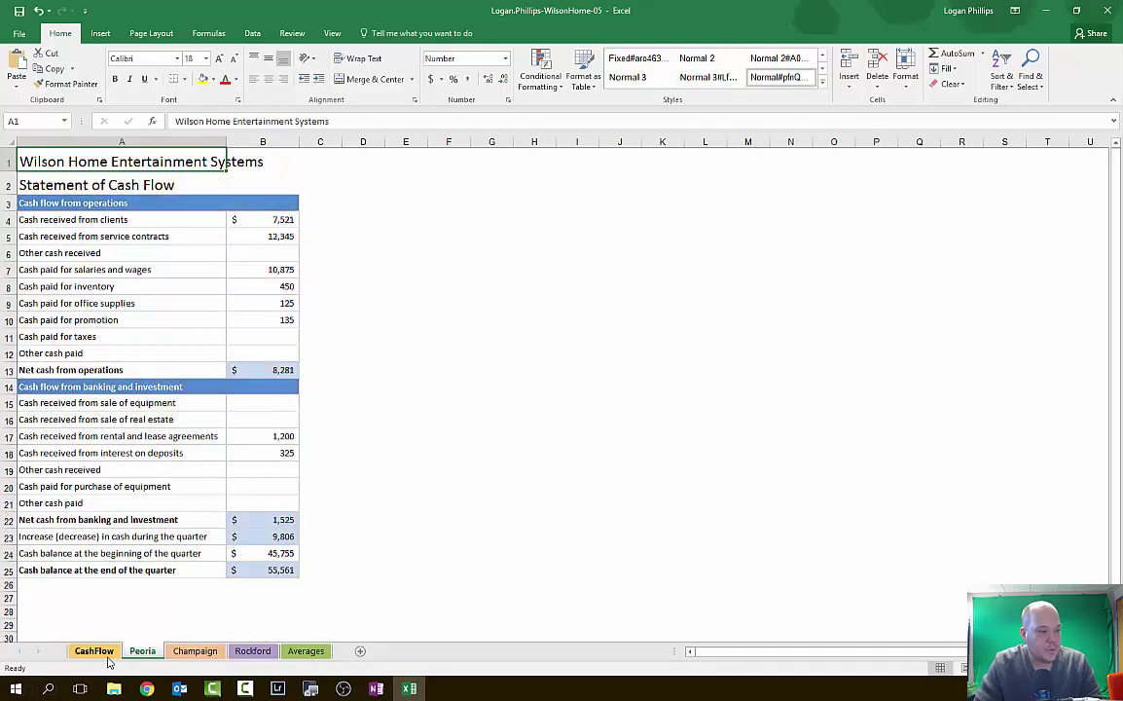
{"action": "left_click", "coordinate": [195, 654]}
{"action": "left_click", "coordinate": [306, 651]}
{"action": "left_click", "coordinate": [94, 651]}
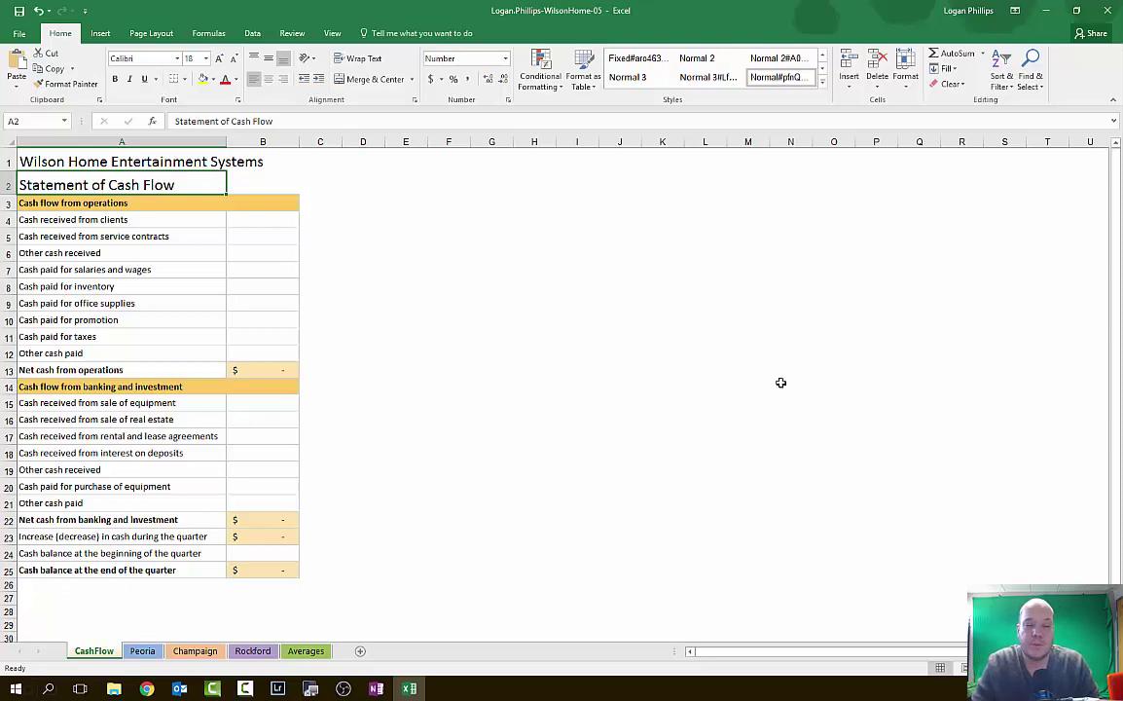
Group the CashFlow, Peoria, Champaign and Rockford sheets
{"action": "left_click", "coordinate": [142, 650], "text": "ctrl"}
{"action": "mouse_move", "coordinate": [245, 688]}
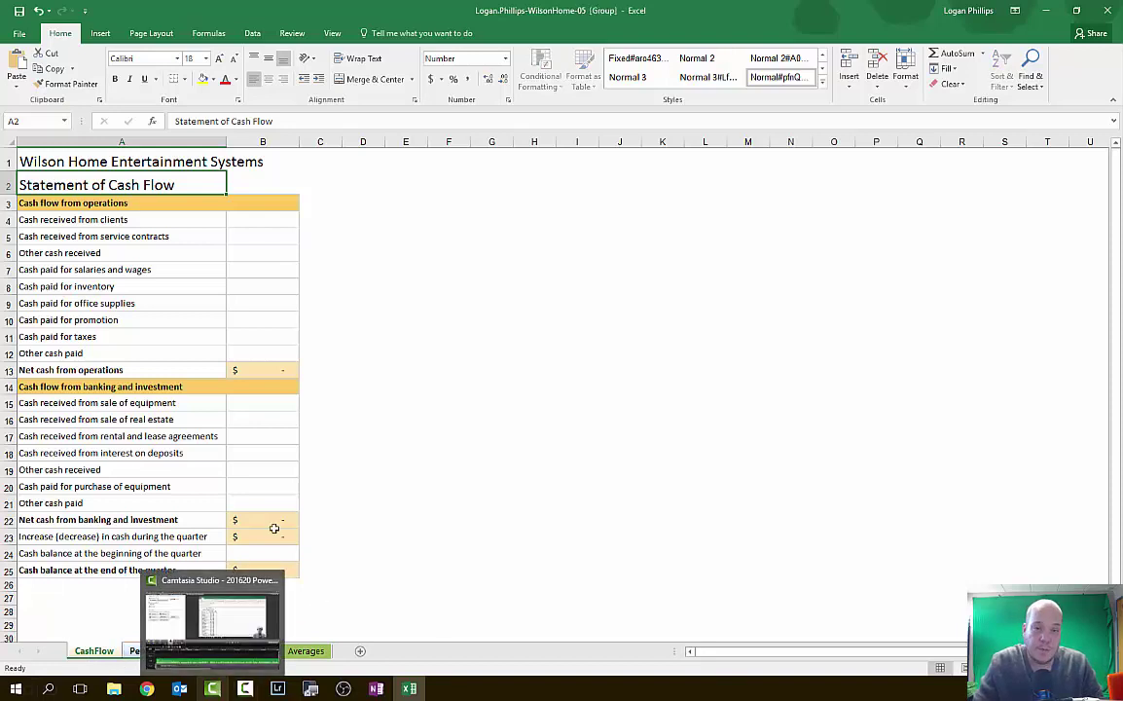
{"action": "left_click", "coordinate": [195, 650], "text": "ctrl"}
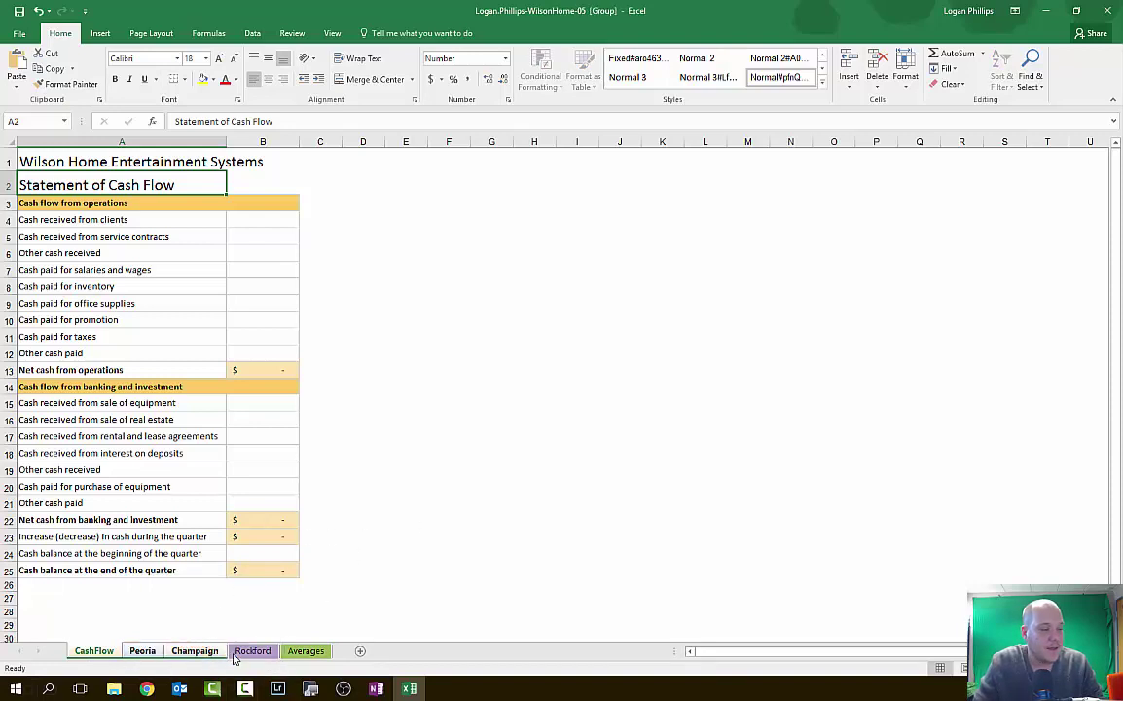
{"action": "left_click", "coordinate": [250, 652], "text": "ctrl"}
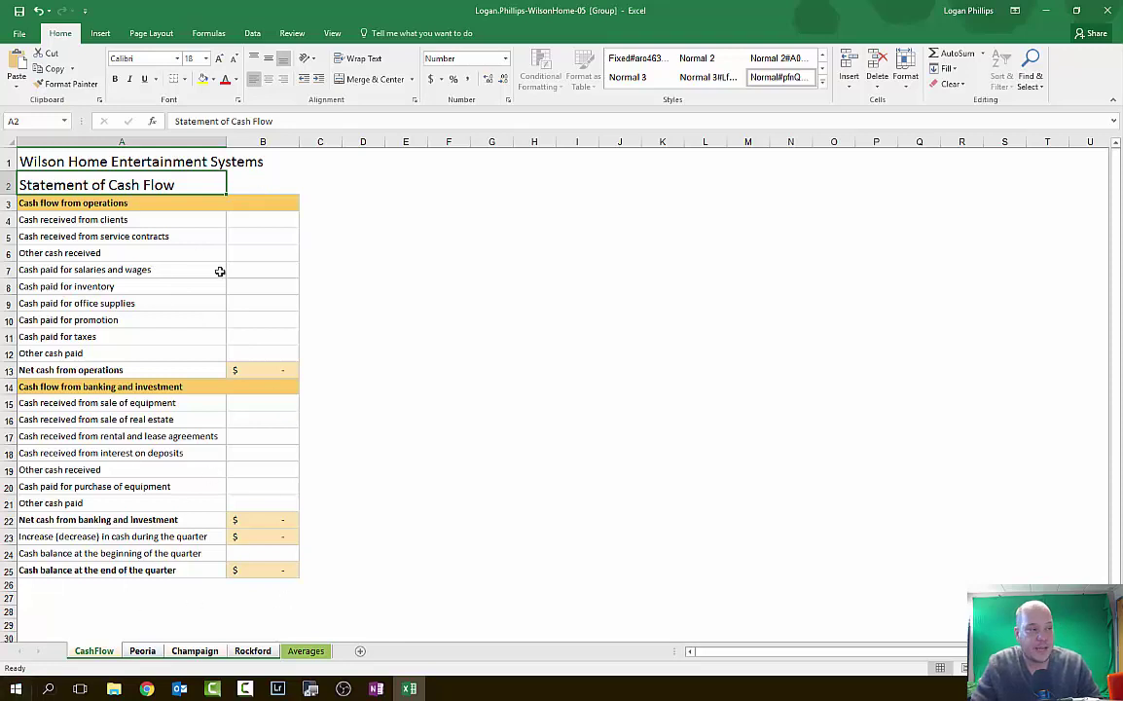
Enter test text in C1, confirm it appears on each branch sheet, then delete it
{"action": "left_click", "coordinate": [328, 153]}
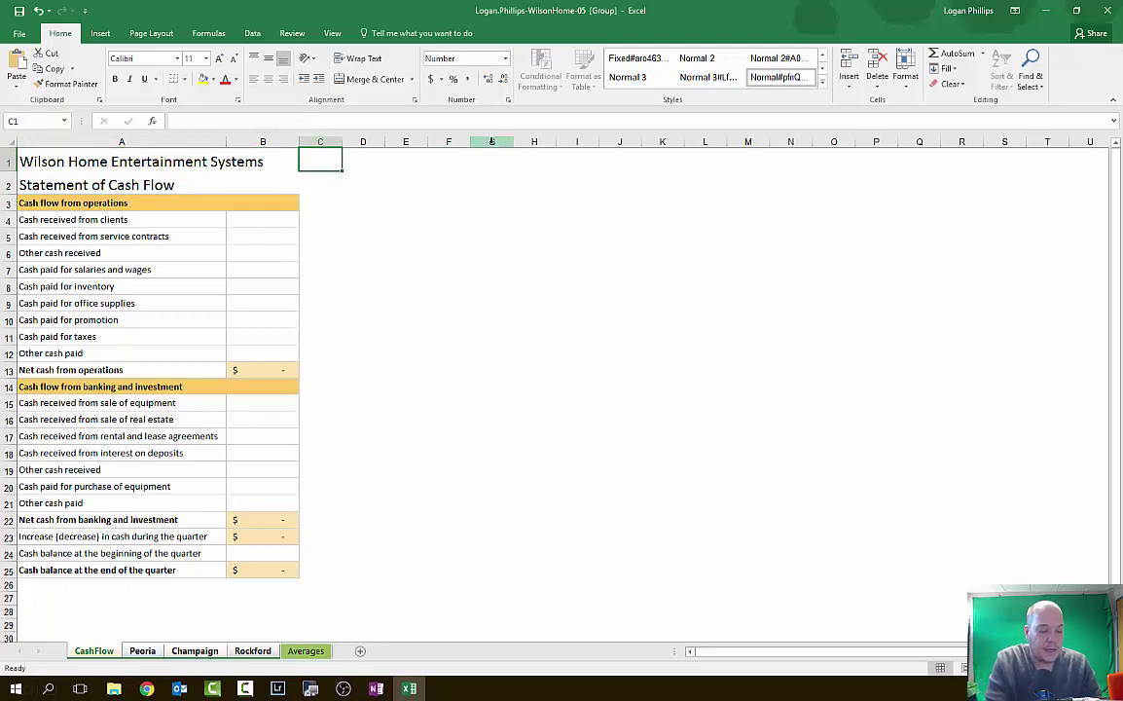
{"action": "type", "text": "Logan Is AWesome"}
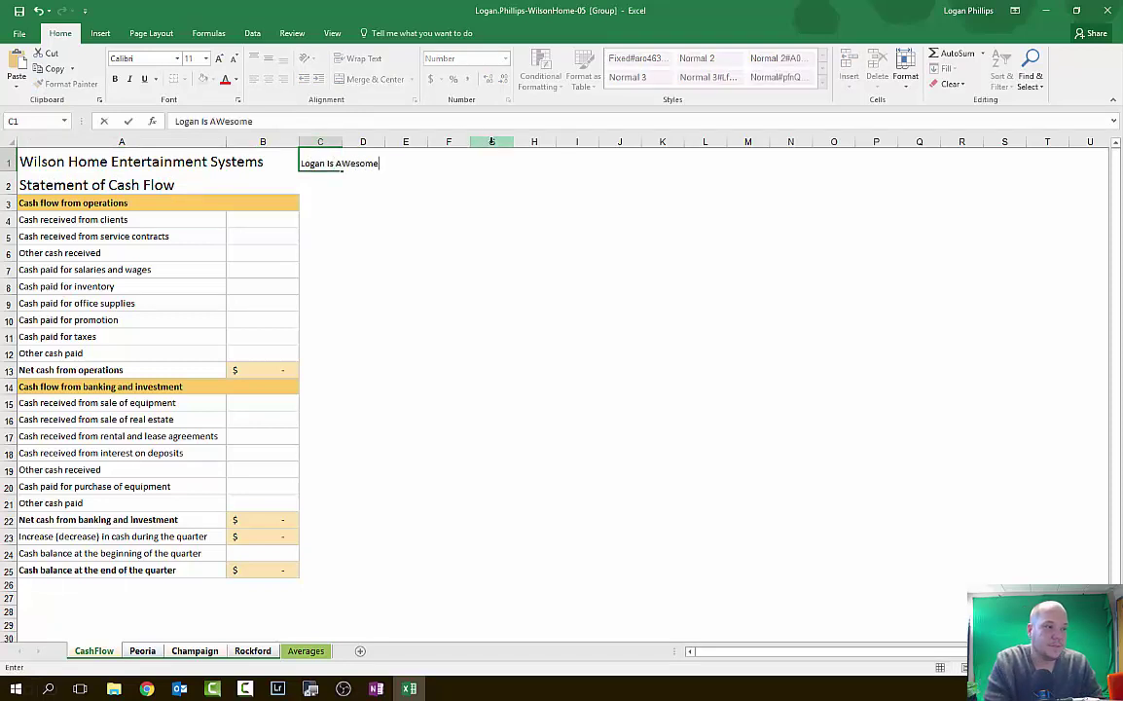
{"action": "key", "text": "BackSpace"}
{"action": "key", "text": "BackSpace"}
{"action": "key", "text": "BackSpace"}
{"action": "key", "text": "BackSpace"}
{"action": "key", "text": "BackSpace"}
{"action": "key", "text": "BackSpace"}
{"action": "type", "text": "wesome"}
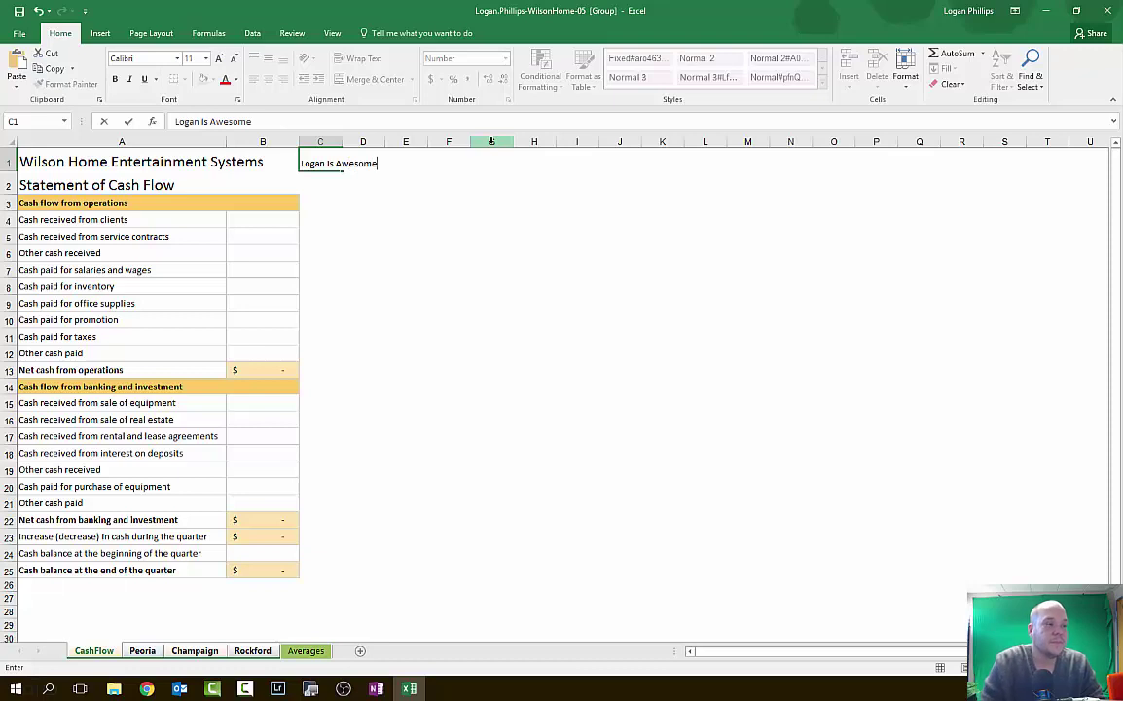
{"action": "left_click", "coordinate": [578, 284]}
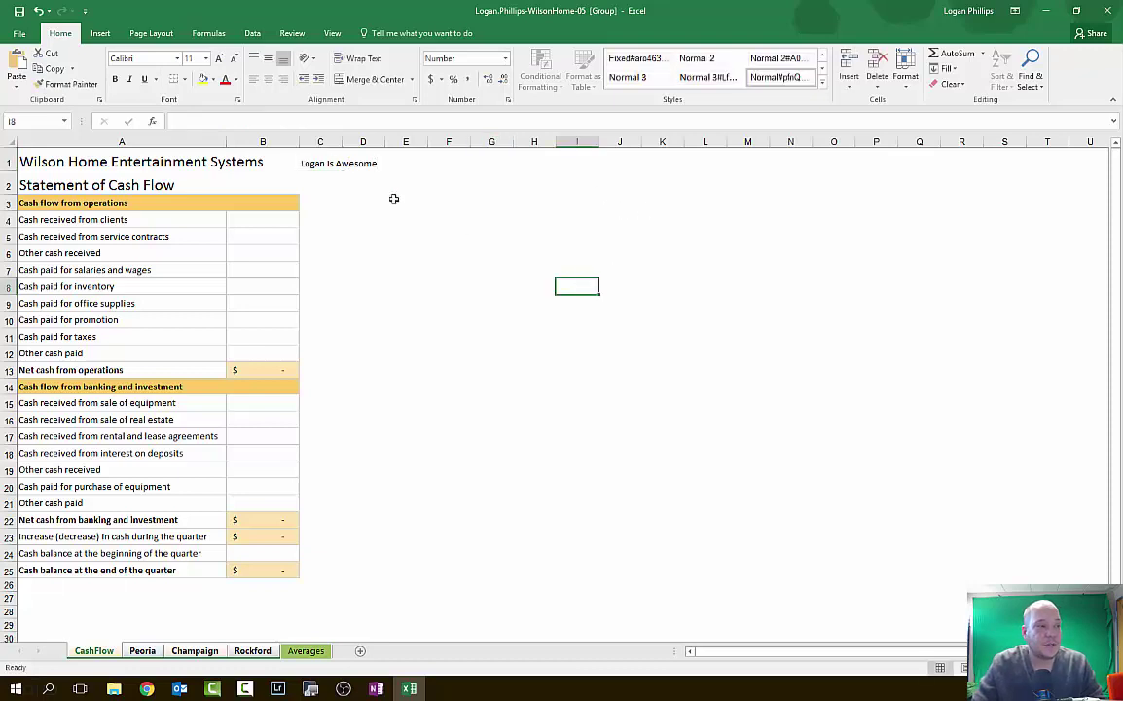
{"action": "left_click", "coordinate": [314, 160]}
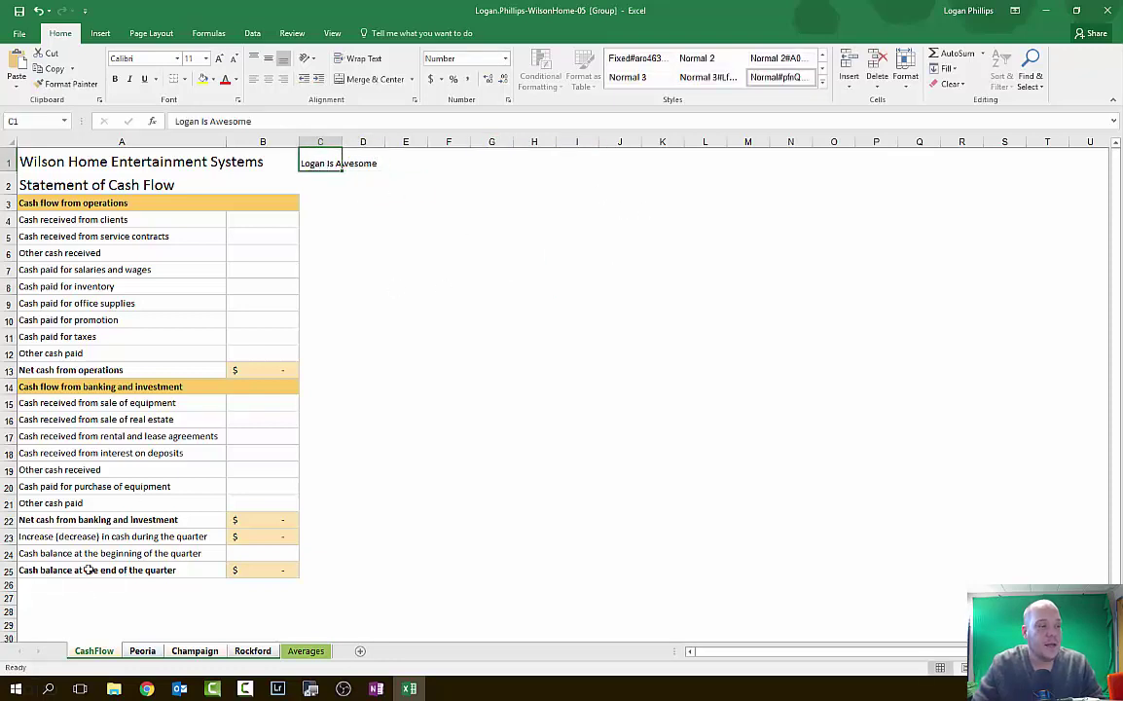
{"action": "left_click", "coordinate": [139, 652]}
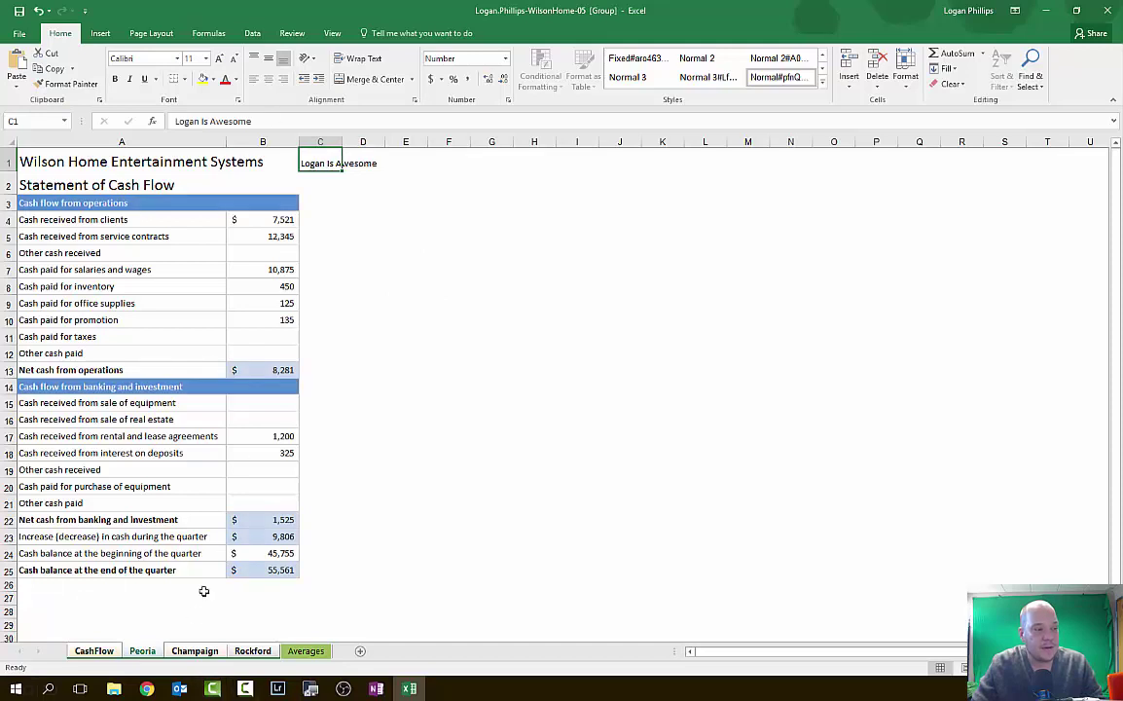
{"action": "left_click", "coordinate": [195, 650]}
{"action": "left_click", "coordinate": [252, 650]}
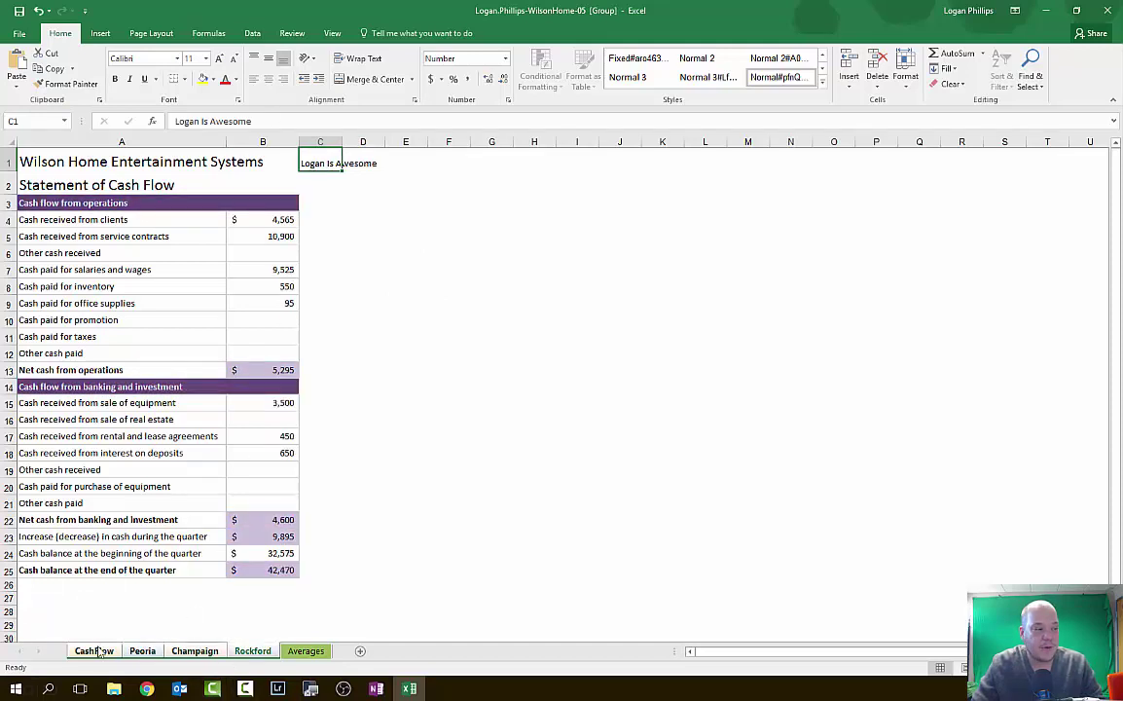
{"action": "left_click", "coordinate": [96, 650]}
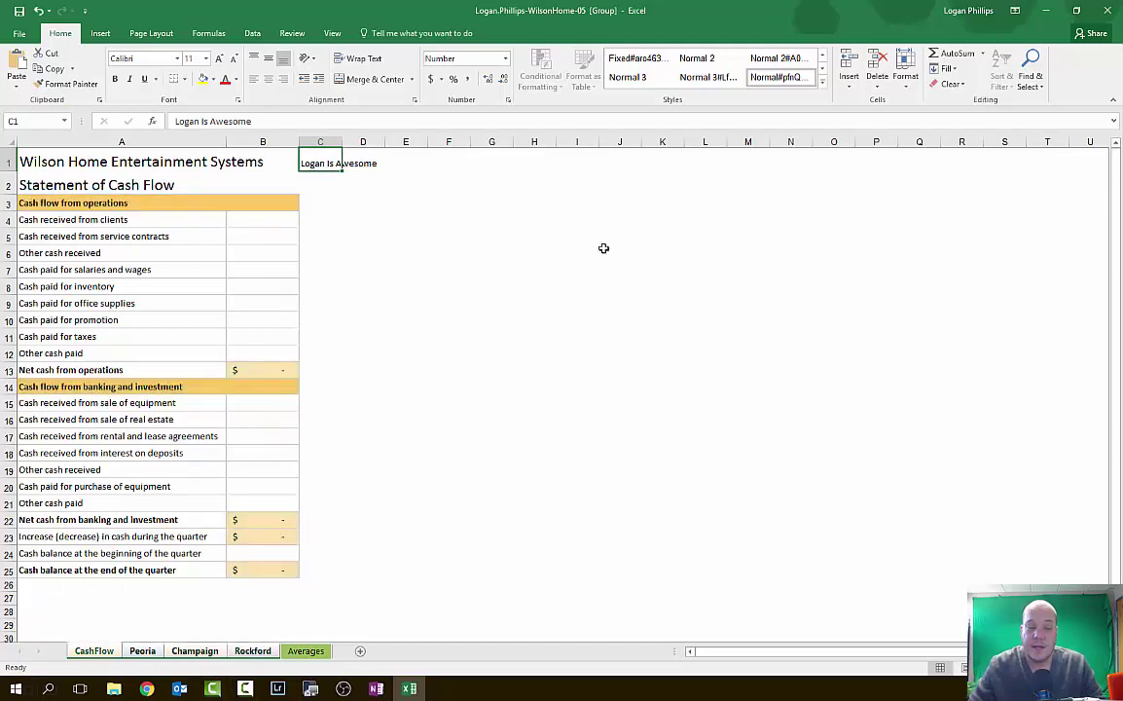
{"action": "key", "text": "Delete"}
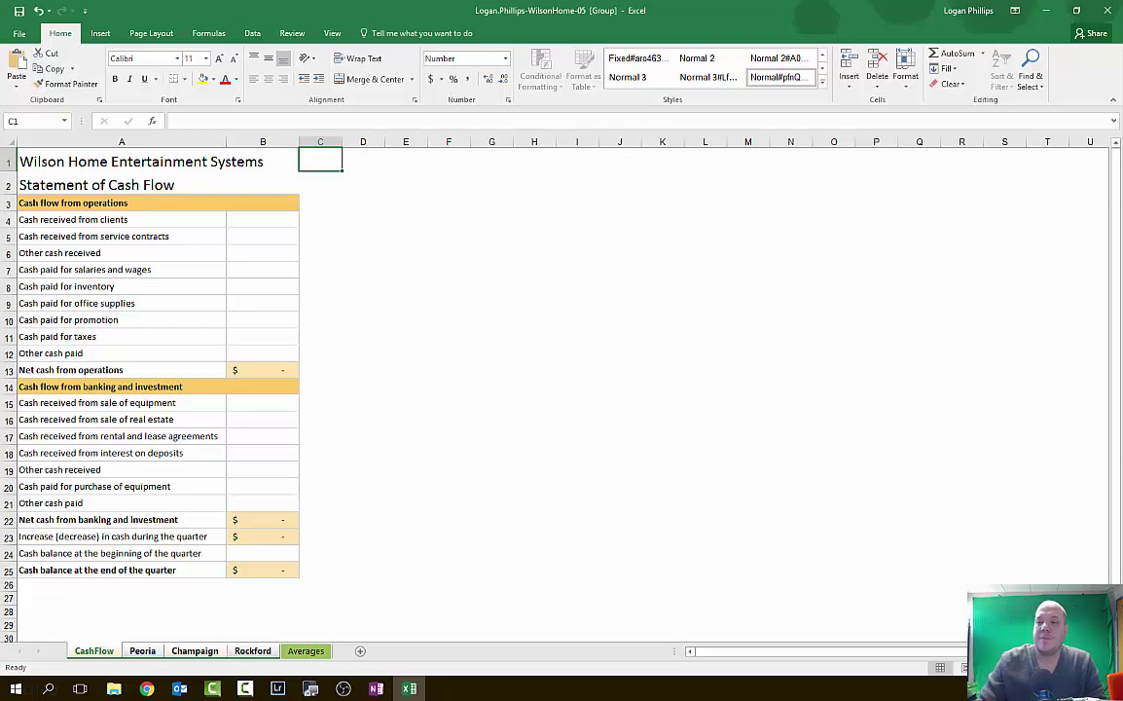
{"action": "left_click", "coordinate": [146, 688]}
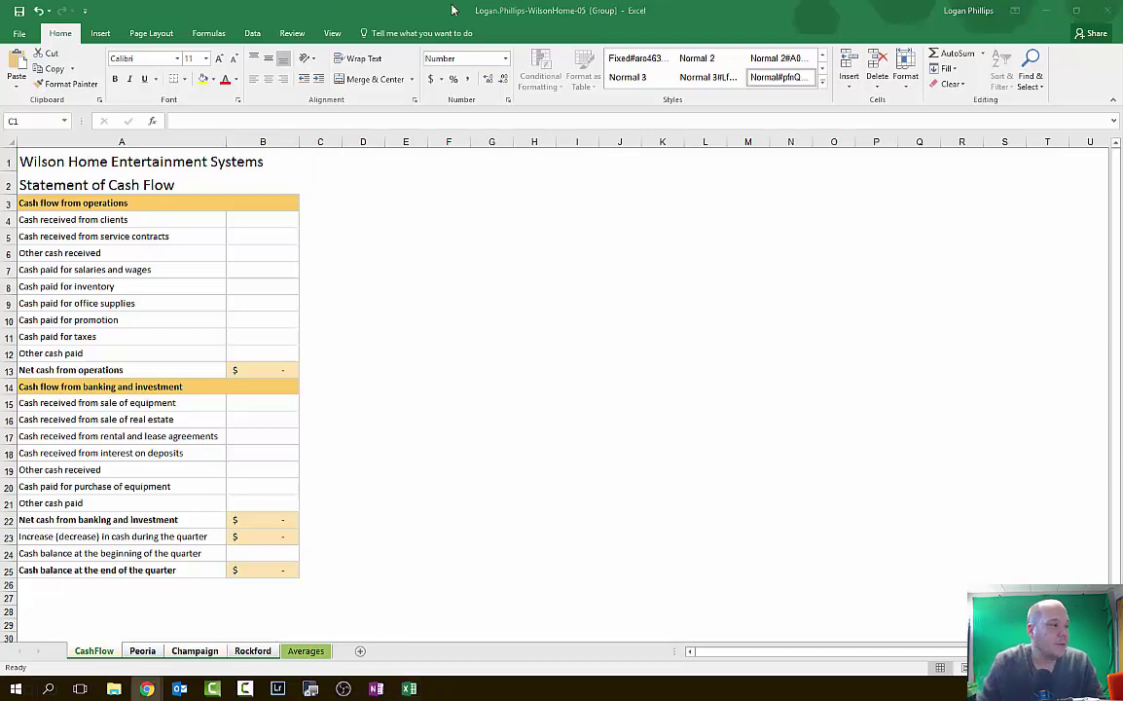
Set A2:B2 to Center Across Selection horizontal alignment via Format Cells
{"action": "left_click", "coordinate": [26, 121]}
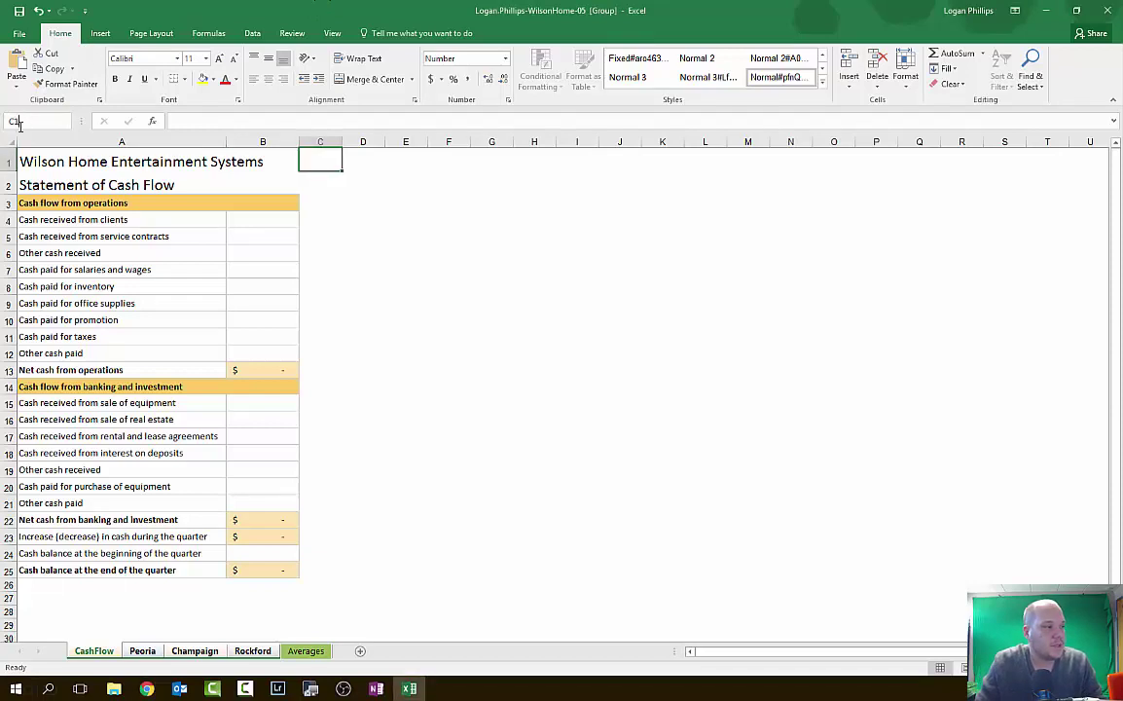
{"action": "type", "text": "a2"}
{"action": "key", "text": "Return"}
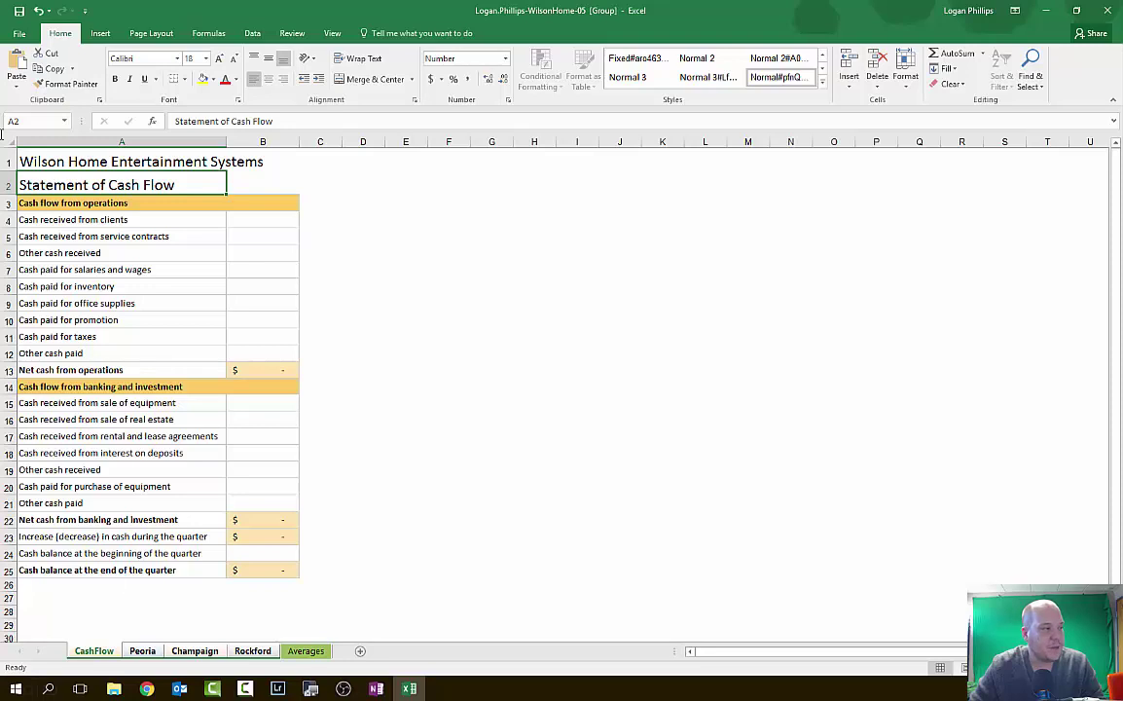
{"action": "key", "text": "shift+Right"}
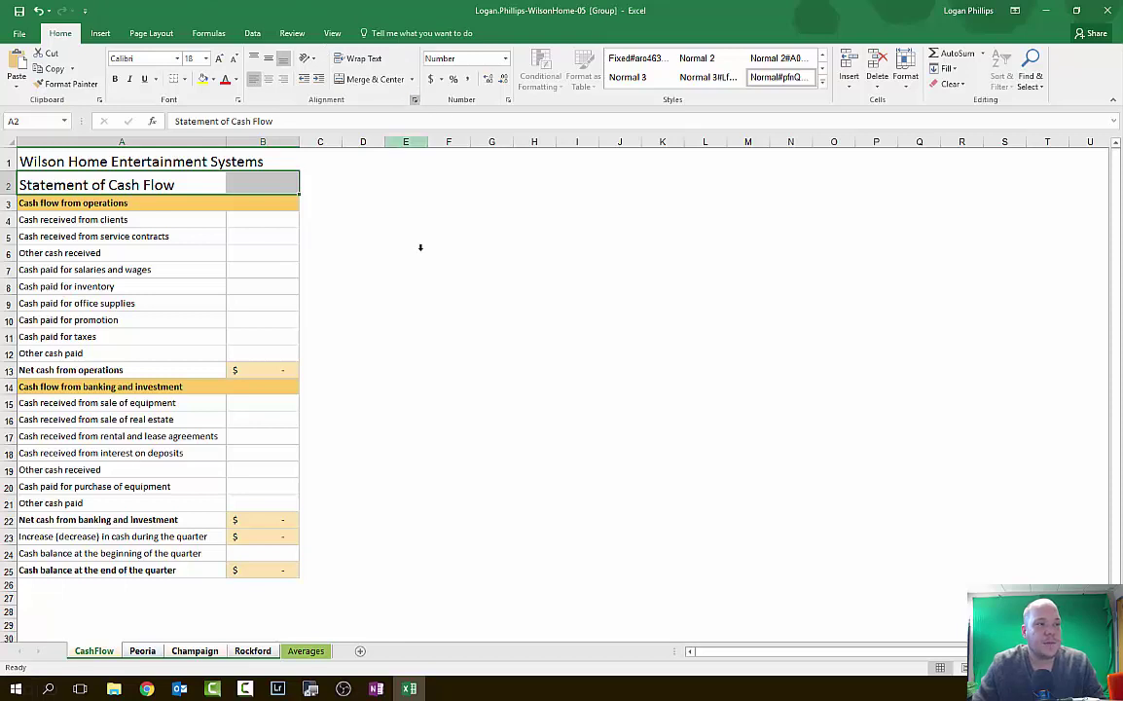
{"action": "key", "text": "ctrl+1"}
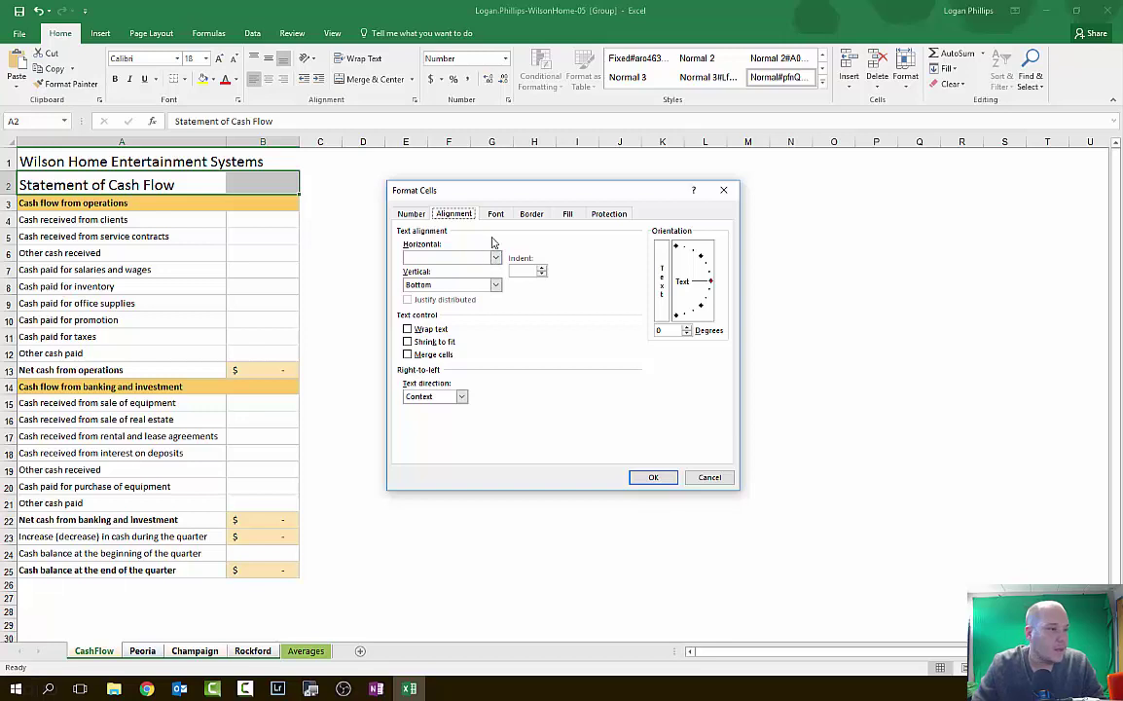
{"action": "left_click", "coordinate": [477, 260]}
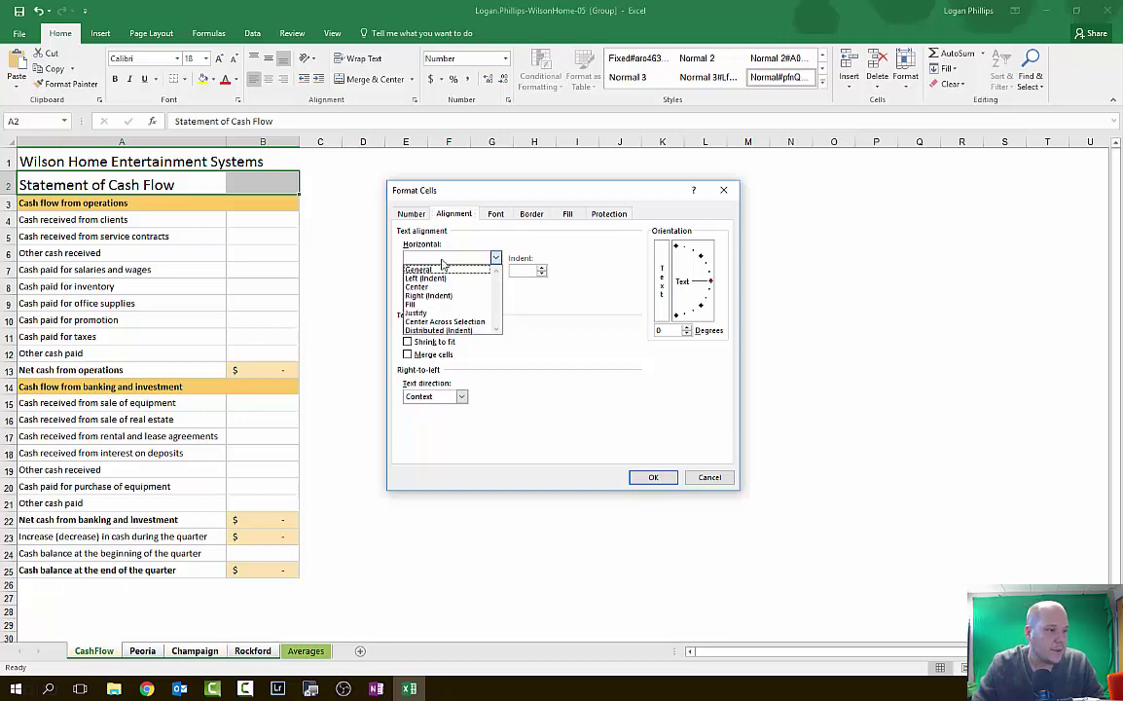
{"action": "left_click", "coordinate": [479, 323]}
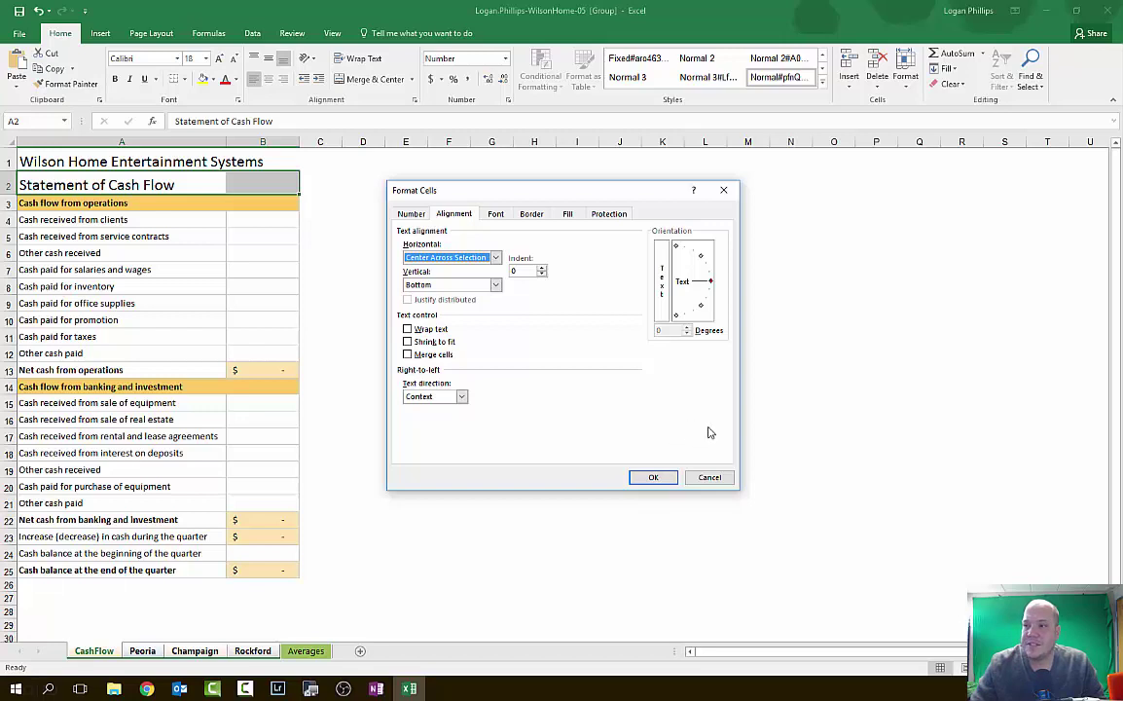
{"action": "left_click", "coordinate": [653, 477]}
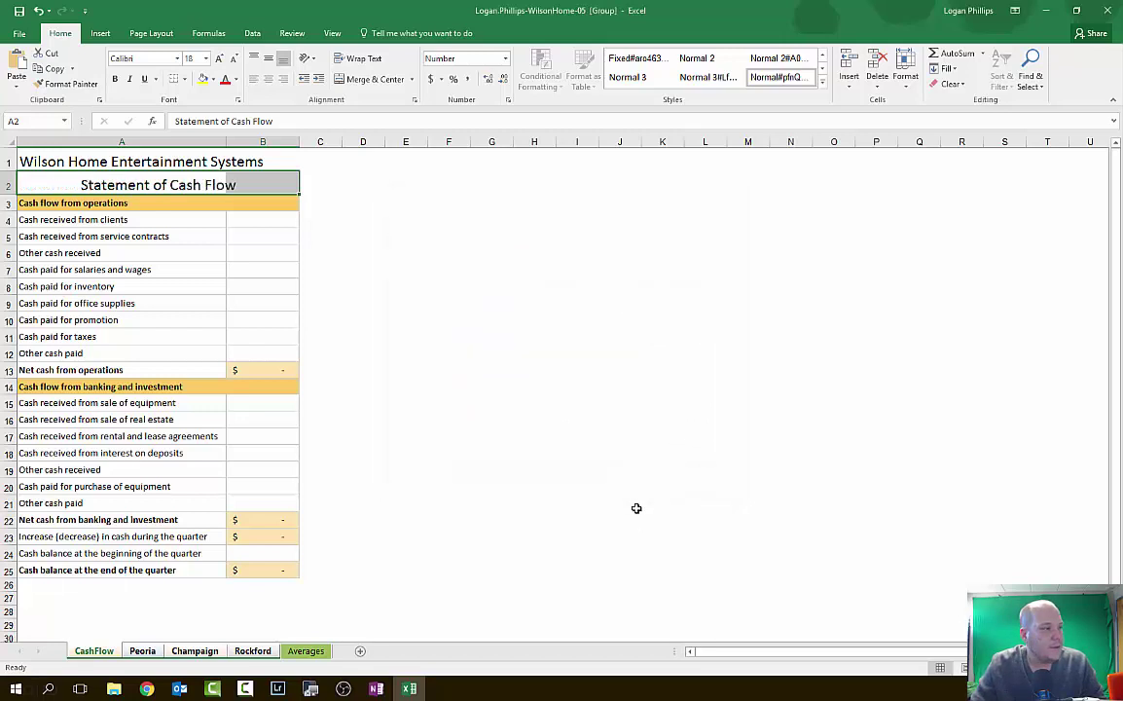
Reselect A2 and B2 to confirm the title is centred while B2 stays empty
{"action": "left_click", "coordinate": [394, 253]}
{"action": "left_click", "coordinate": [200, 178]}
{"action": "left_click_drag", "start_coordinate": [243, 183], "coordinate": [241, 173]}
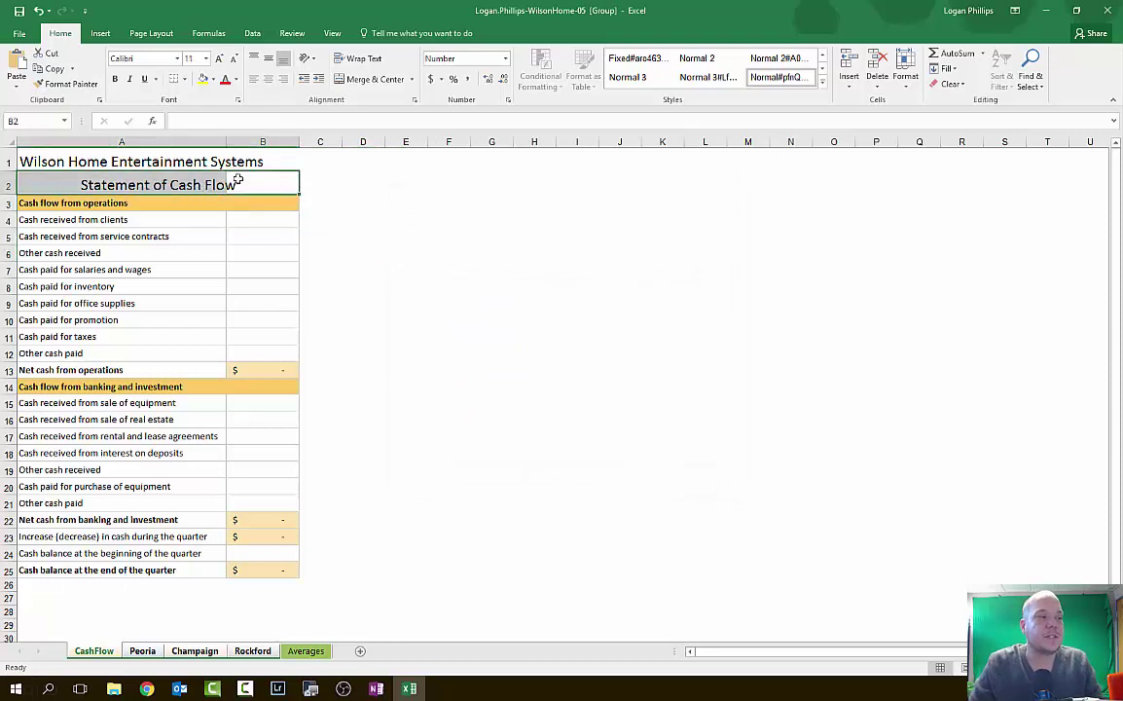
{"action": "left_click", "coordinate": [307, 419]}
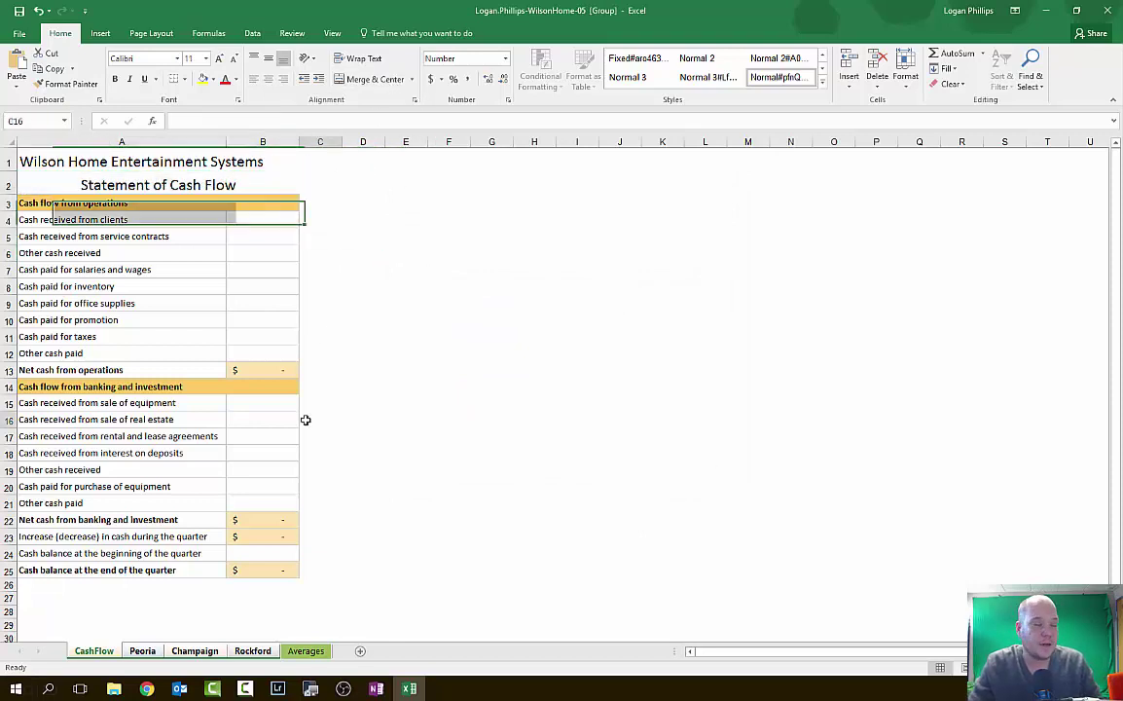
{"action": "left_click", "coordinate": [226, 180]}
{"action": "left_click_drag", "start_coordinate": [226, 180], "coordinate": [261, 180]}
{"action": "left_click", "coordinate": [226, 183]}
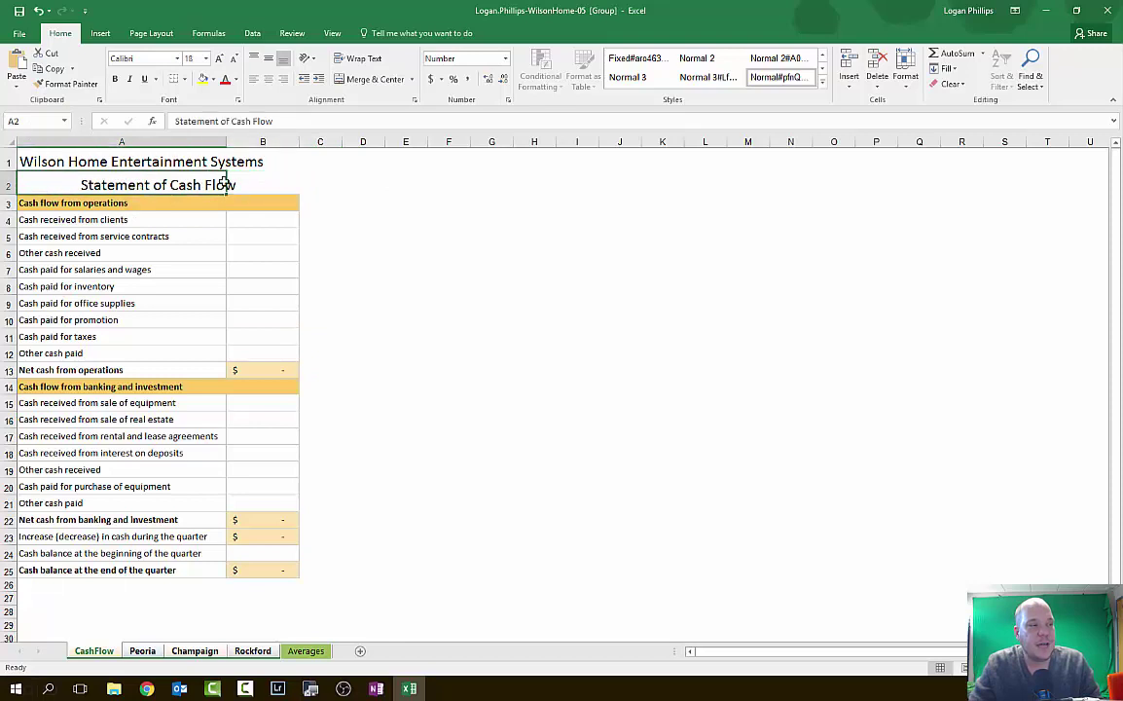
{"action": "left_click", "coordinate": [230, 185]}
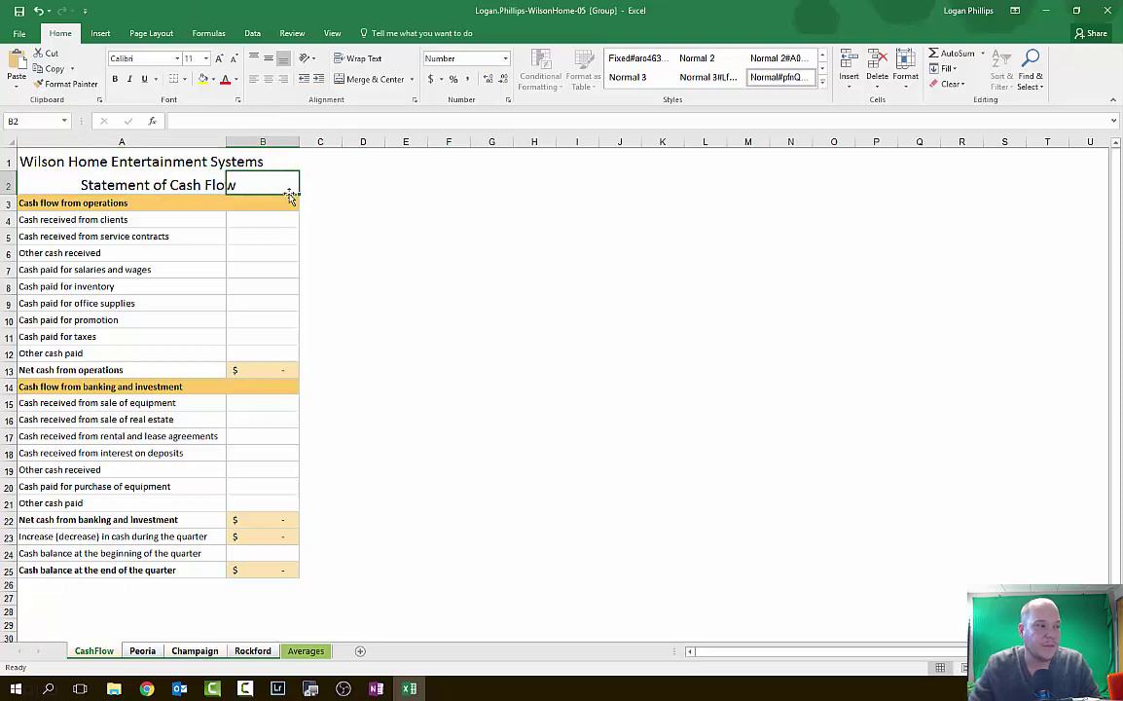
{"action": "left_click", "coordinate": [180, 177]}
{"action": "left_click_drag", "start_coordinate": [417, 310], "coordinate": [885, 519]}
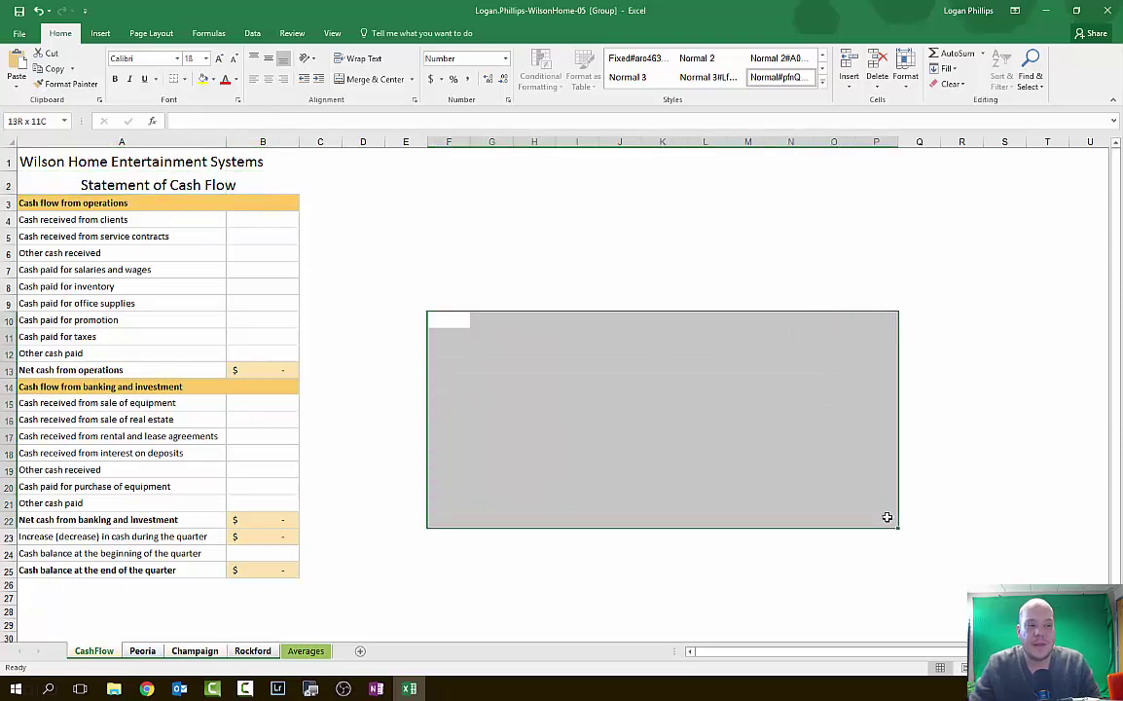
{"action": "left_click", "coordinate": [760, 408]}
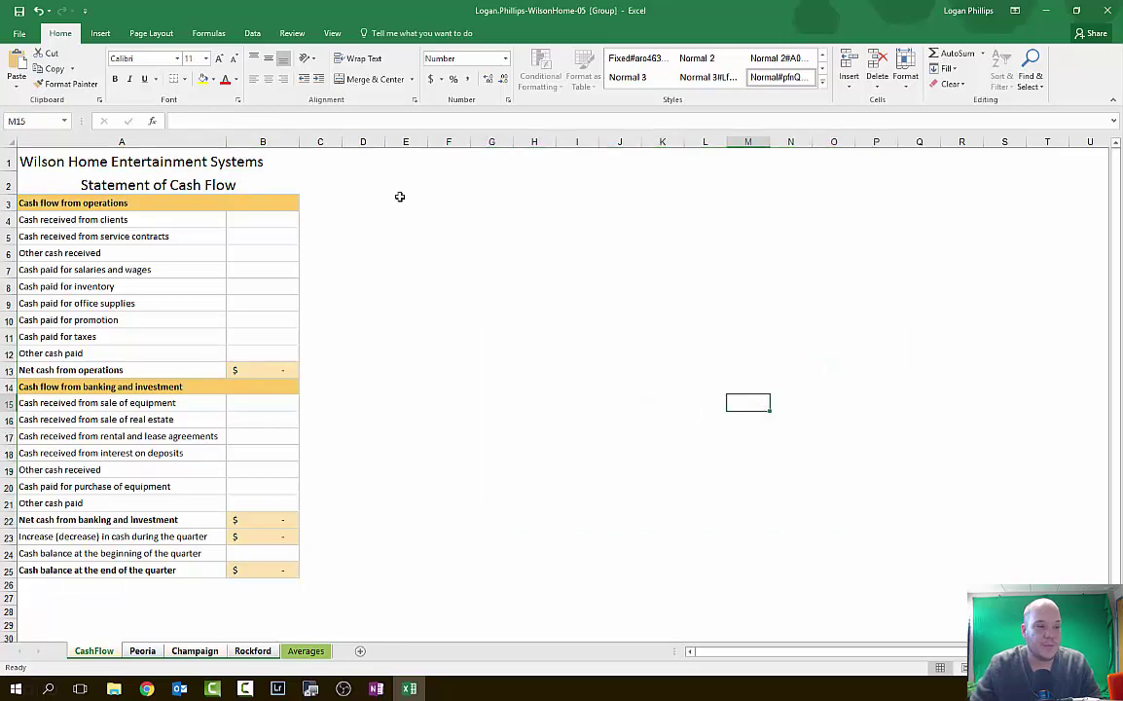
{"action": "left_click", "coordinate": [181, 181]}
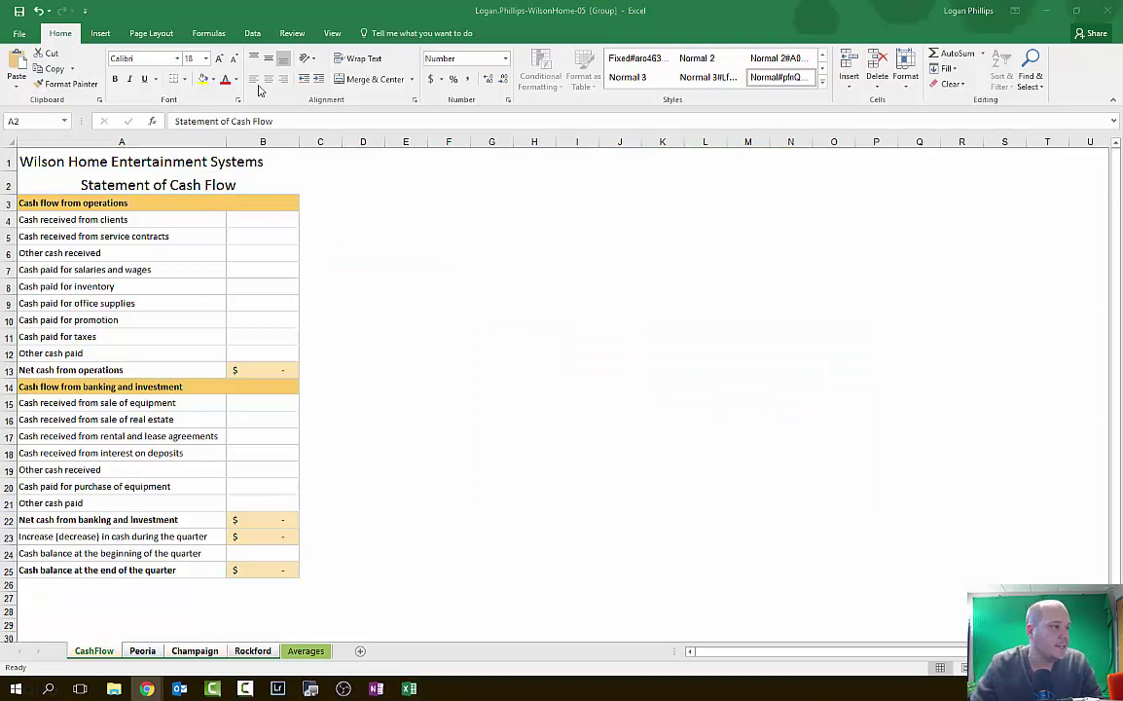
Change the A10 label from 'Cash paid for promotion' to 'Cash paid for marketing'
{"action": "left_click", "coordinate": [83, 321]}
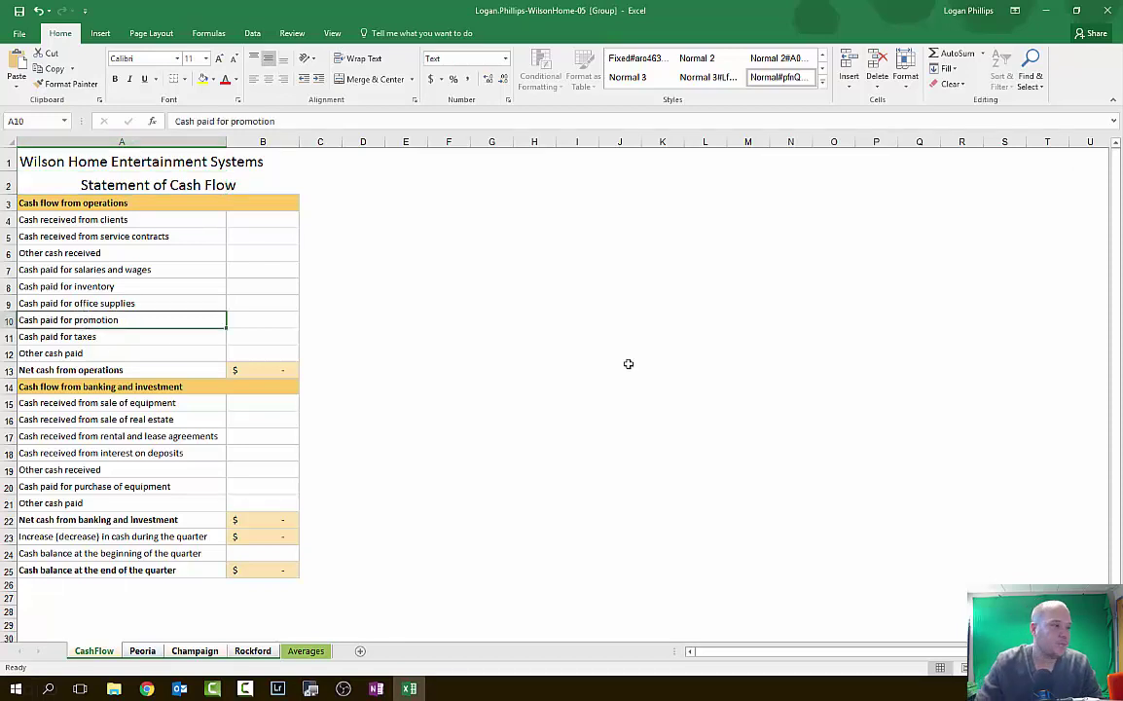
{"action": "double_click", "coordinate": [135, 321]}
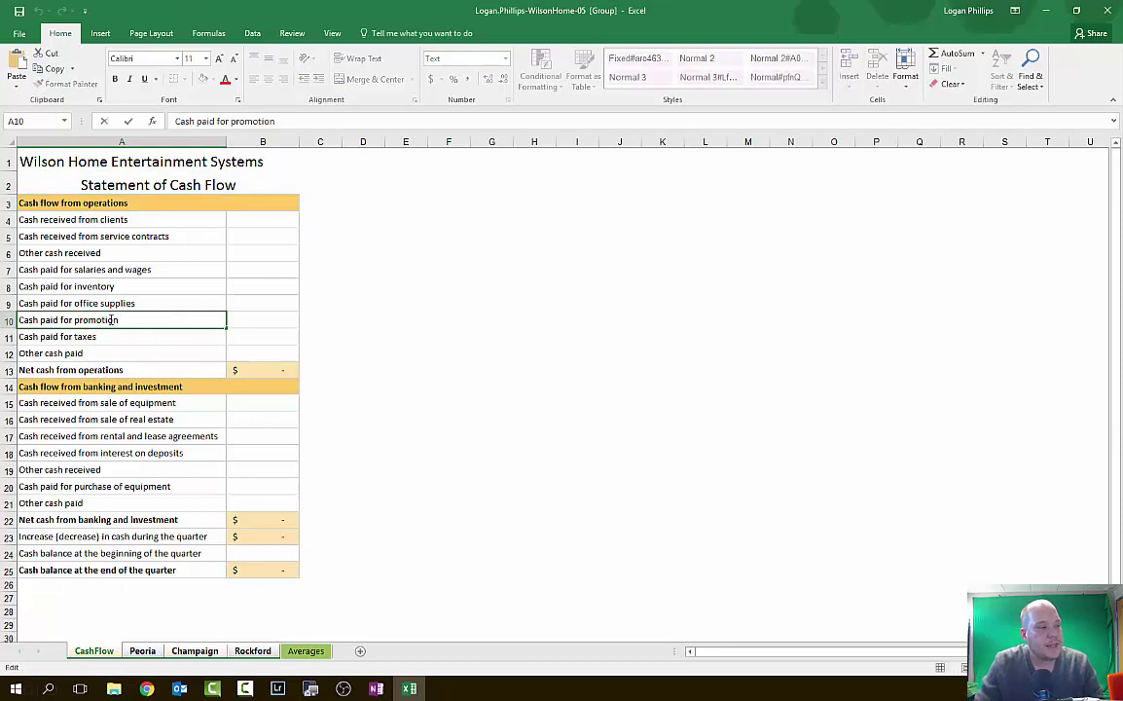
{"action": "left_click_drag", "start_coordinate": [118, 320], "coordinate": [75, 320]}
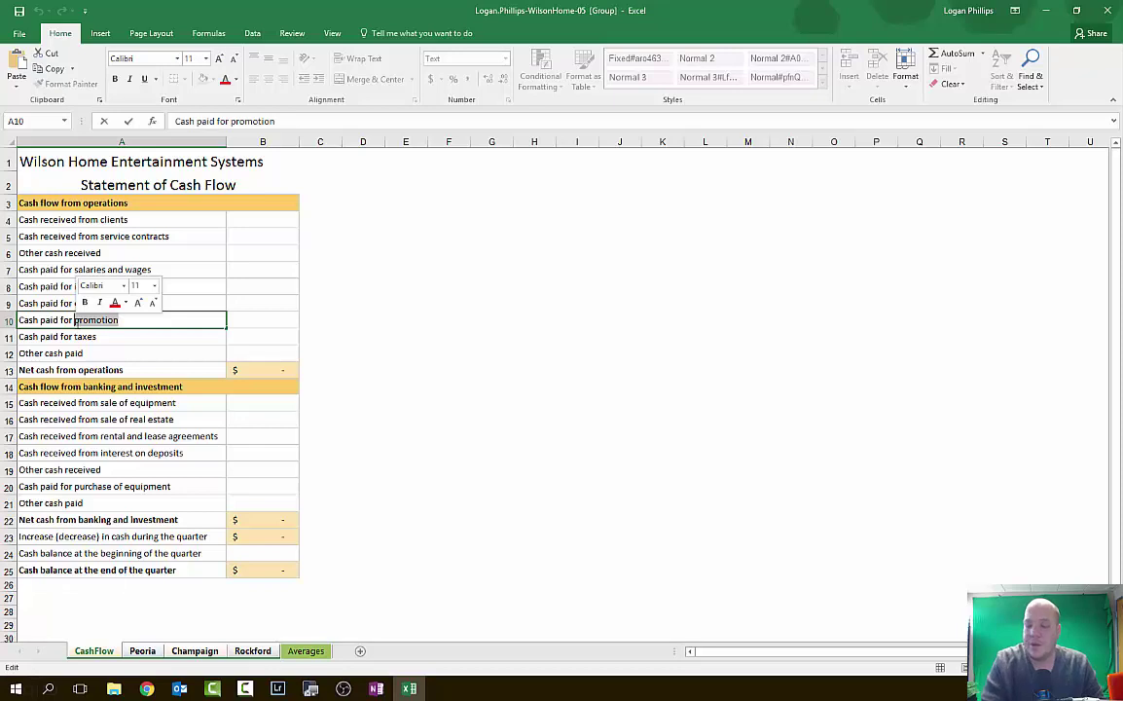
{"action": "type", "text": "marketikng"}
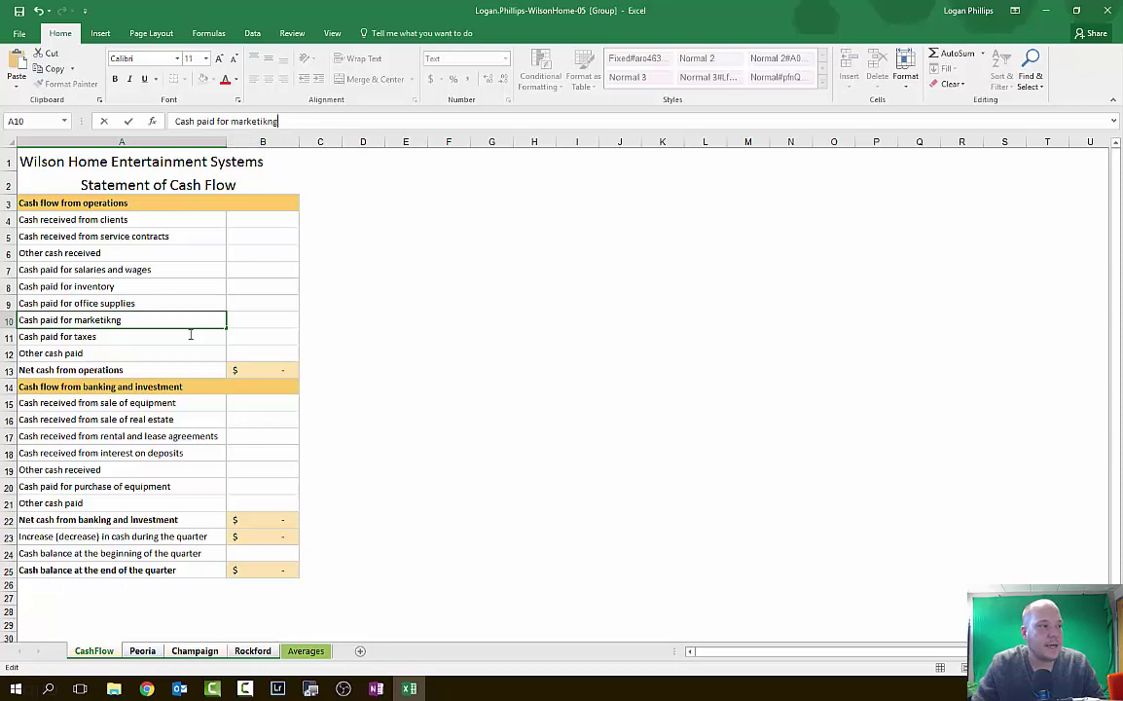
{"action": "key", "text": "BackSpace"}
{"action": "key", "text": "BackSpace"}
{"action": "key", "text": "BackSpace"}
{"action": "key", "text": "BackSpace"}
{"action": "key", "text": "BackSpace"}
{"action": "key", "text": "BackSpace"}
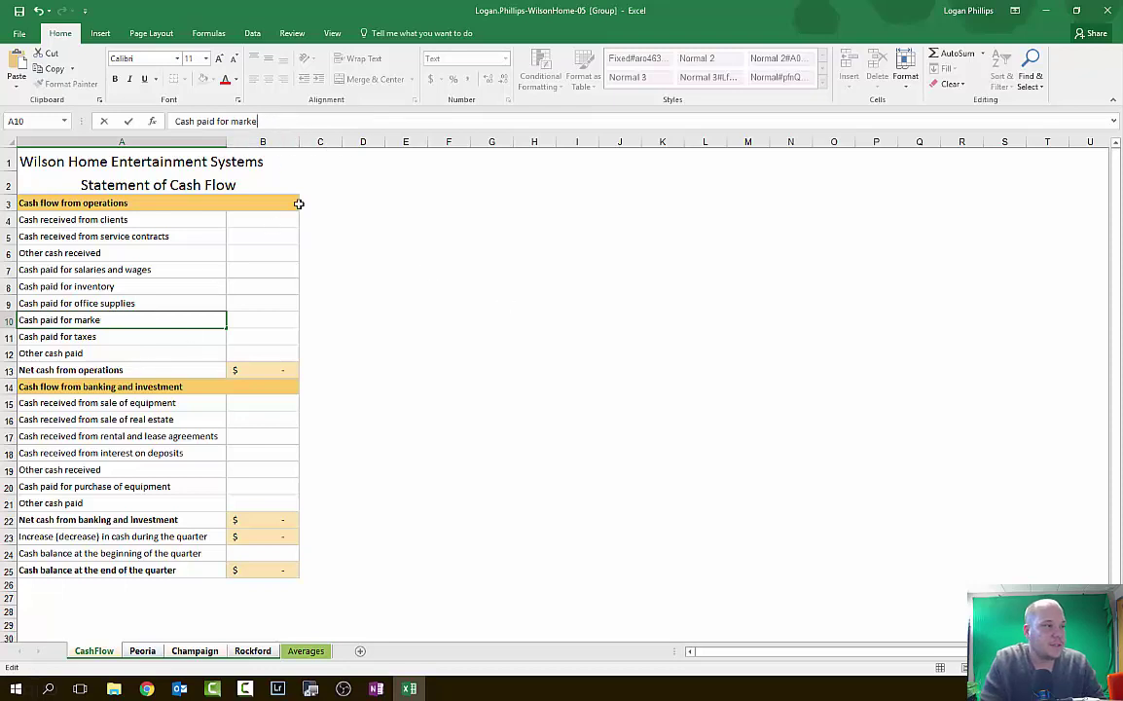
{"action": "type", "text": "eting"}
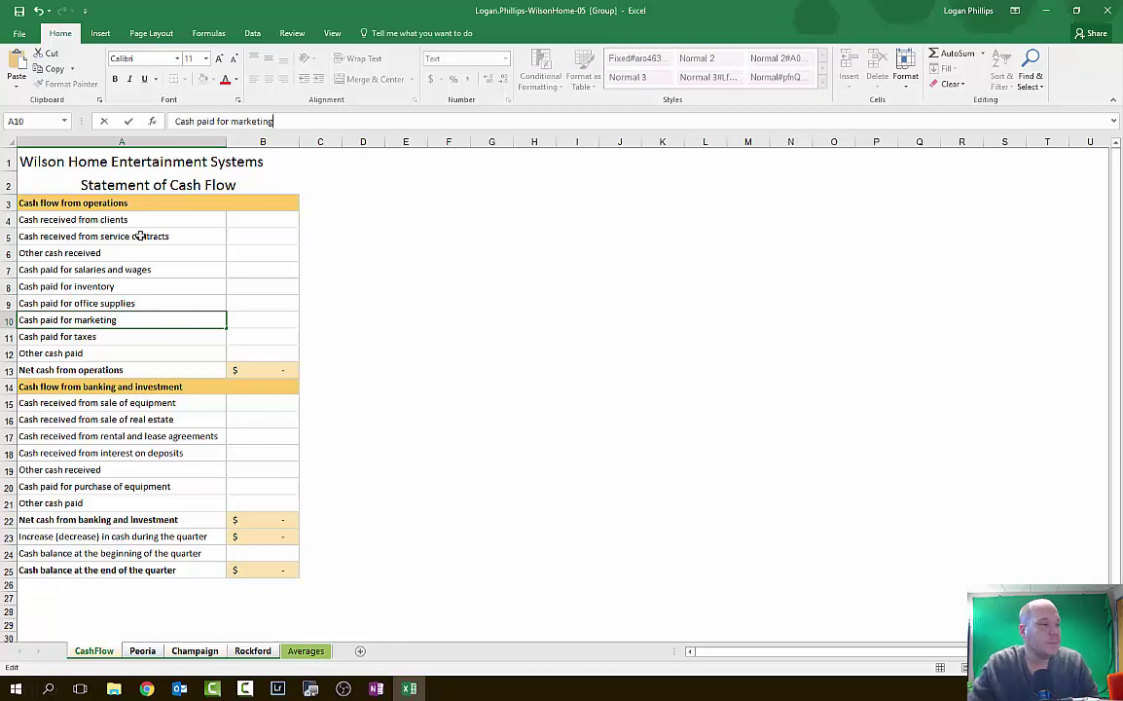
{"action": "left_click", "coordinate": [56, 177]}
{"action": "left_click", "coordinate": [56, 161]}
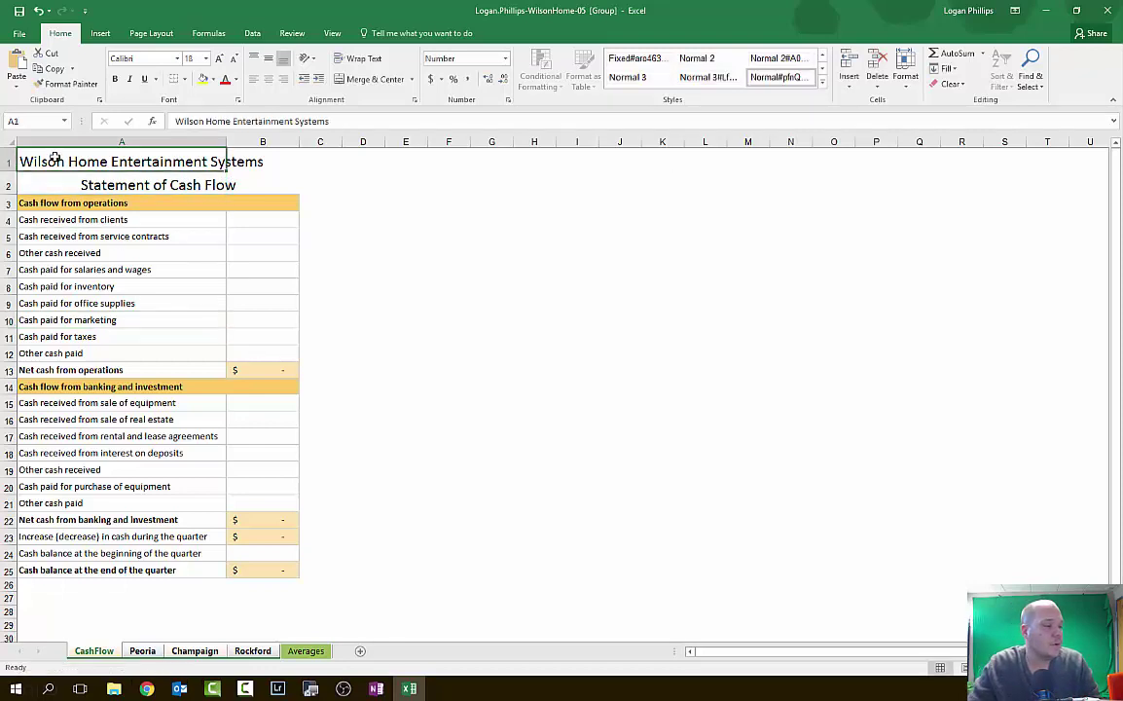
Ungroup the worksheets from the CashFlow sheet tab's right-click menu
{"action": "right_click", "coordinate": [105, 658]}
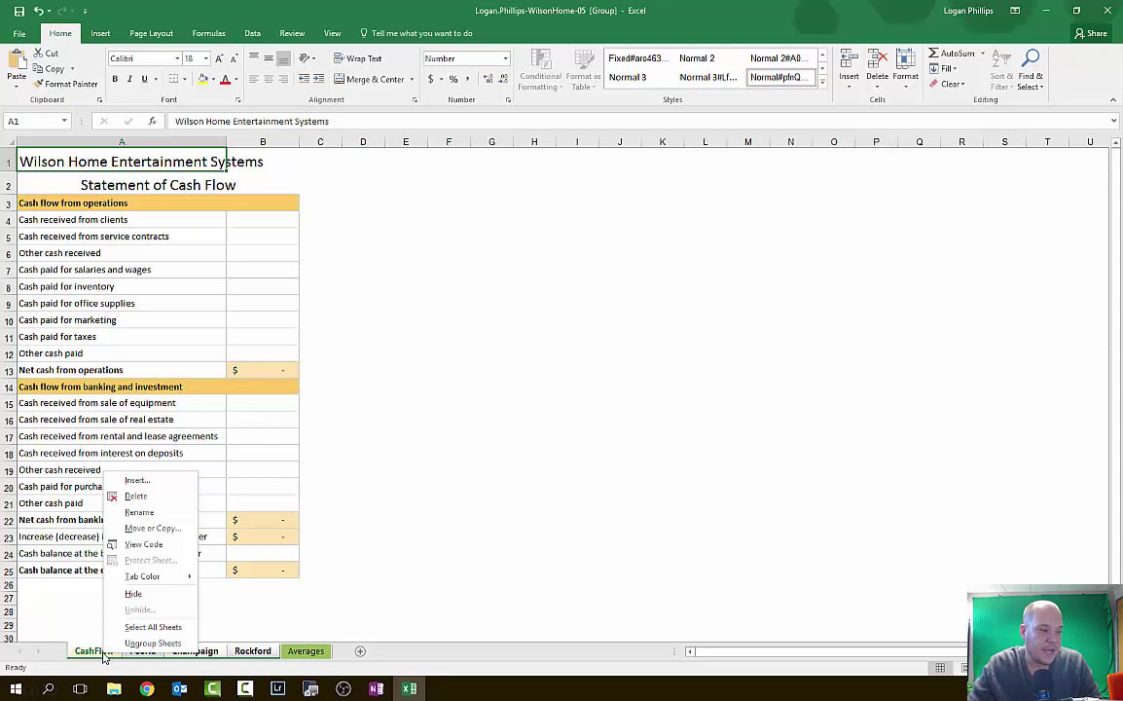
{"action": "left_click", "coordinate": [171, 644]}
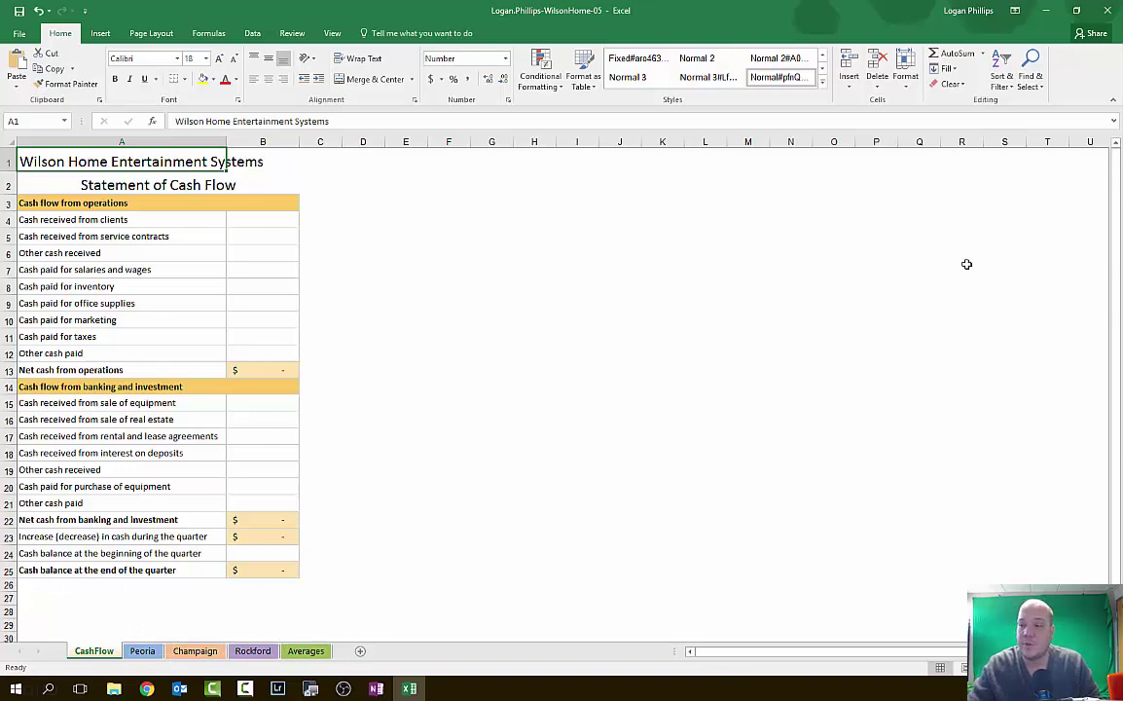
{"action": "key", "text": "alt+Tab"}
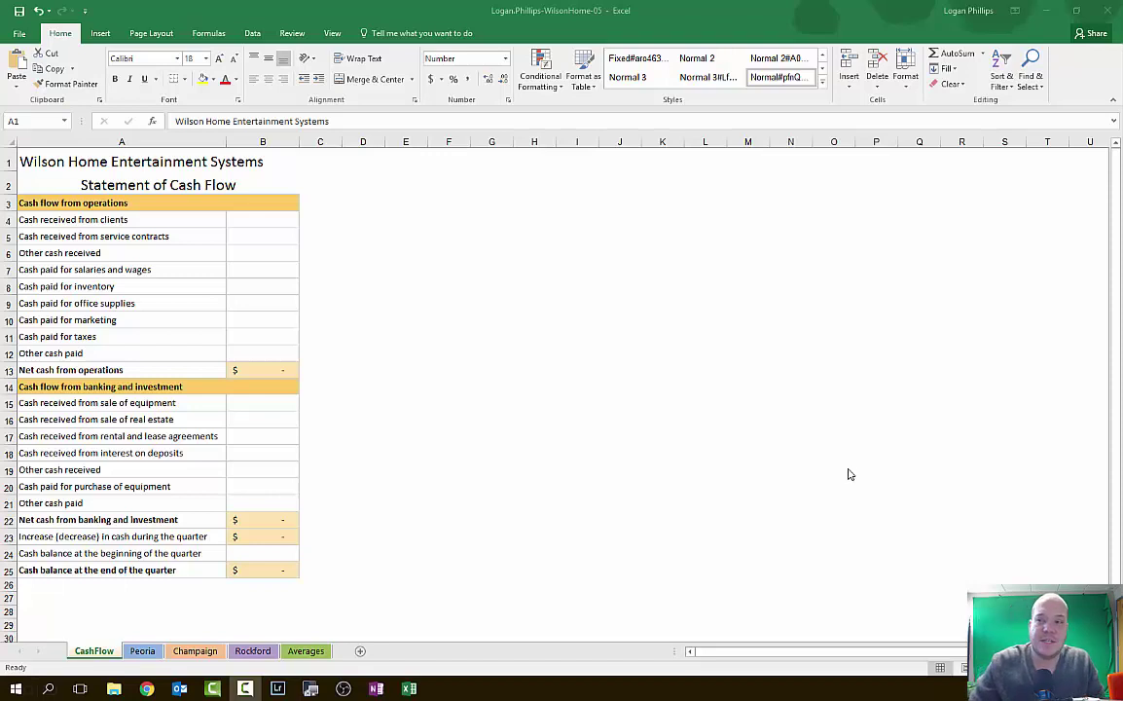
Select the empty banking and investment amounts B15:B21 on the CashFlow sheet
{"action": "key", "text": "Down"}
{"action": "key", "text": "Down"}
{"action": "key", "text": "Down"}
{"action": "key", "text": "Down"}
{"action": "key", "text": "Down"}
{"action": "key", "text": "Down"}
{"action": "key", "text": "Down"}
{"action": "key", "text": "Down"}
{"action": "key", "text": "Down"}
{"action": "key", "text": "Down"}
{"action": "key", "text": "Down"}
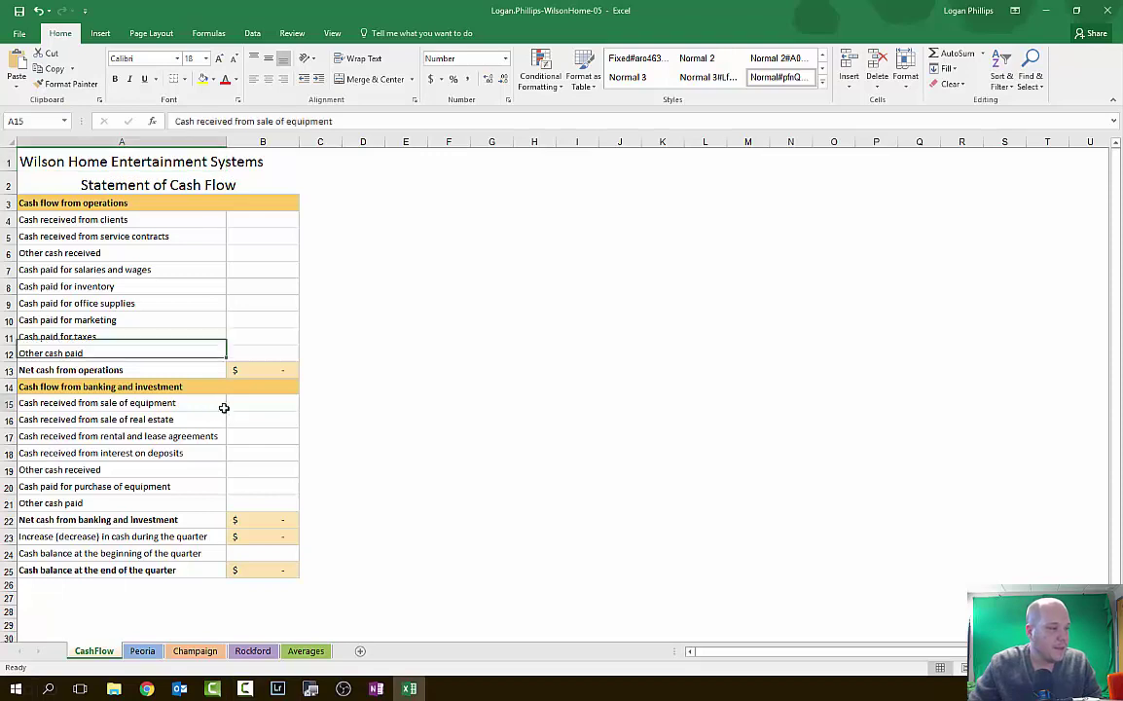
{"action": "left_click", "coordinate": [275, 401]}
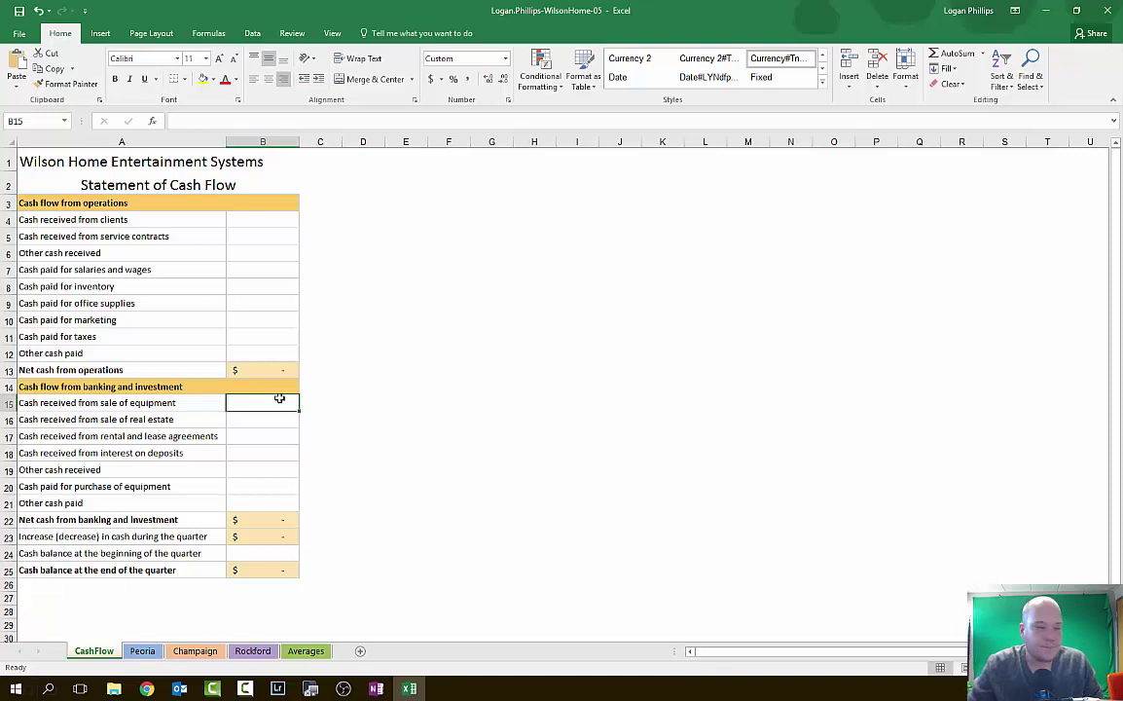
{"action": "left_click_drag", "start_coordinate": [276, 401], "coordinate": [266, 496]}
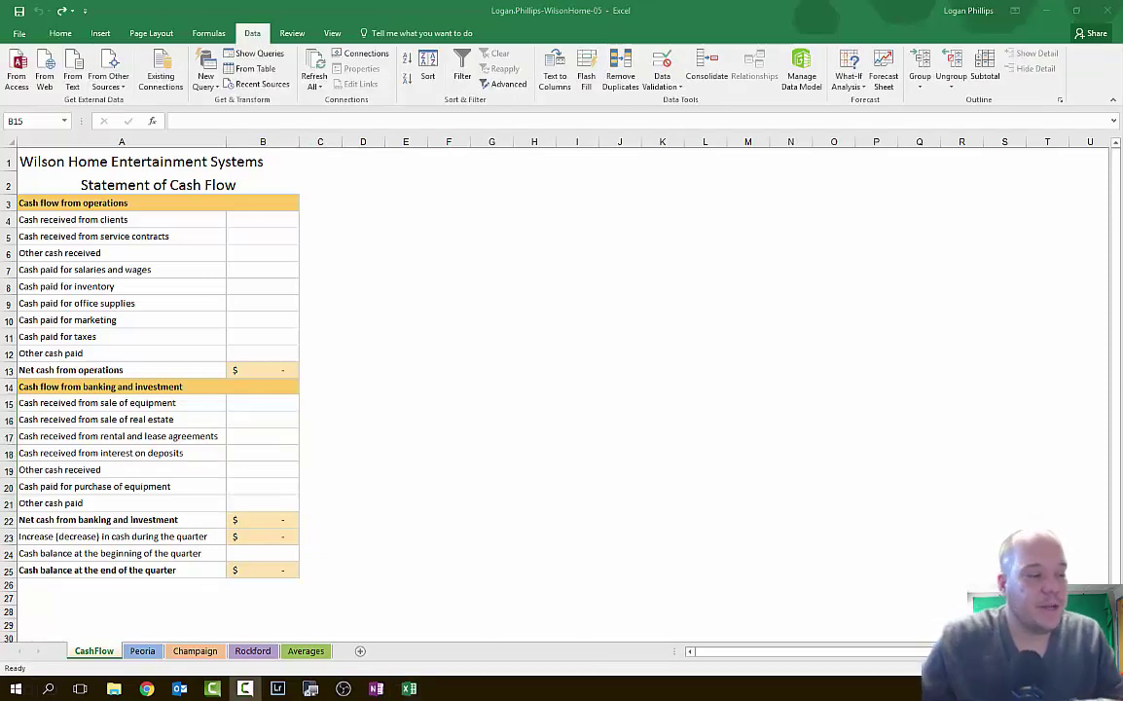
{"action": "left_click", "coordinate": [771, 296]}
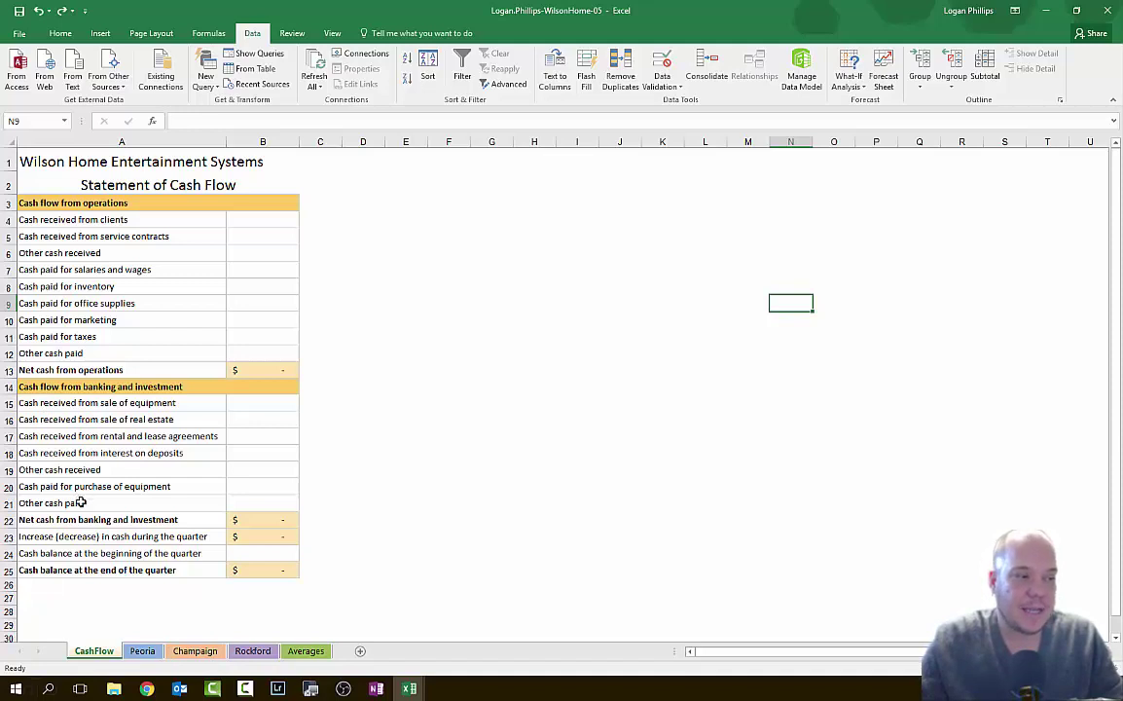
{"action": "left_click", "coordinate": [343, 459]}
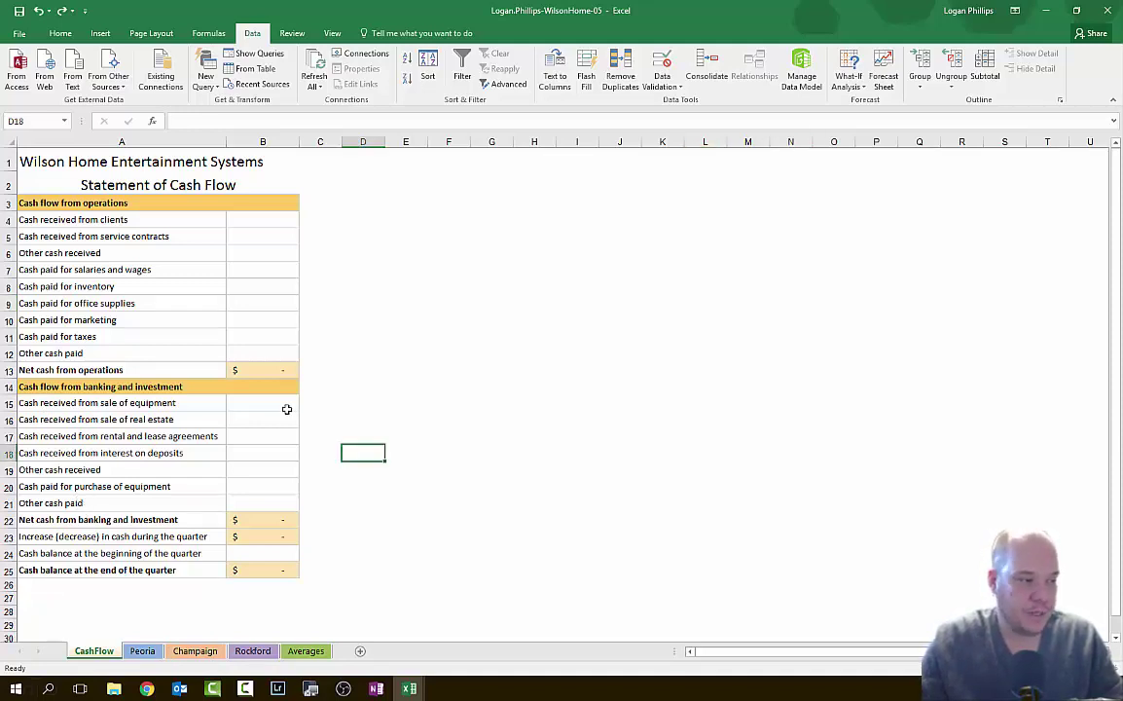
{"action": "left_click", "coordinate": [284, 402]}
{"action": "left_click_drag", "start_coordinate": [284, 405], "coordinate": [270, 505]}
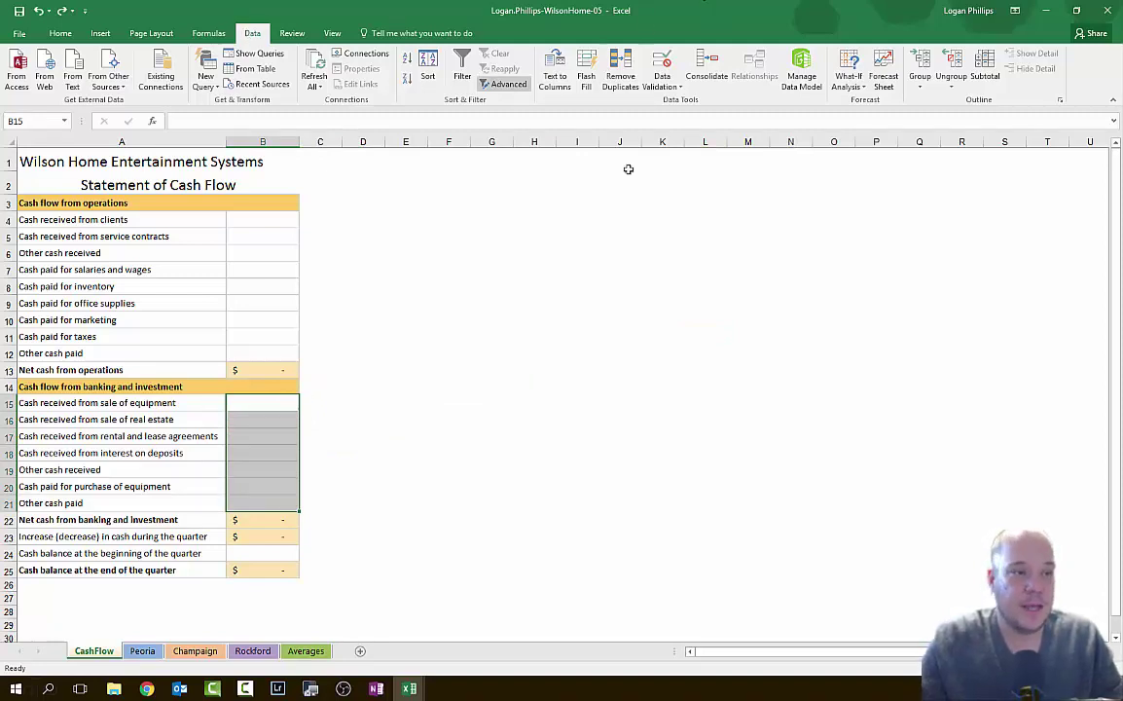
In Data > Consolidate, remove the old Peoria, Rockford and Champaign source references
{"action": "left_click", "coordinate": [709, 76]}
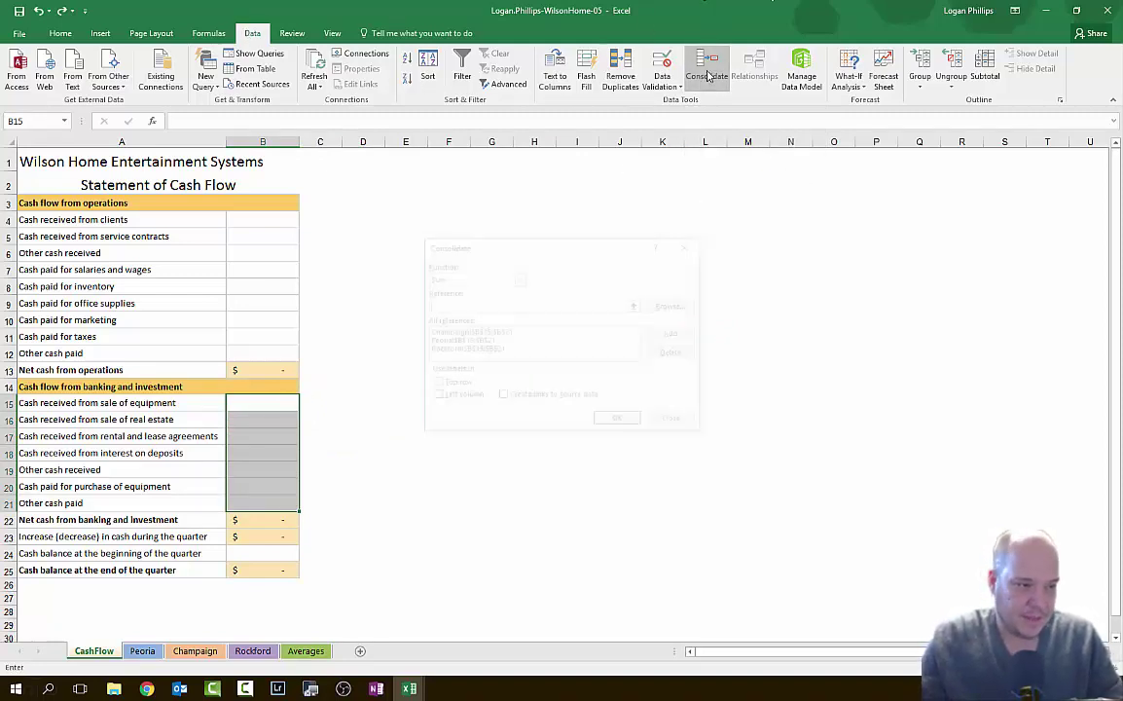
{"action": "left_click", "coordinate": [569, 342]}
{"action": "left_click", "coordinate": [674, 354]}
{"action": "left_click", "coordinate": [658, 357]}
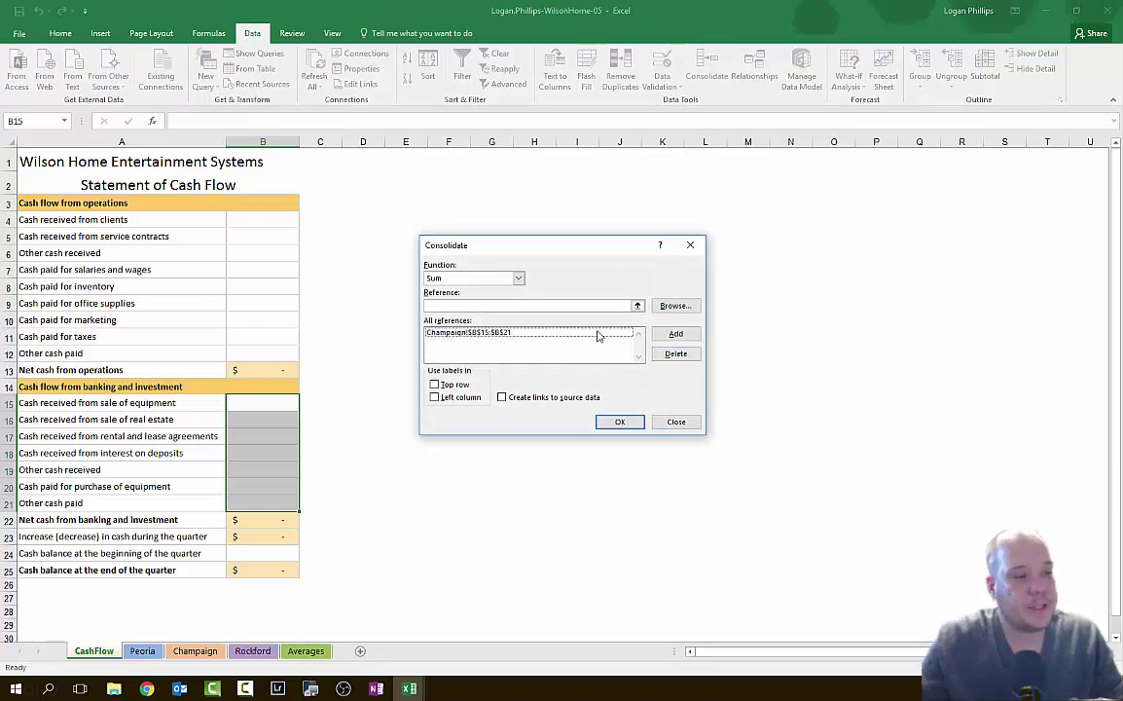
{"action": "left_click", "coordinate": [594, 332]}
{"action": "left_click", "coordinate": [673, 353]}
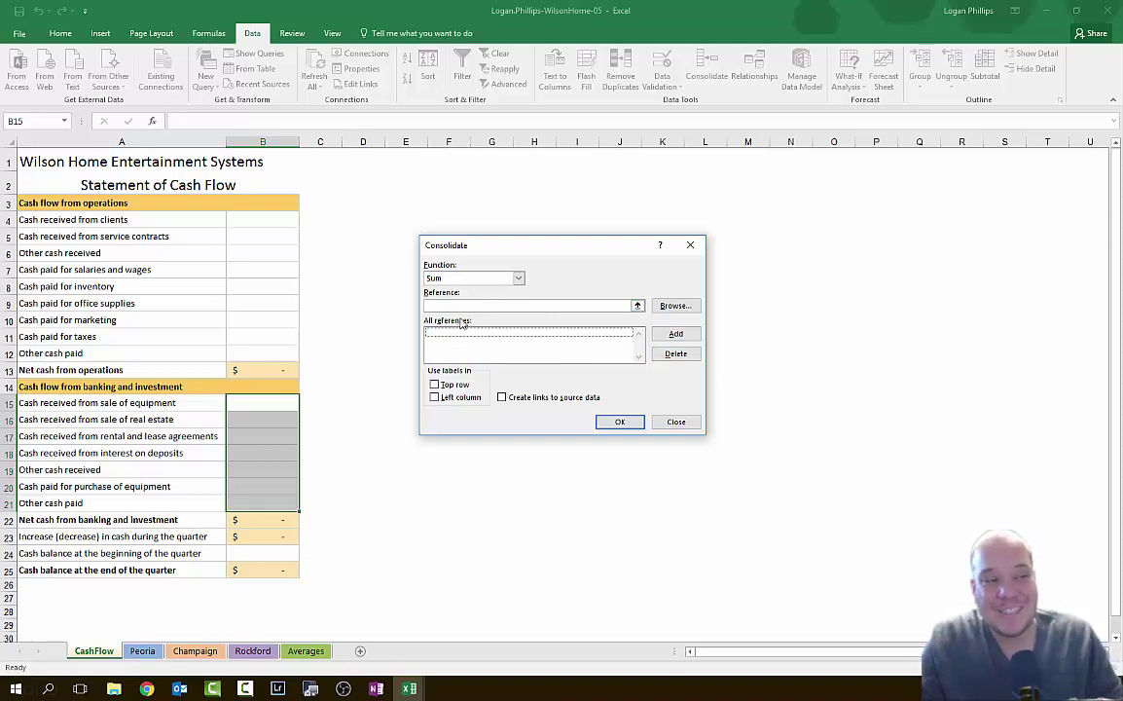
Add Peoria, Champaign and Rockford B15:B21 as sources and consolidate into CashFlow B15:B21
{"action": "left_click", "coordinate": [432, 303]}
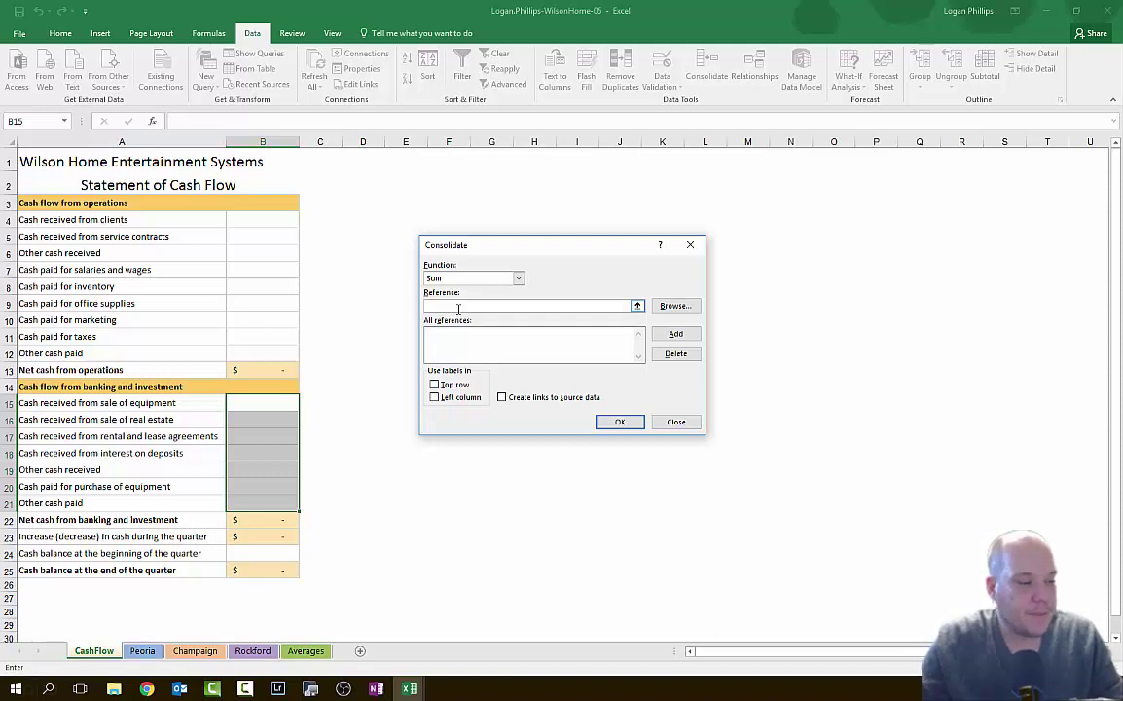
{"action": "left_click", "coordinate": [142, 652]}
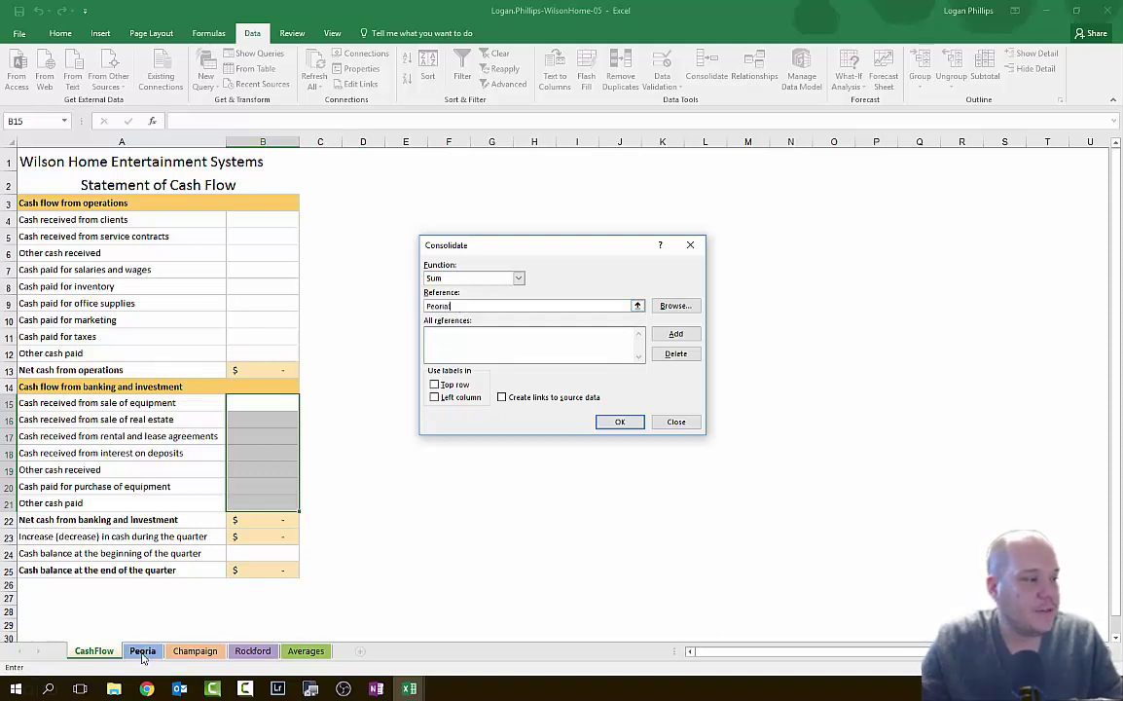
{"action": "left_click_drag", "start_coordinate": [269, 401], "coordinate": [284, 511]}
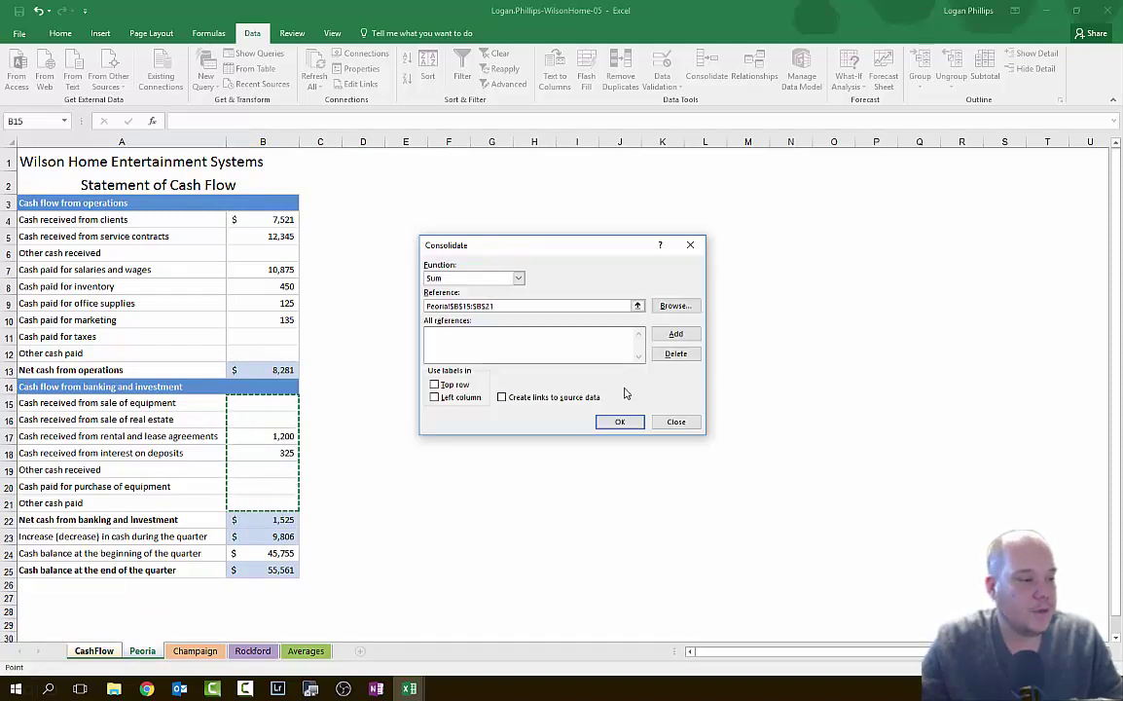
{"action": "left_click", "coordinate": [681, 334]}
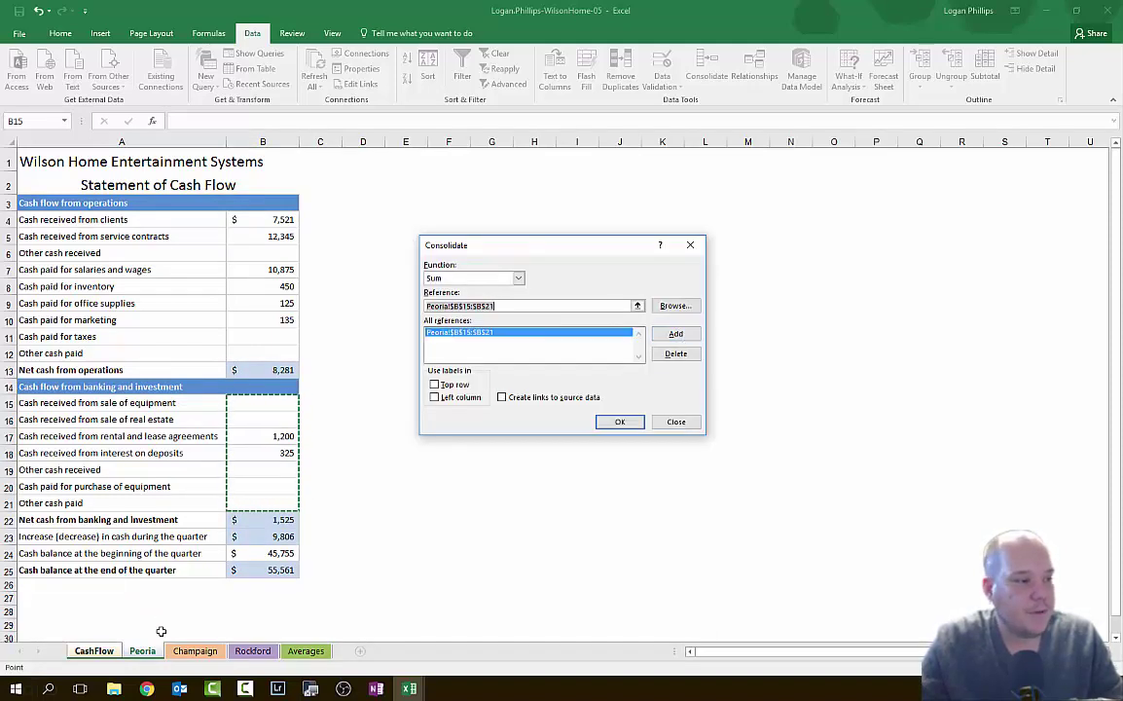
{"action": "left_click", "coordinate": [195, 650]}
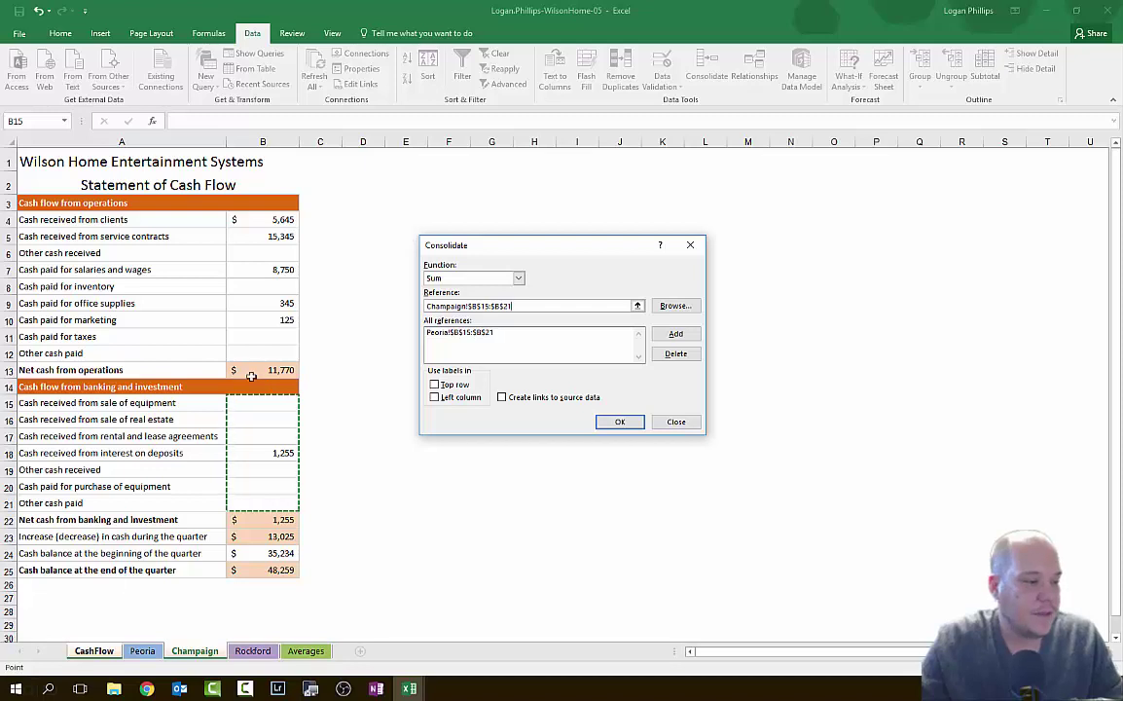
{"action": "left_click", "coordinate": [678, 335]}
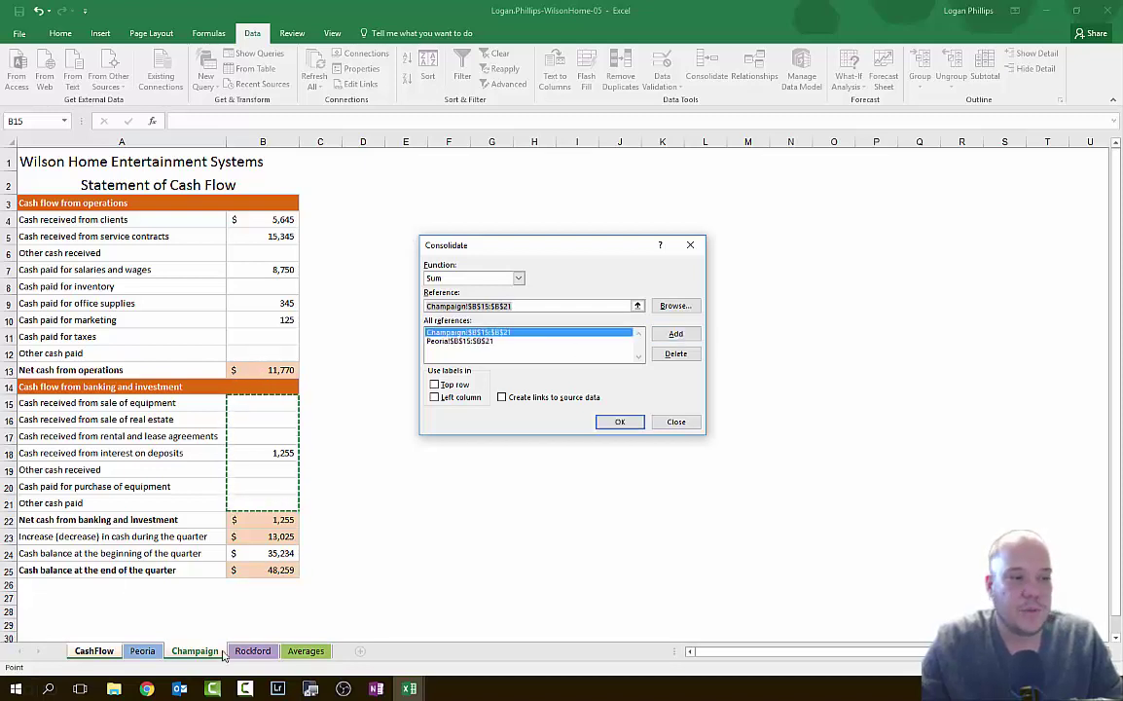
{"action": "left_click", "coordinate": [252, 650]}
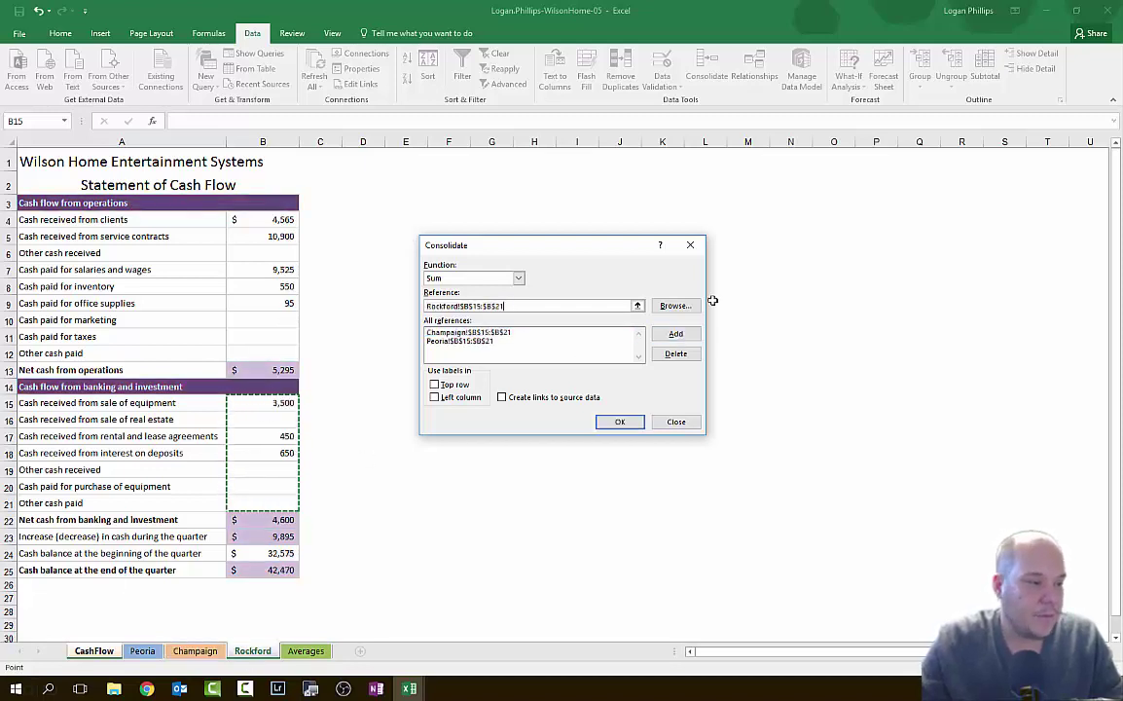
{"action": "left_click", "coordinate": [622, 421]}
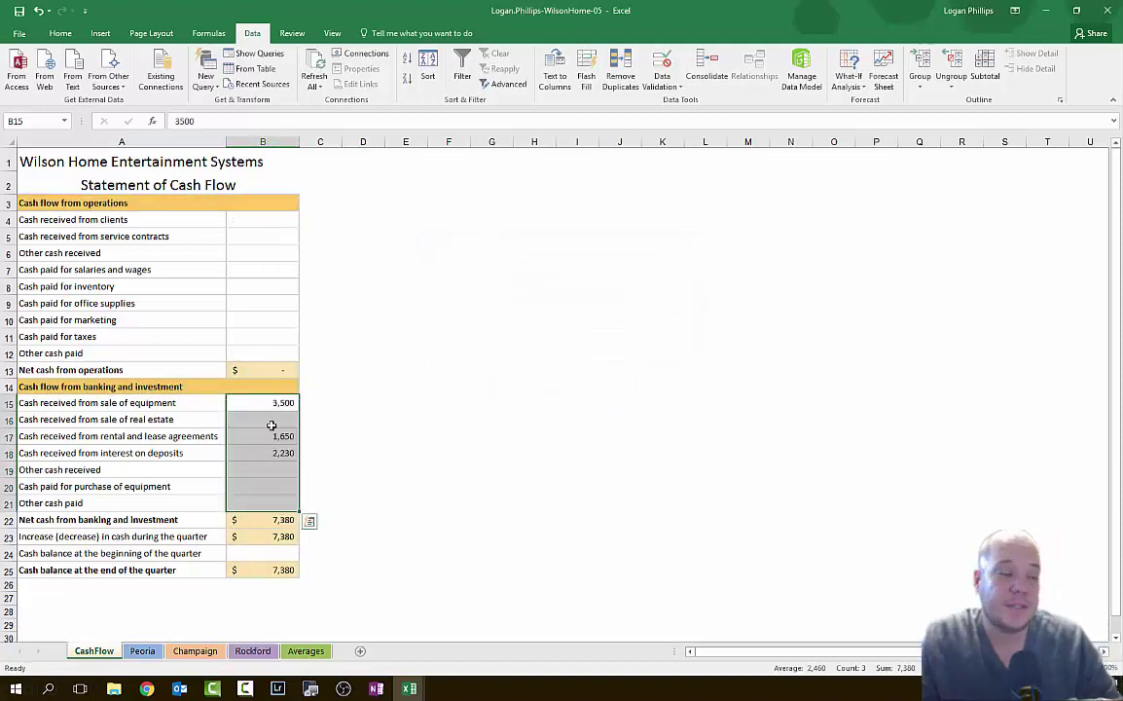
{"action": "left_click", "coordinate": [347, 434]}
Compare CashFlow's consolidated B15 value against the Peoria, Champaign and Rockford sheets
{"action": "left_click", "coordinate": [278, 403]}
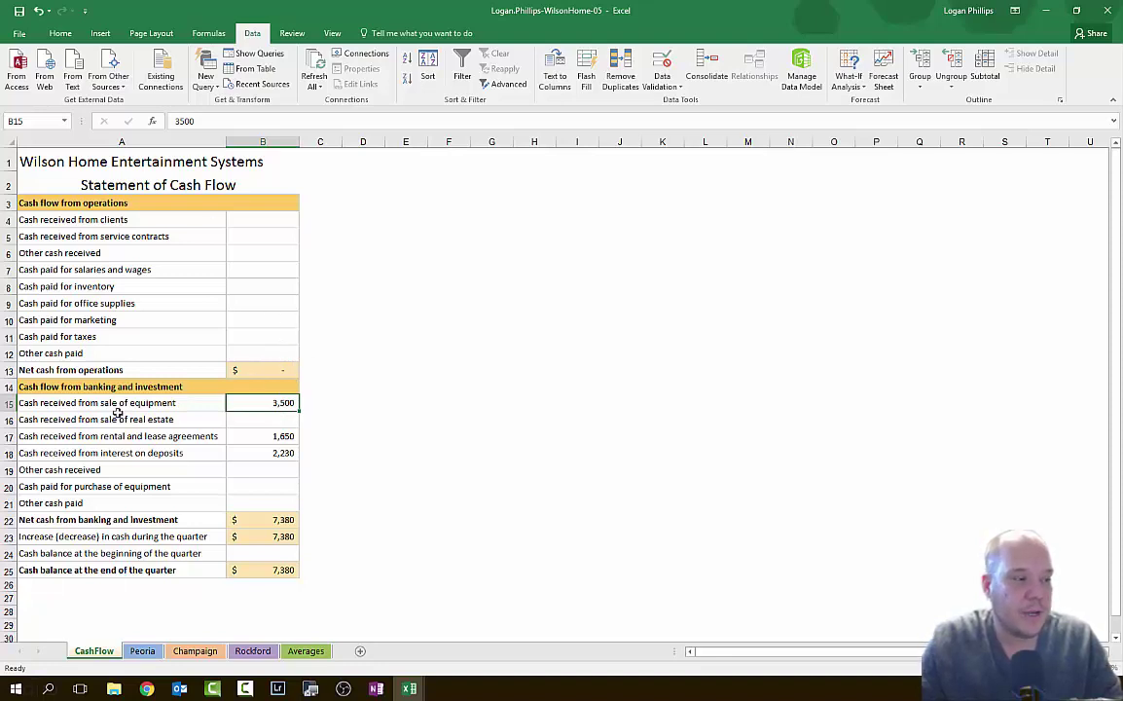
{"action": "left_click", "coordinate": [146, 651]}
{"action": "left_click", "coordinate": [194, 650]}
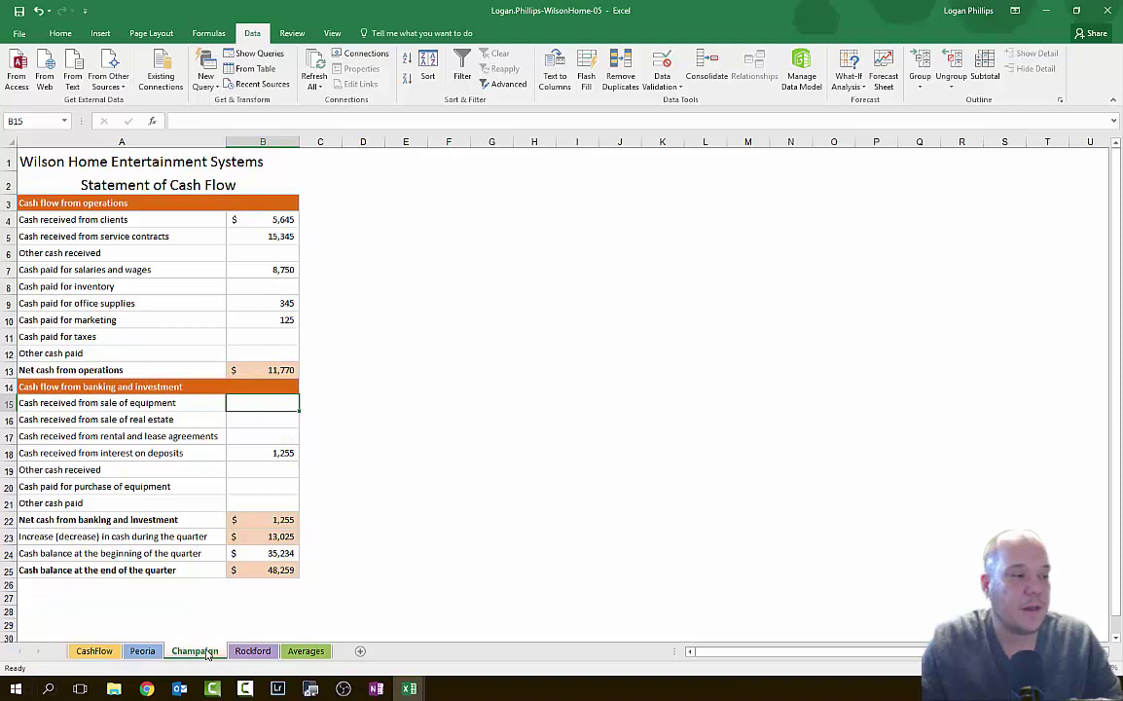
{"action": "left_click", "coordinate": [255, 650]}
{"action": "left_click", "coordinate": [95, 650]}
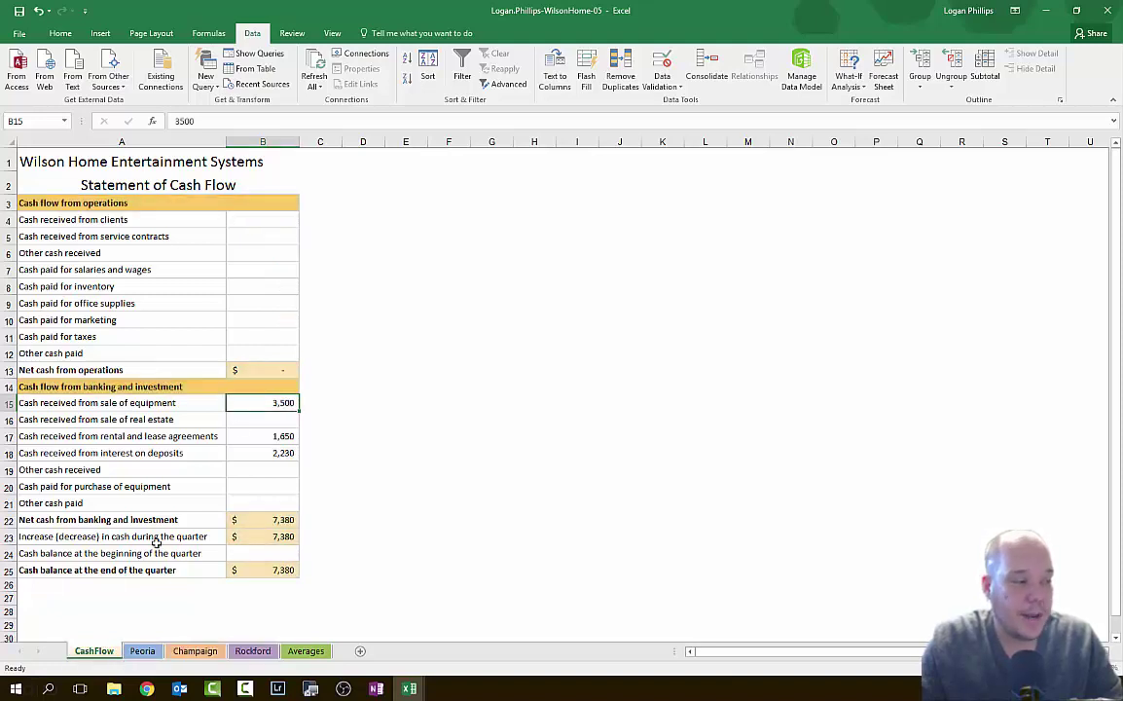
Check B16 and the combined rental total in B17 against each branch's amounts
{"action": "left_click", "coordinate": [288, 420]}
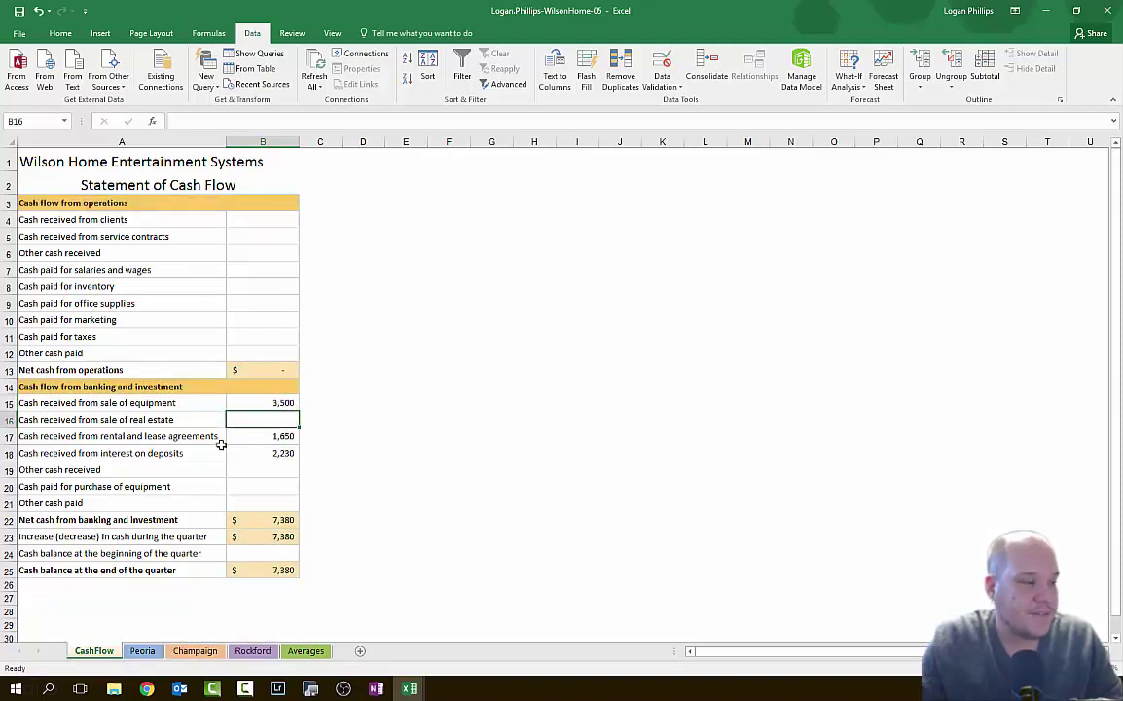
{"action": "left_click", "coordinate": [280, 438]}
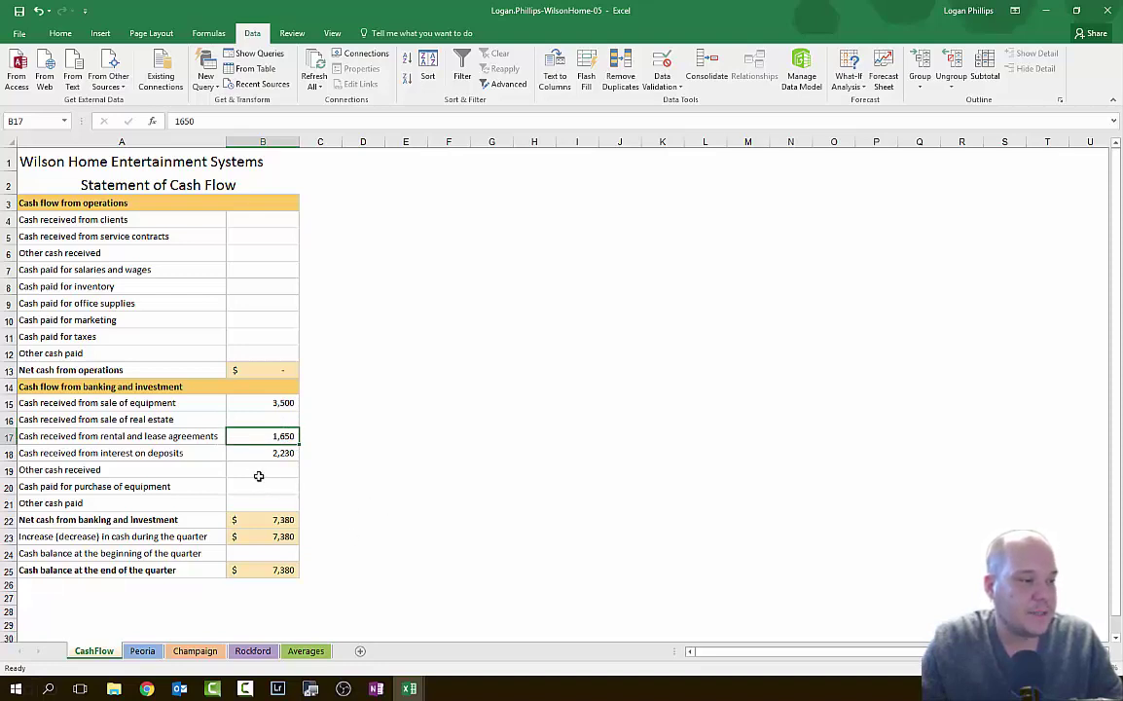
{"action": "left_click", "coordinate": [142, 650]}
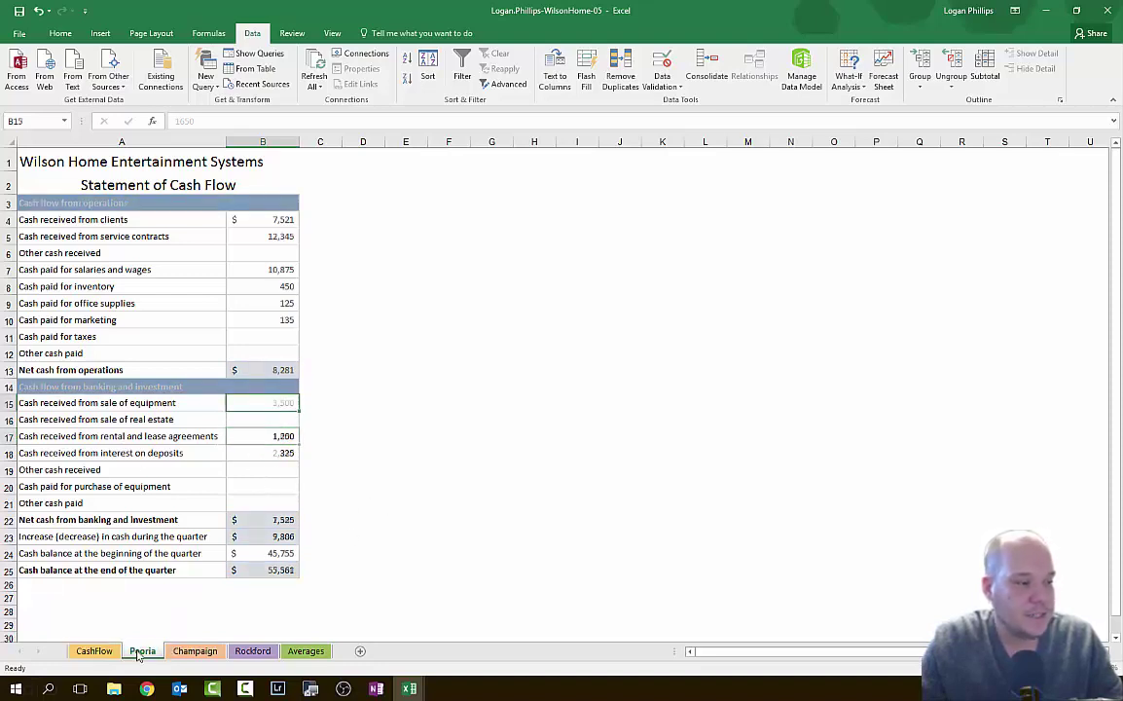
{"action": "left_click", "coordinate": [196, 651]}
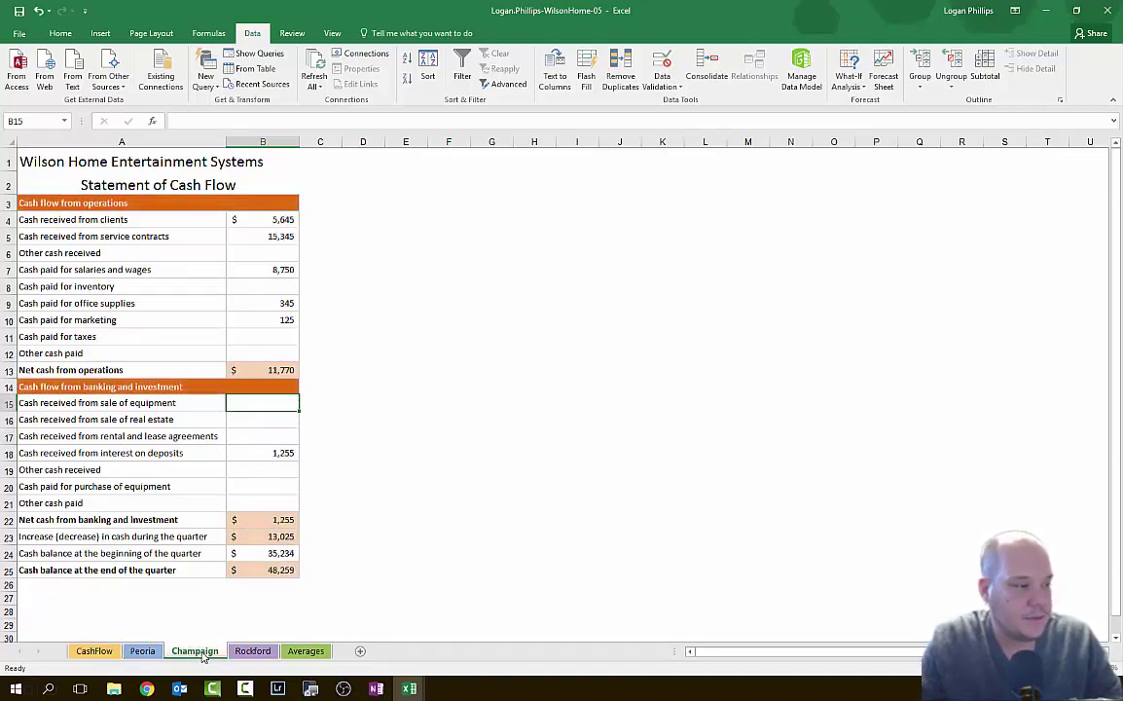
{"action": "left_click", "coordinate": [252, 651]}
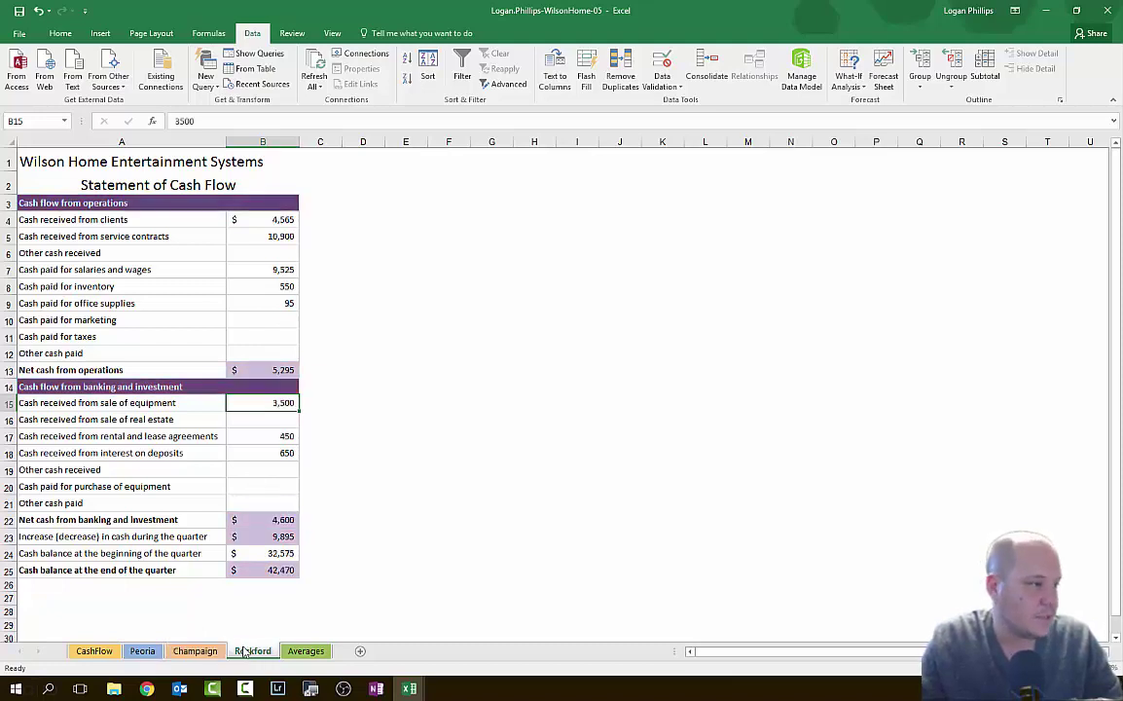
{"action": "left_click", "coordinate": [265, 434]}
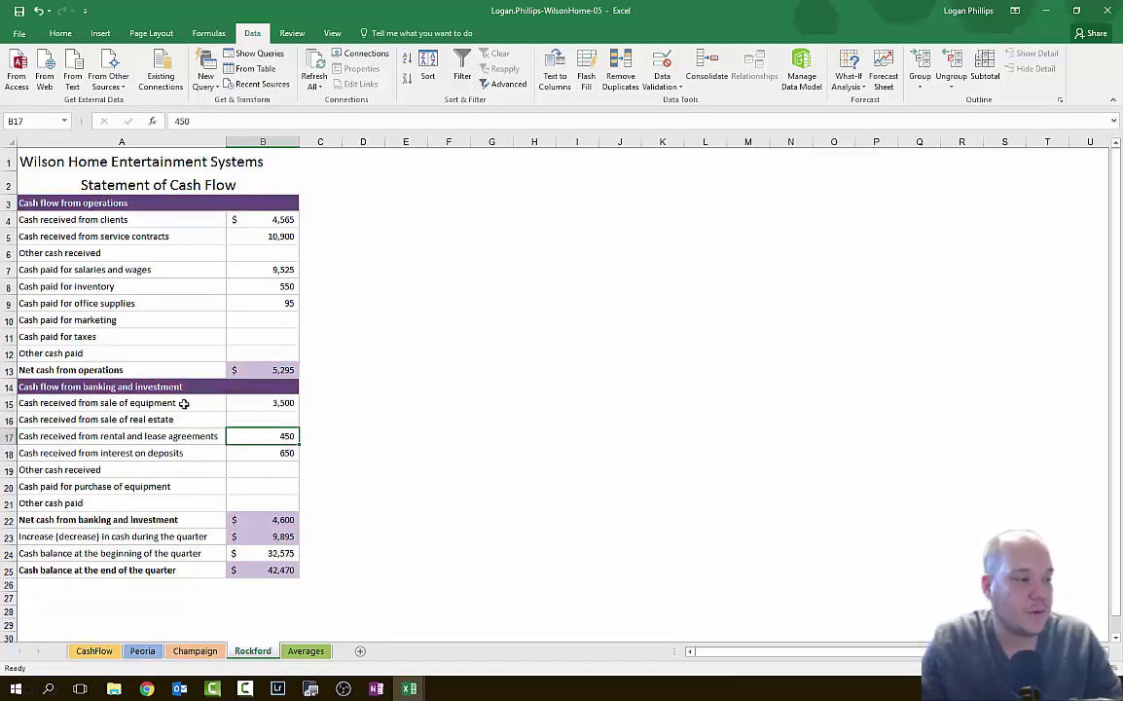
{"action": "left_click", "coordinate": [107, 649]}
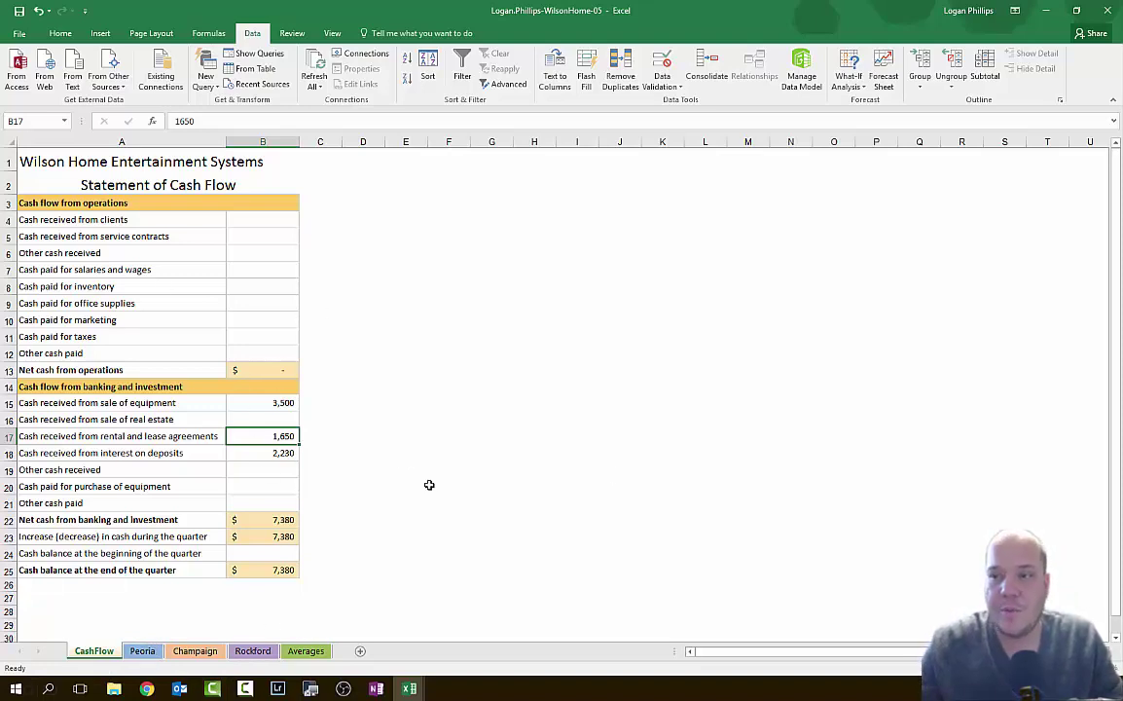
Select column B, then the beginning-of-quarter balance cell B24
{"action": "key", "text": "alt+Tab"}
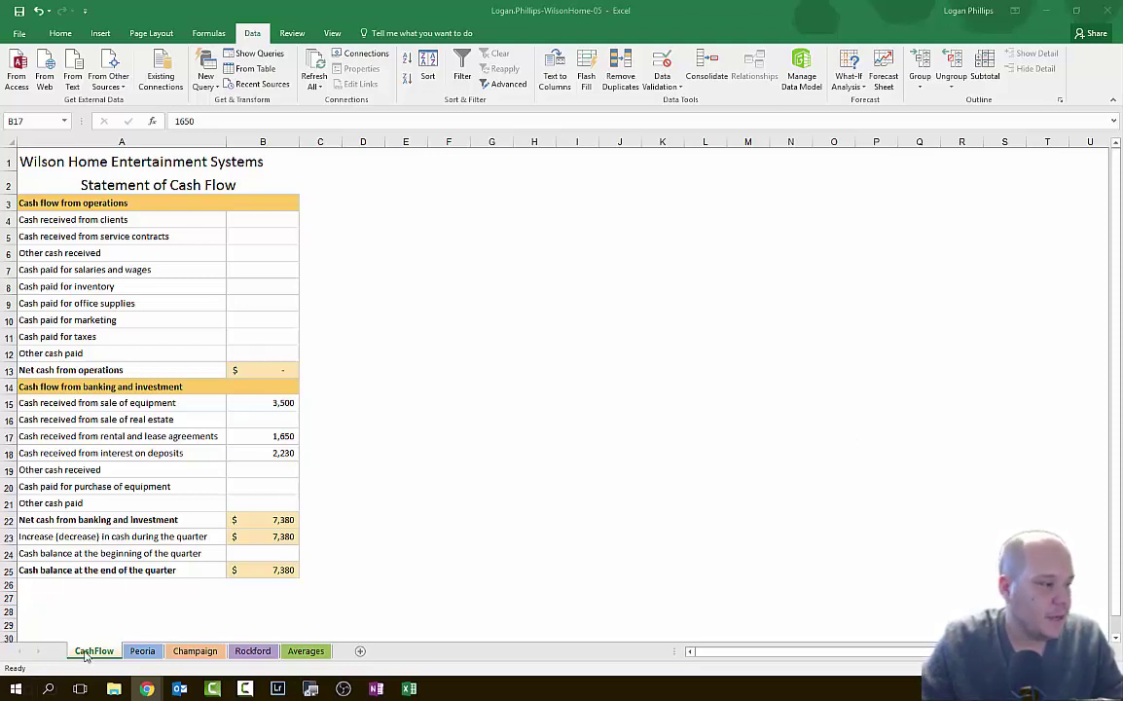
{"action": "left_click", "coordinate": [249, 142]}
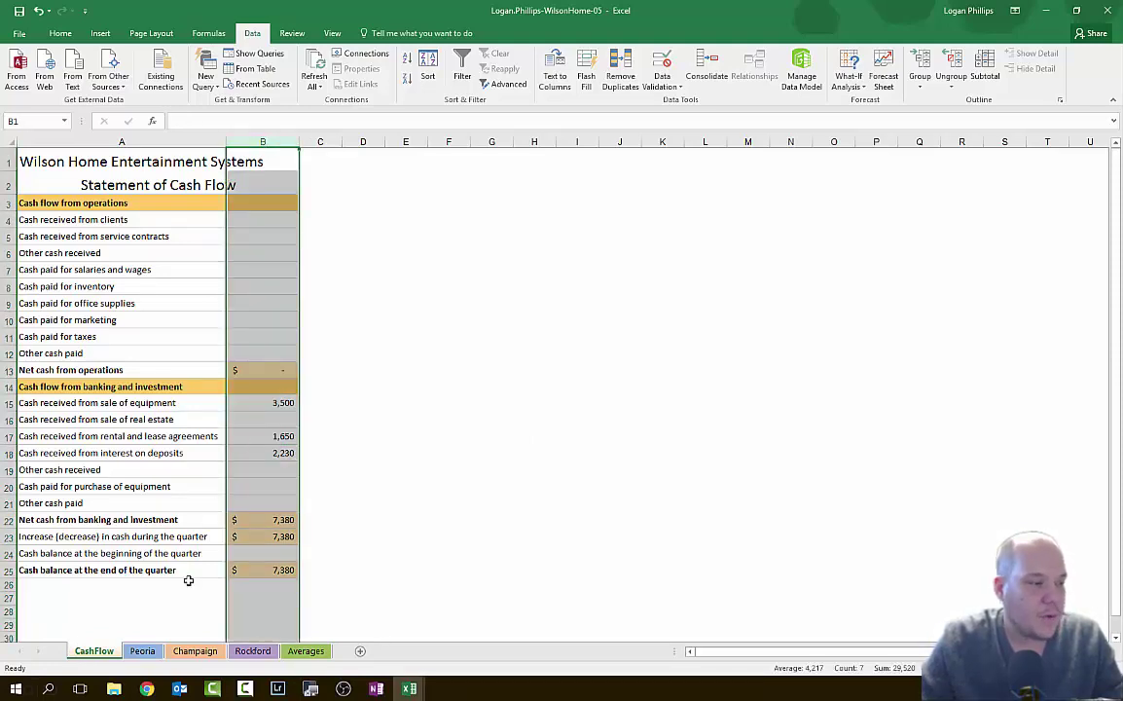
{"action": "left_click", "coordinate": [267, 554]}
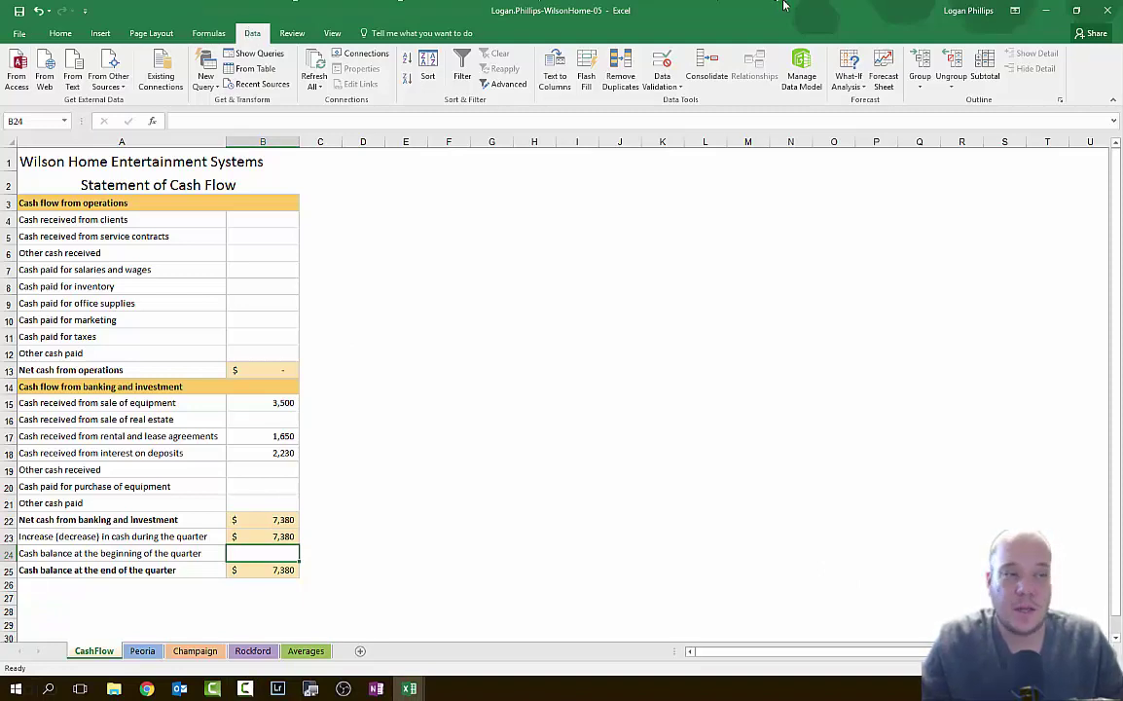
In Consolidate, delete the old Champaign, Peoria and Rockford $B$24 references
{"action": "left_click", "coordinate": [707, 66]}
{"action": "left_click", "coordinate": [497, 333]}
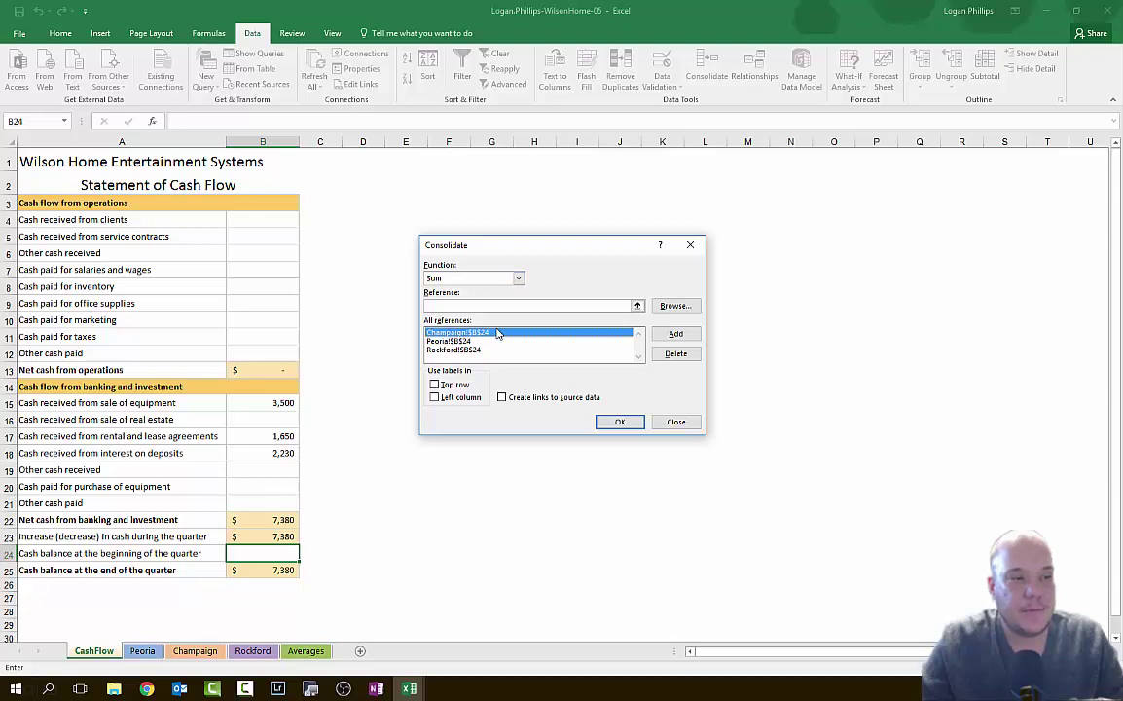
{"action": "left_click", "coordinate": [675, 353]}
{"action": "left_click", "coordinate": [516, 333]}
{"action": "left_click", "coordinate": [675, 354]}
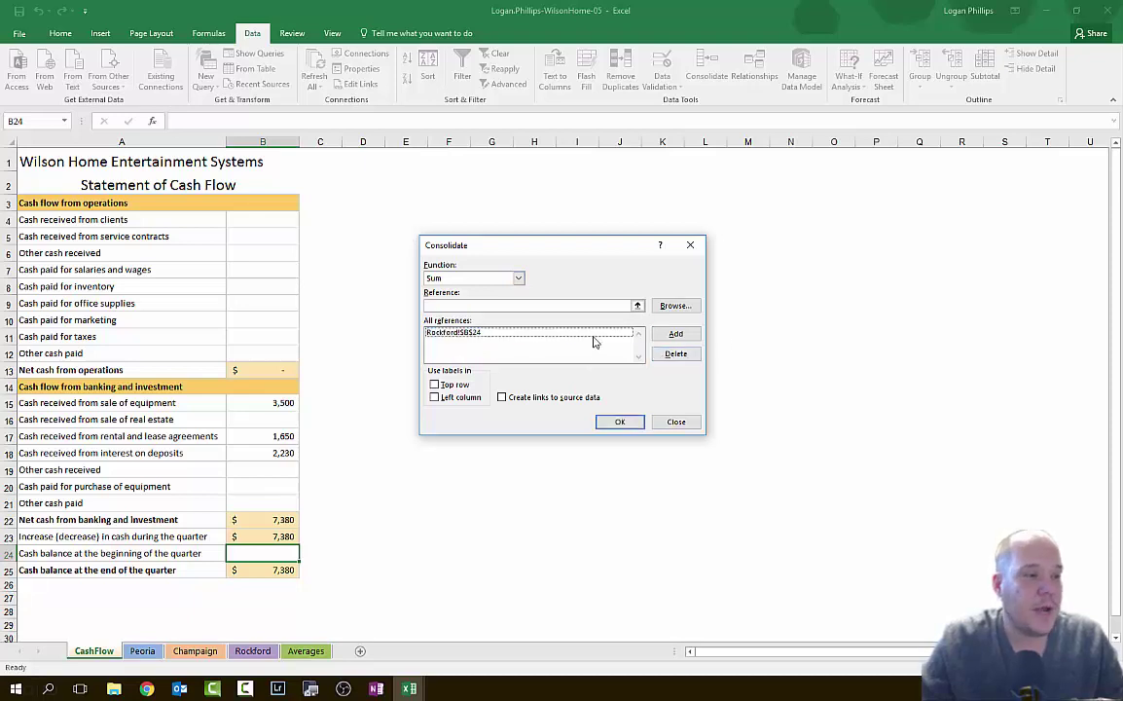
{"action": "left_click", "coordinate": [584, 333]}
{"action": "left_click", "coordinate": [676, 353]}
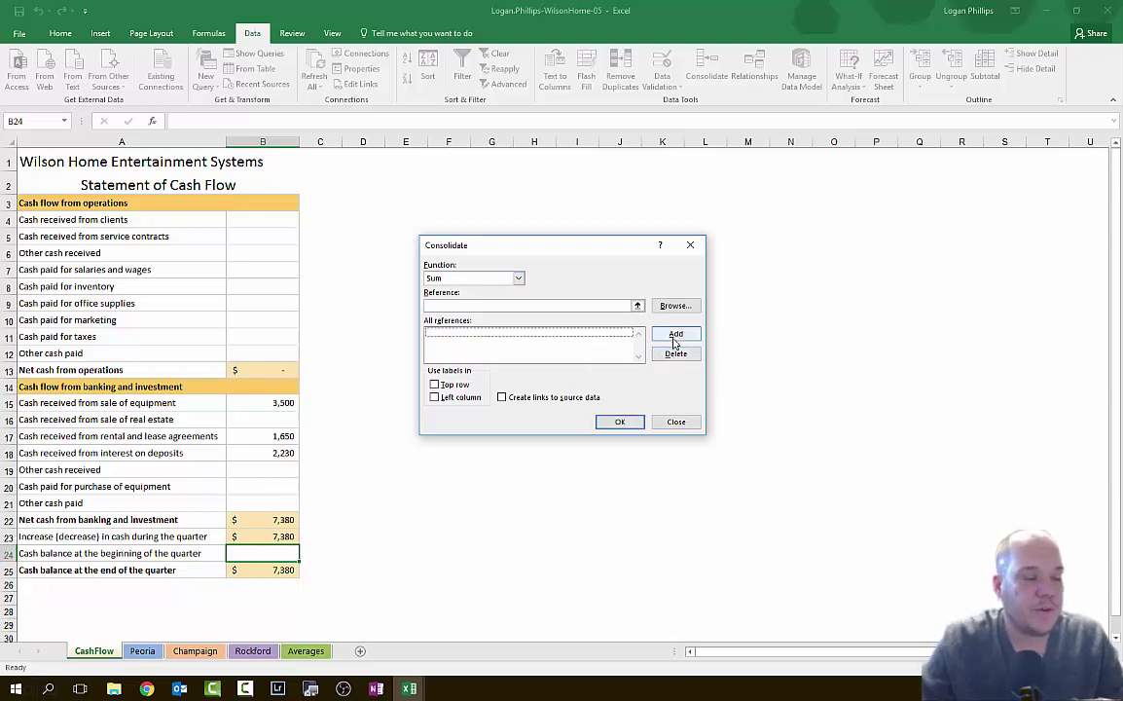
Add Peoria, Champaign and Rockford !$B$24 as sources and consolidate into B24
{"action": "left_click", "coordinate": [458, 305]}
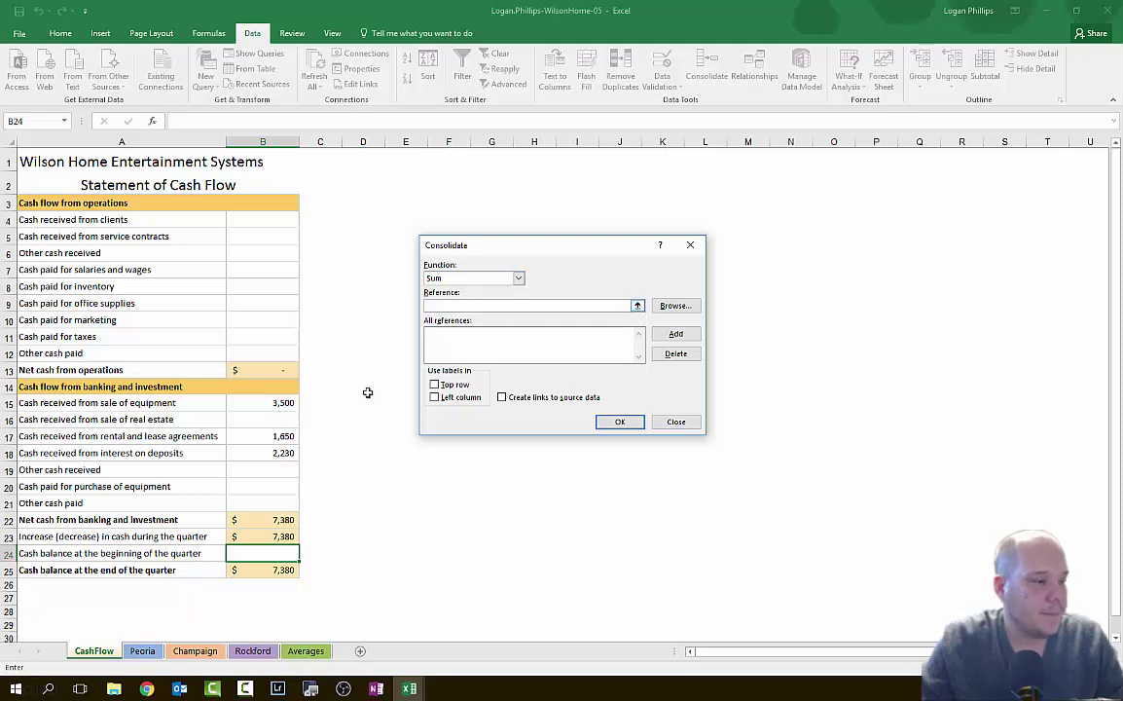
{"action": "left_click", "coordinate": [142, 650]}
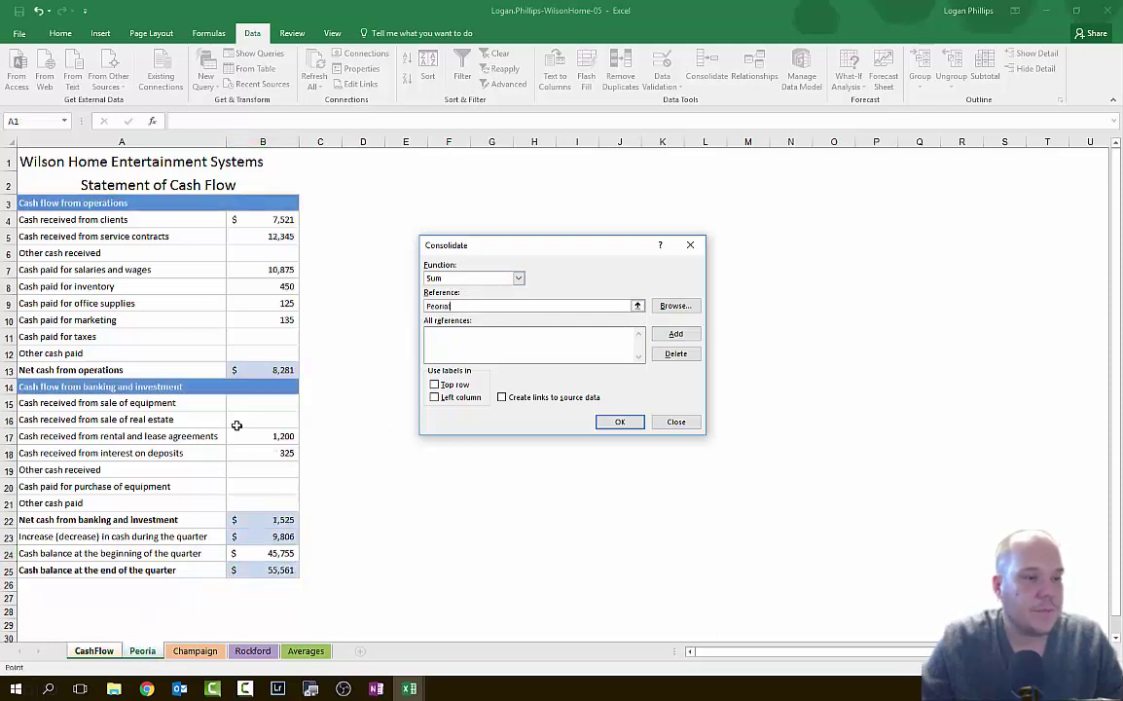
{"action": "left_click", "coordinate": [274, 552]}
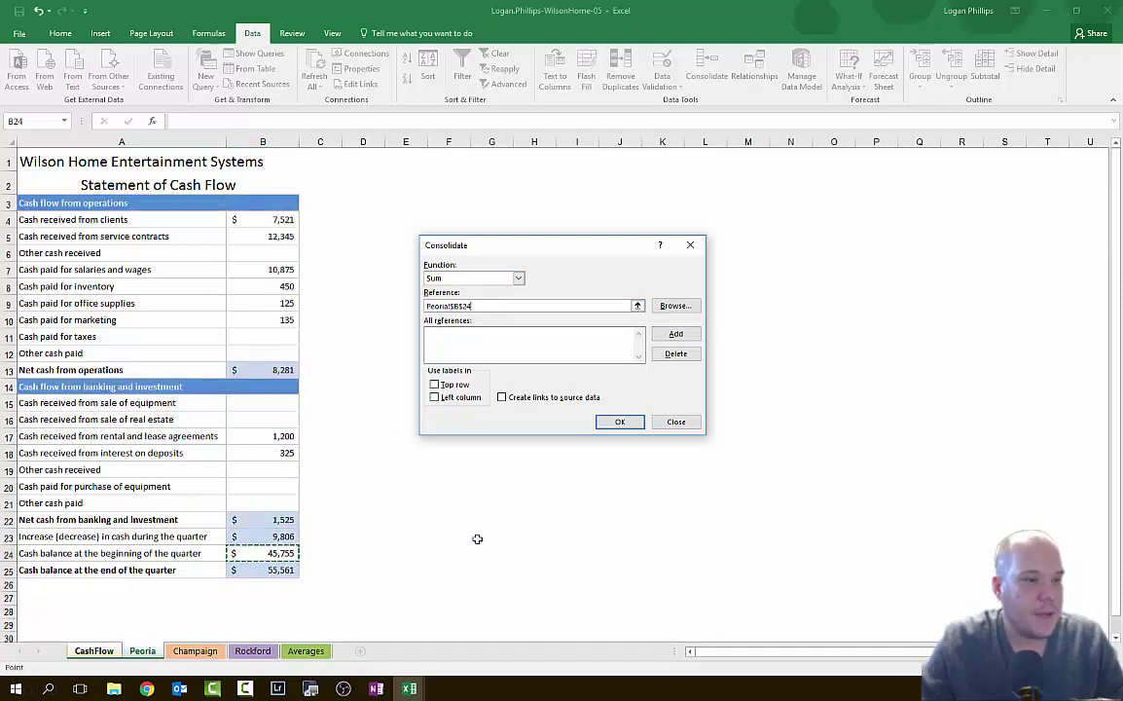
{"action": "left_click", "coordinate": [676, 333]}
{"action": "left_click", "coordinate": [200, 650]}
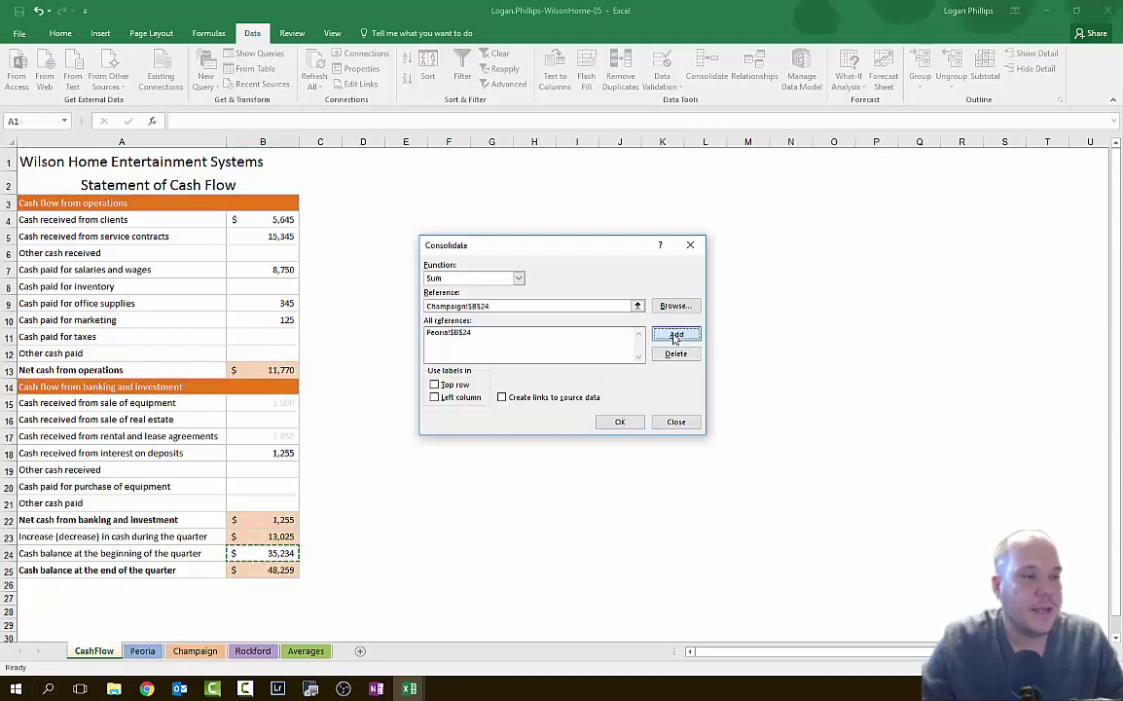
{"action": "left_click", "coordinate": [676, 333]}
{"action": "left_click", "coordinate": [268, 650]}
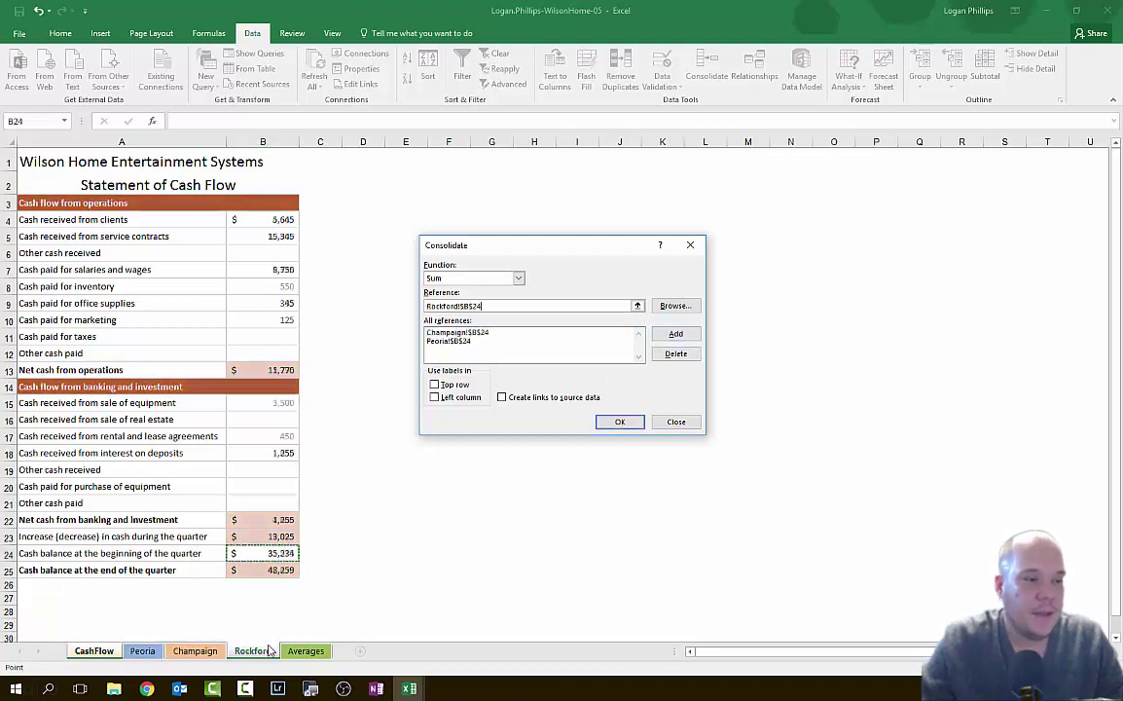
{"action": "left_click", "coordinate": [676, 333]}
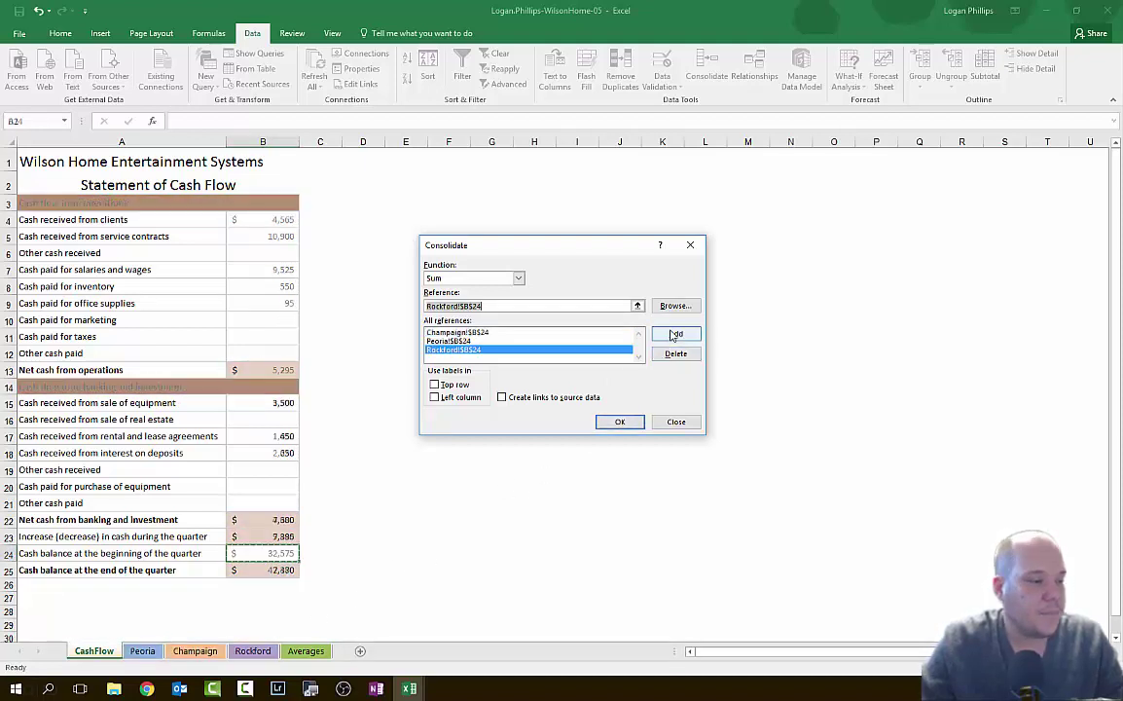
{"action": "left_click", "coordinate": [620, 421]}
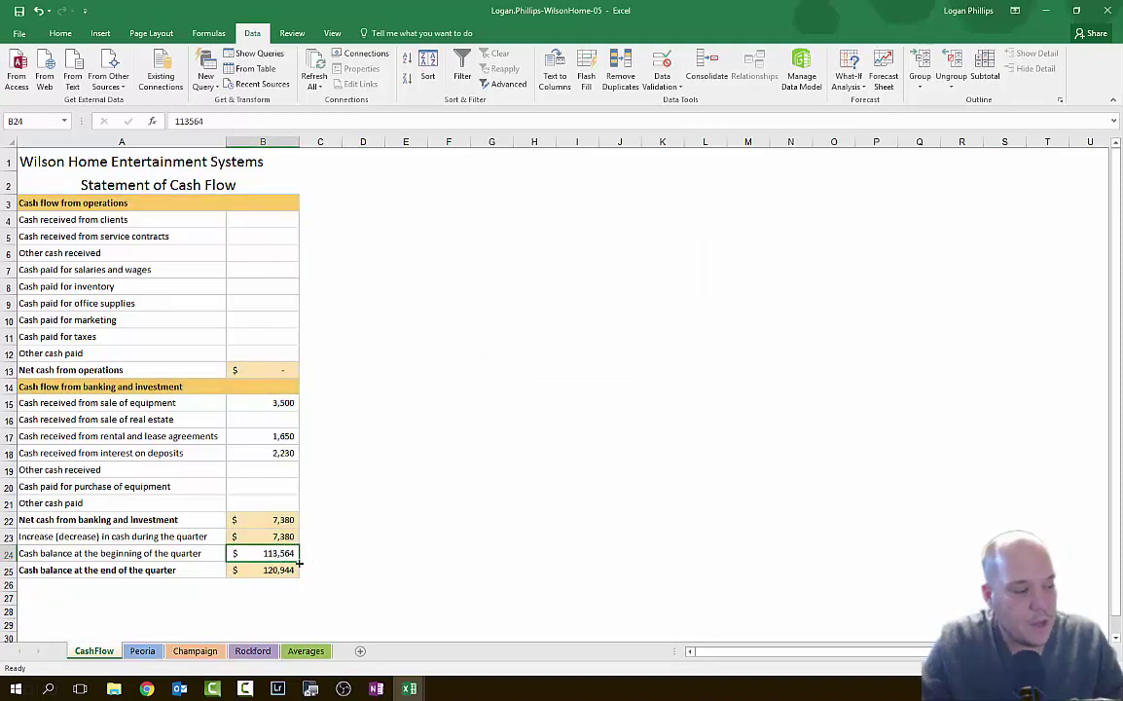
{"action": "left_click", "coordinate": [142, 651]}
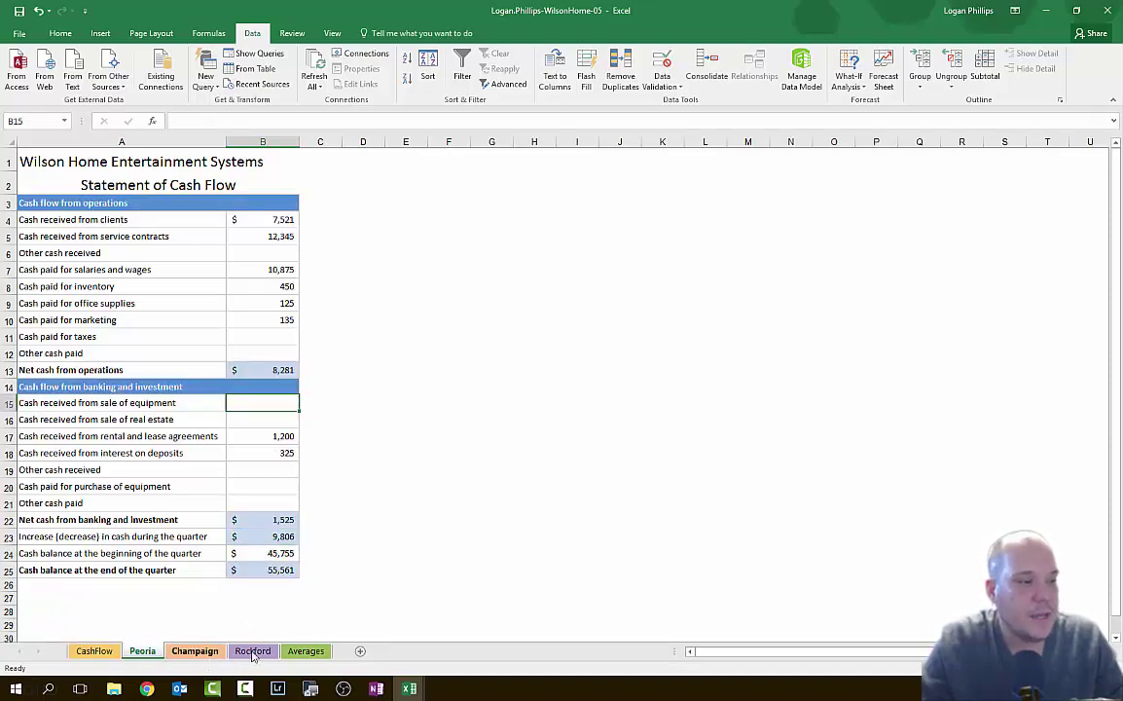
{"action": "left_click", "coordinate": [197, 651]}
{"action": "left_click", "coordinate": [252, 651]}
{"action": "left_click", "coordinate": [102, 655]}
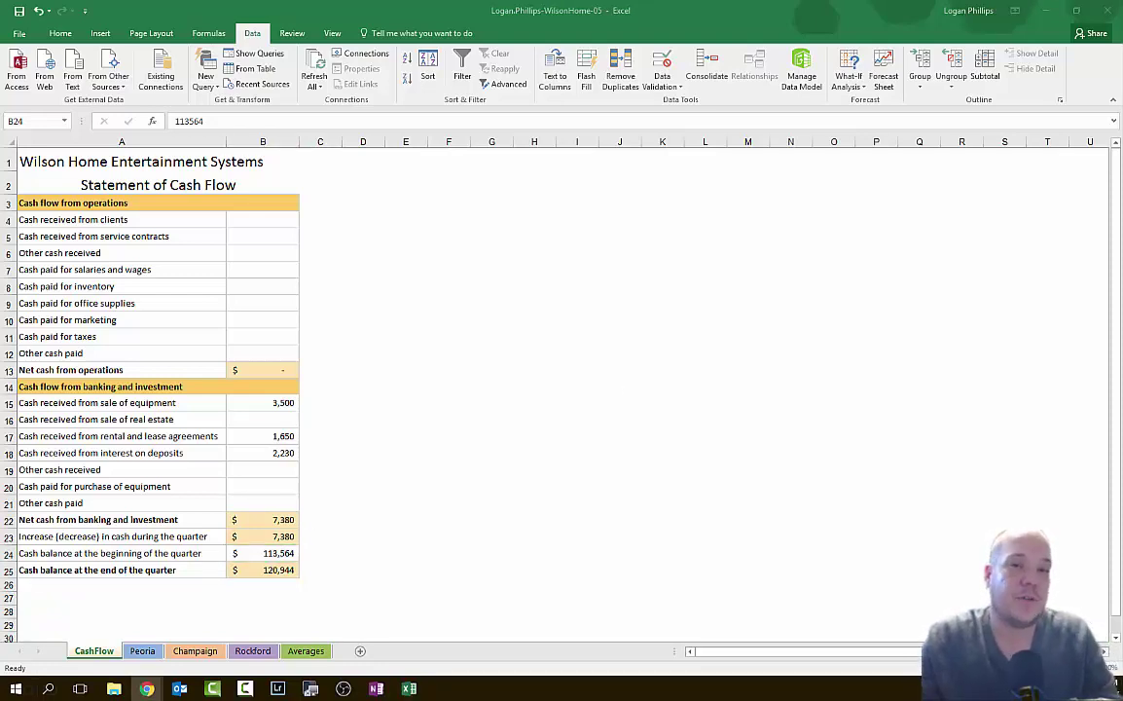
{"action": "left_click", "coordinate": [146, 688]}
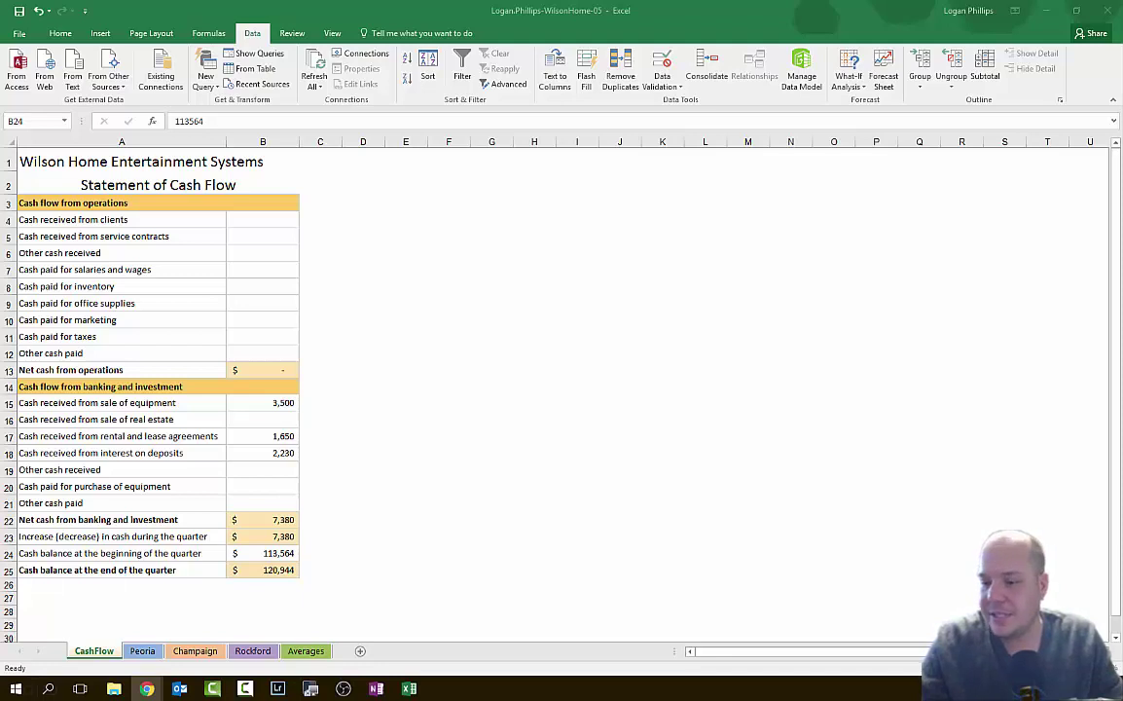
{"action": "key", "text": "alt+Tab"}
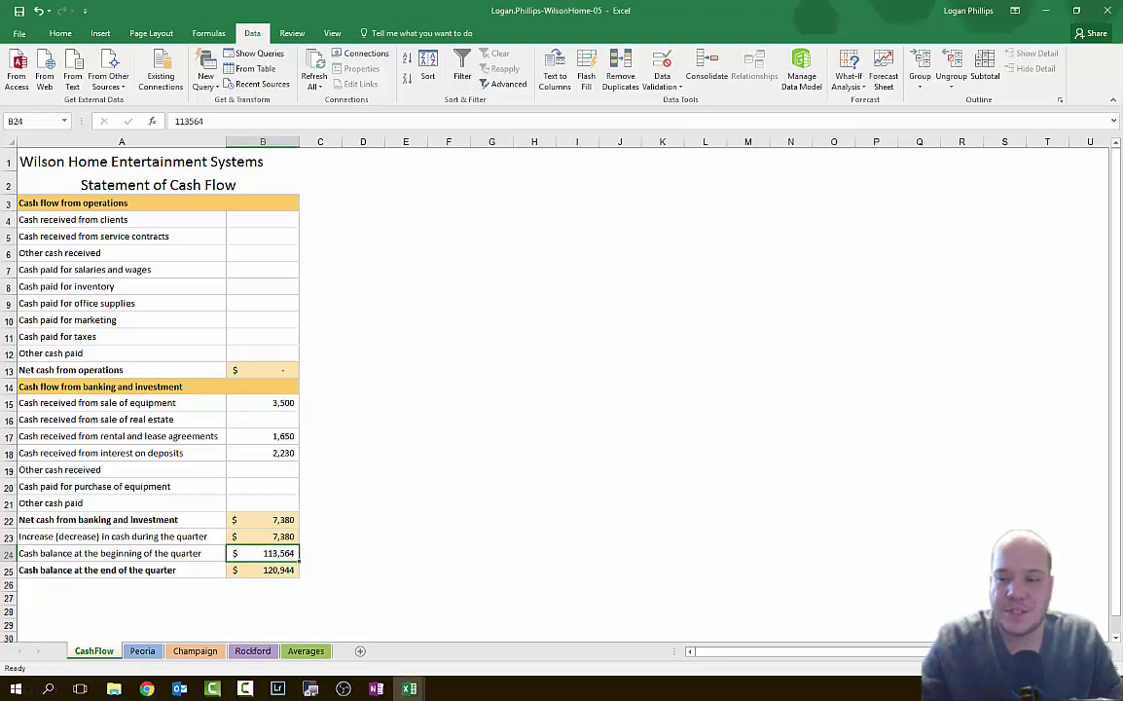
{"action": "key", "text": "alt+Tab"}
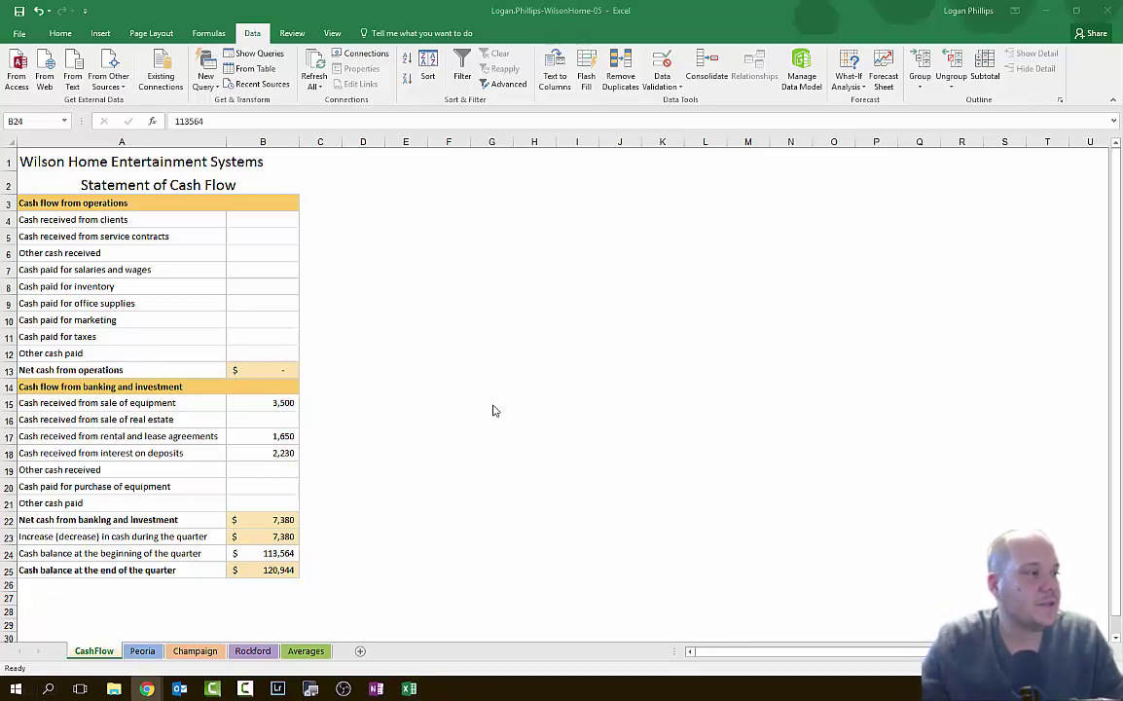
{"action": "left_click", "coordinate": [93, 648]}
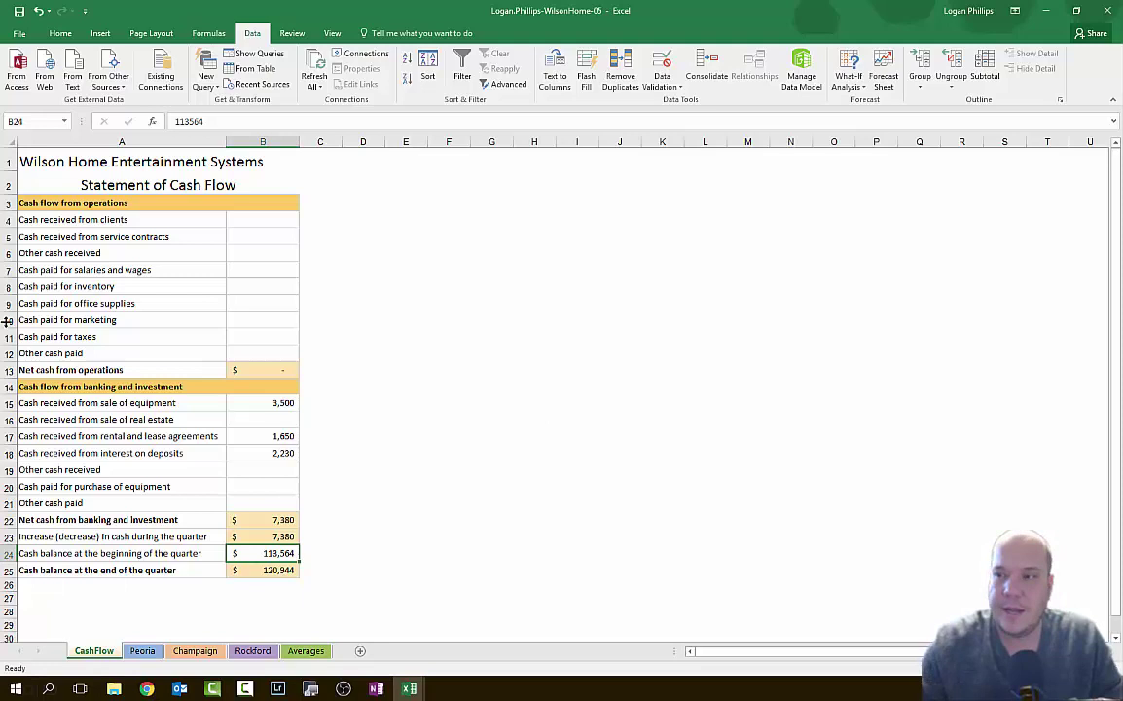
Delete the company name title from A1, then select cell D2 for the logo
{"action": "left_click", "coordinate": [29, 160]}
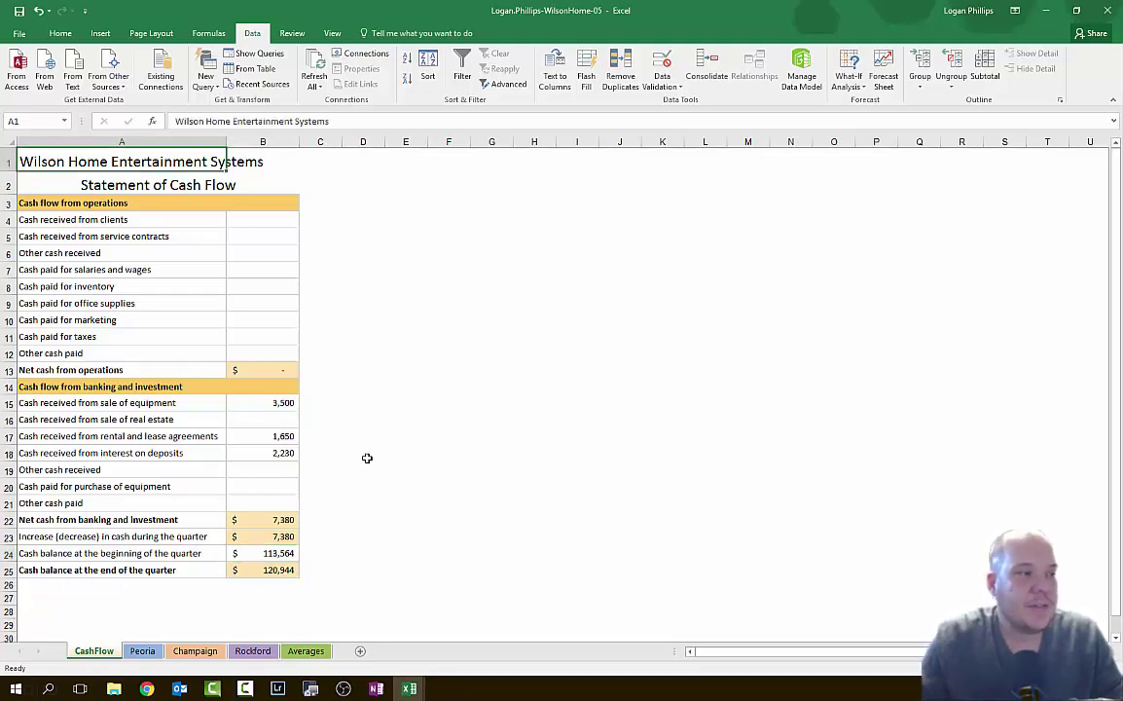
{"action": "key", "text": "Delete"}
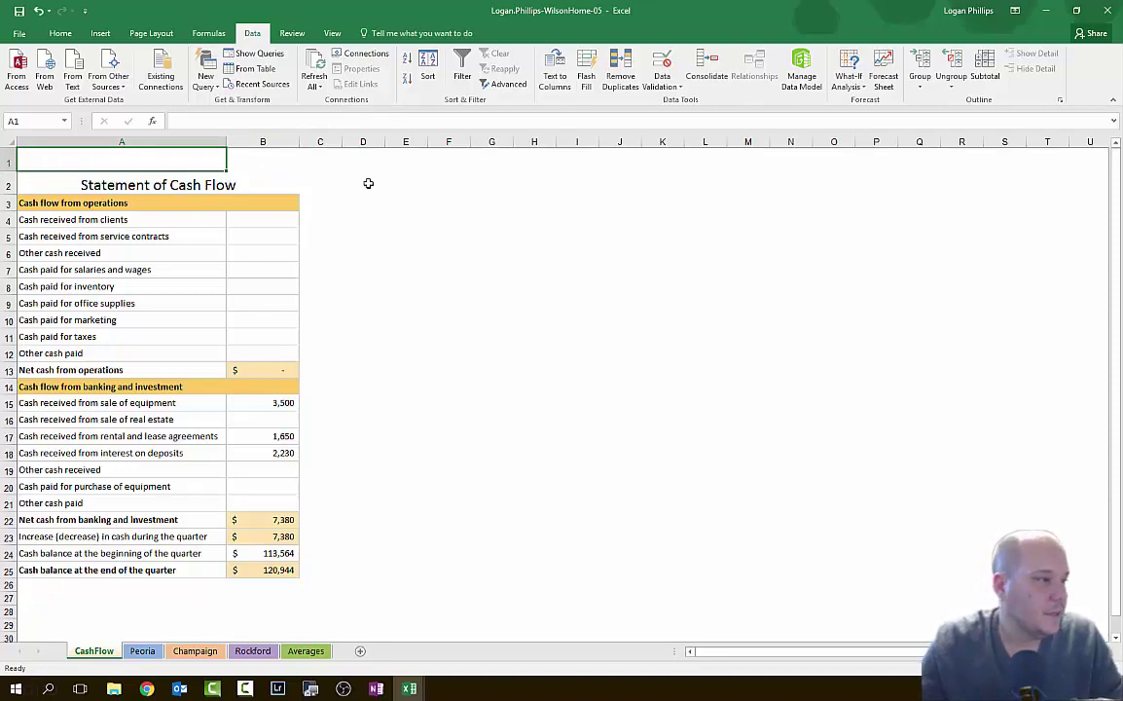
{"action": "left_click", "coordinate": [360, 142]}
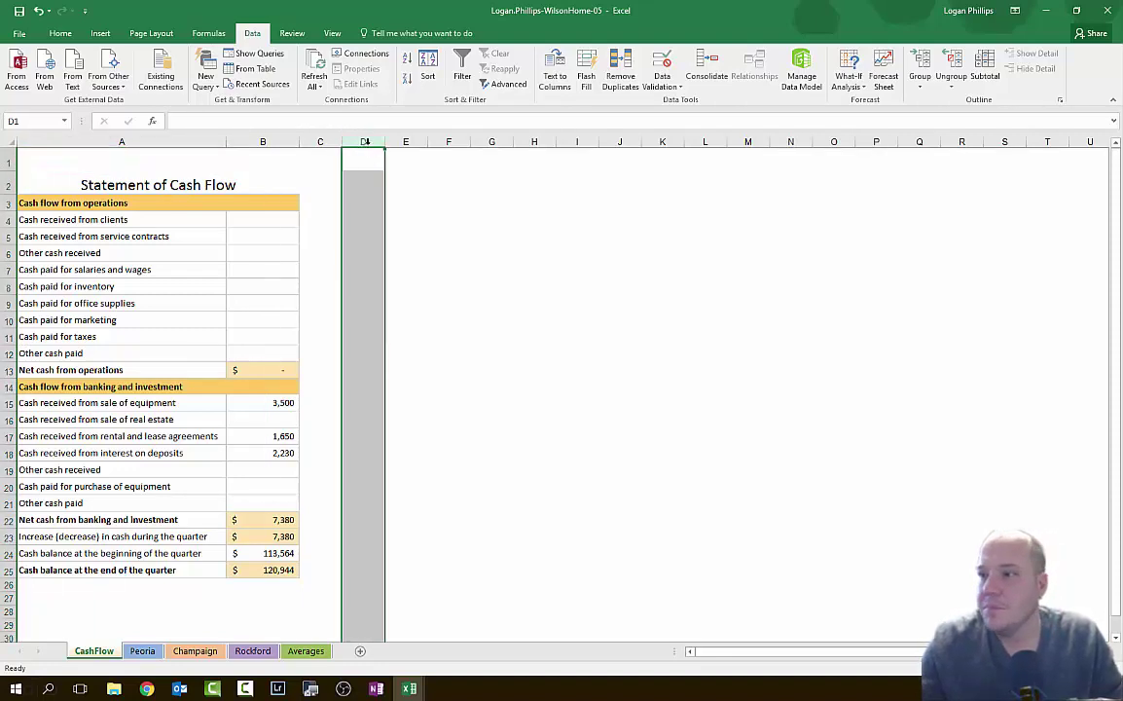
{"action": "left_click", "coordinate": [369, 181]}
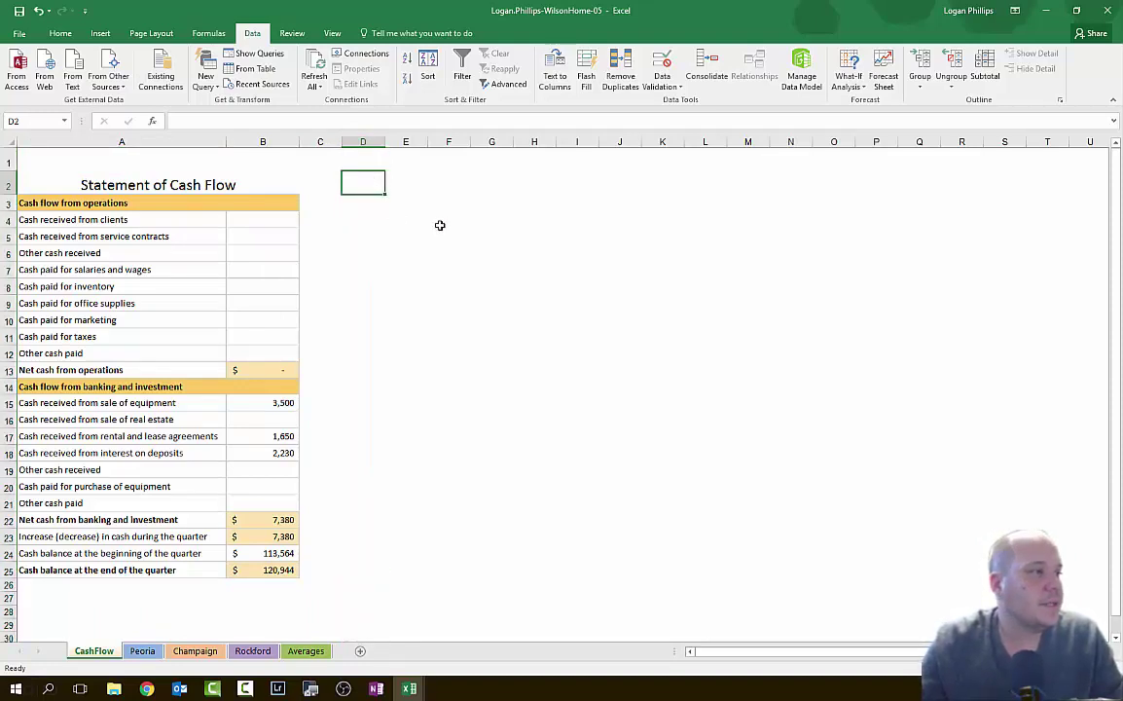
Insert the WHES.png logo picture from the Desktop onto the CashFlow sheet
{"action": "left_click", "coordinate": [100, 33]}
{"action": "left_click", "coordinate": [148, 64]}
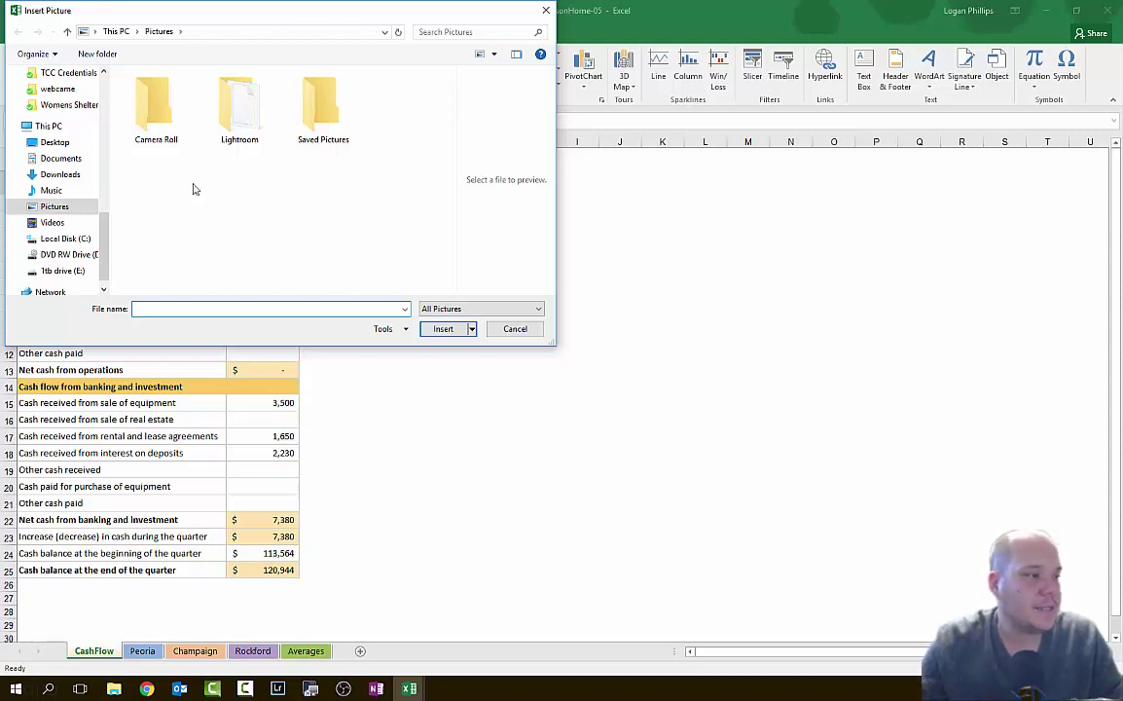
{"action": "left_click", "coordinate": [51, 143]}
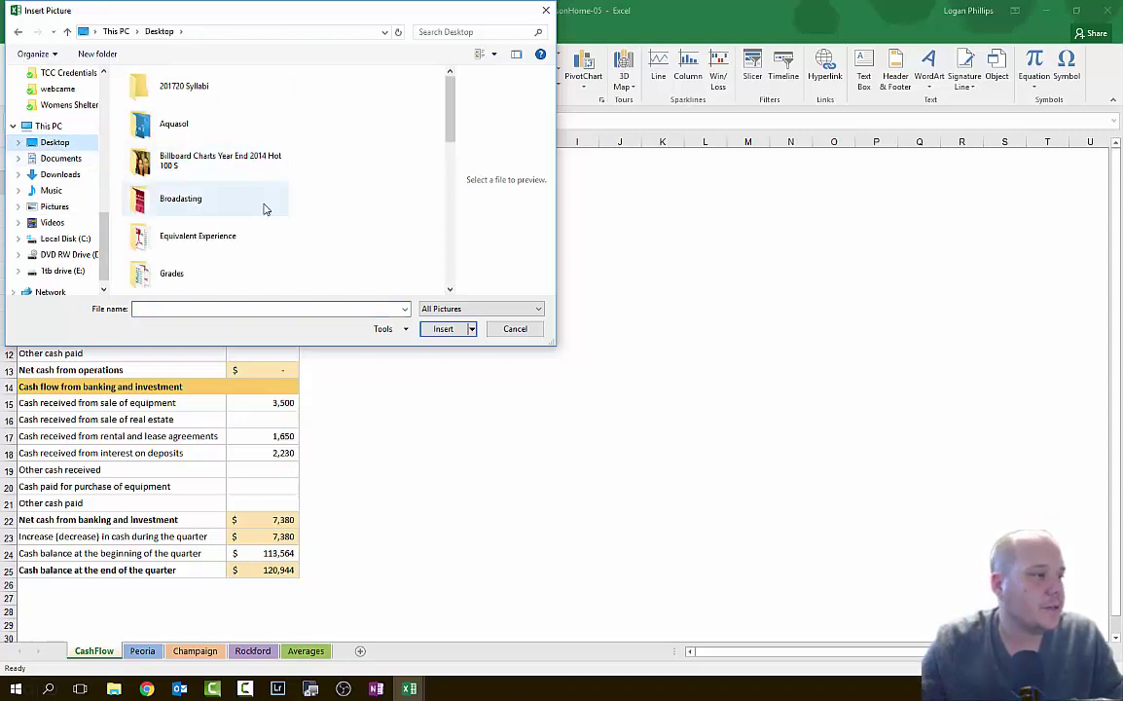
{"action": "left_click_drag", "start_coordinate": [453, 120], "coordinate": [451, 283]}
{"action": "left_click", "coordinate": [162, 282]}
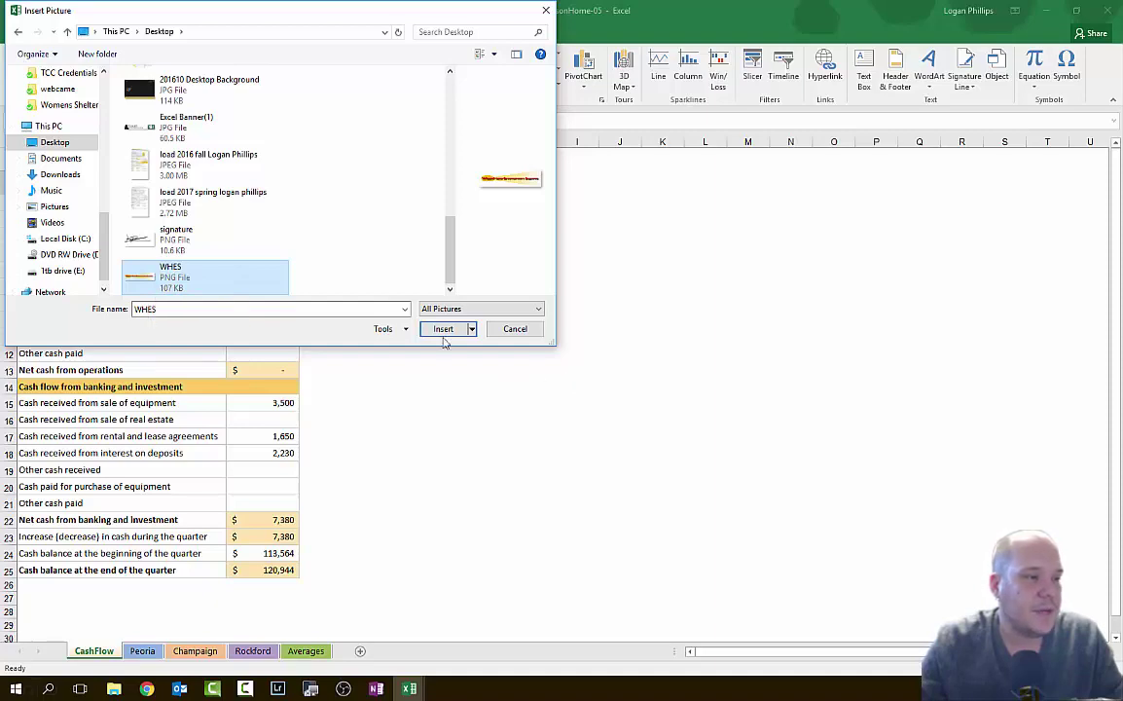
{"action": "left_click", "coordinate": [446, 329]}
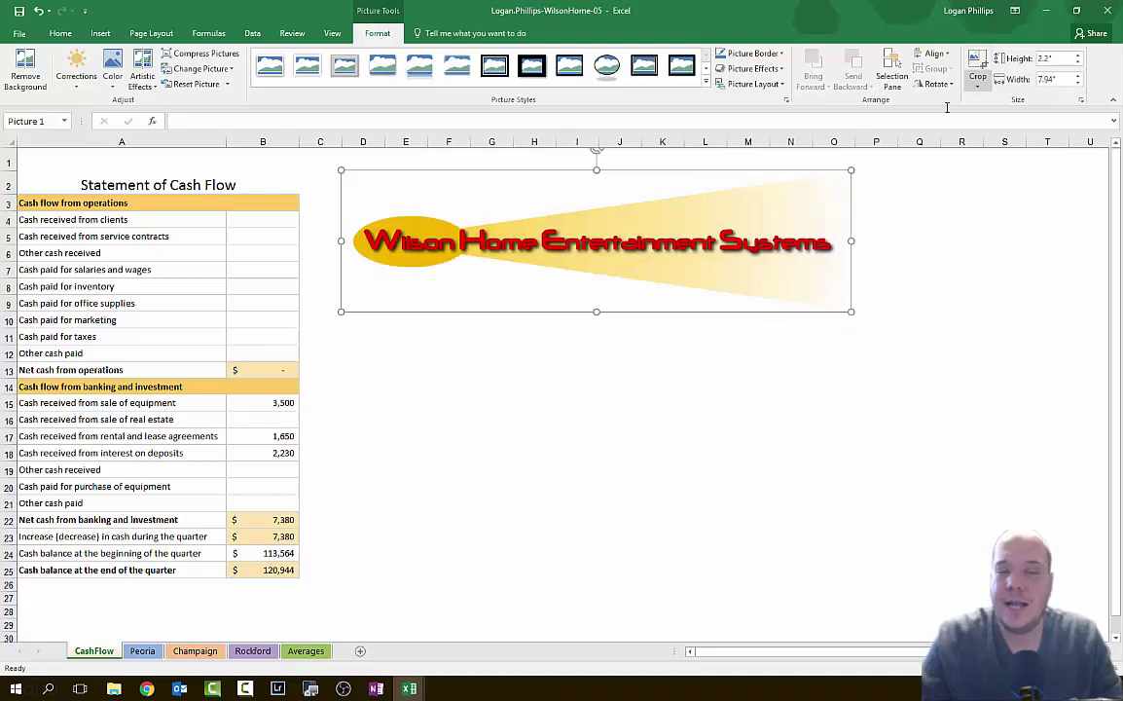
Change the logo's height in the Size group, resizing it to 1.2" by 4.33"
{"action": "left_click", "coordinate": [1049, 60]}
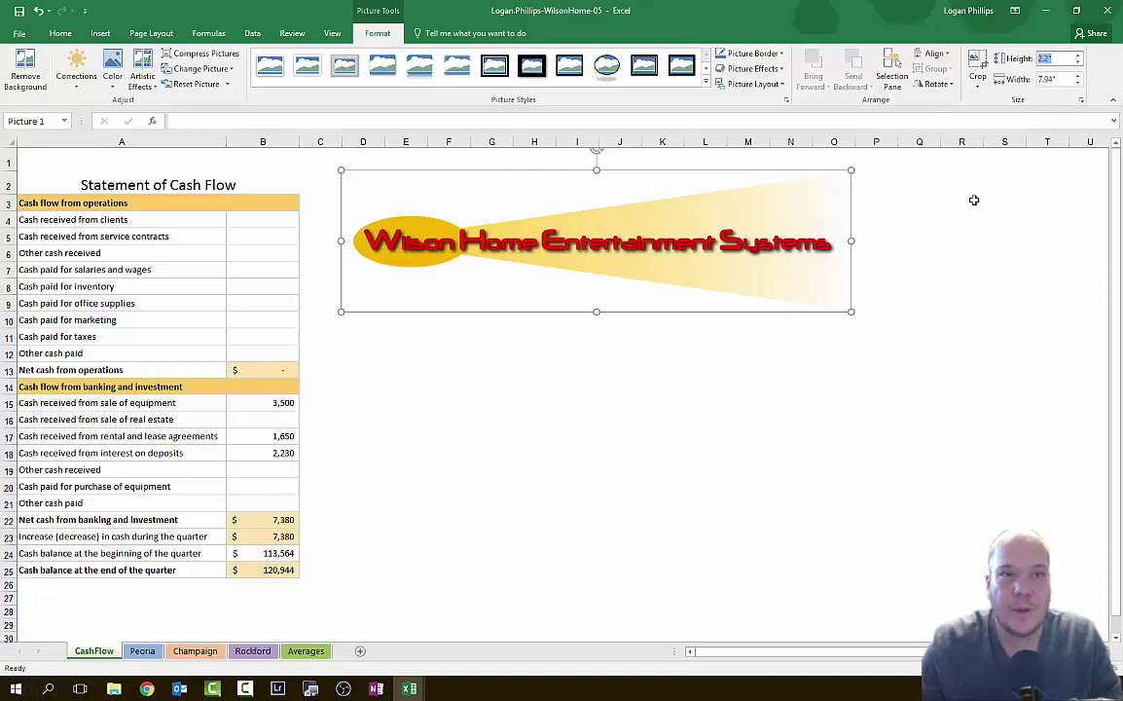
{"action": "type", "text": "1.5"}
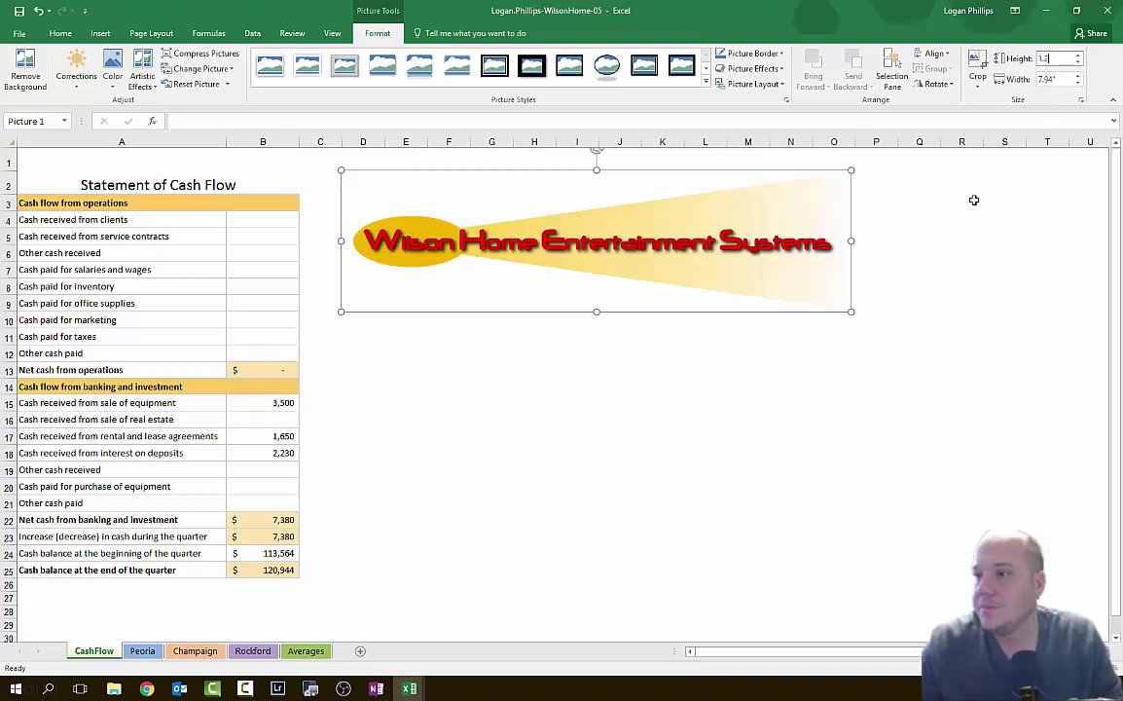
{"action": "key", "text": "Return"}
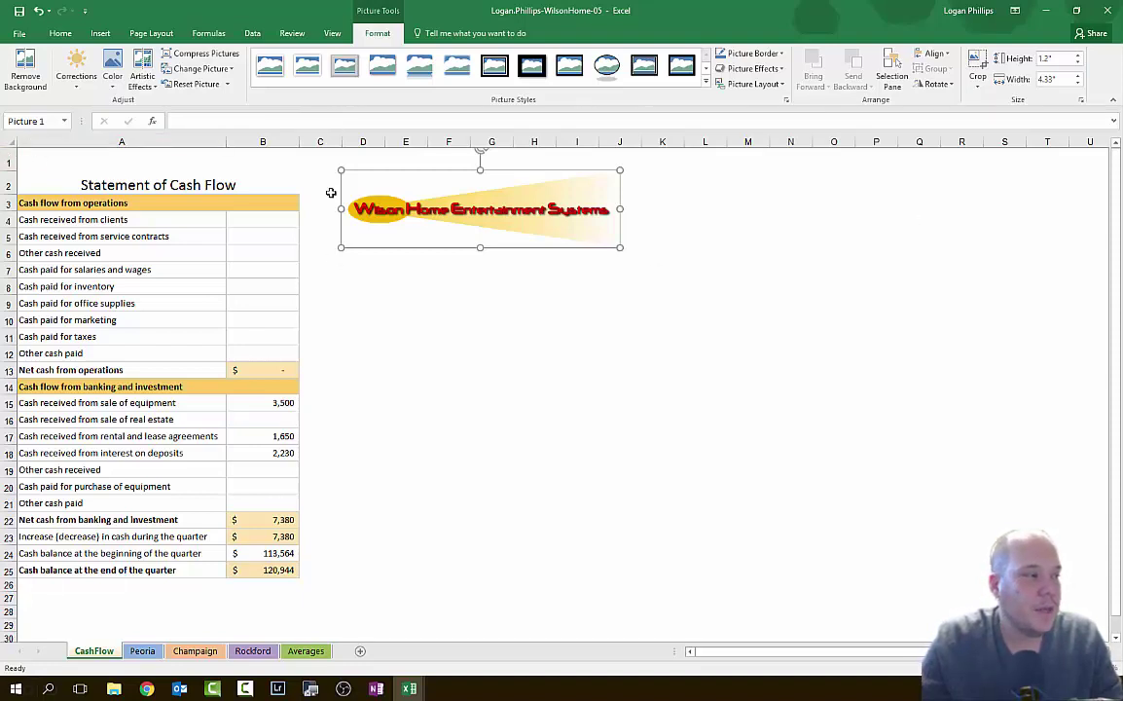
{"action": "left_click", "coordinate": [6, 160]}
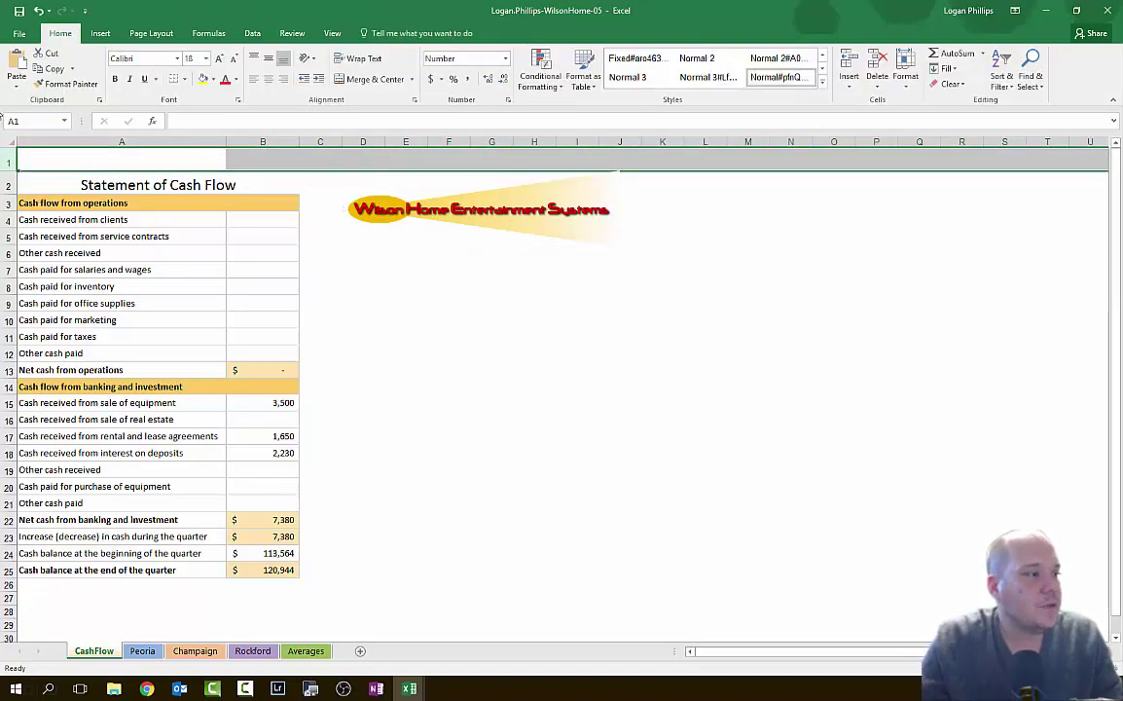
Set row 1's height to 86.25 through the row header's Row Height option
{"action": "right_click", "coordinate": [5, 160]}
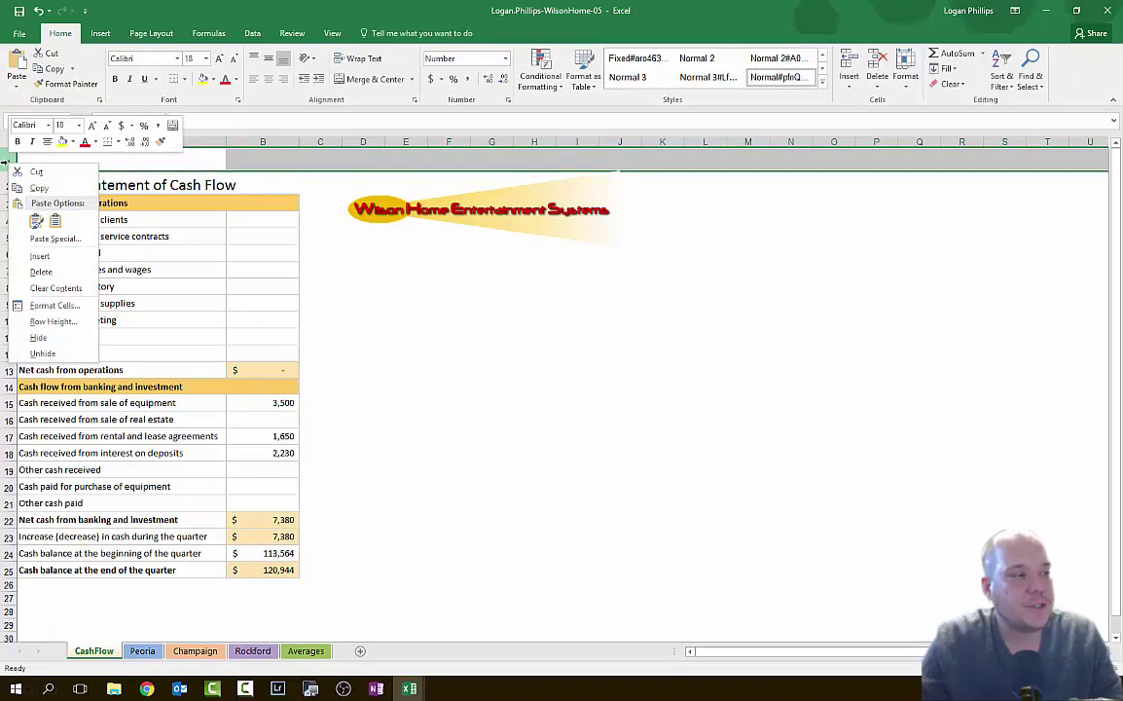
{"action": "left_click", "coordinate": [81, 321]}
{"action": "left_click", "coordinate": [90, 309]}
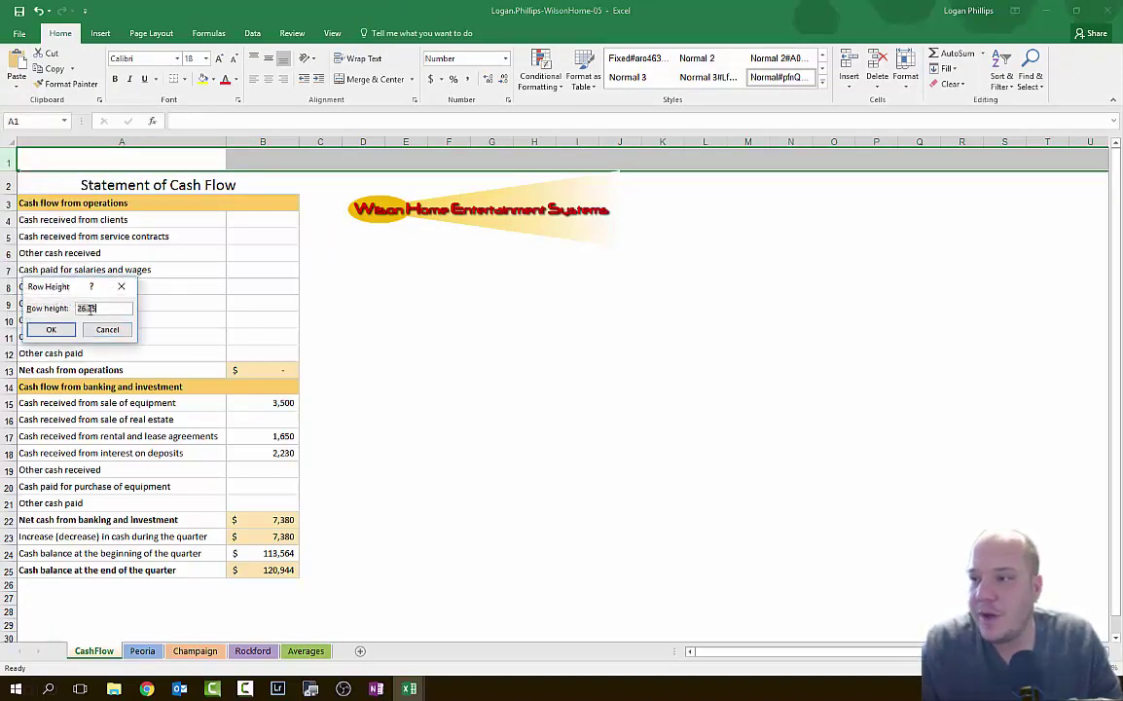
{"action": "left_click", "coordinate": [123, 308]}
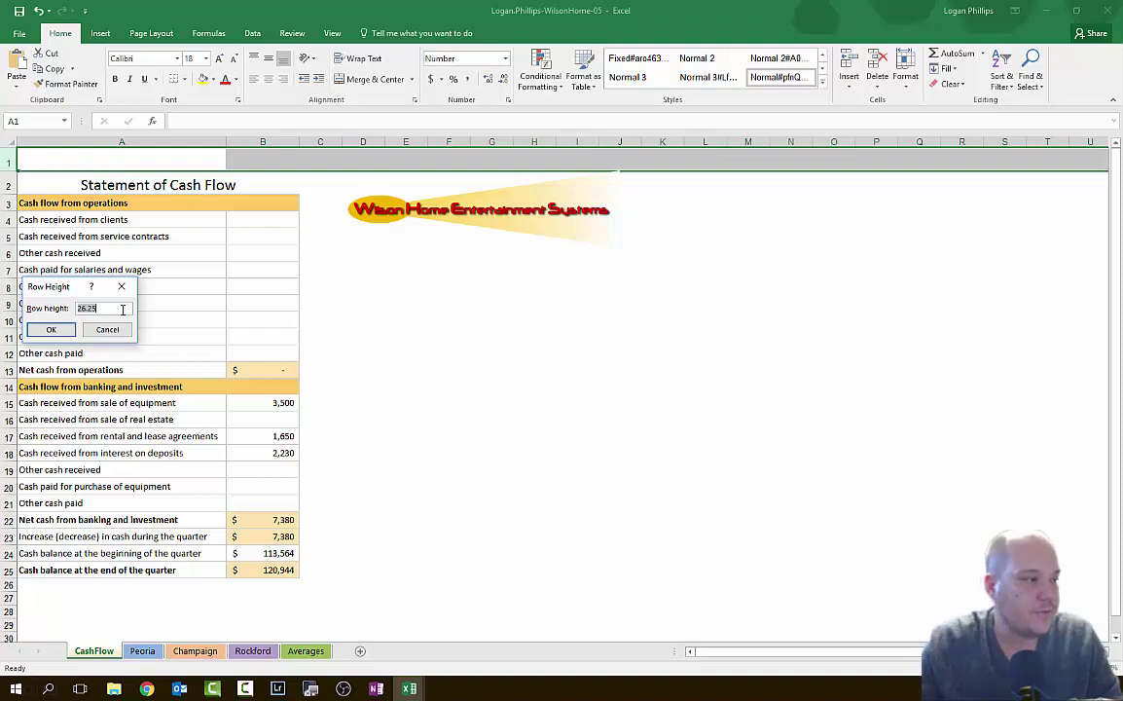
{"action": "type", "text": "86.25"}
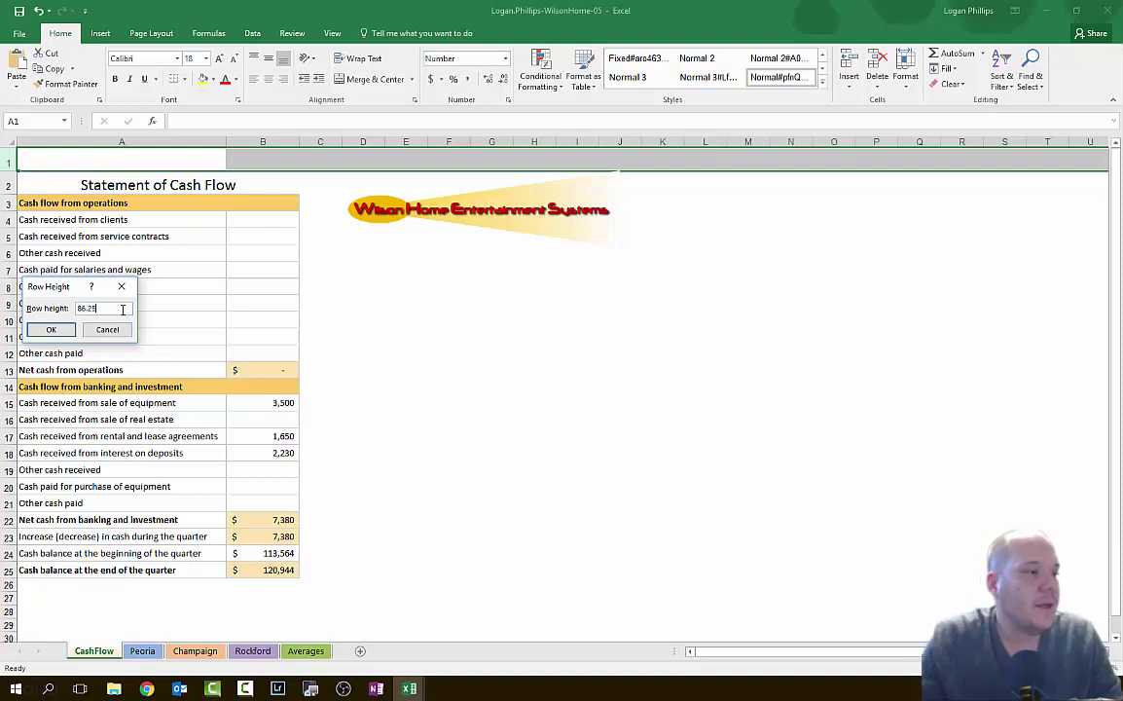
{"action": "left_click", "coordinate": [51, 329]}
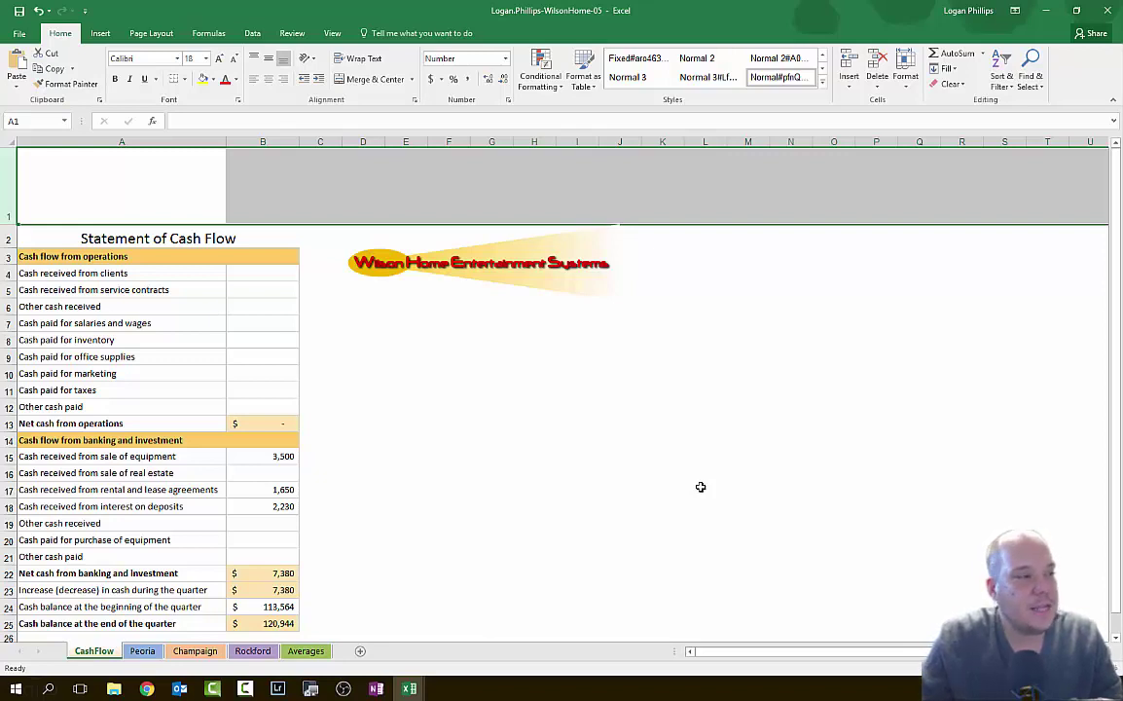
Drag the WHES logo up into row 1 above the Statement of Cash Flow title
{"action": "left_click", "coordinate": [498, 269]}
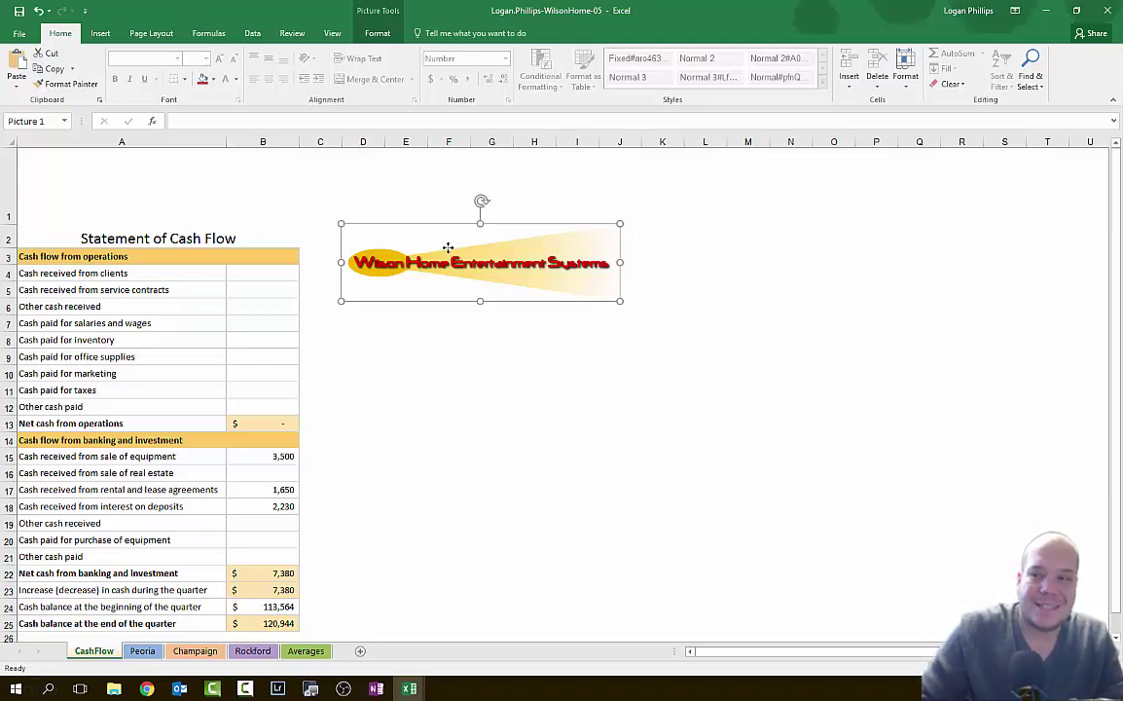
{"action": "left_click_drag", "start_coordinate": [443, 246], "coordinate": [3, 114]}
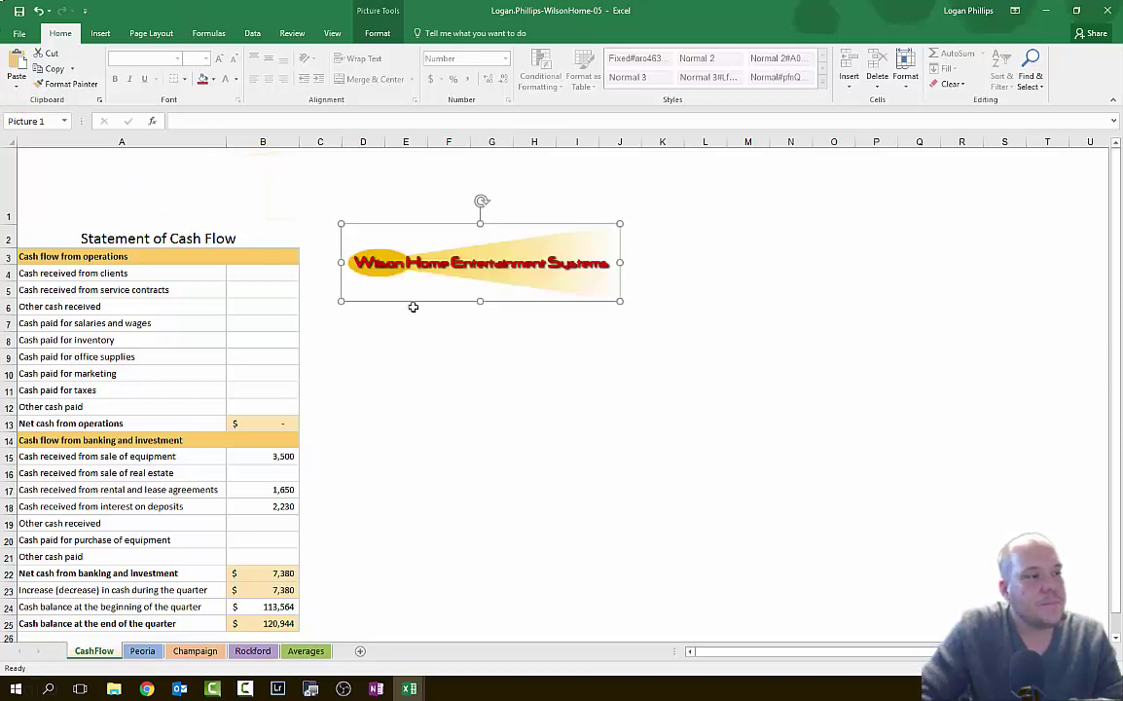
{"action": "left_click_drag", "start_coordinate": [399, 251], "coordinate": [68, 158]}
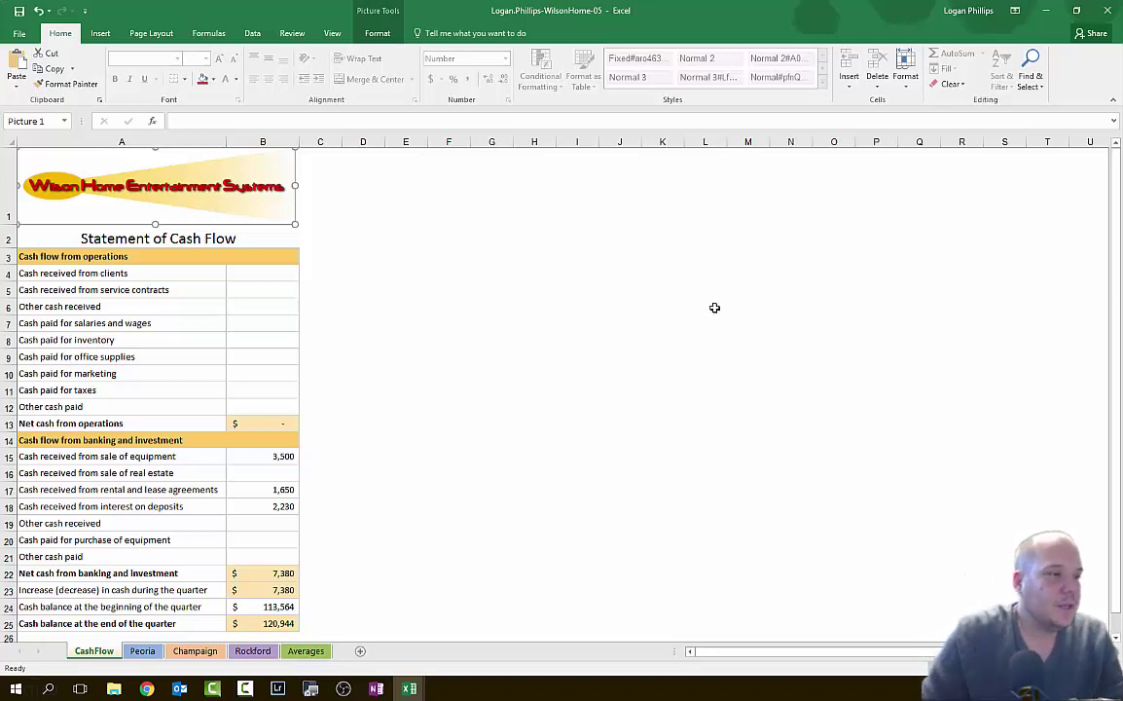
{"action": "left_click", "coordinate": [370, 195]}
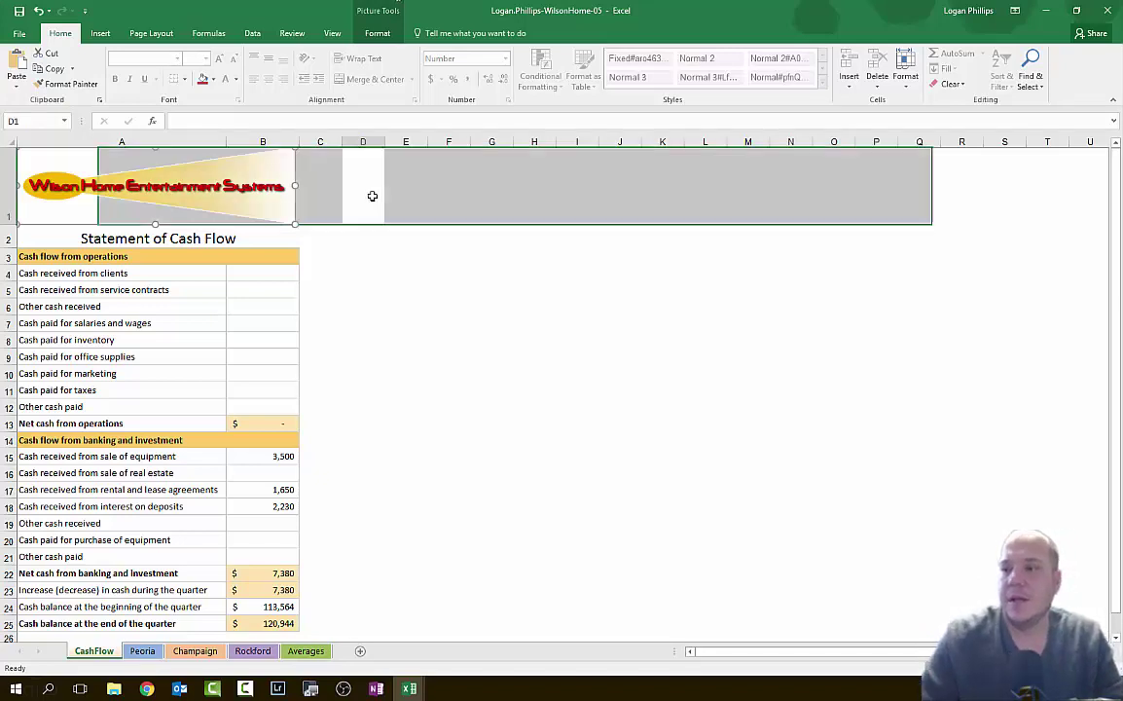
{"action": "left_click", "coordinate": [369, 236]}
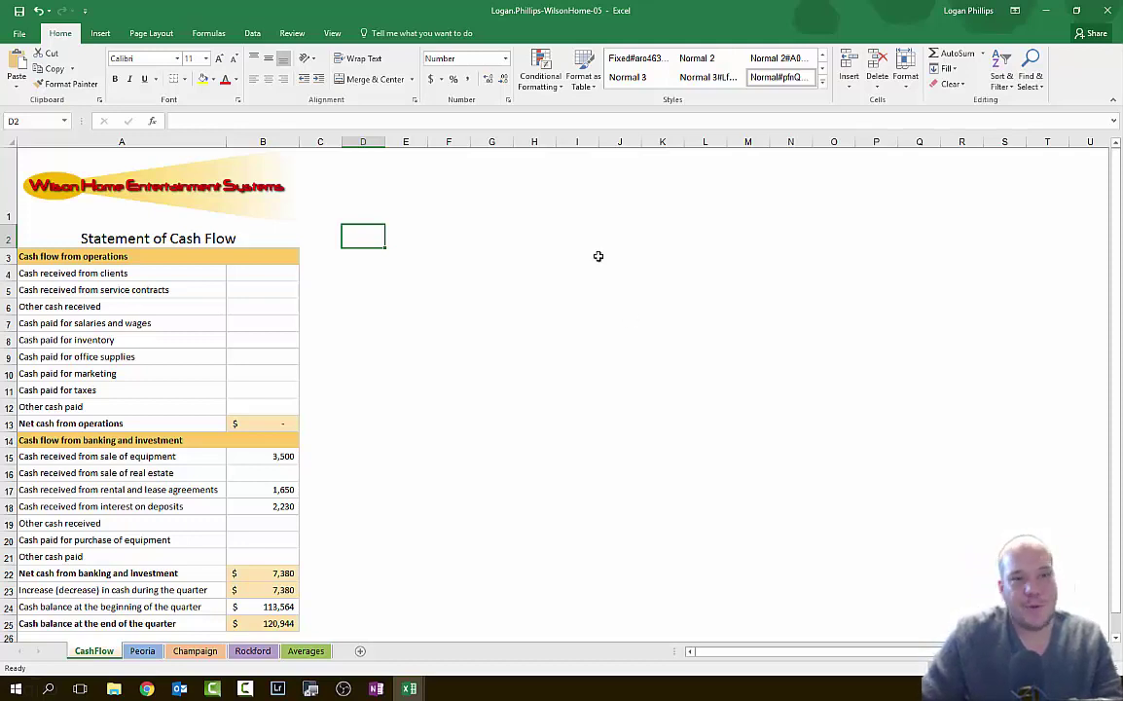
{"action": "left_click", "coordinate": [237, 215]}
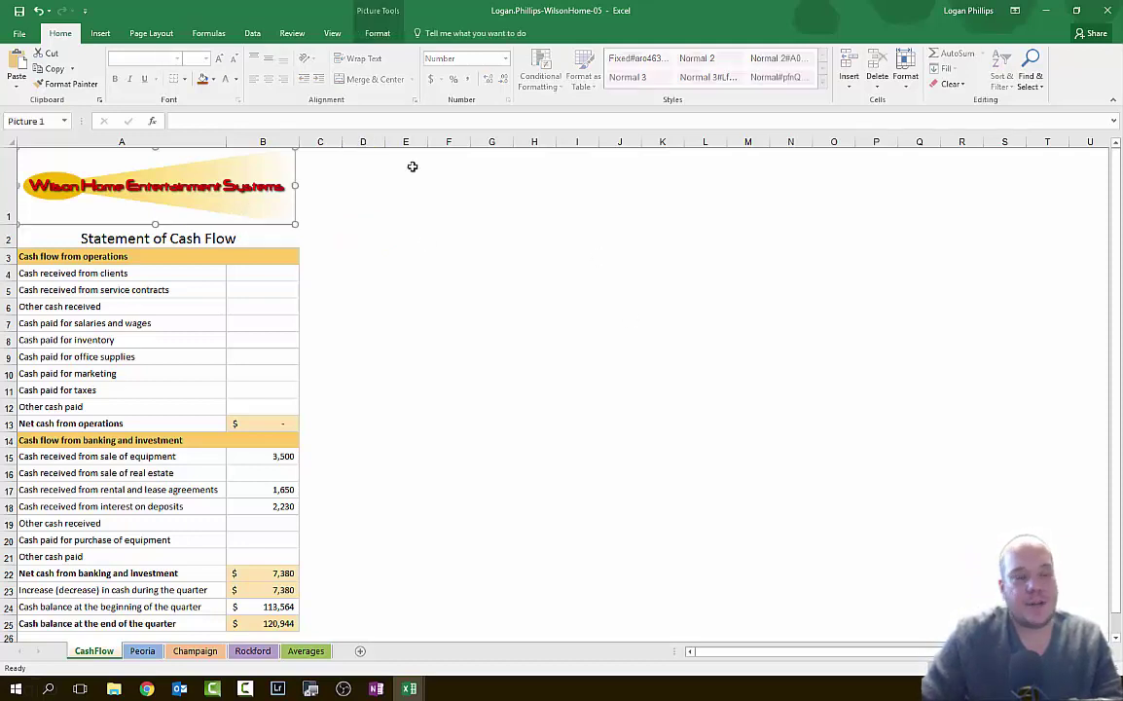
{"action": "left_click", "coordinate": [365, 33]}
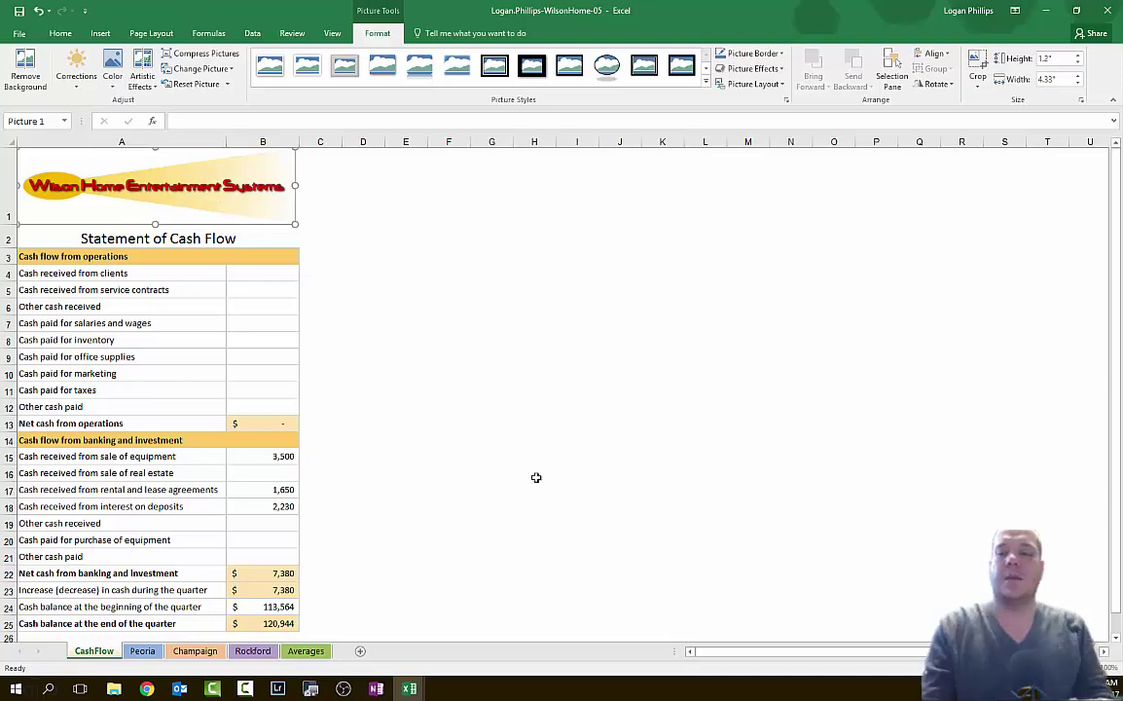
{"action": "key", "text": "F10"}
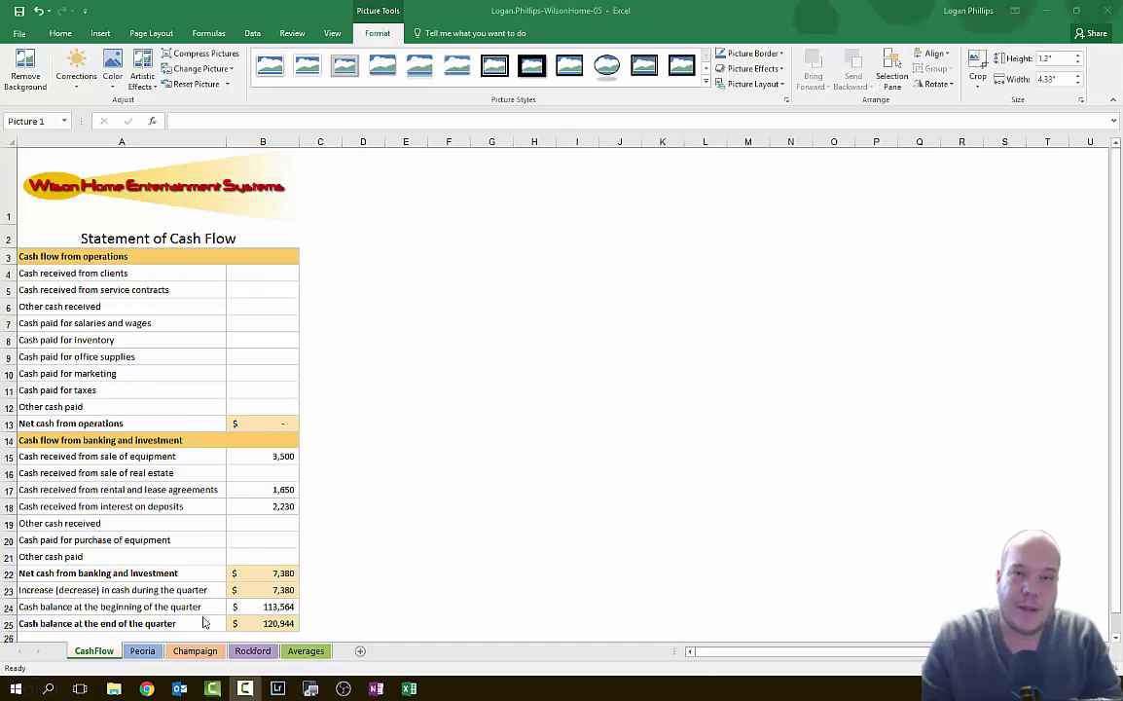
{"action": "left_click", "coordinate": [280, 605]}
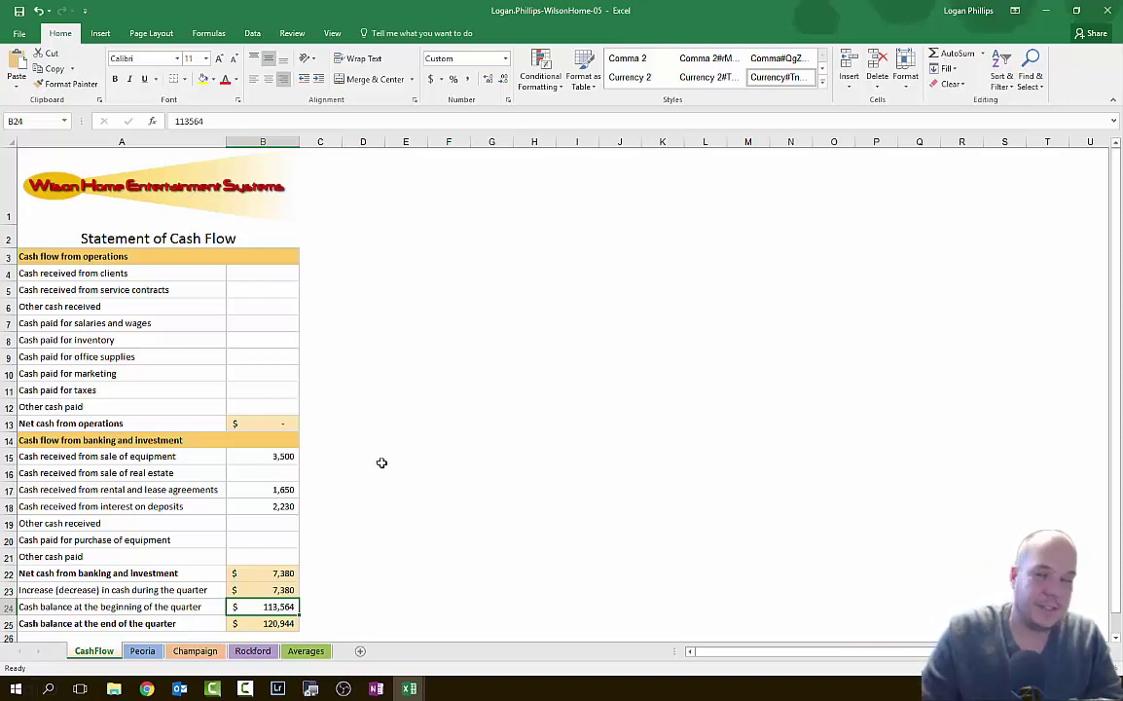
Go to the Averages sheet and select B4:B12 as the operations target range
{"action": "left_click", "coordinate": [305, 650]}
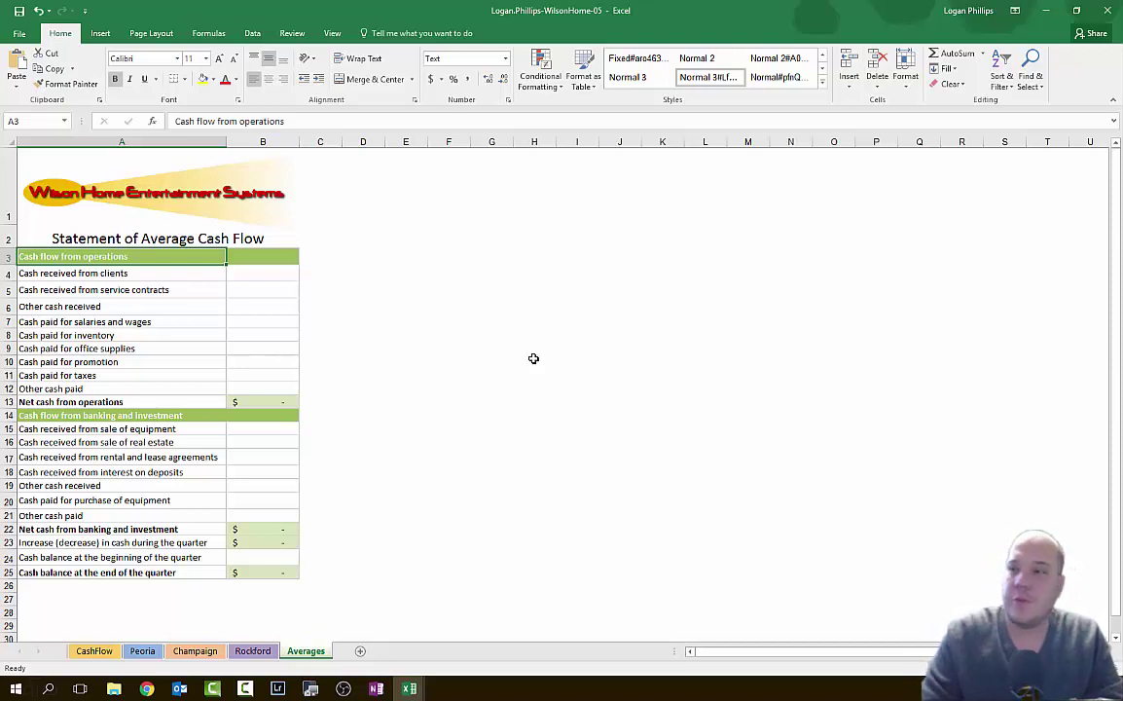
{"action": "left_click", "coordinate": [261, 276]}
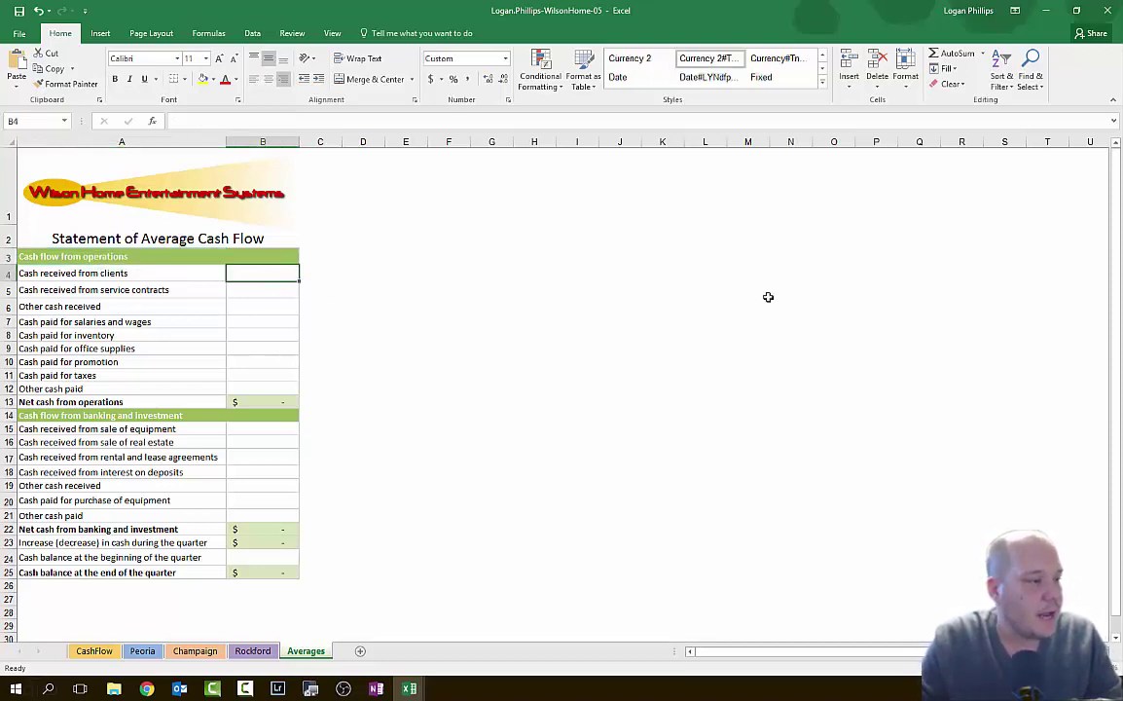
{"action": "key", "text": "shift+Down"}
{"action": "key", "text": "shift+Down"}
{"action": "key", "text": "shift+Down"}
{"action": "key", "text": "shift+Down"}
{"action": "key", "text": "shift+Down"}
{"action": "key", "text": "shift+Down"}
{"action": "key", "text": "shift+Down"}
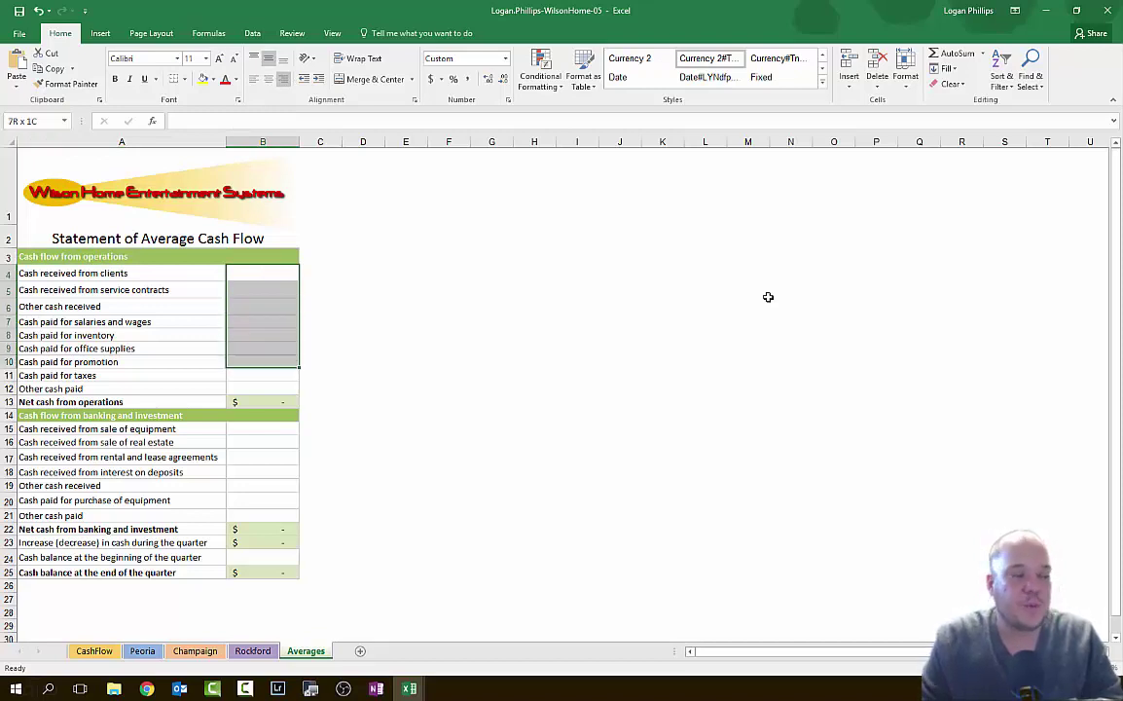
{"action": "key", "text": "shift+Down"}
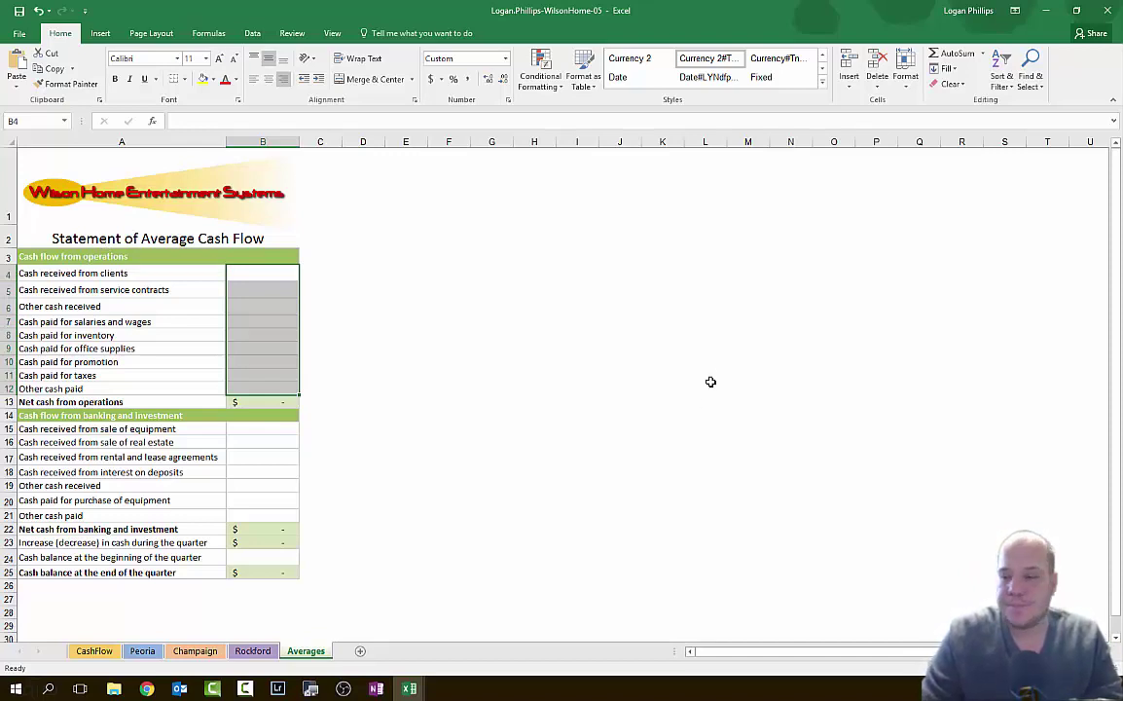
{"action": "left_click", "coordinate": [255, 33]}
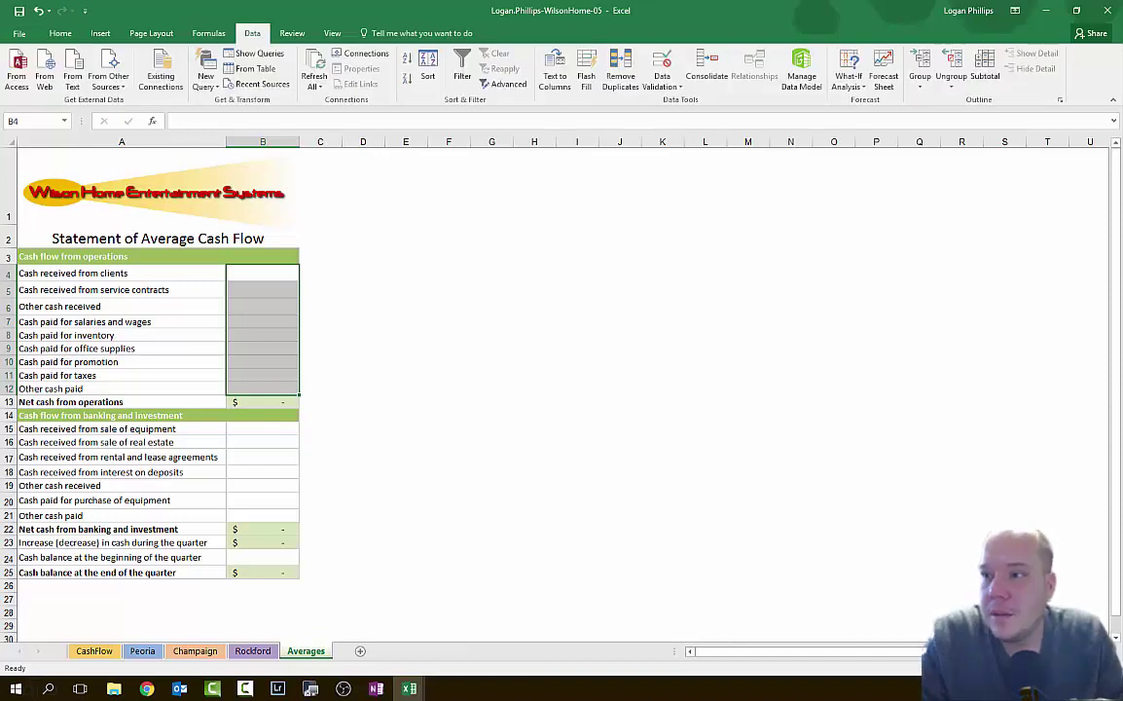
{"action": "key", "text": "F10"}
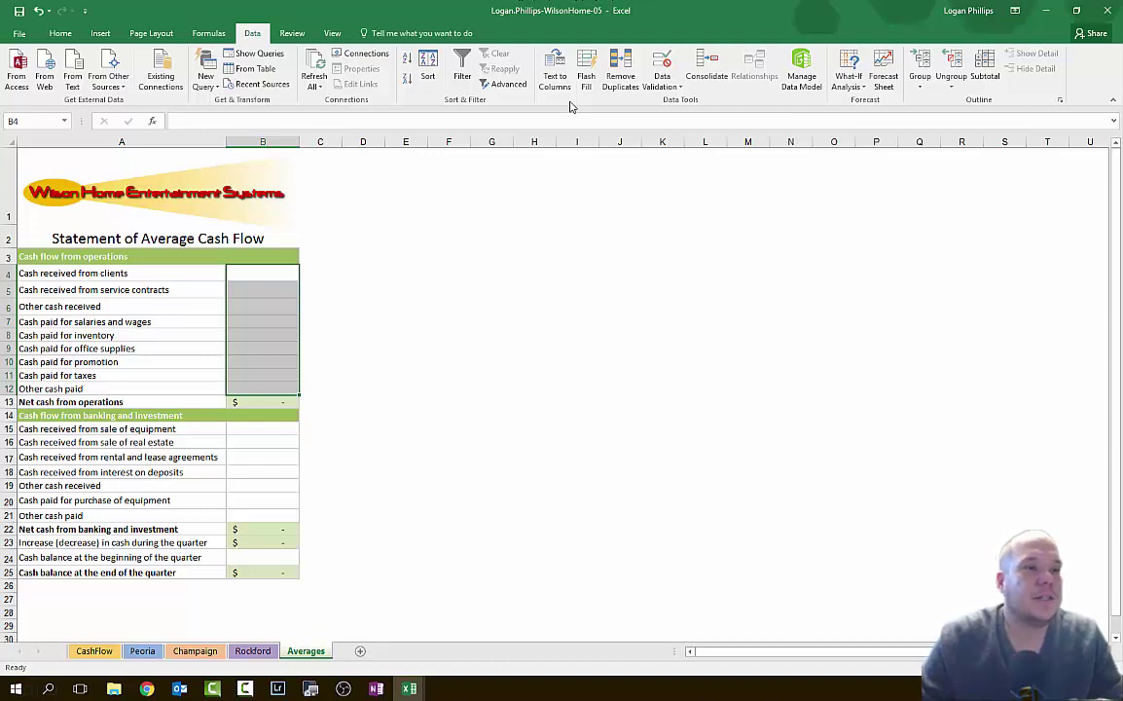
Consolidate Peoria, Champaign and Rockford B4:B12 into the Averages sheet with Average and source links
{"action": "left_click", "coordinate": [706, 73]}
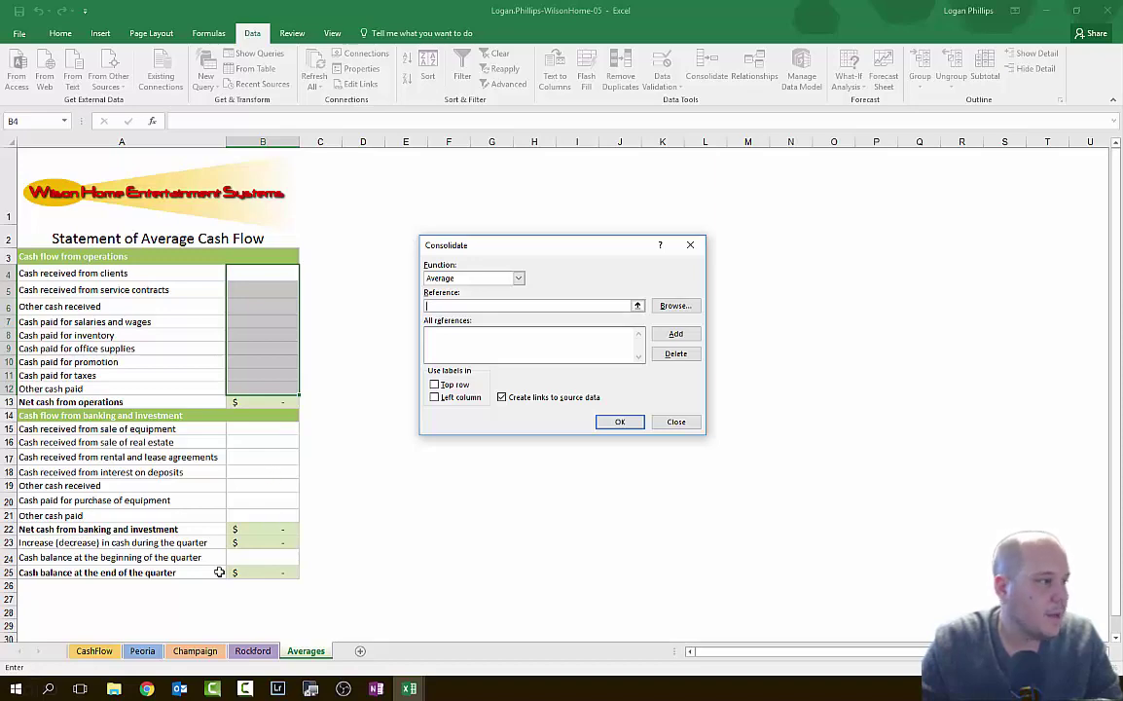
{"action": "left_click", "coordinate": [133, 655]}
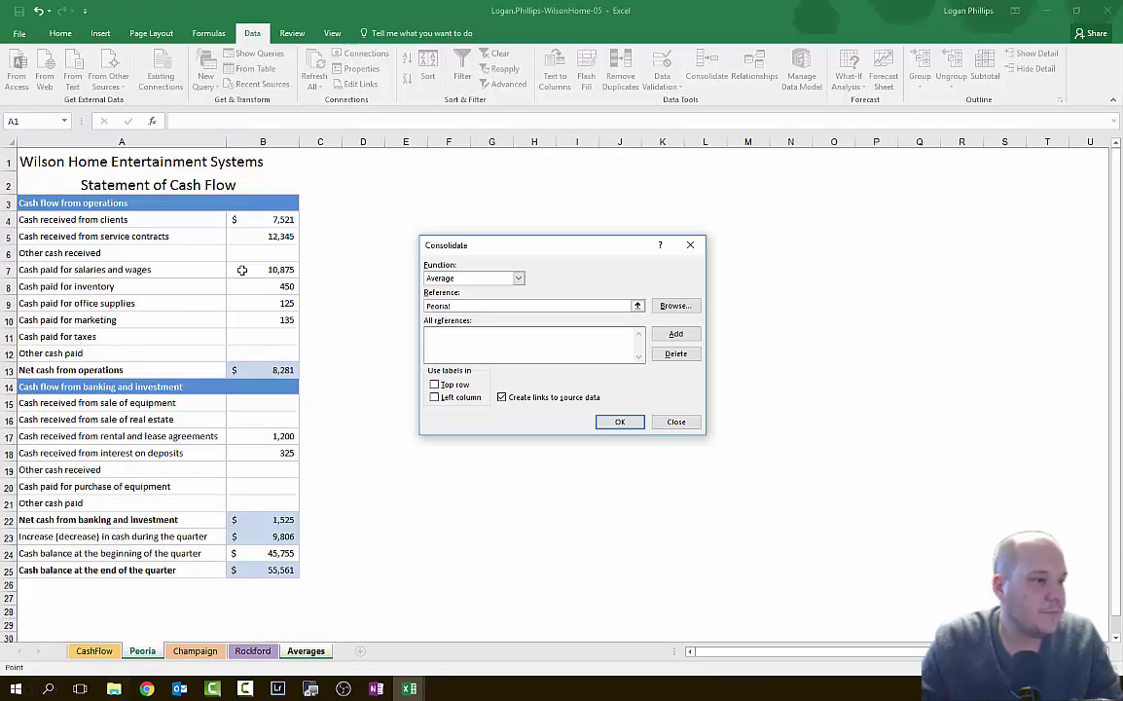
{"action": "left_click_drag", "start_coordinate": [269, 220], "coordinate": [268, 356]}
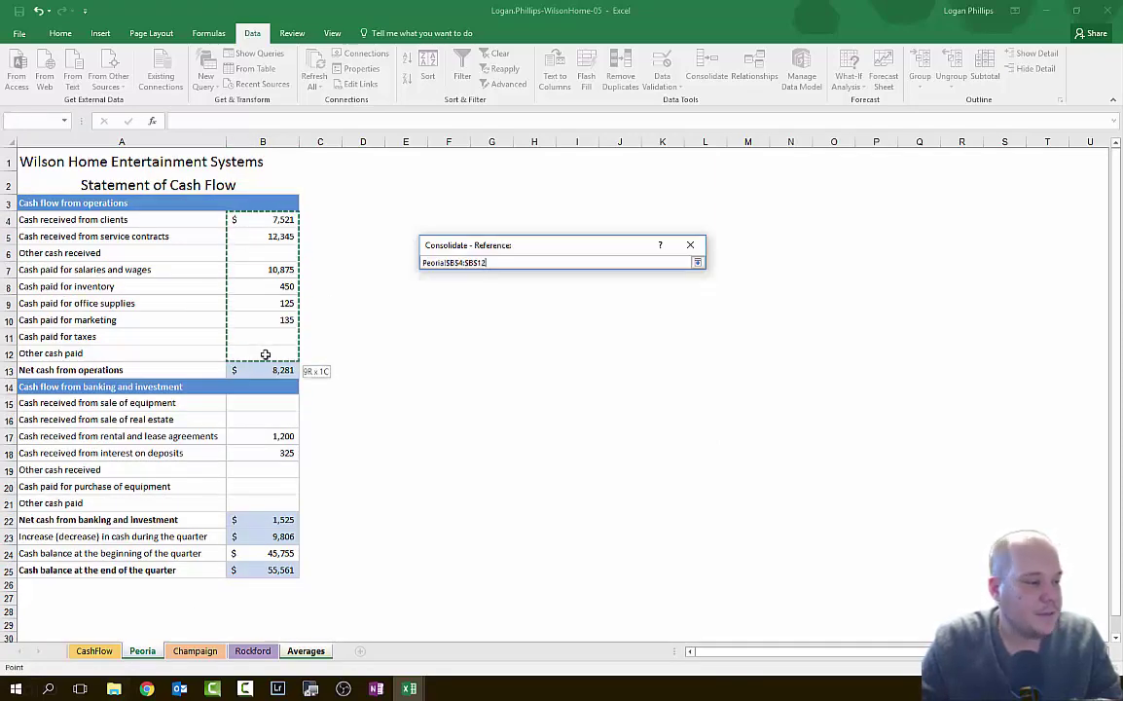
{"action": "left_click", "coordinate": [674, 336]}
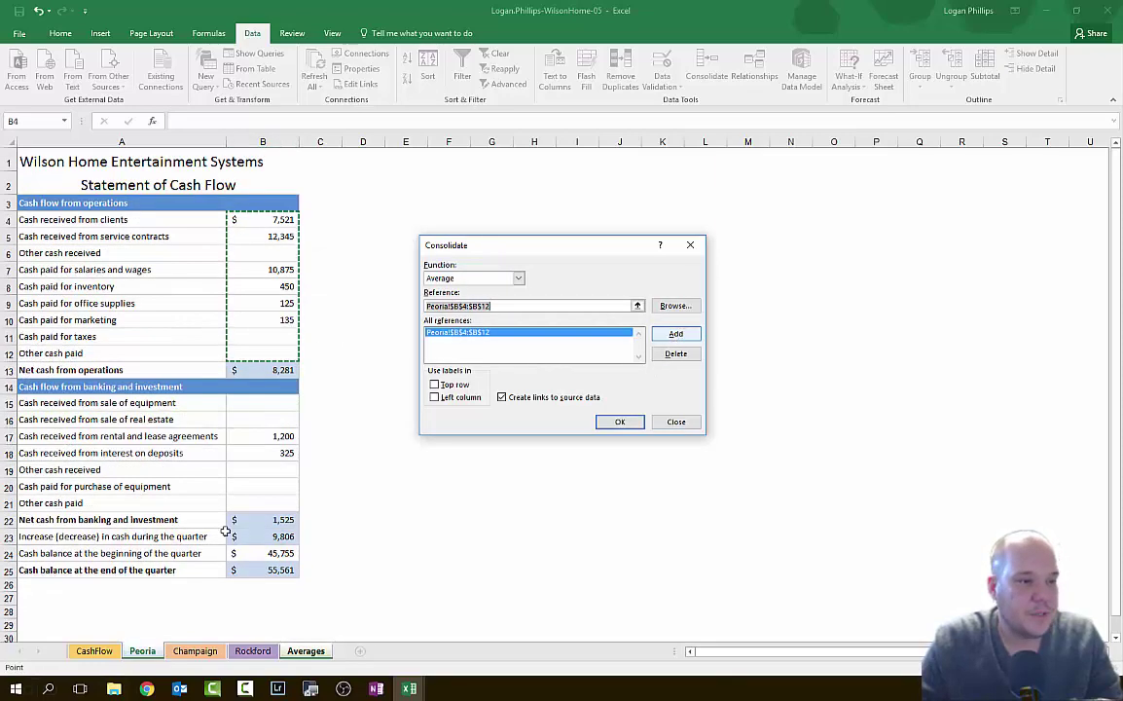
{"action": "left_click", "coordinate": [193, 651]}
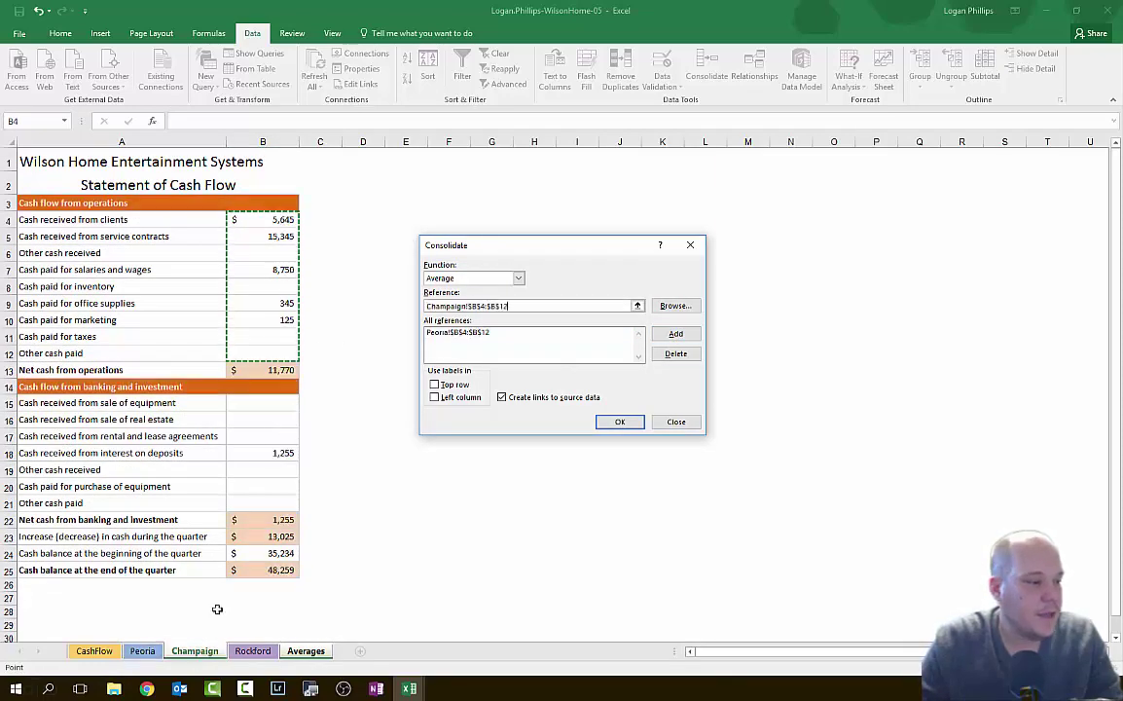
{"action": "left_click", "coordinate": [674, 333]}
{"action": "left_click", "coordinate": [255, 649]}
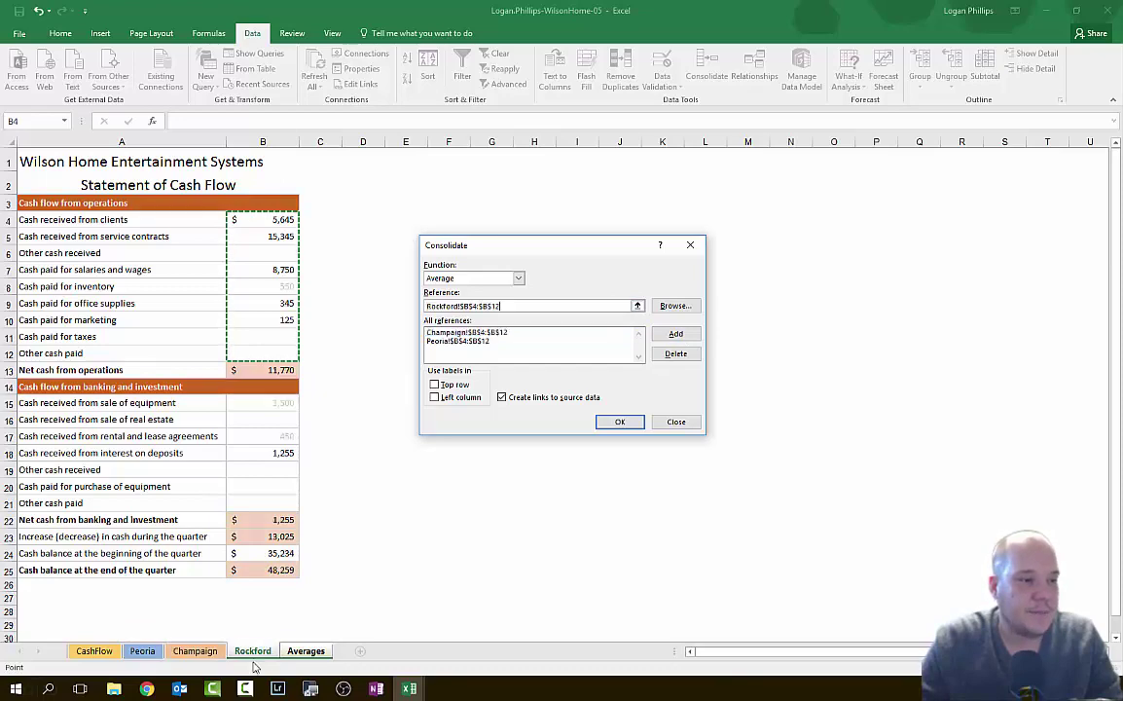
{"action": "left_click", "coordinate": [674, 335]}
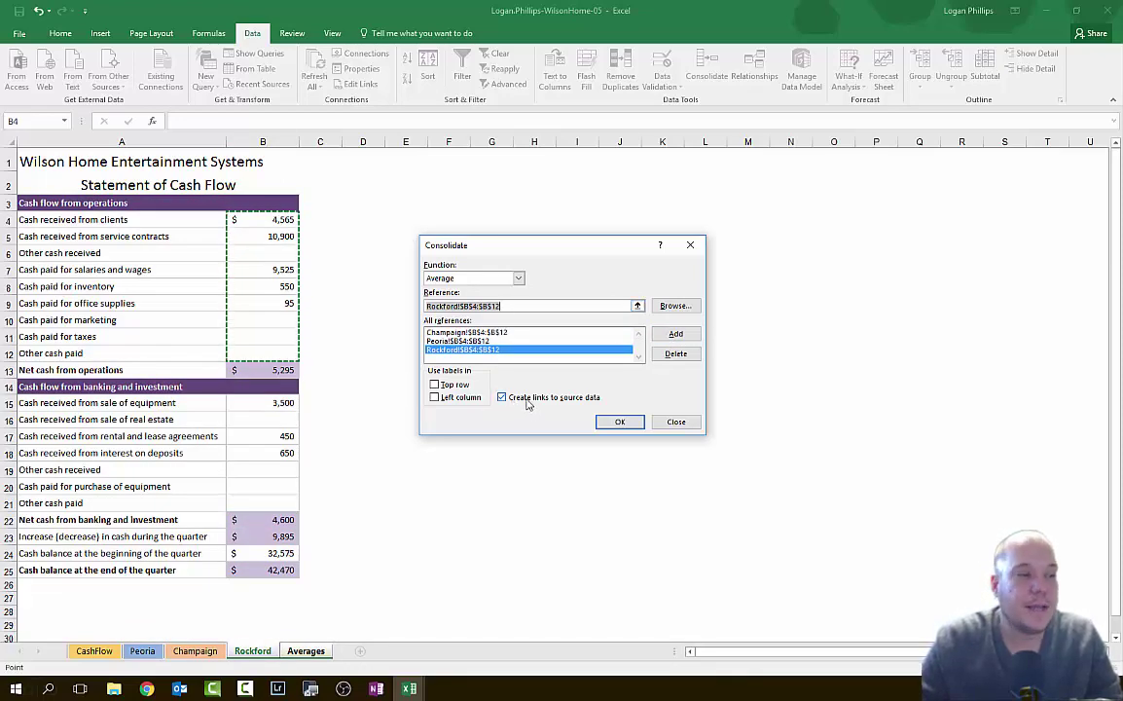
{"action": "left_click", "coordinate": [620, 421]}
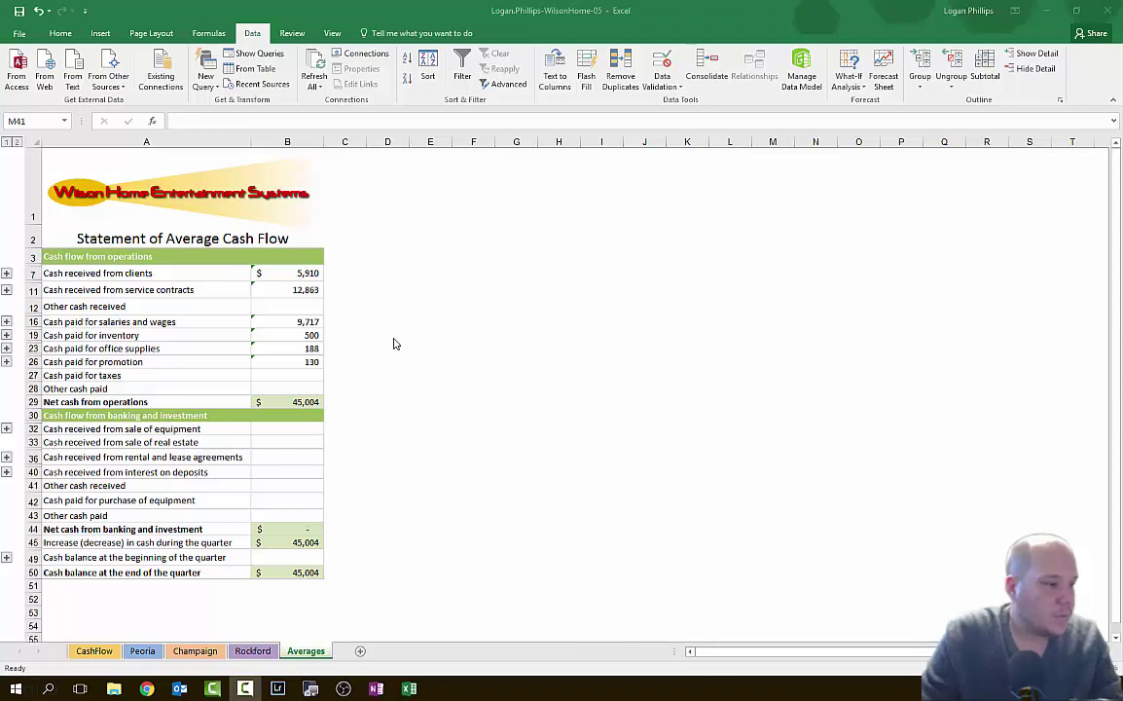
Select Averages B32:B43 as the new target and clear the old Consolidate references
{"action": "left_click", "coordinate": [300, 426]}
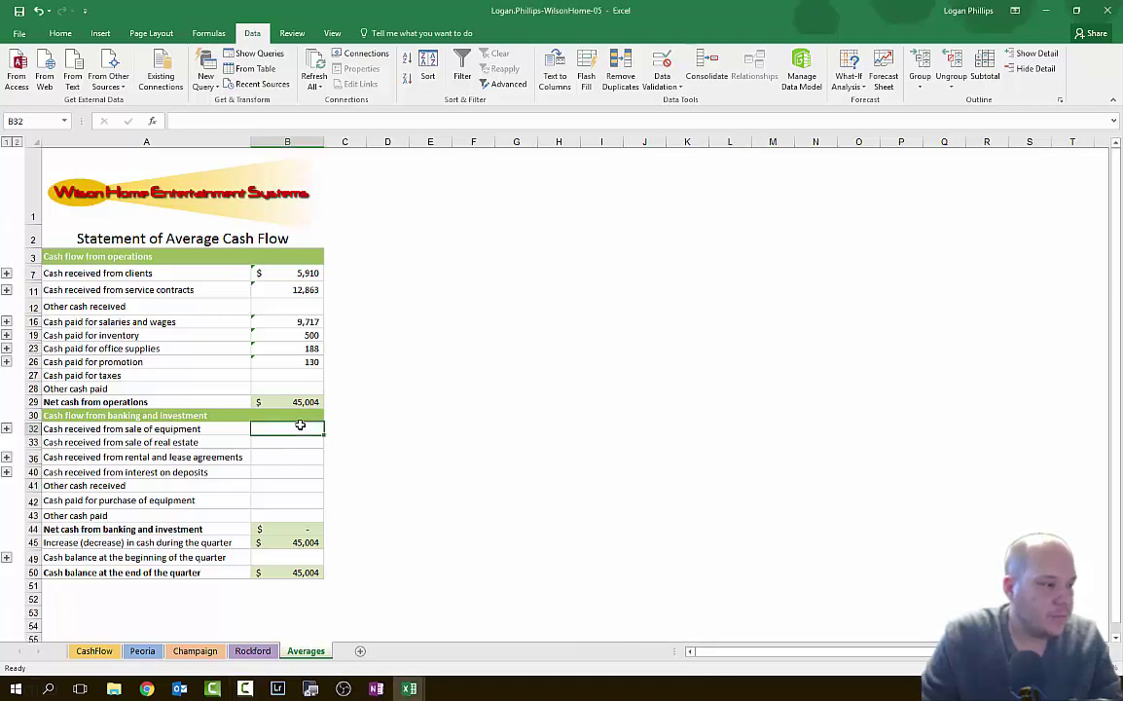
{"action": "left_click_drag", "start_coordinate": [300, 425], "coordinate": [296, 515]}
{"action": "left_click", "coordinate": [740, 488]}
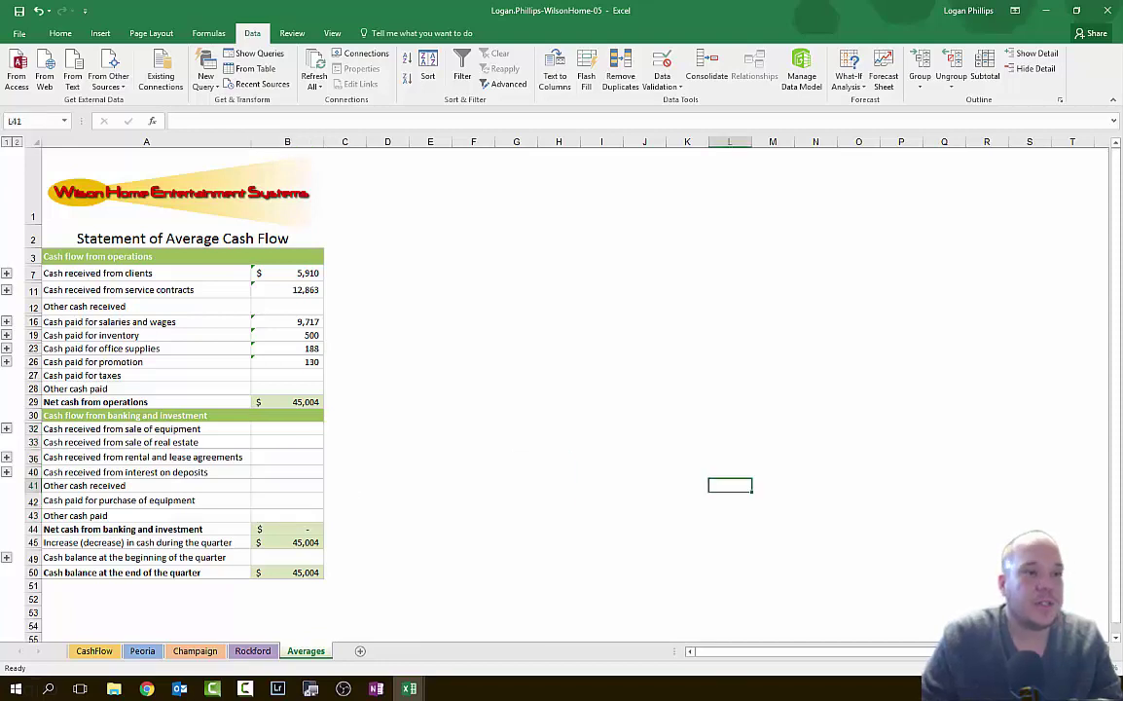
{"action": "left_click", "coordinate": [307, 434]}
{"action": "left_click_drag", "start_coordinate": [306, 449], "coordinate": [306, 521]}
{"action": "left_click", "coordinate": [707, 76]}
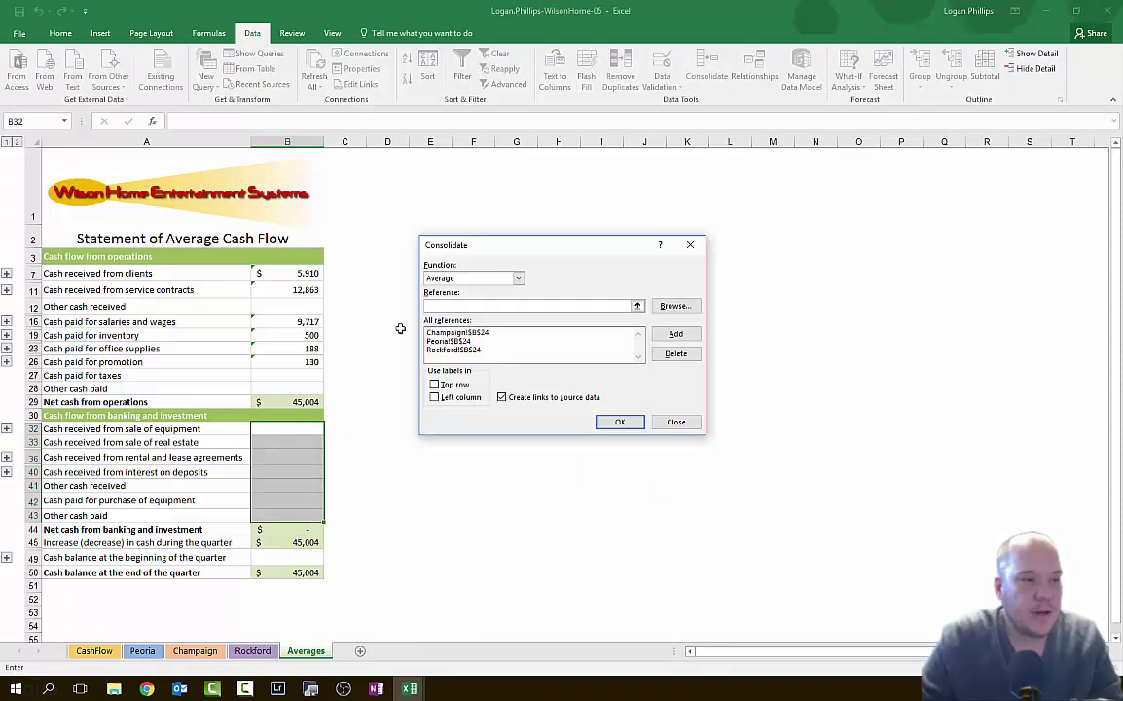
{"action": "left_click", "coordinate": [467, 350]}
{"action": "left_click", "coordinate": [675, 353]}
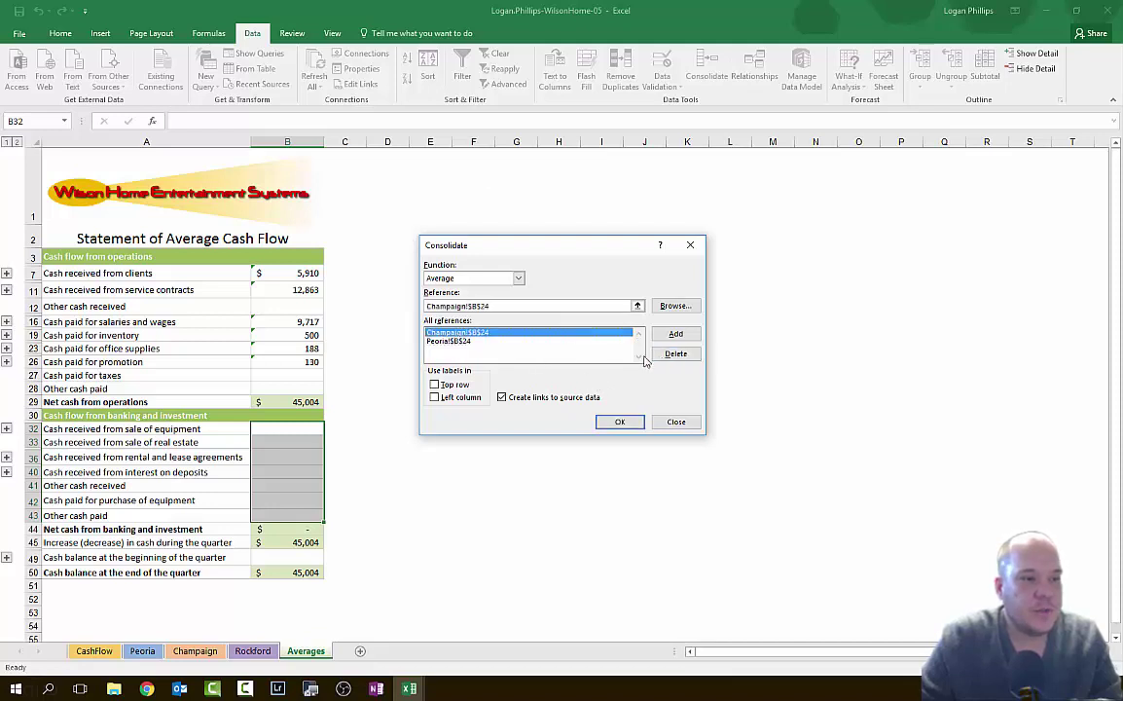
{"action": "left_click", "coordinate": [675, 353]}
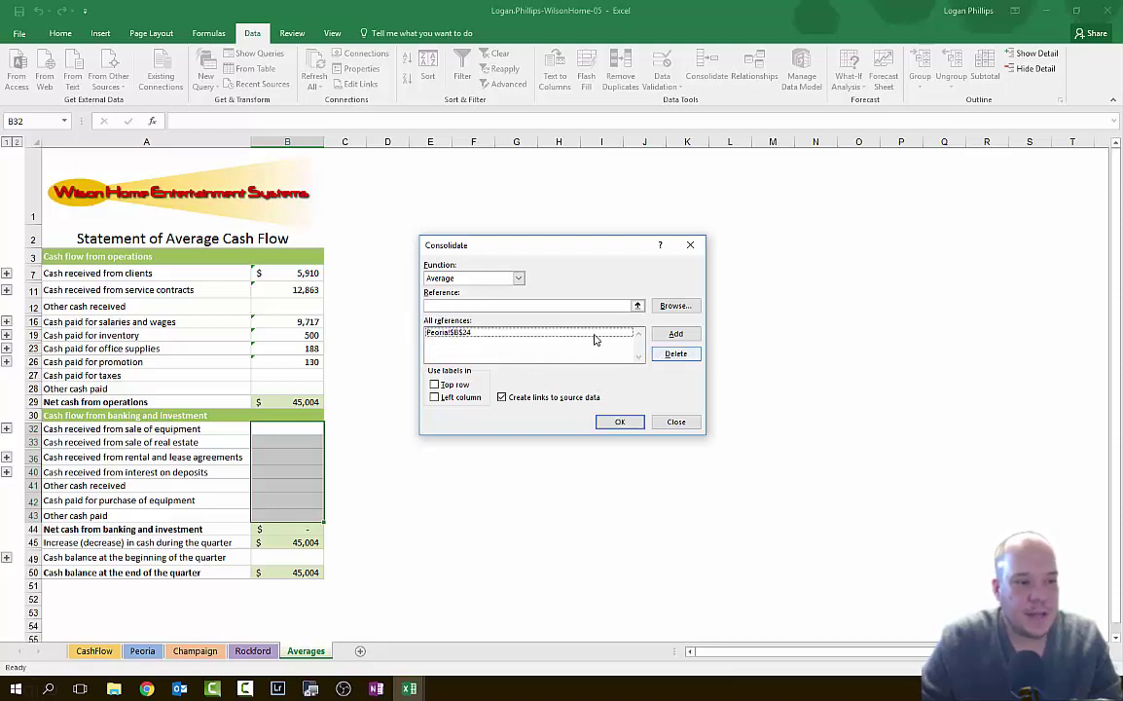
{"action": "left_click", "coordinate": [675, 354]}
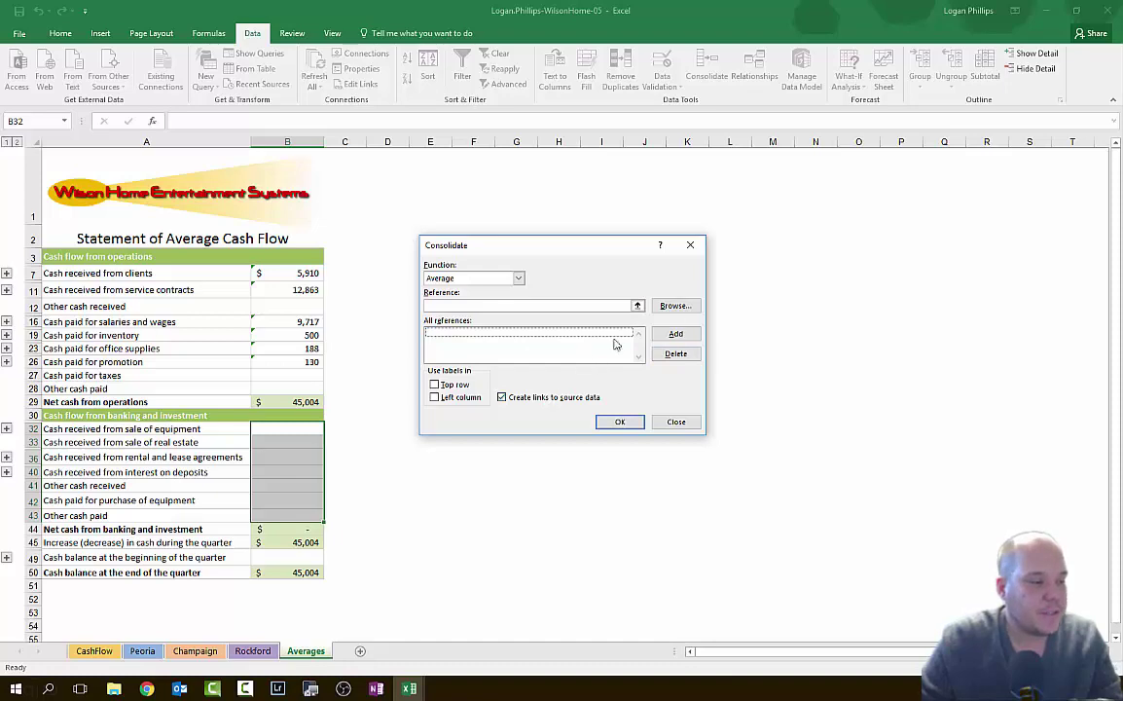
Average B15:B21 from Peoria, Champaign and Rockford into the banking and investment rows
{"action": "left_click", "coordinate": [553, 306]}
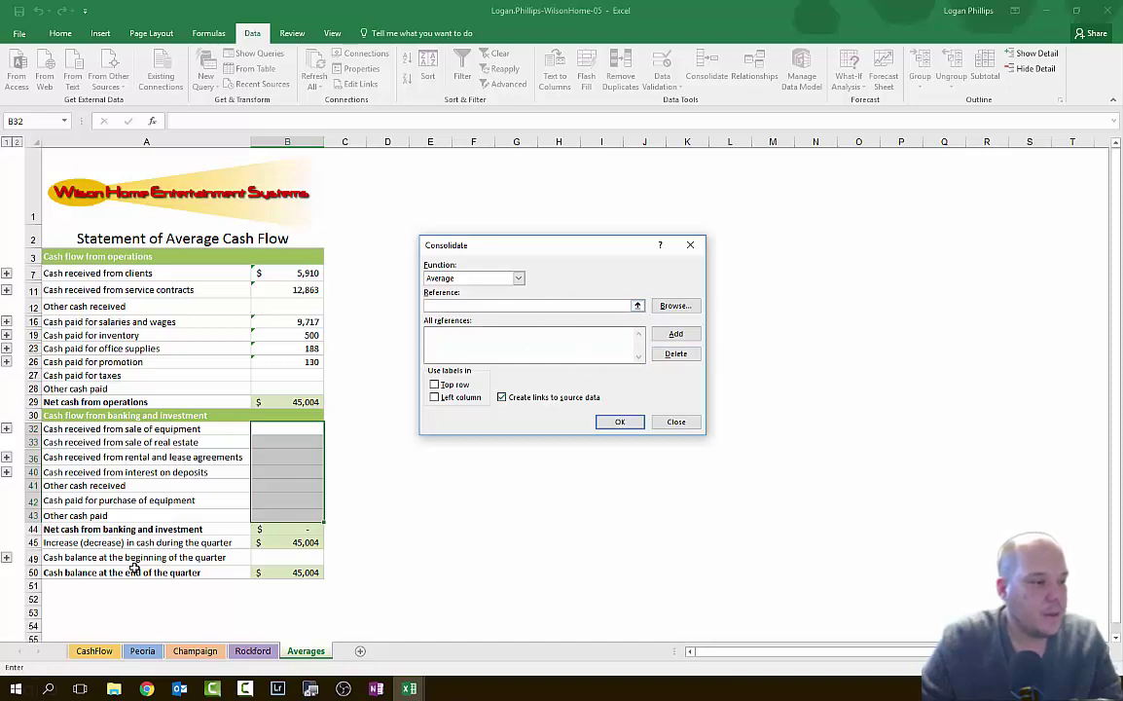
{"action": "left_click", "coordinate": [142, 650]}
{"action": "left_click_drag", "start_coordinate": [293, 401], "coordinate": [284, 498]}
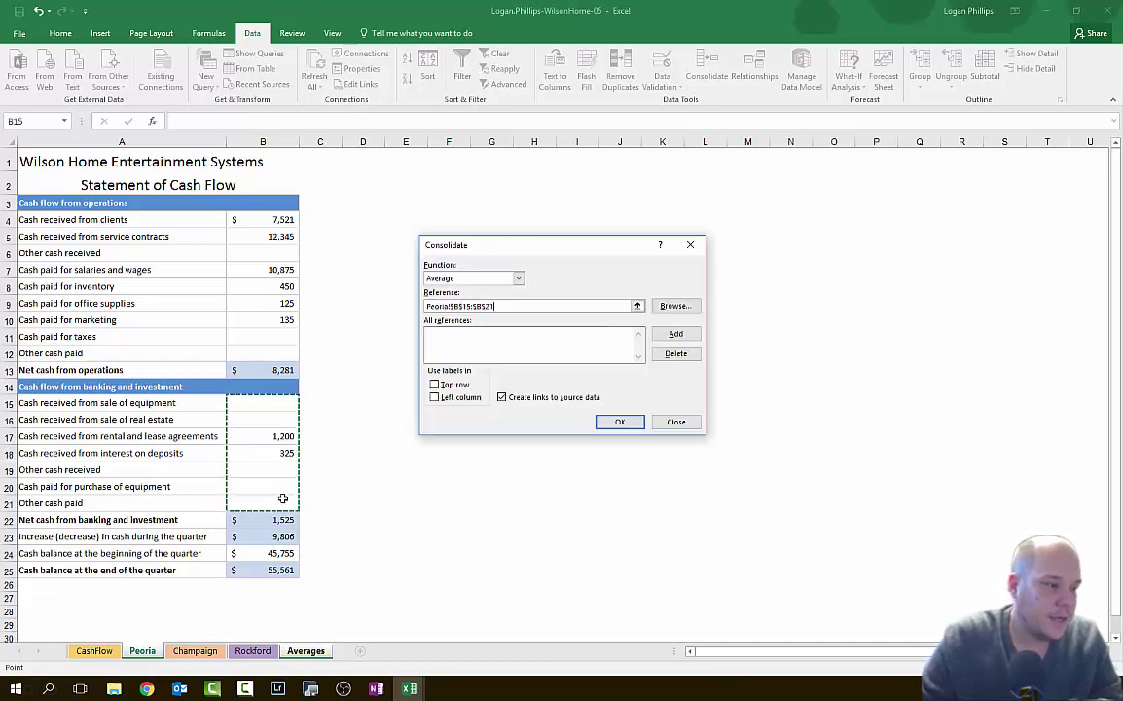
{"action": "left_click", "coordinate": [675, 334]}
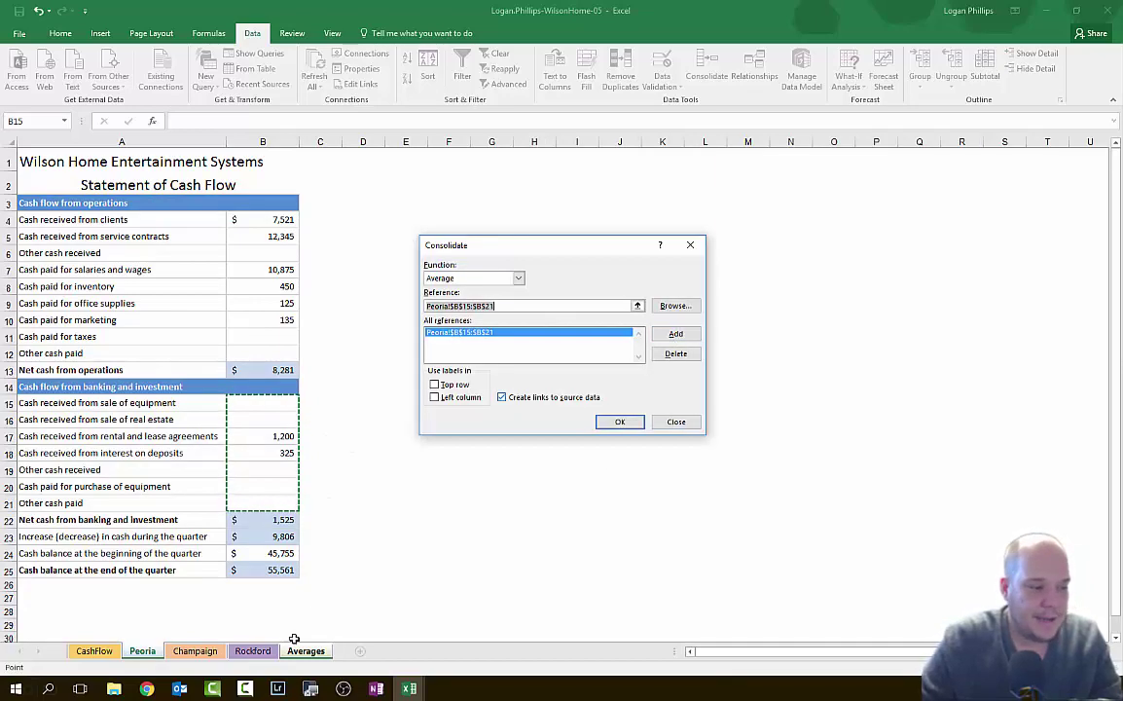
{"action": "left_click", "coordinate": [194, 650]}
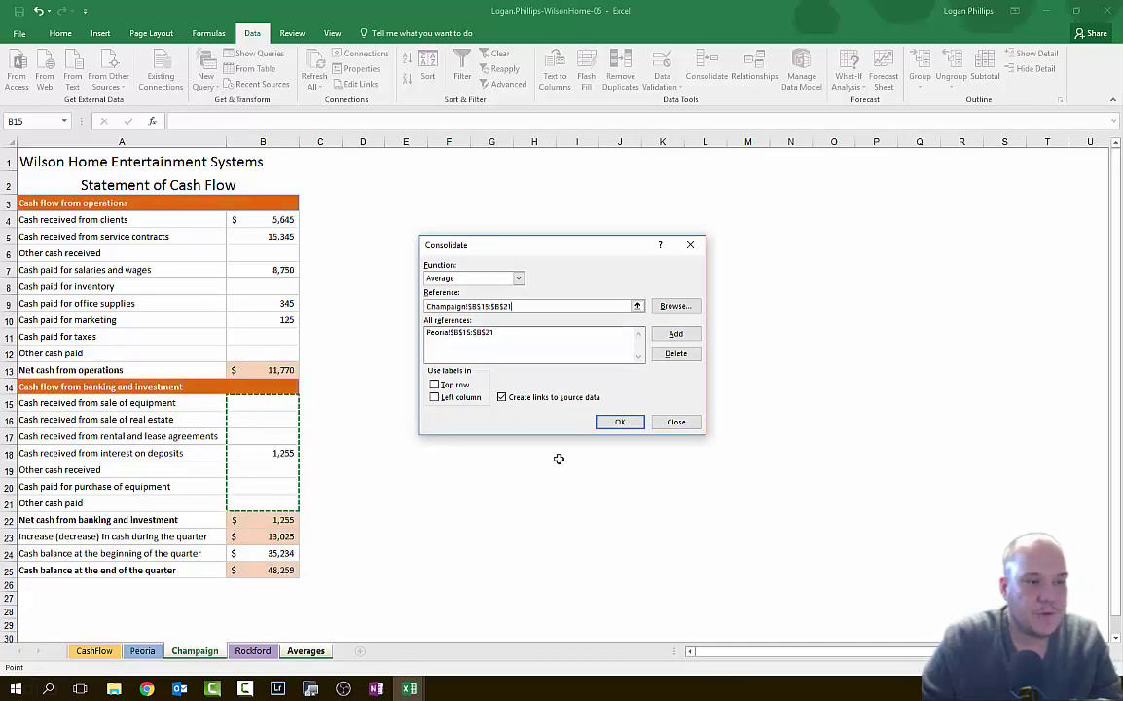
{"action": "left_click", "coordinate": [676, 334]}
{"action": "left_click", "coordinate": [252, 650]}
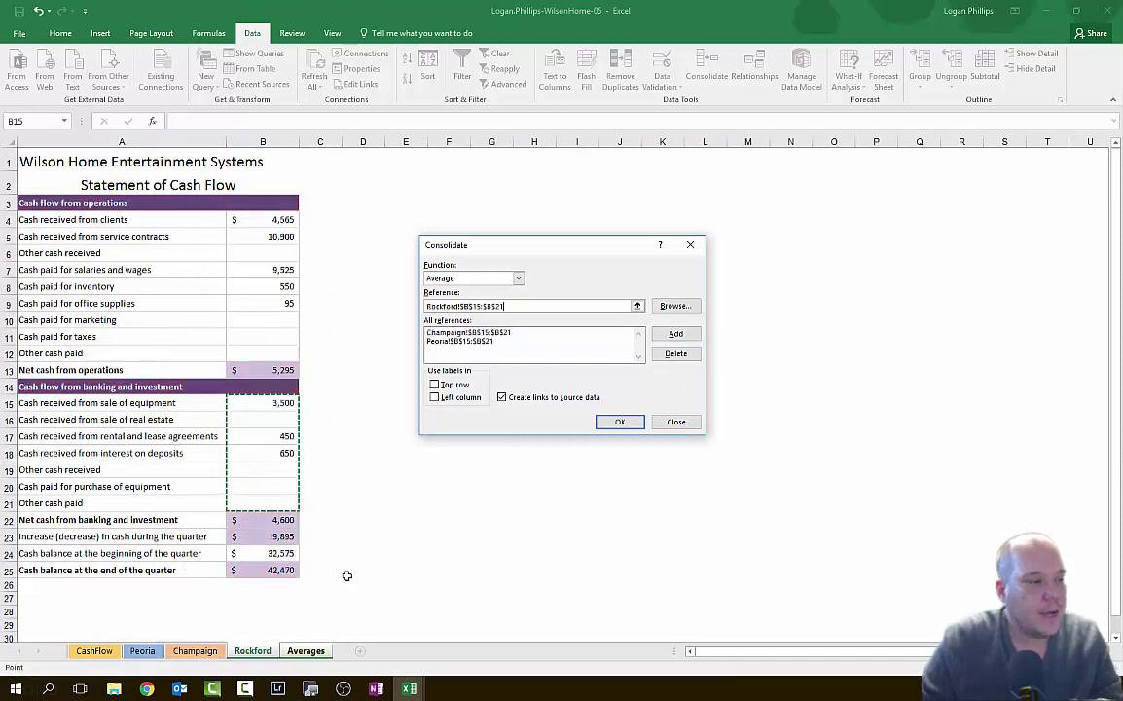
{"action": "left_click", "coordinate": [675, 334]}
{"action": "left_click", "coordinate": [620, 423]}
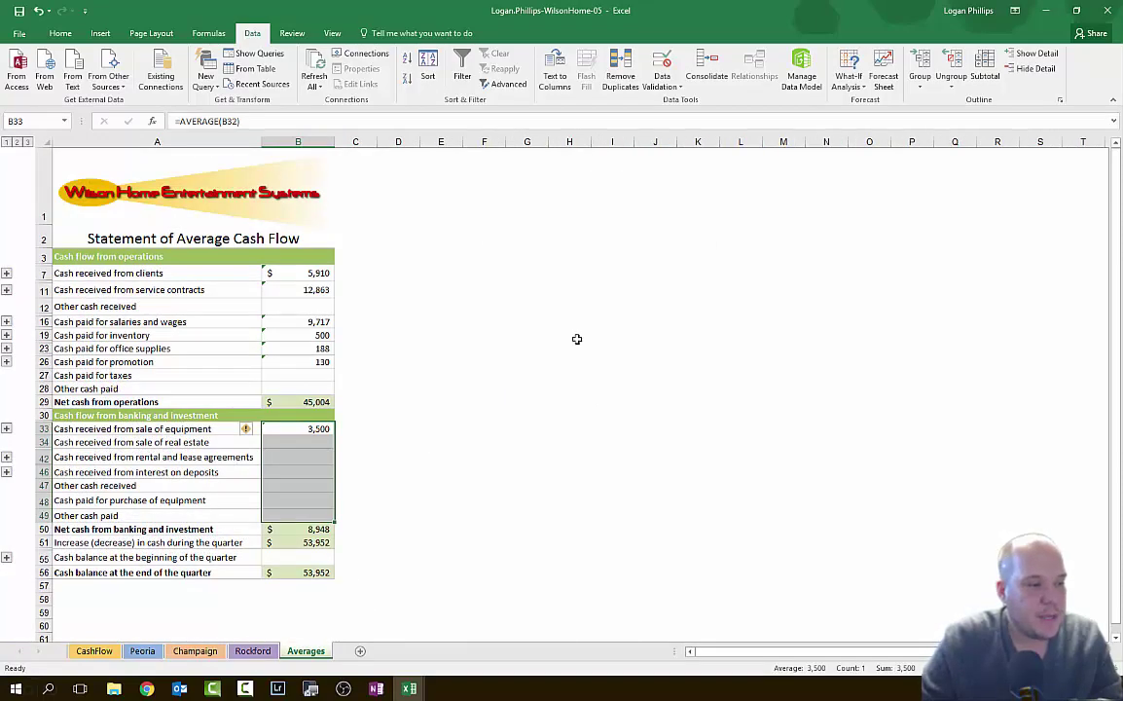
Select beginning balance cell B55 as the next consolidation target
{"action": "left_click", "coordinate": [298, 557]}
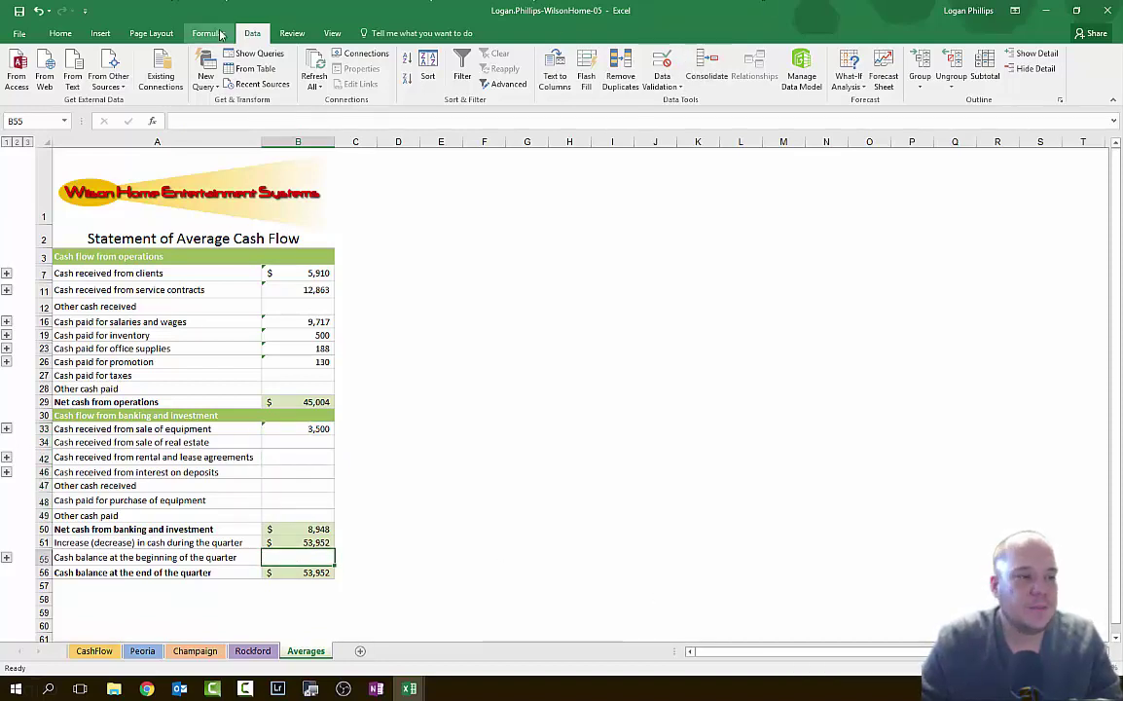
{"action": "left_click", "coordinate": [707, 76]}
{"action": "left_click", "coordinate": [502, 333]}
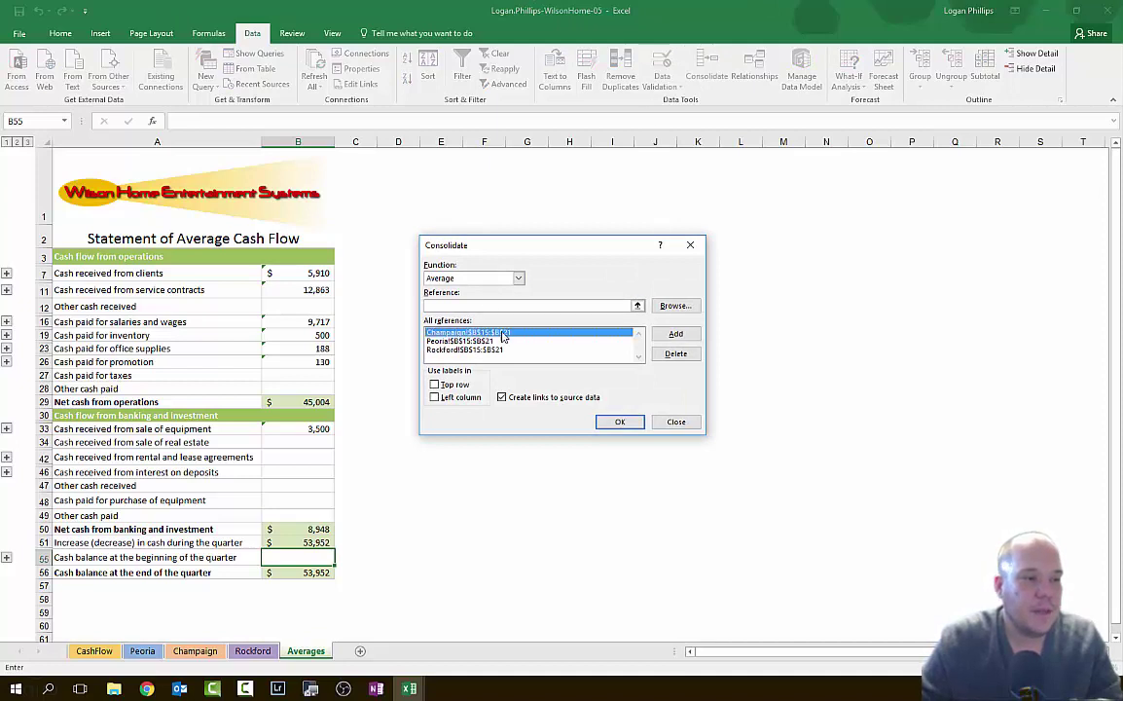
Delete the old Champaign, Rockford and Peoria references from Consolidate
{"action": "left_click", "coordinate": [673, 353]}
{"action": "left_click", "coordinate": [658, 356]}
{"action": "left_click", "coordinate": [584, 332]}
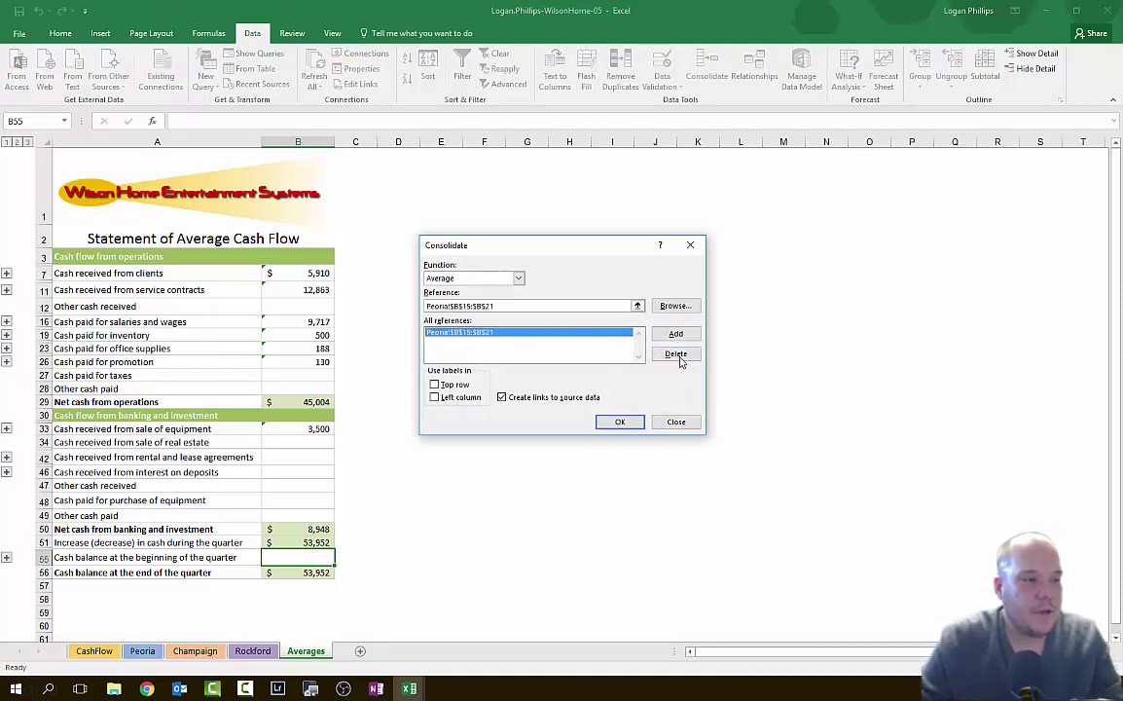
{"action": "left_click", "coordinate": [671, 353]}
Average B24 from Peoria, Champaign and Rockford into the beginning balance, giving 37,855
{"action": "left_click", "coordinate": [516, 306]}
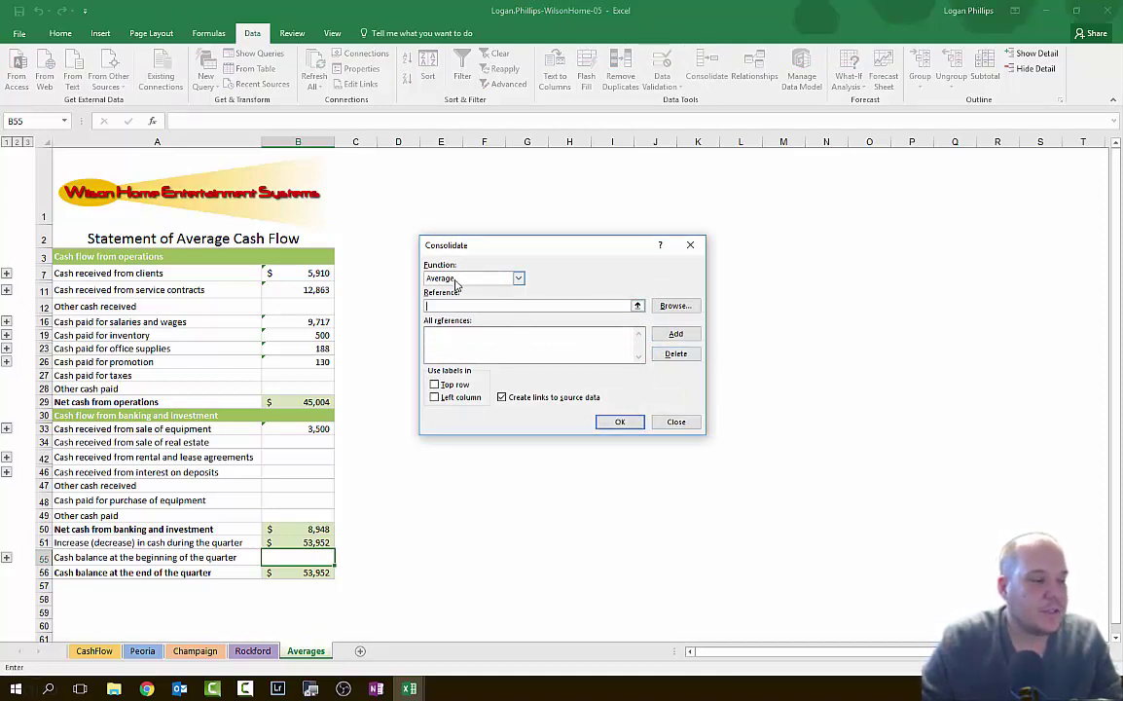
{"action": "left_click", "coordinate": [142, 650]}
{"action": "left_click", "coordinate": [282, 550]}
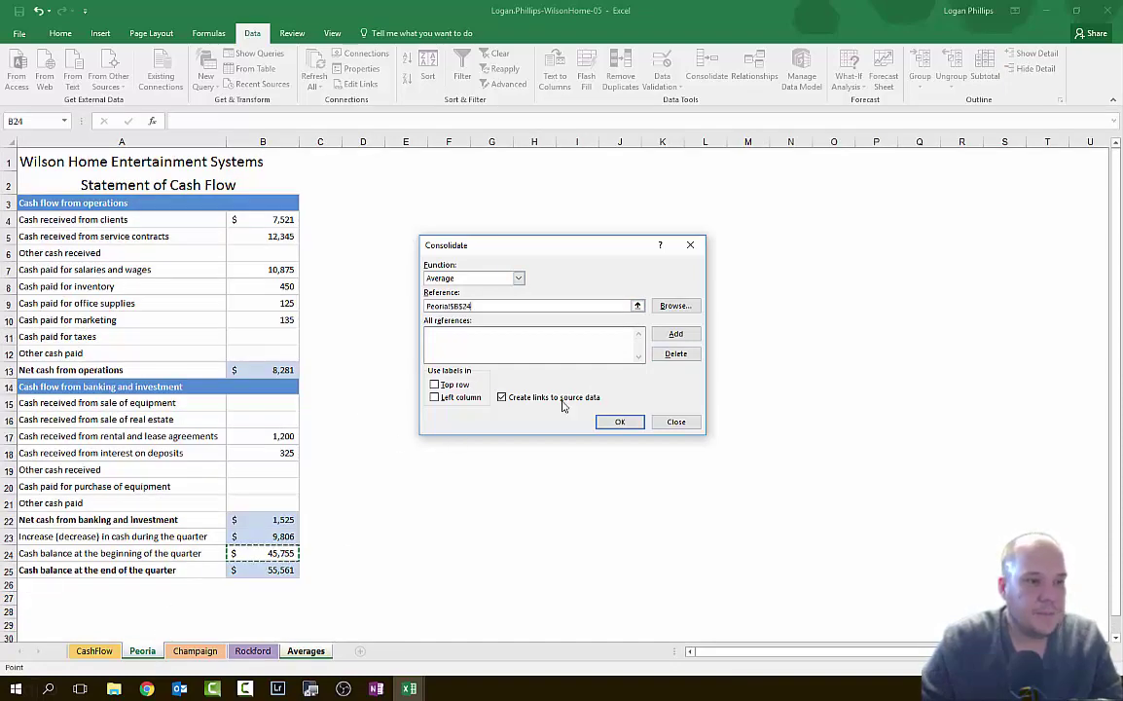
{"action": "left_click", "coordinate": [675, 334]}
{"action": "left_click", "coordinate": [204, 650]}
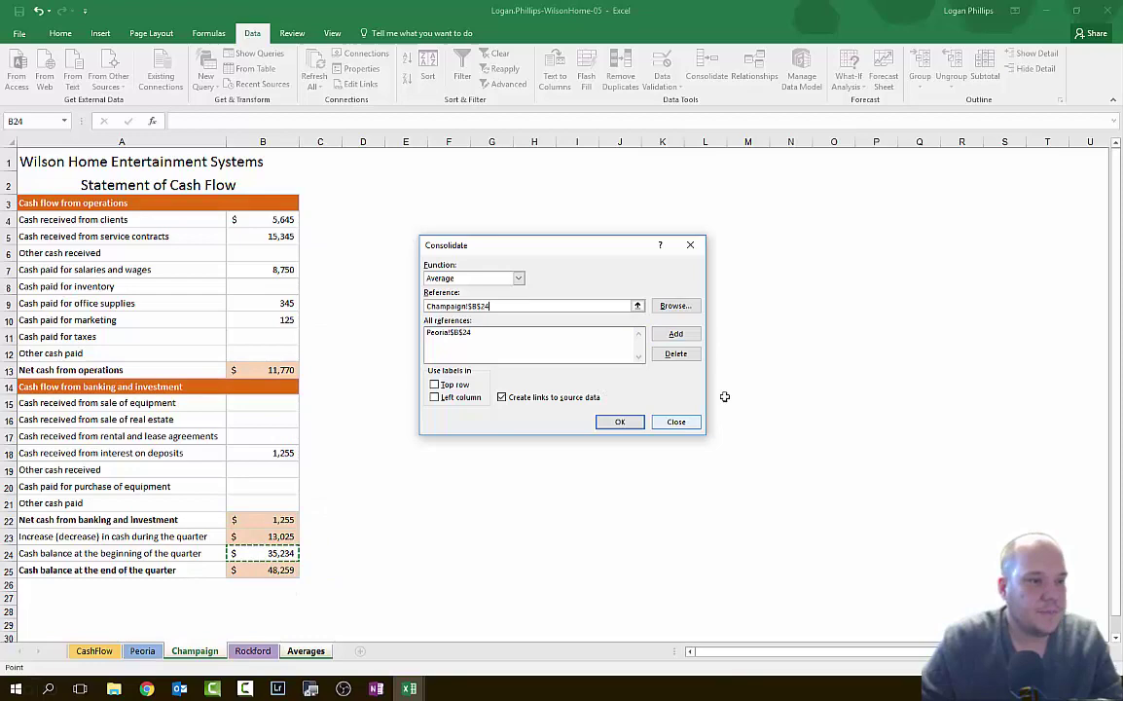
{"action": "left_click", "coordinate": [676, 334]}
{"action": "left_click", "coordinate": [263, 648]}
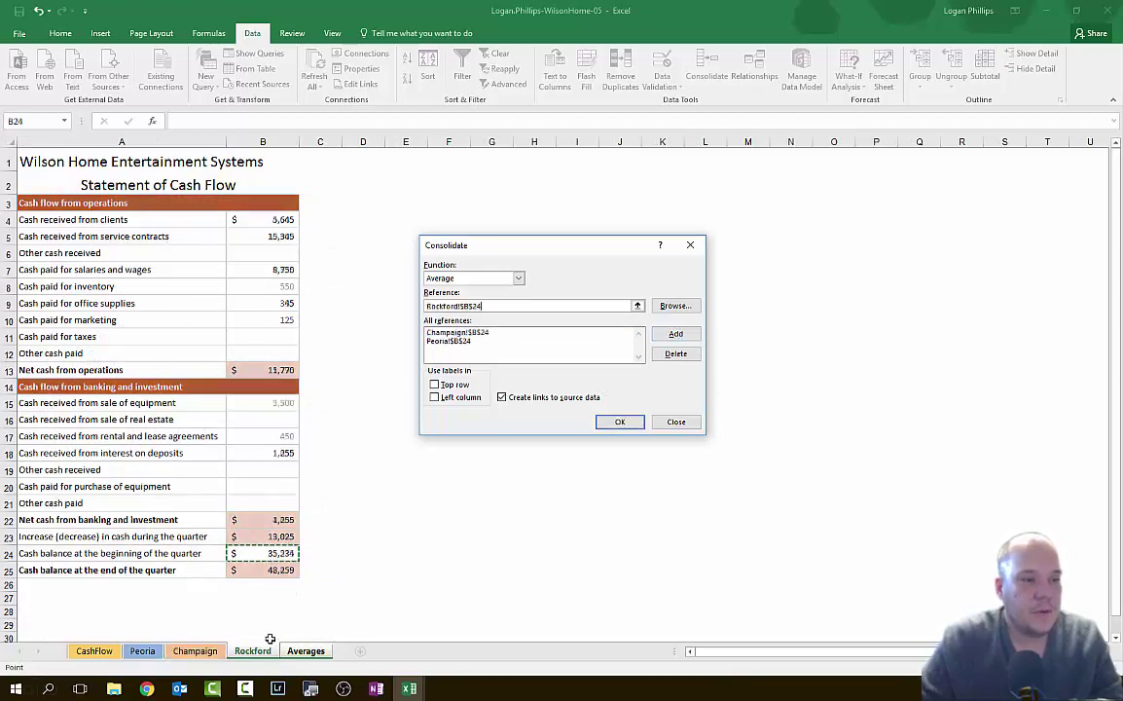
{"action": "left_click", "coordinate": [674, 334]}
{"action": "left_click", "coordinate": [613, 422]}
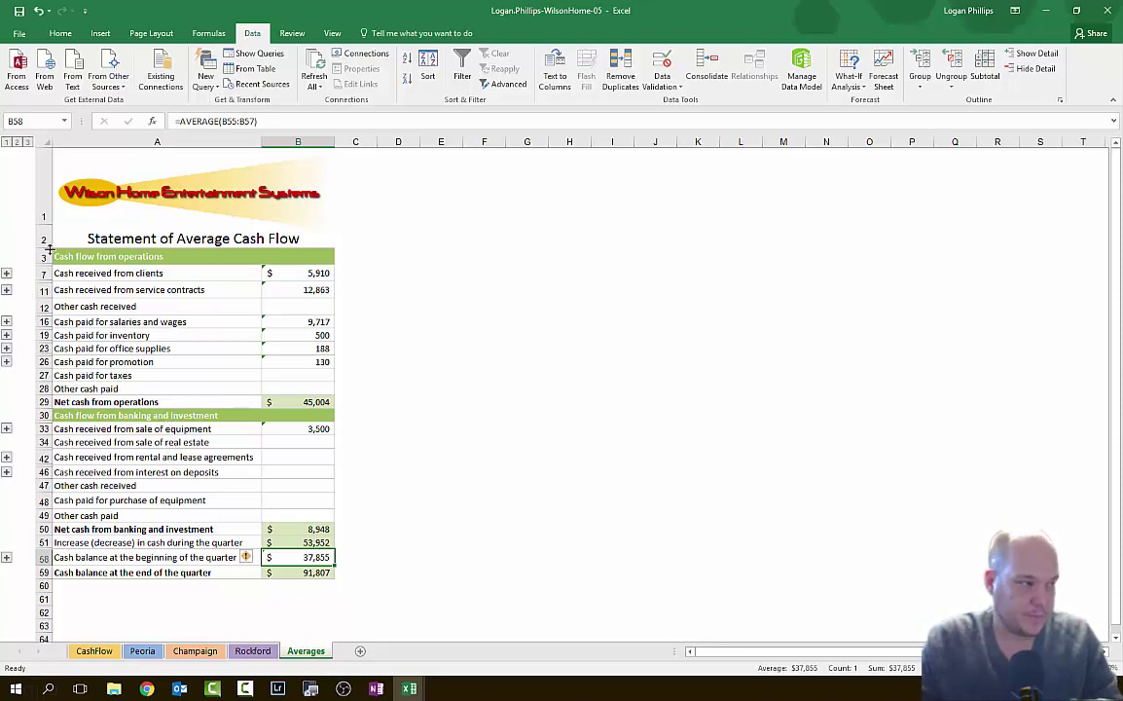
Expand and collapse the outline groups for cash from clients, service contracts and beginning balance
{"action": "left_click", "coordinate": [7, 274]}
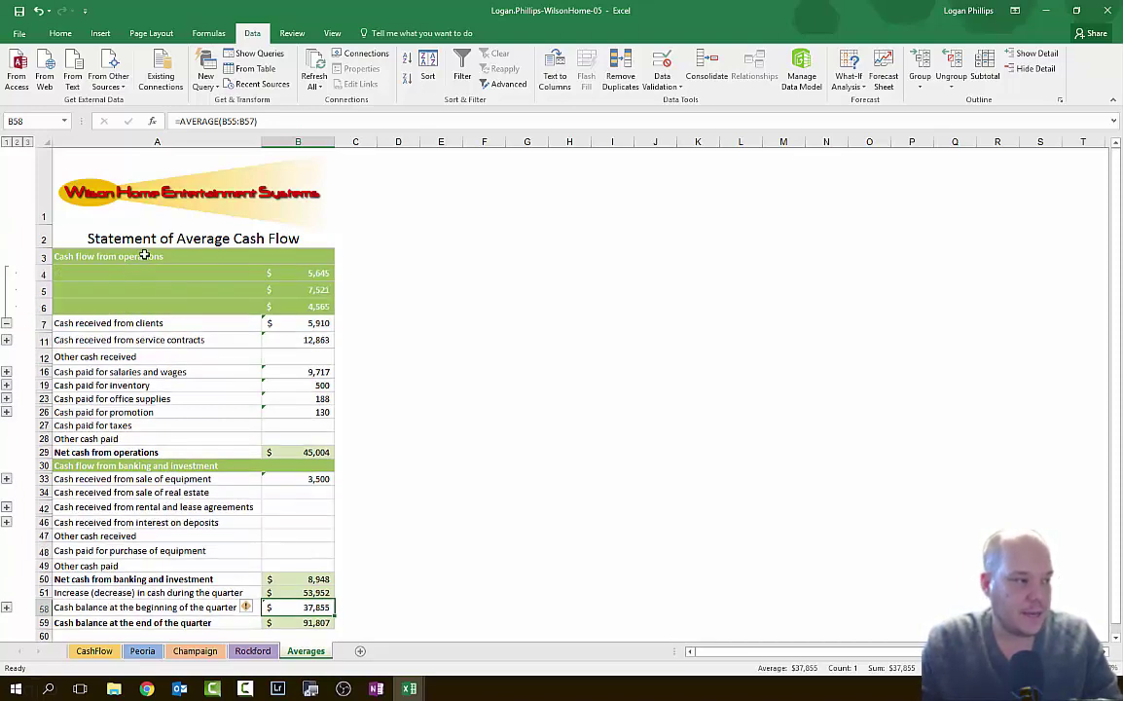
{"action": "left_click", "coordinate": [7, 322]}
{"action": "left_click", "coordinate": [6, 292]}
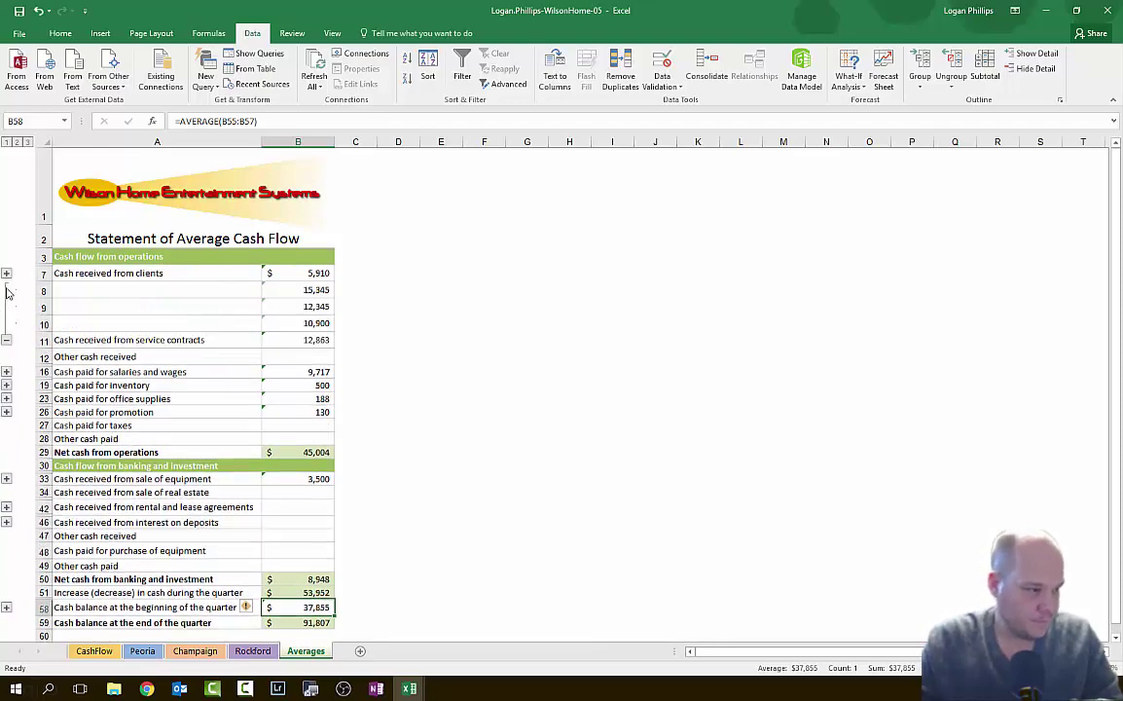
{"action": "left_click", "coordinate": [7, 295]}
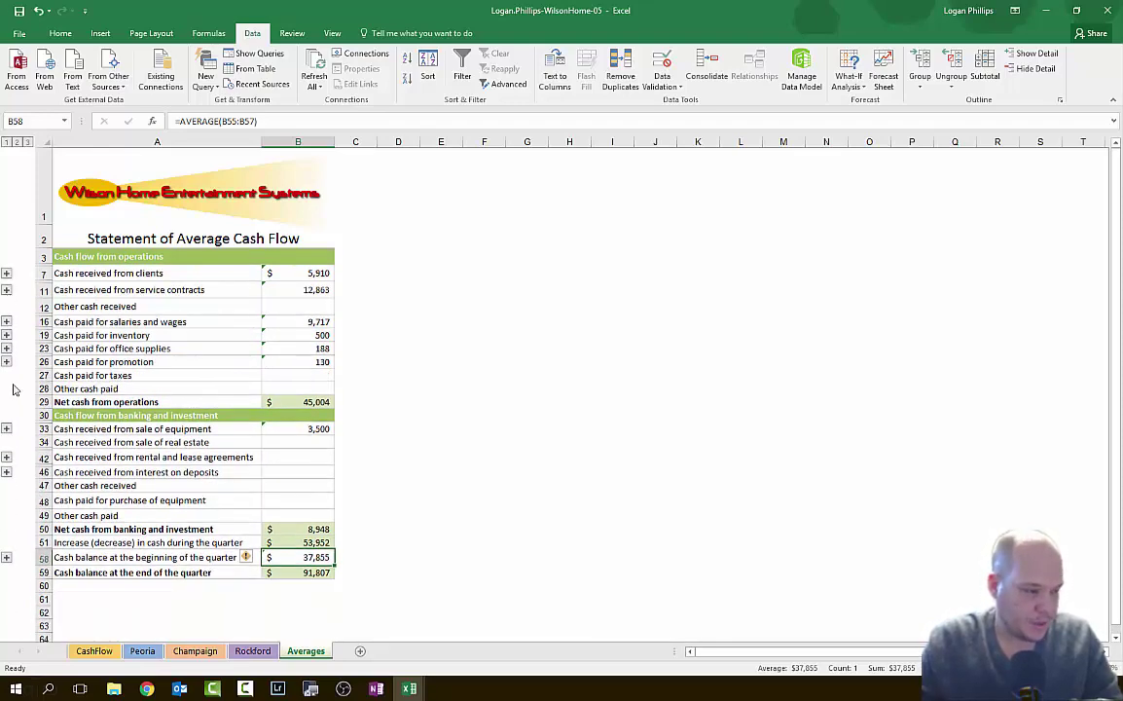
{"action": "left_click", "coordinate": [7, 561]}
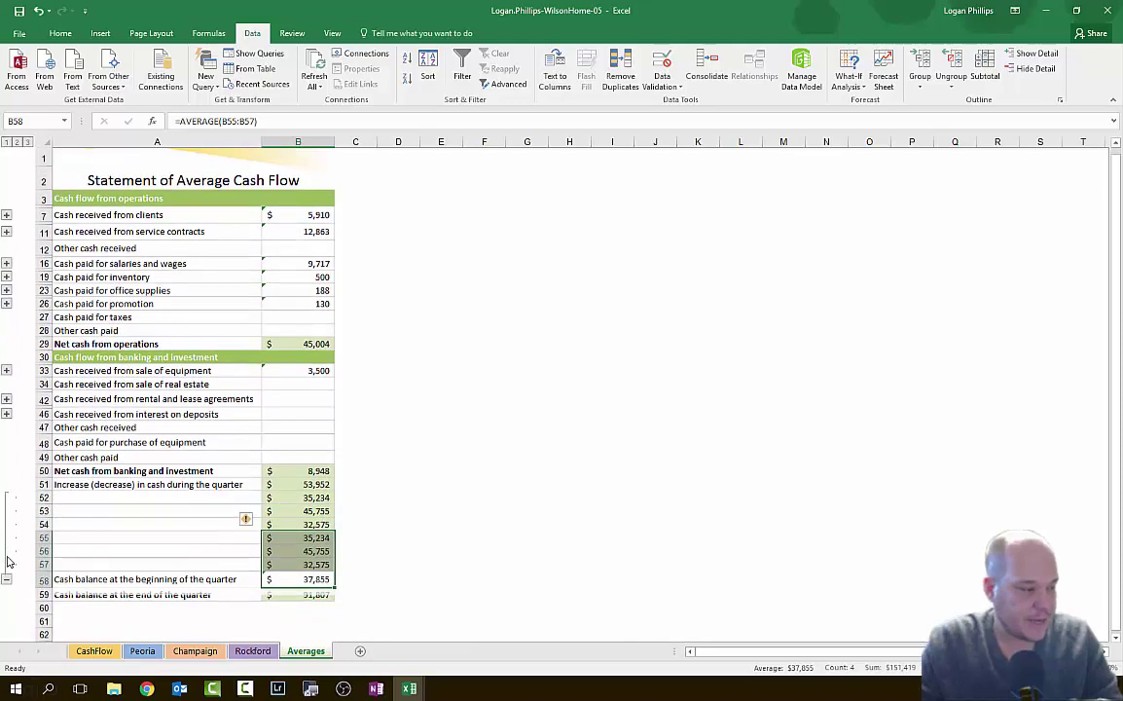
{"action": "left_click_drag", "start_coordinate": [311, 561], "coordinate": [327, 524]}
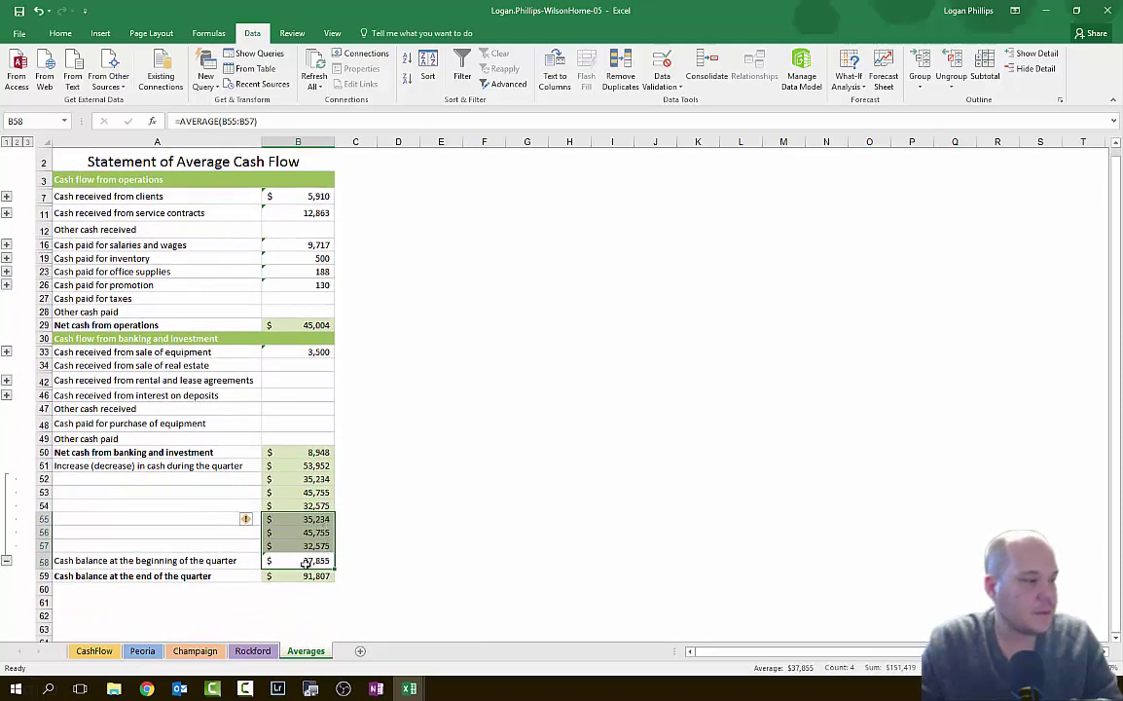
{"action": "left_click", "coordinate": [7, 561]}
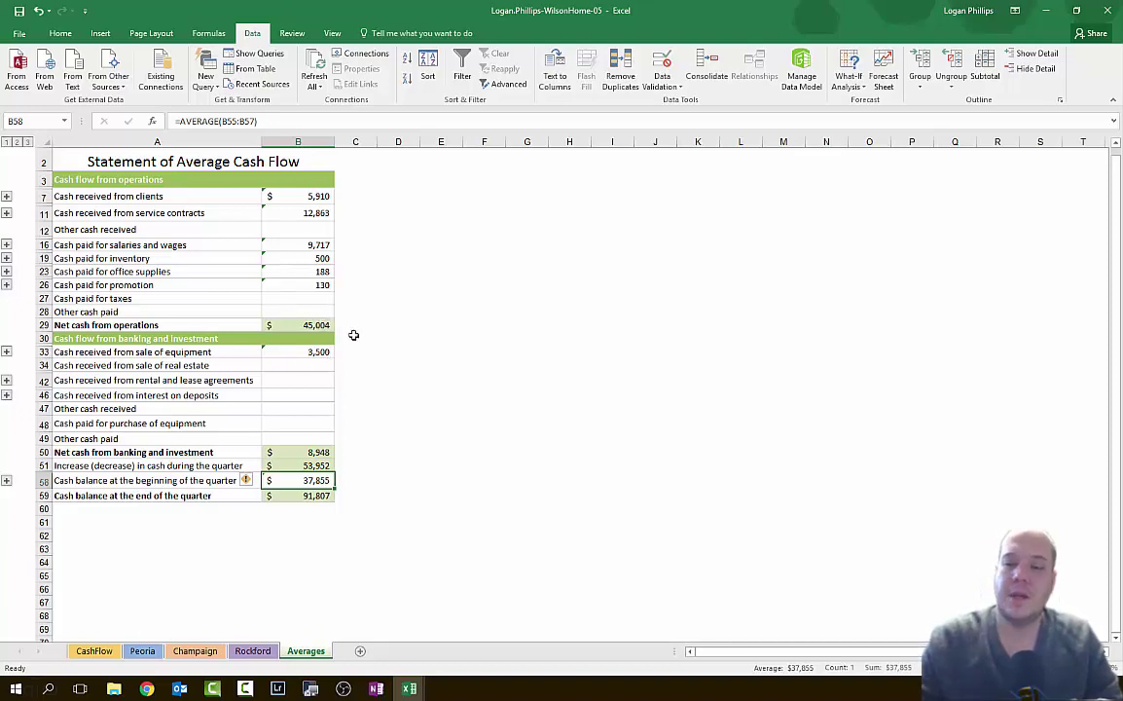
Inspect the averaging formula and error-check note in cell B33
{"action": "key", "text": "F10"}
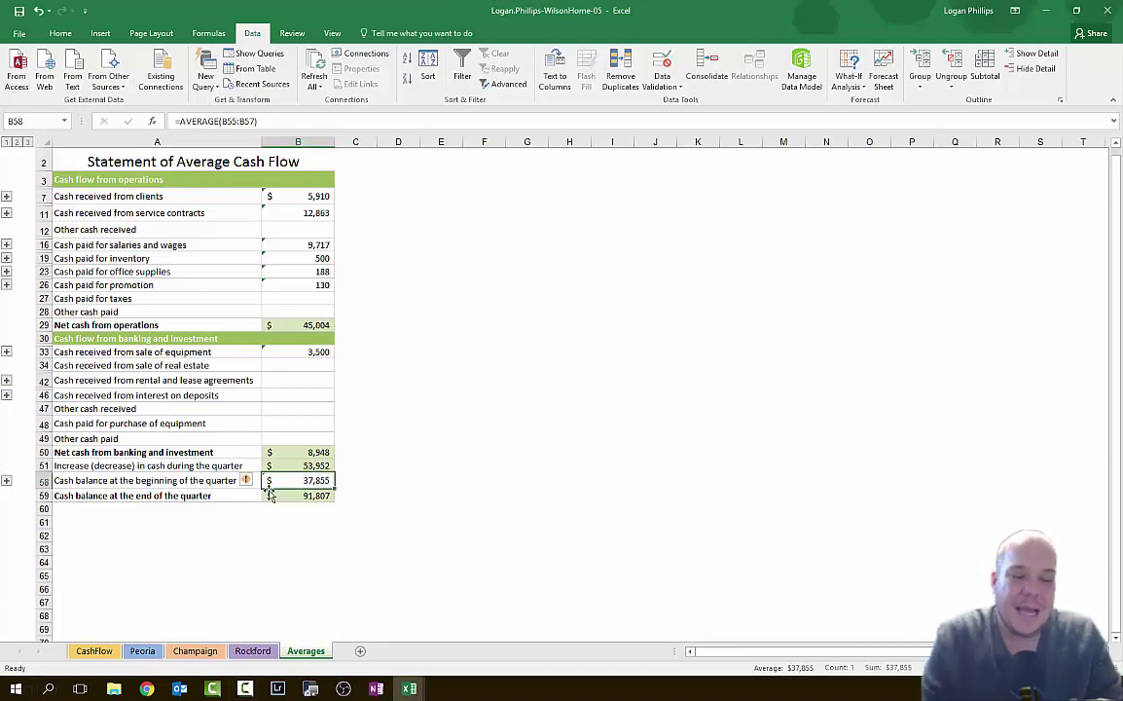
{"action": "mouse_move", "coordinate": [250, 485]}
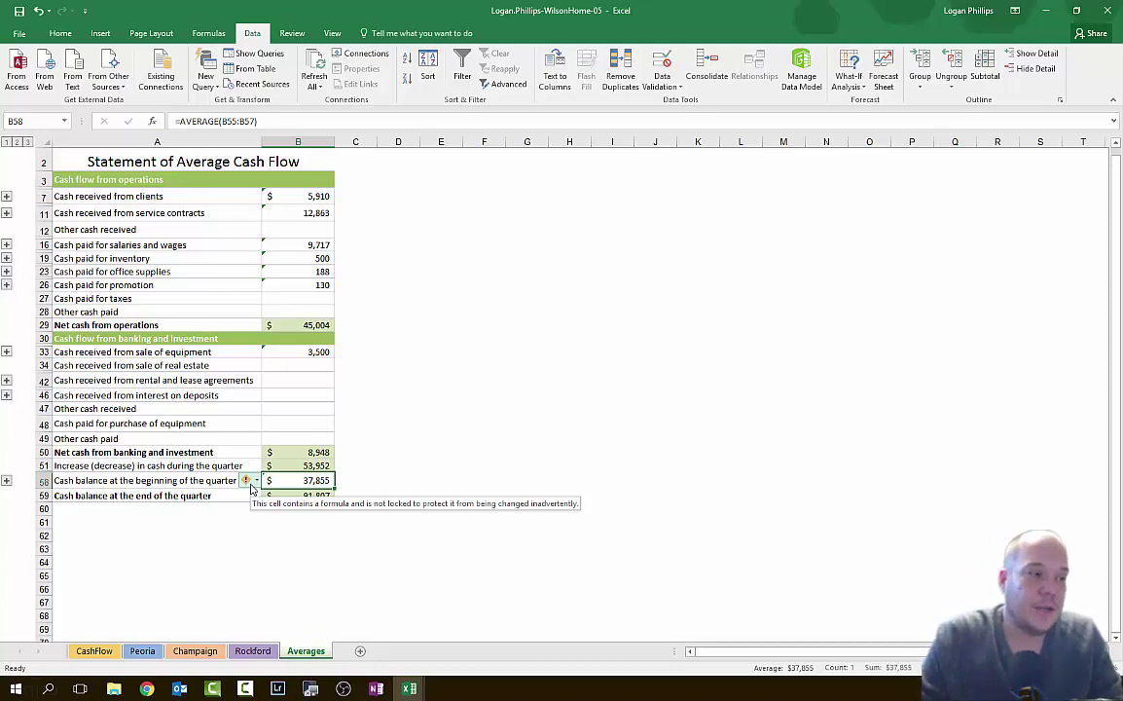
{"action": "left_click", "coordinate": [310, 352]}
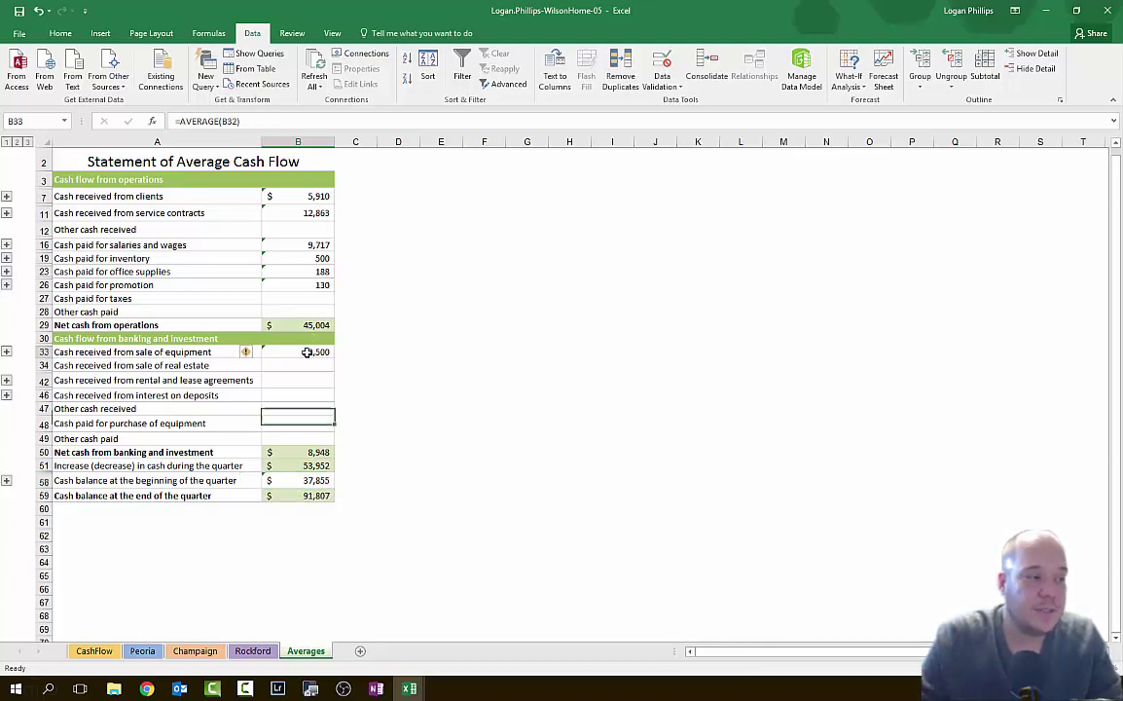
{"action": "mouse_move", "coordinate": [244, 356]}
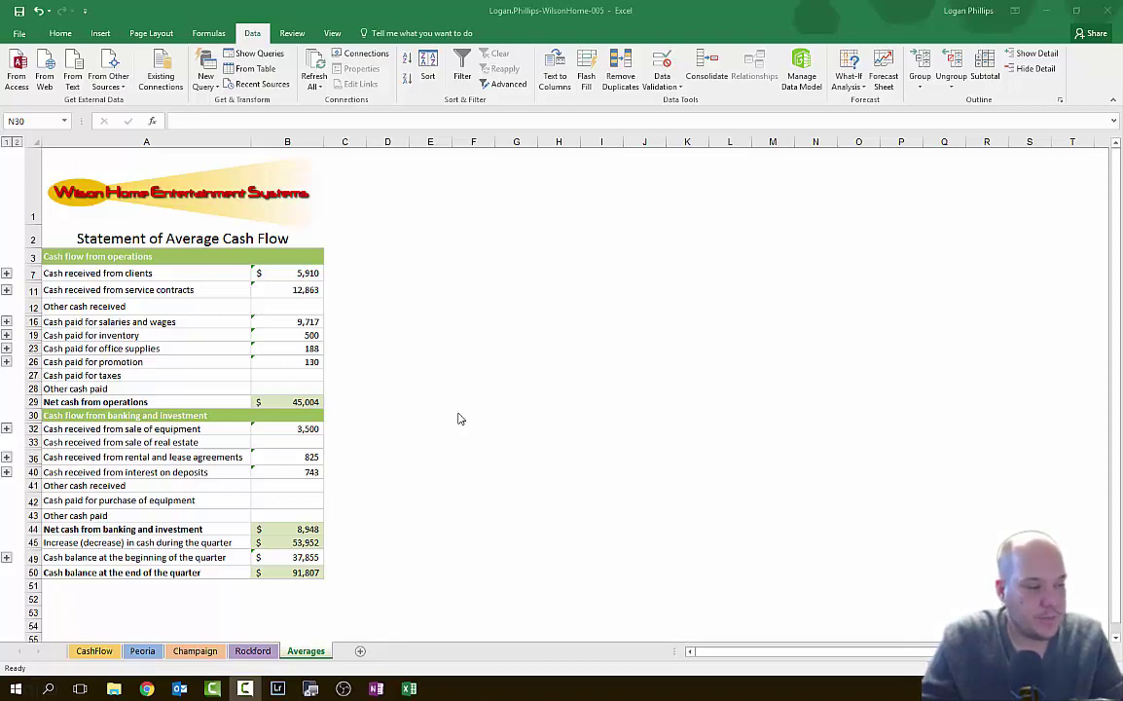
On the Peoria sheet, jump to cell D3 through the Name Box
{"action": "left_click", "coordinate": [143, 651]}
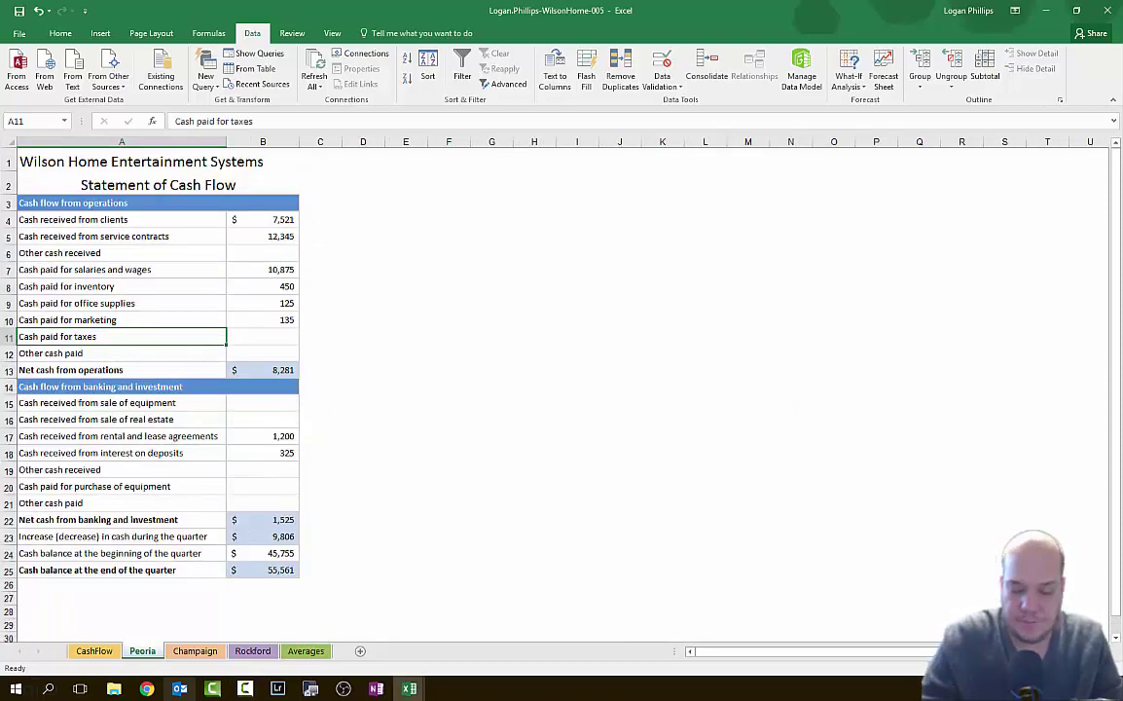
{"action": "left_click", "coordinate": [44, 118]}
{"action": "type", "text": "d3"}
{"action": "key", "text": "Return"}
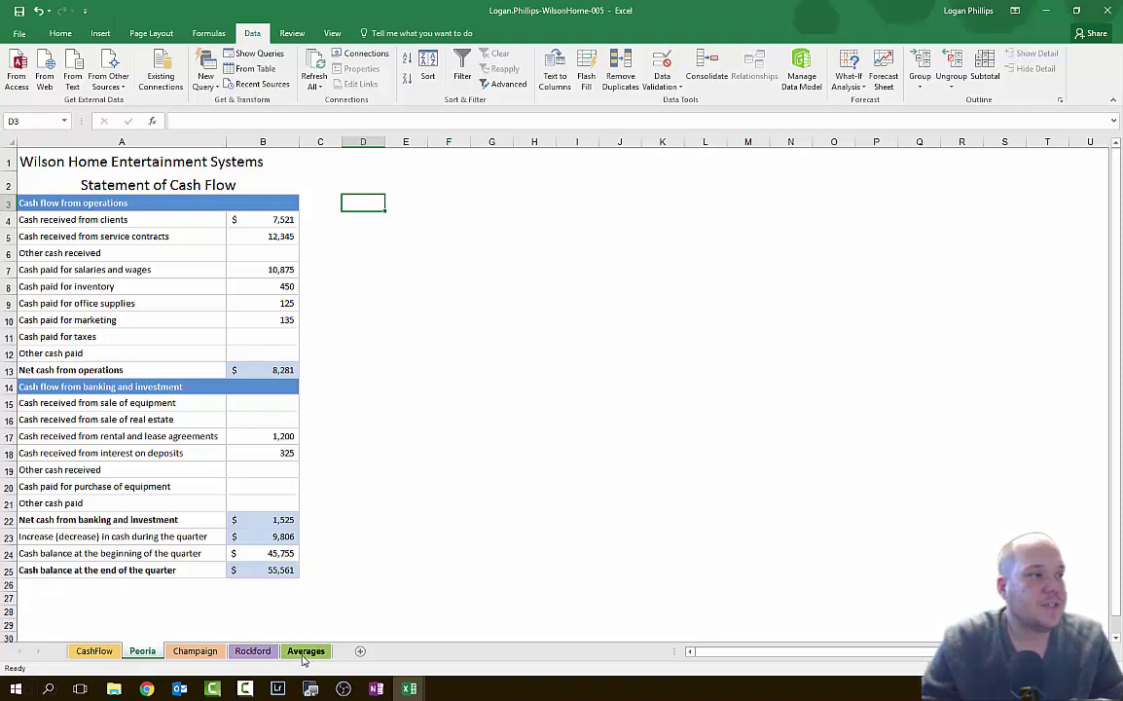
{"action": "left_click", "coordinate": [109, 37]}
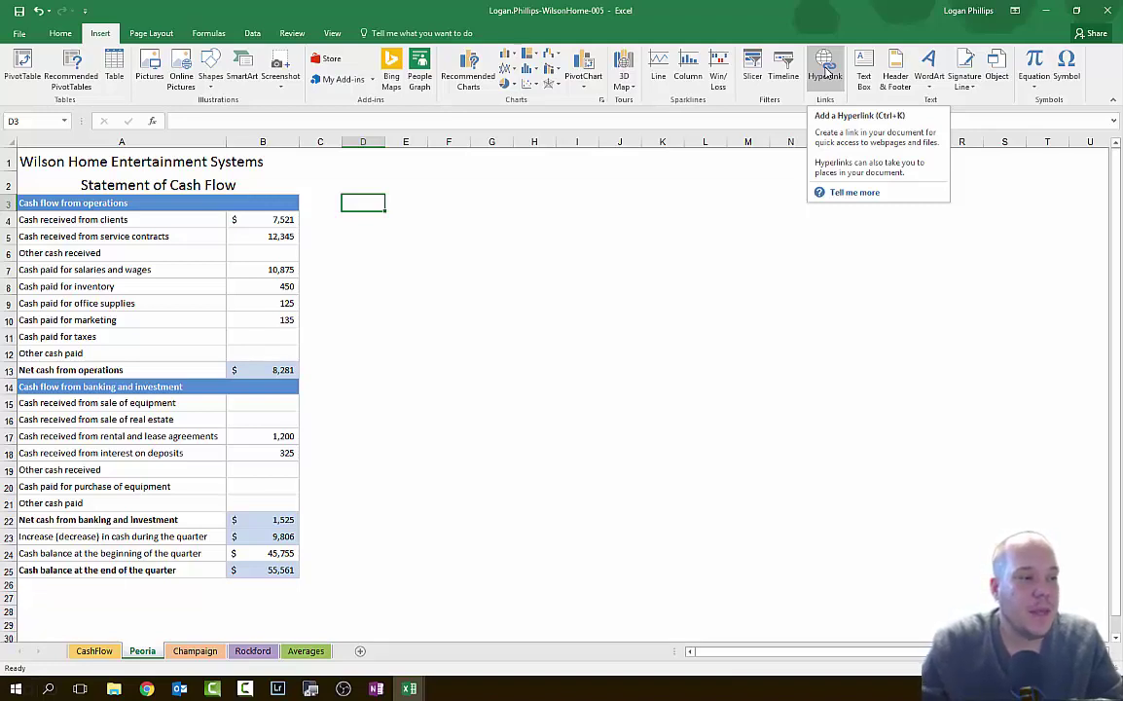
Hyperlink Peoria's D3 to cell A1 of the Averages sheet, then follow the link
{"action": "left_click", "coordinate": [825, 74]}
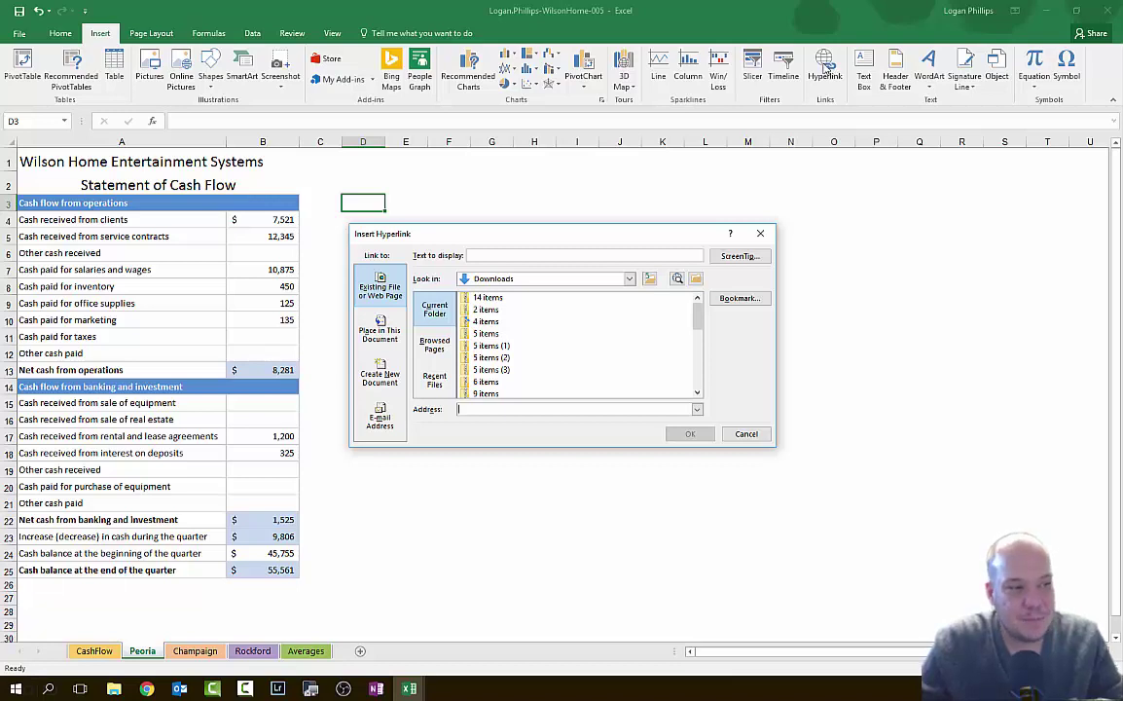
{"action": "left_click", "coordinate": [387, 332]}
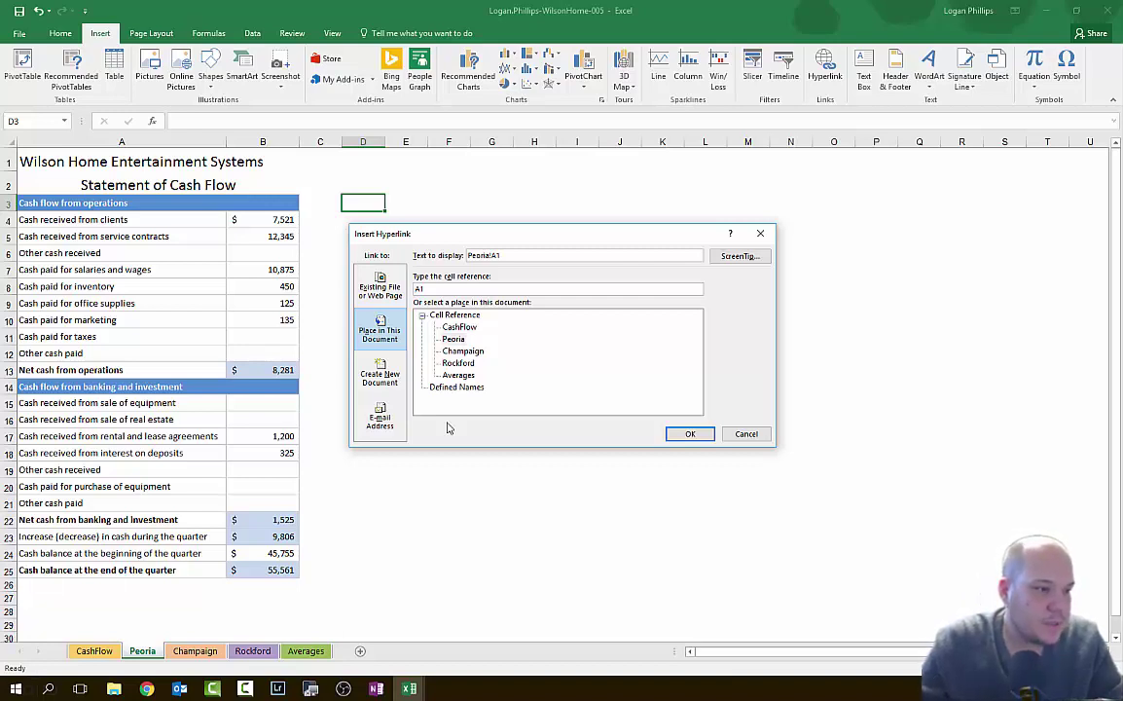
{"action": "left_click", "coordinate": [456, 375]}
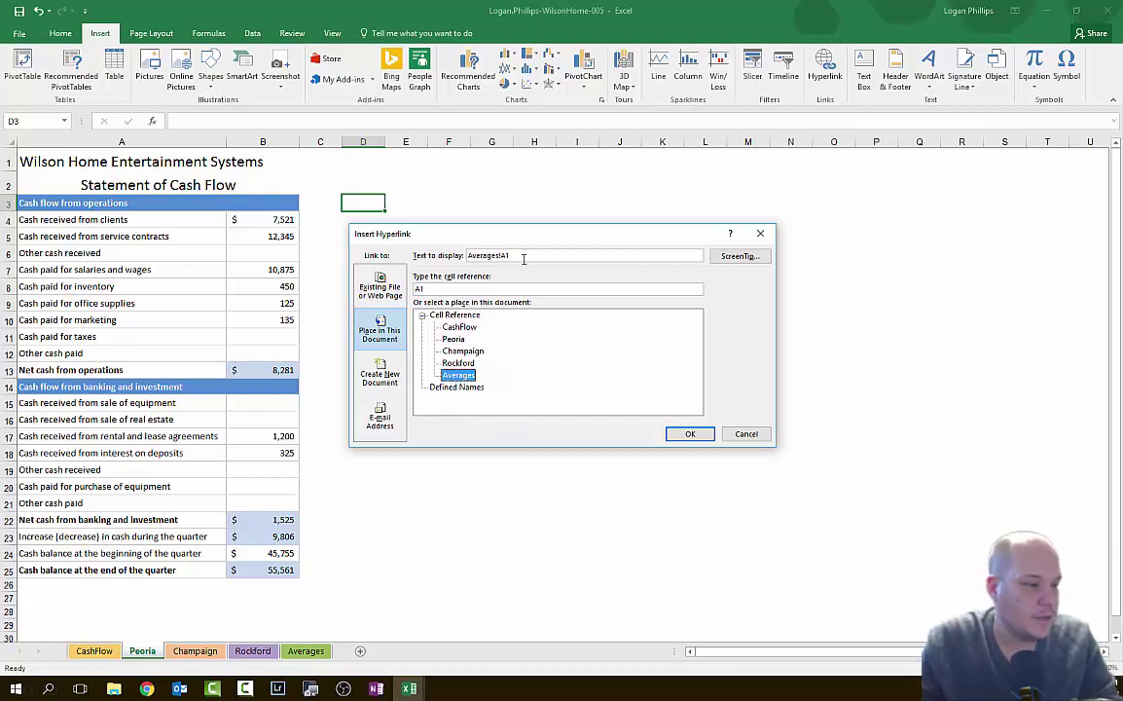
{"action": "left_click_drag", "start_coordinate": [523, 257], "coordinate": [466, 256]}
{"action": "key", "text": "BackSpace"}
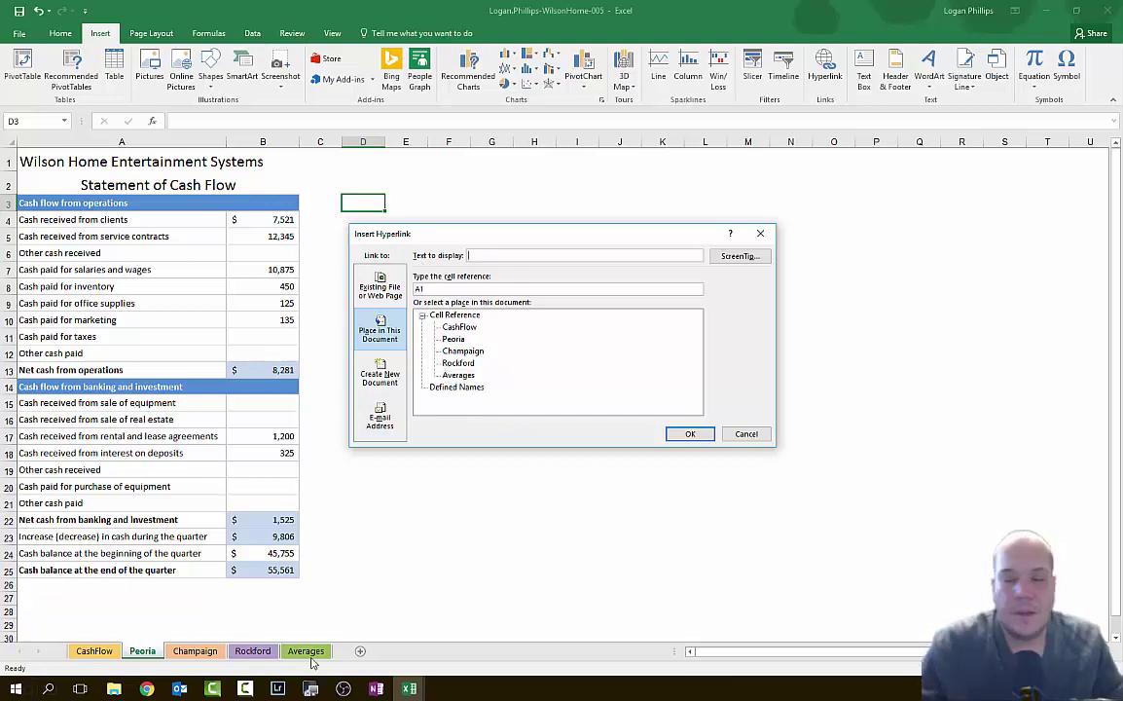
{"action": "key", "text": "ctrl+z"}
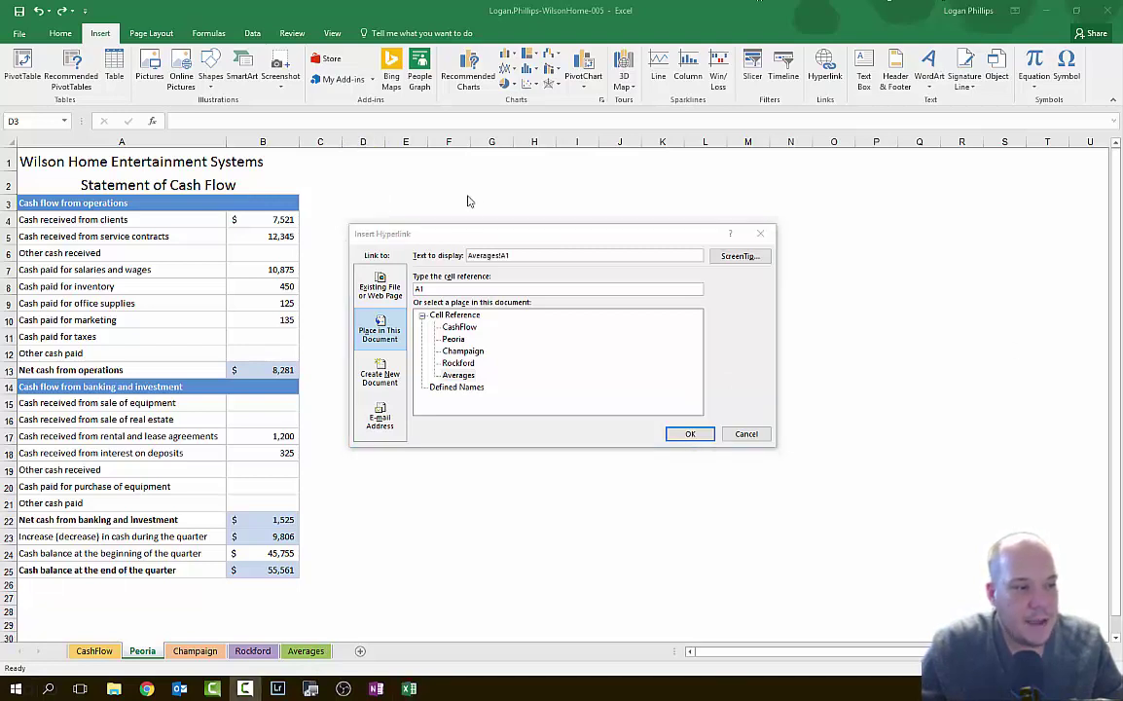
{"action": "left_click", "coordinate": [457, 376]}
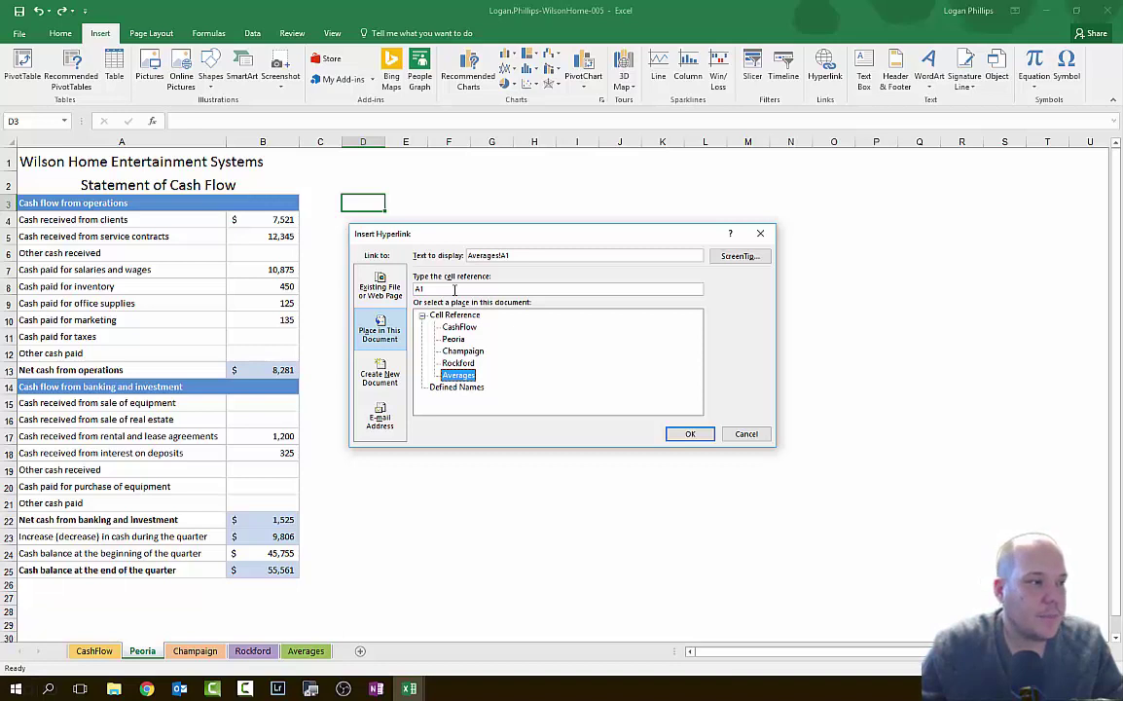
{"action": "left_click", "coordinate": [687, 437]}
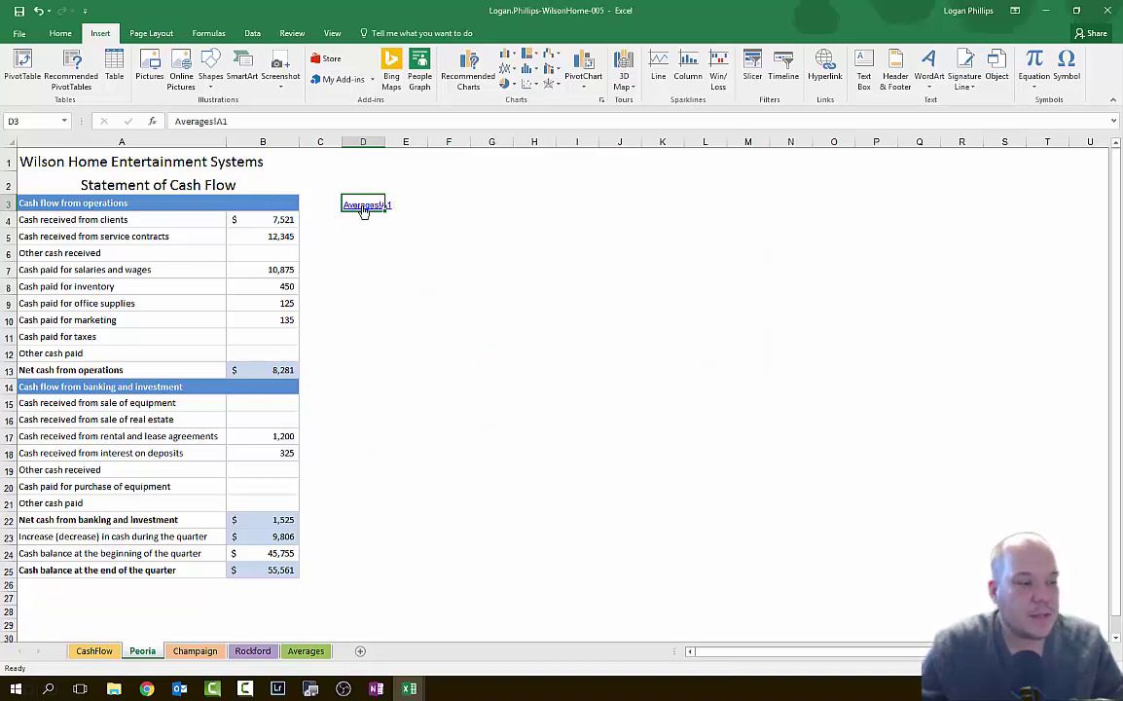
{"action": "left_click", "coordinate": [363, 207]}
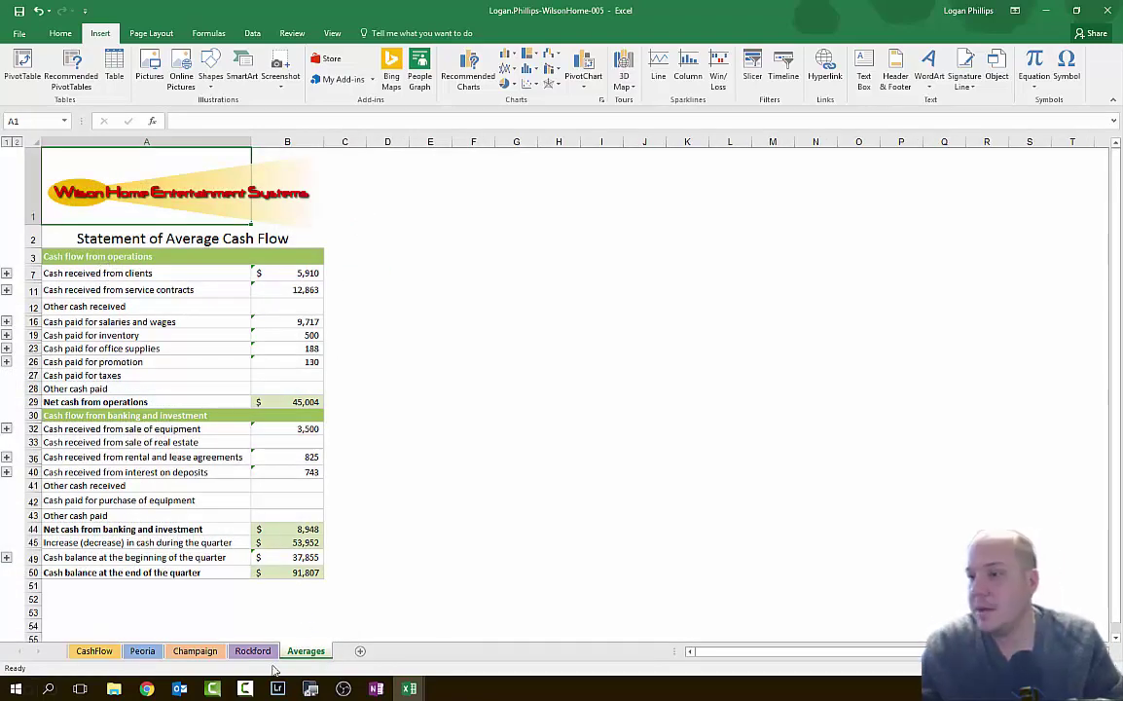
Return to the Peoria sheet and open the context menu on linked cell D3
{"action": "left_click", "coordinate": [194, 650]}
{"action": "left_click", "coordinate": [142, 650]}
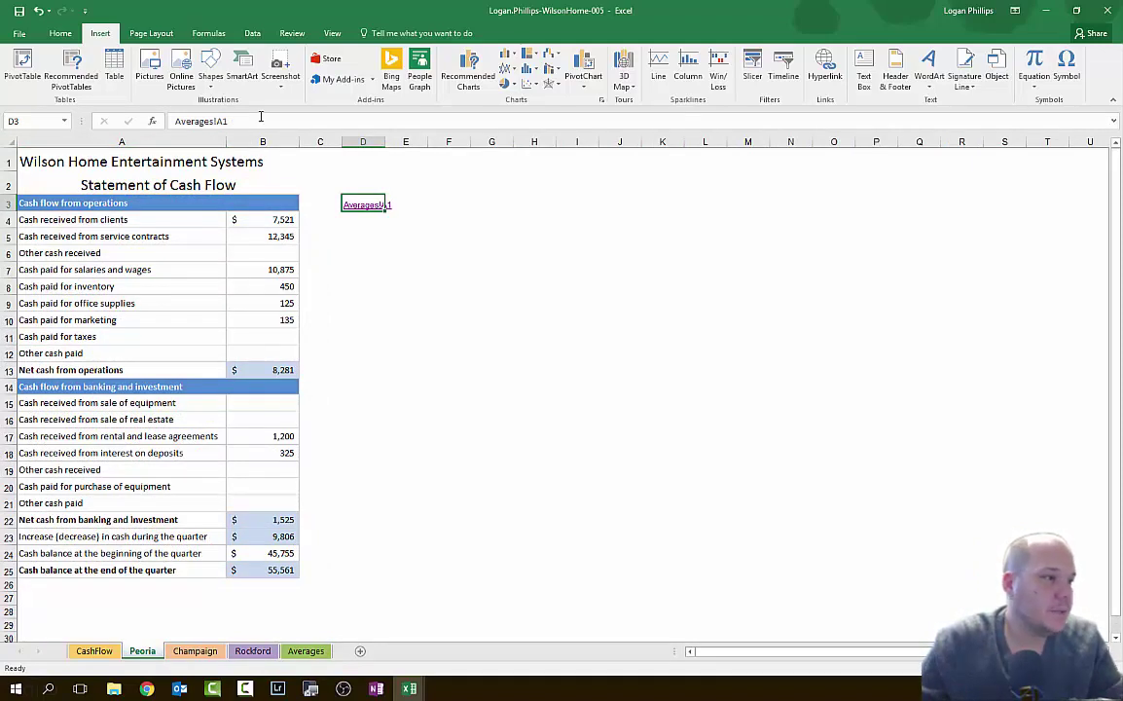
{"action": "right_click", "coordinate": [357, 209]}
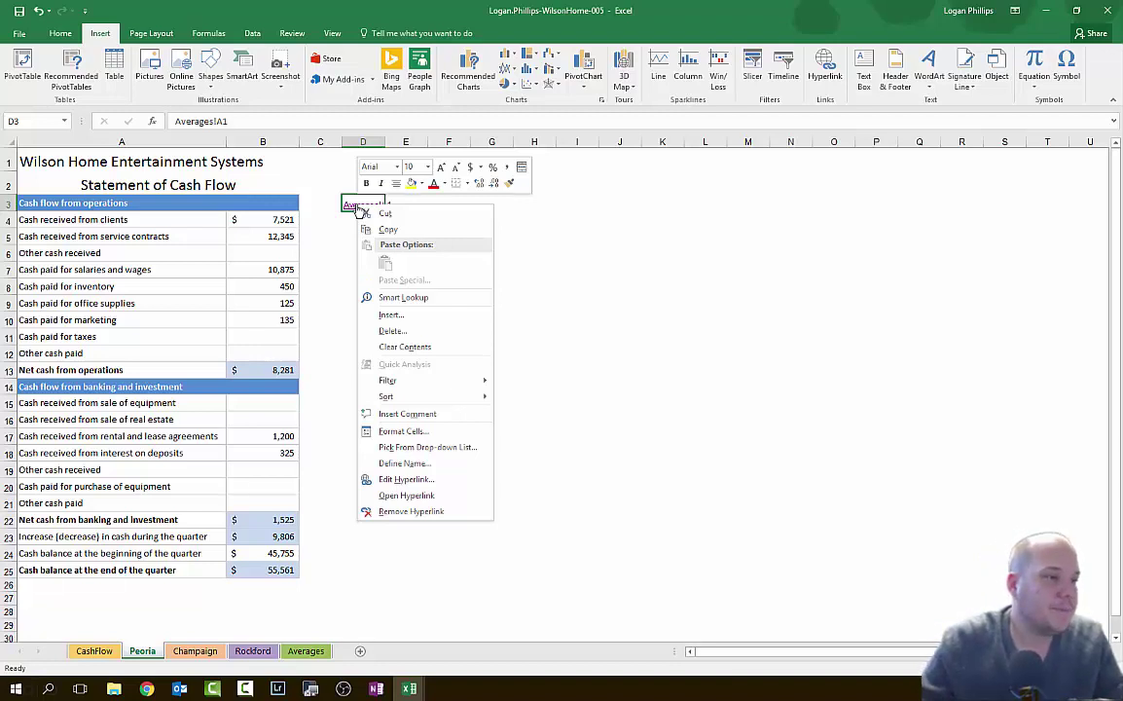
Copy Peoria's D3 and paste it as a link into Champaign's D3
{"action": "left_click", "coordinate": [419, 231]}
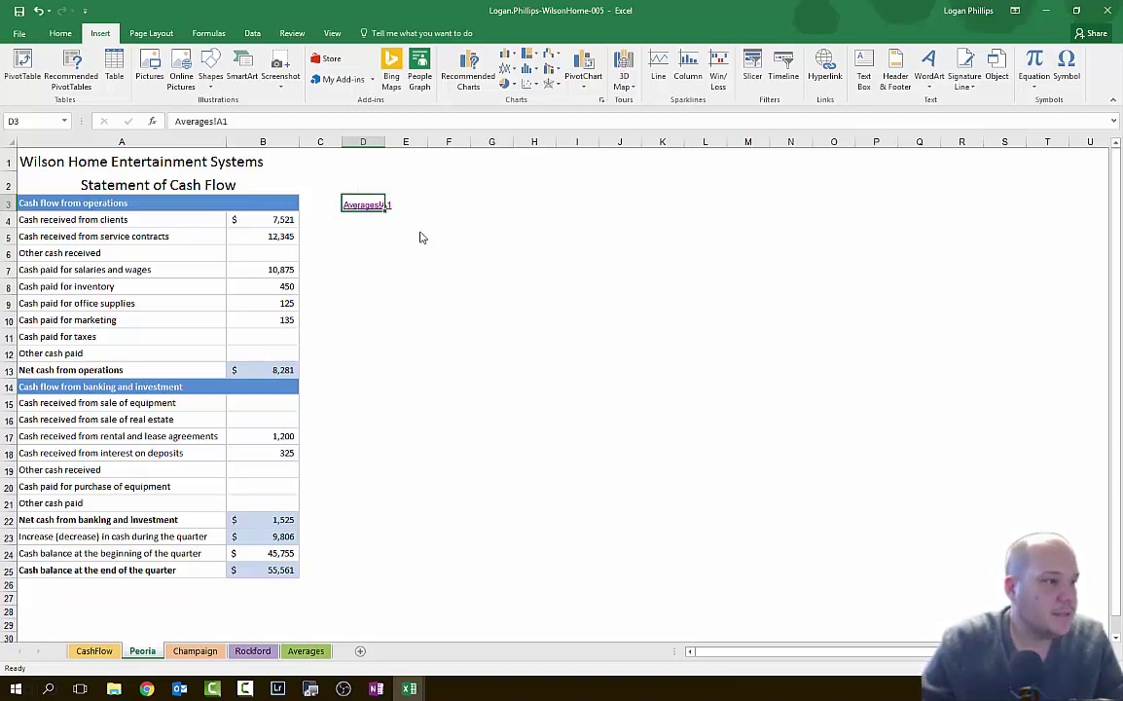
{"action": "left_click", "coordinate": [195, 650]}
{"action": "left_click", "coordinate": [363, 202]}
{"action": "right_click", "coordinate": [364, 202]}
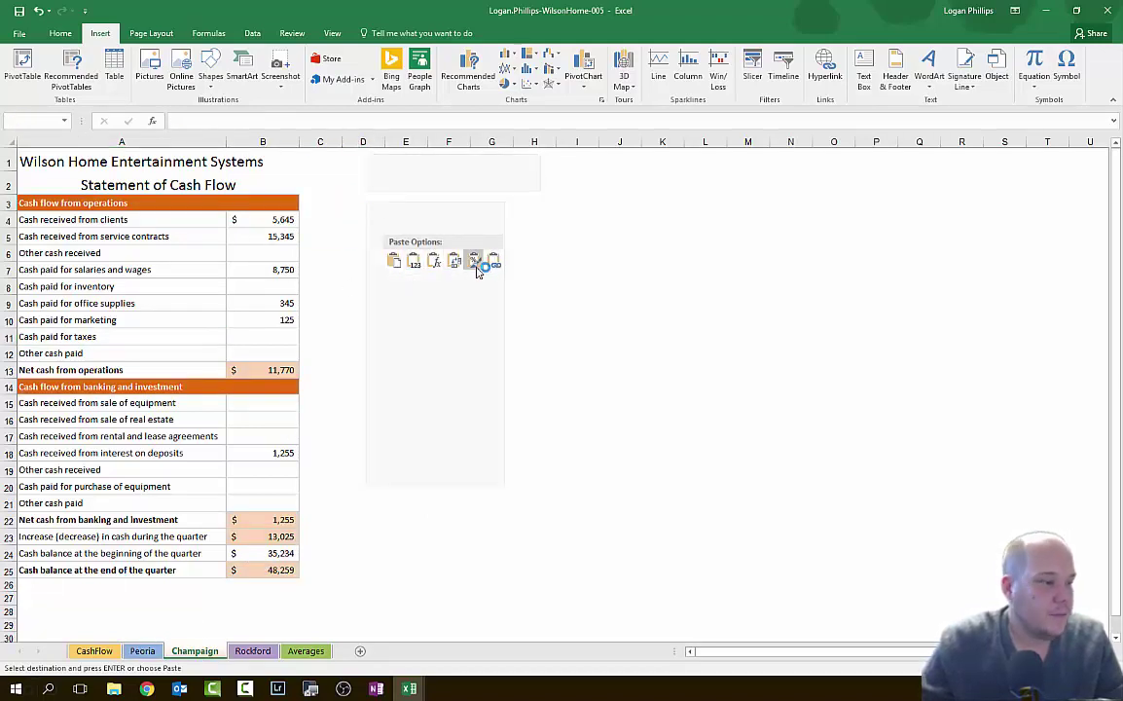
{"action": "left_click", "coordinate": [493, 263]}
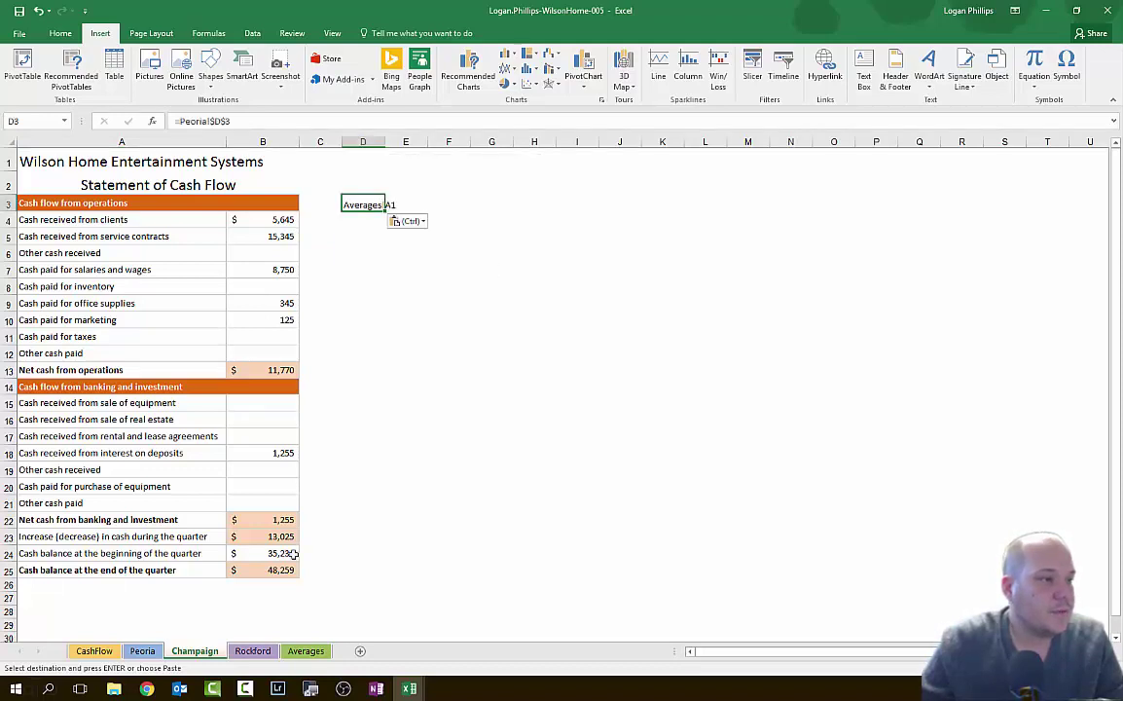
Paste the same link into Rockford's D3, check it, and step back to Peoria
{"action": "left_click", "coordinate": [251, 652]}
{"action": "left_click", "coordinate": [363, 201]}
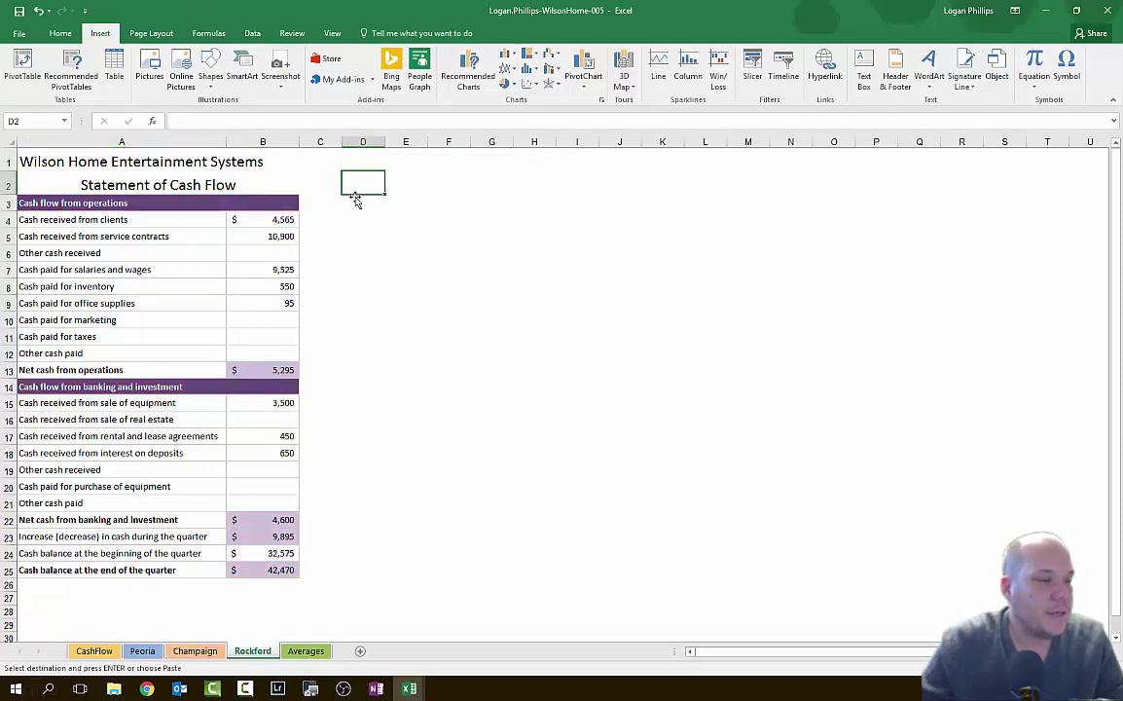
{"action": "right_click", "coordinate": [364, 202]}
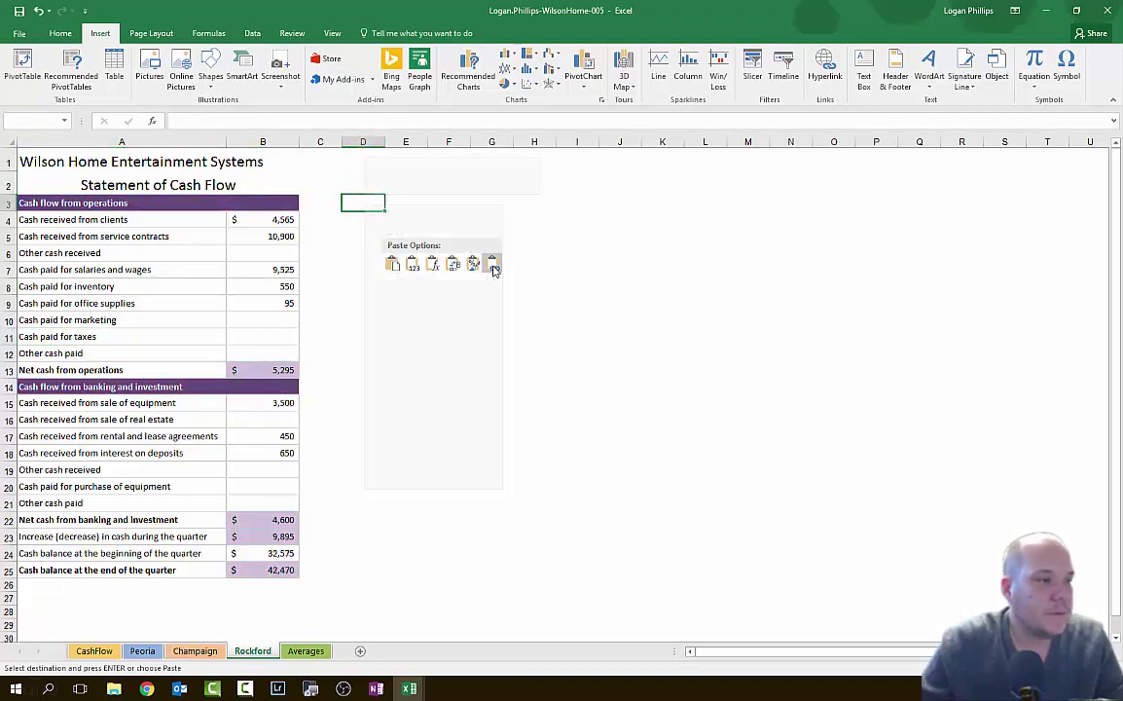
{"action": "left_click", "coordinate": [494, 263]}
{"action": "left_click", "coordinate": [574, 370]}
{"action": "left_click", "coordinate": [363, 204]}
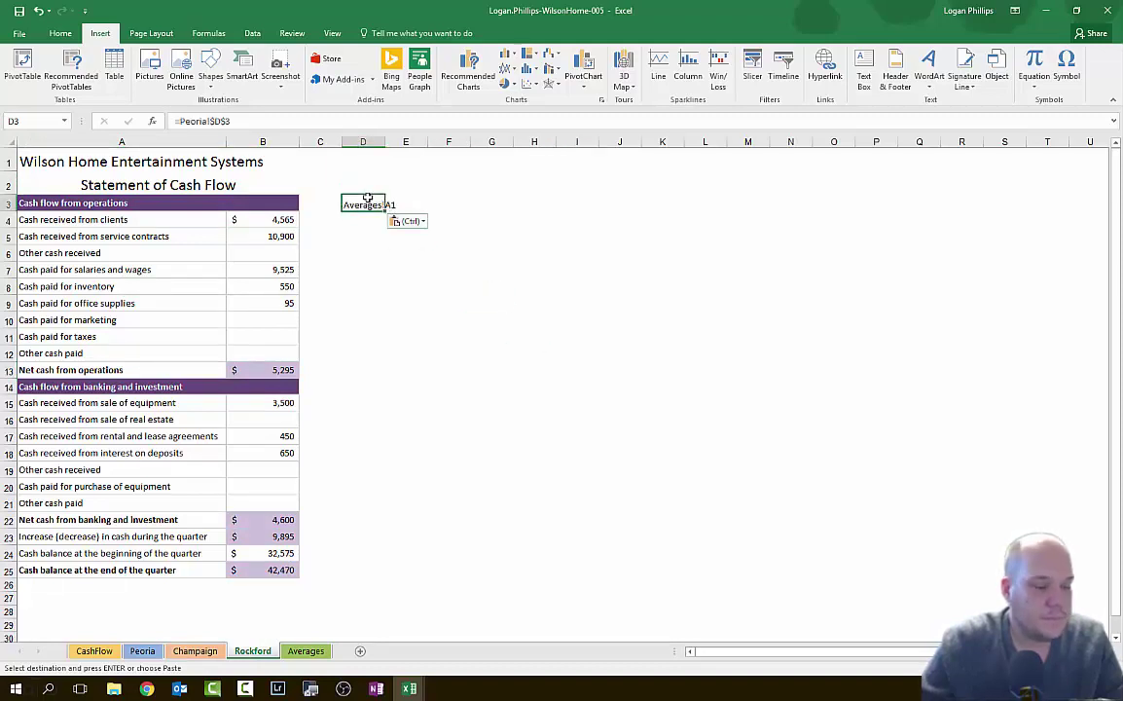
{"action": "left_click", "coordinate": [363, 269]}
{"action": "left_click", "coordinate": [363, 203]}
{"action": "key", "text": "ctrl+Page_Up"}
{"action": "key", "text": "ctrl+Page_Up"}
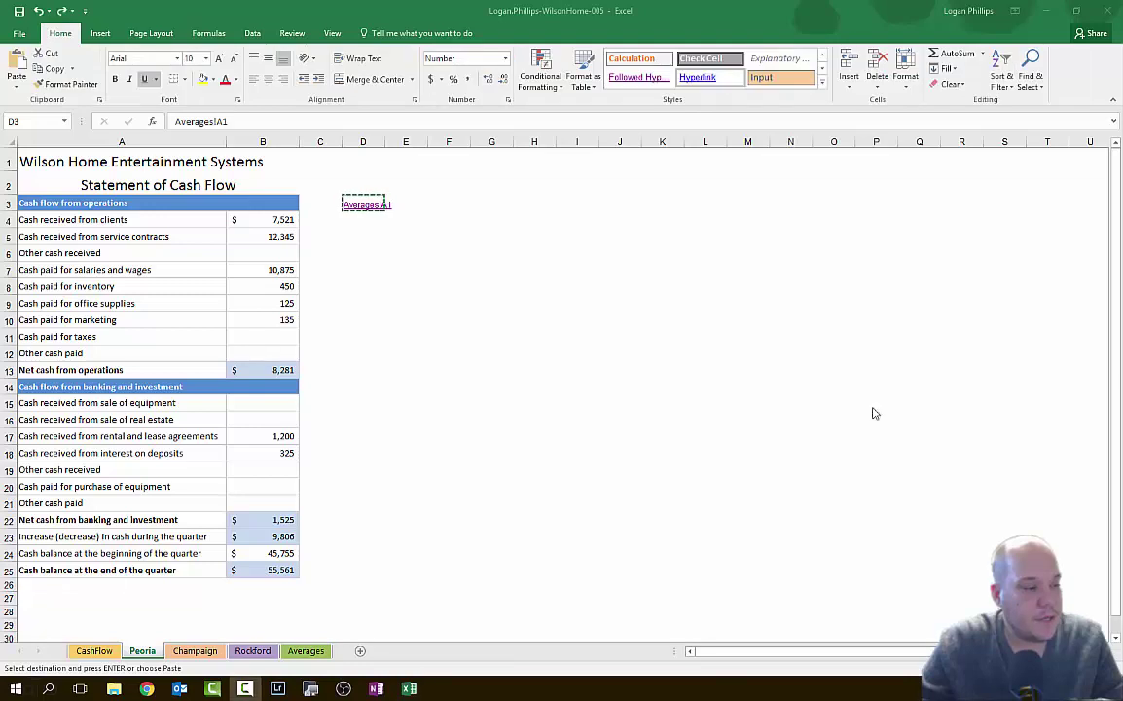
{"action": "left_click", "coordinate": [195, 652]}
{"action": "left_click", "coordinate": [250, 652]}
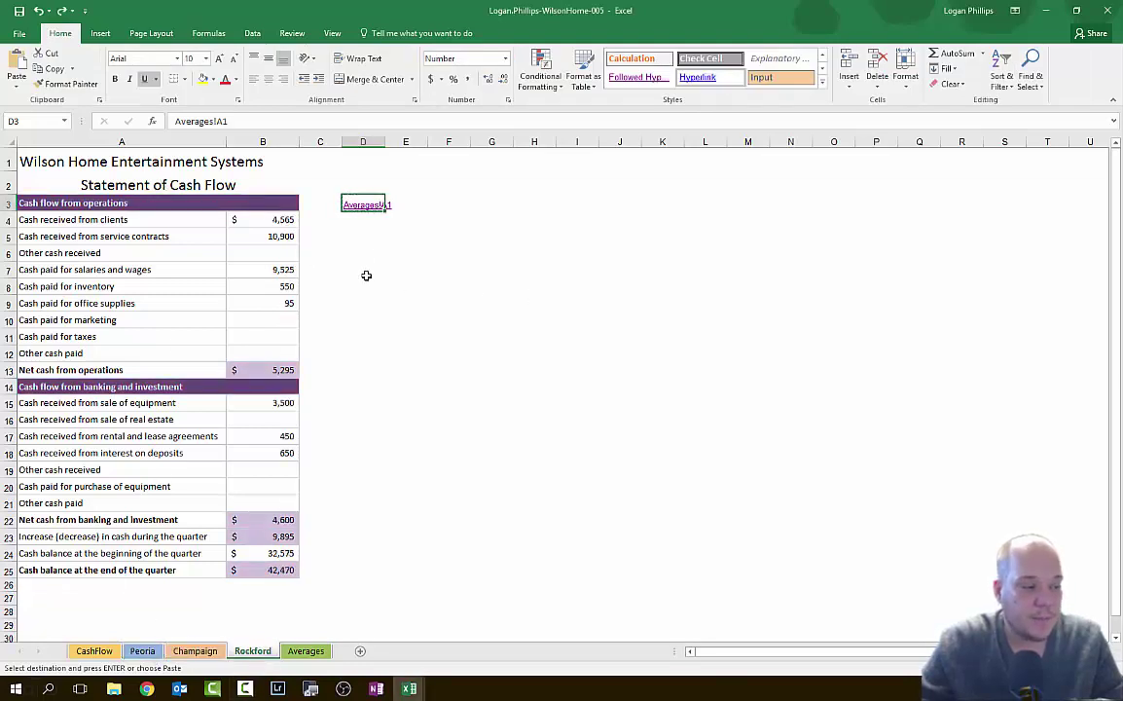
{"action": "left_click", "coordinate": [143, 651]}
{"action": "left_click", "coordinate": [285, 652]}
{"action": "left_click", "coordinate": [252, 652]}
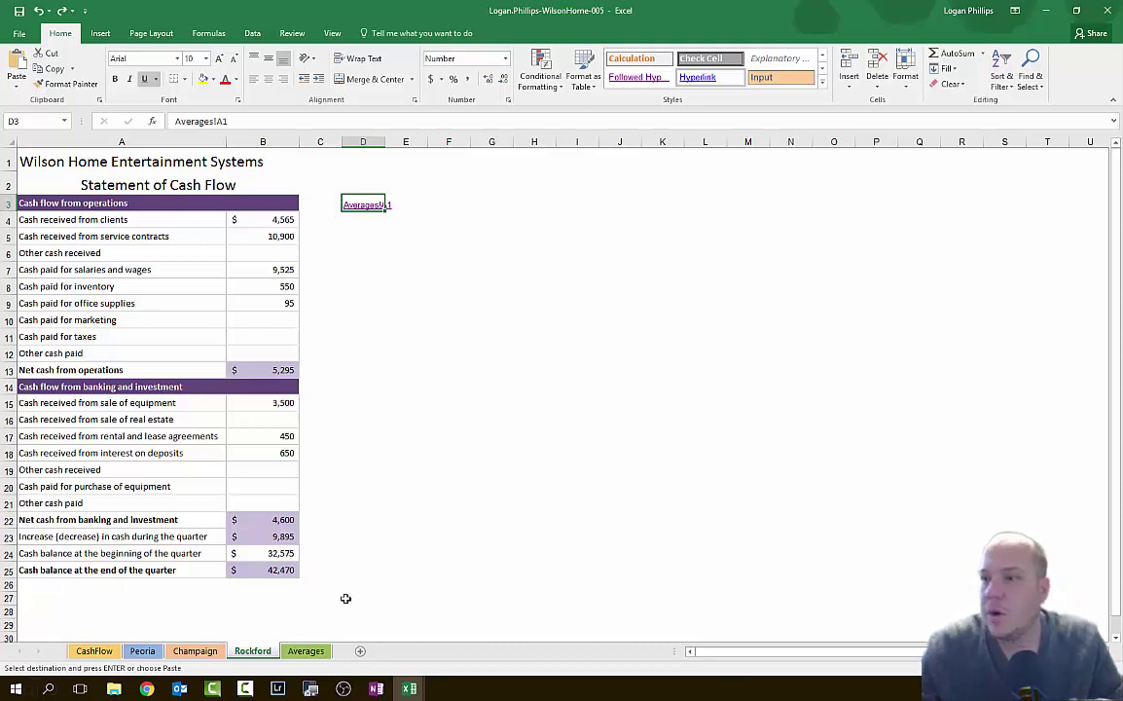
{"action": "left_click", "coordinate": [144, 651]}
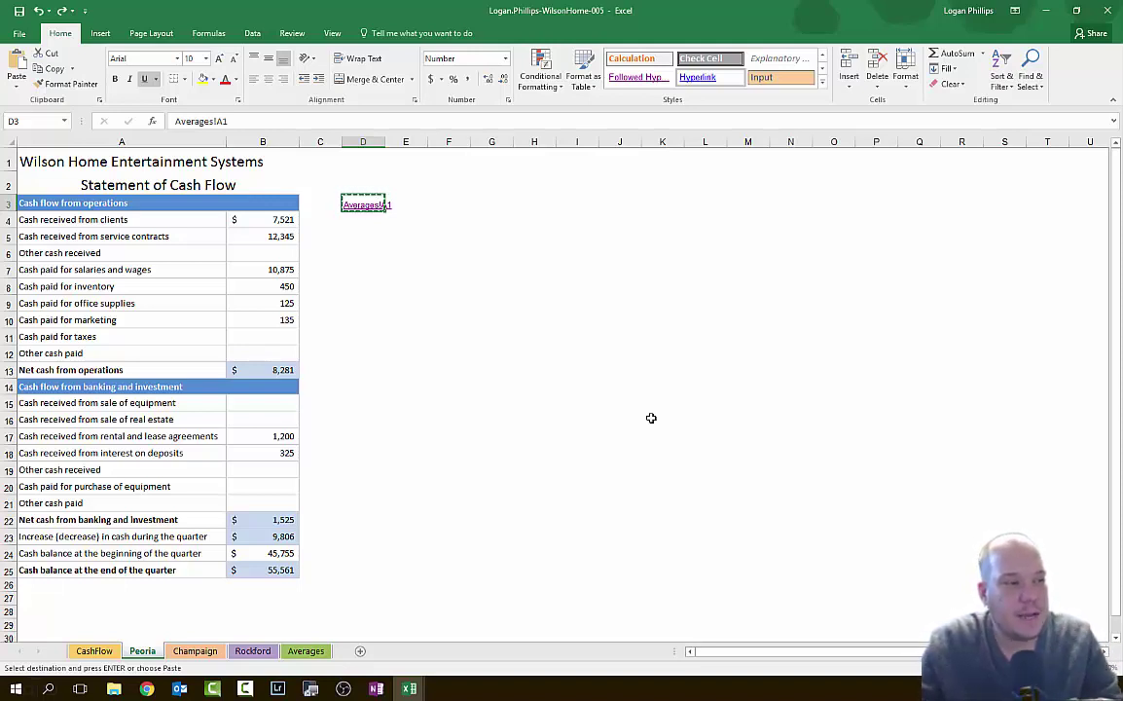
{"action": "key", "text": "Escape"}
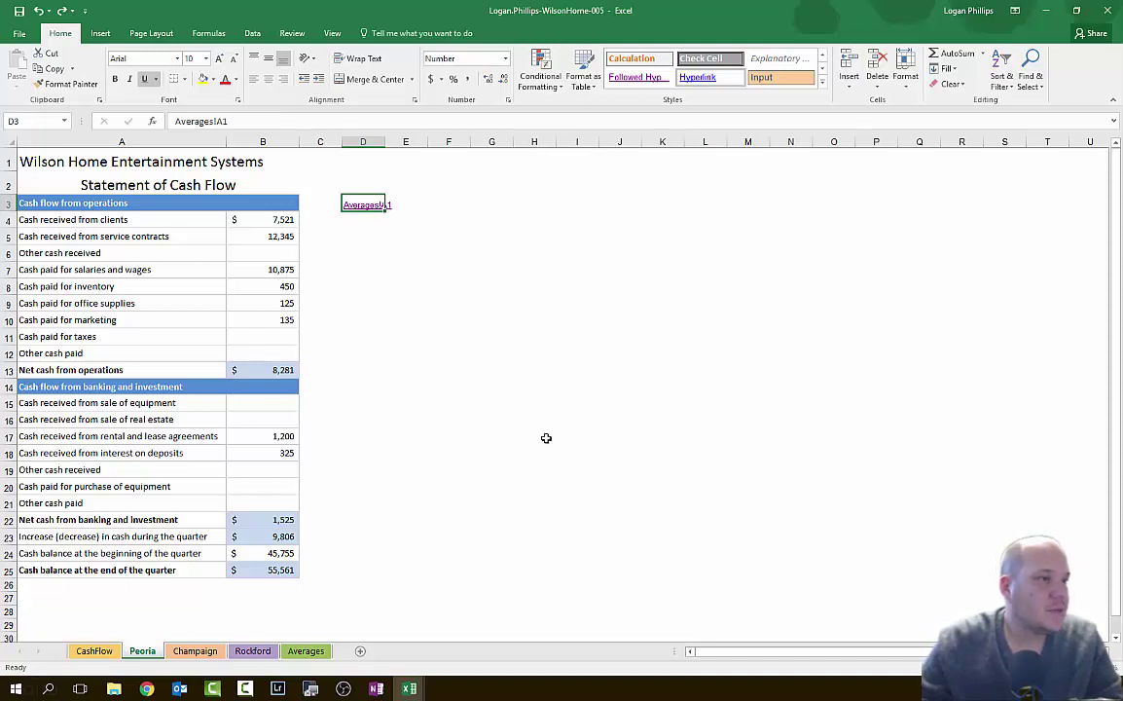
{"action": "left_click", "coordinate": [427, 357]}
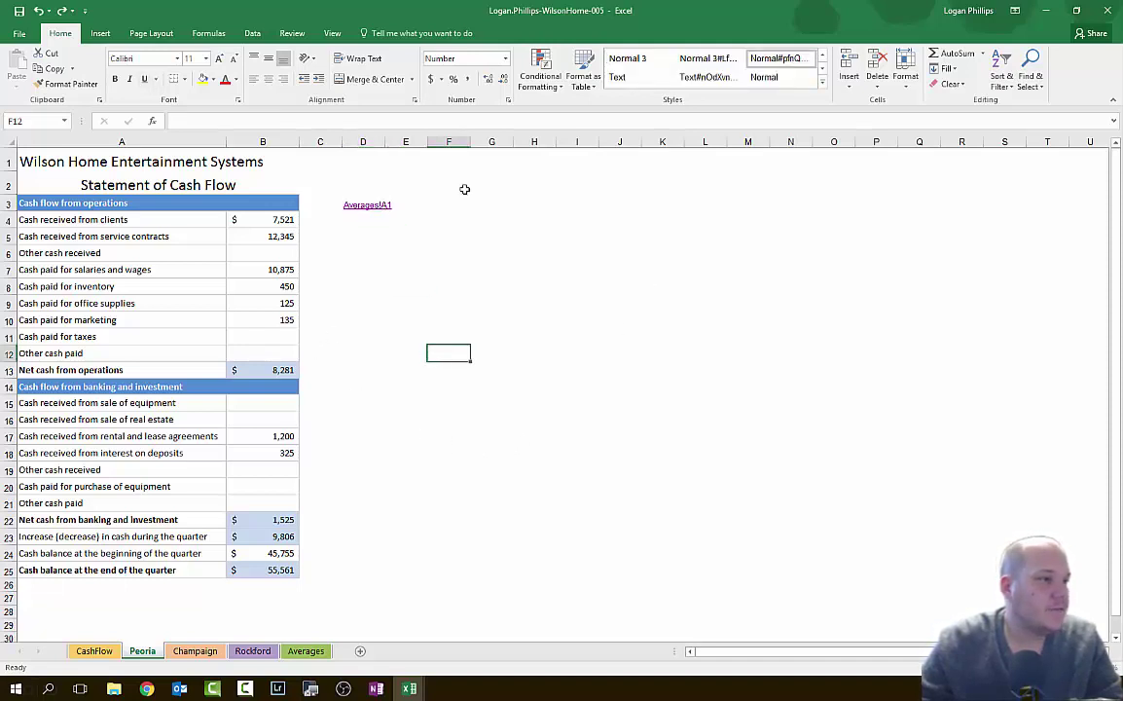
{"action": "left_click", "coordinate": [363, 144]}
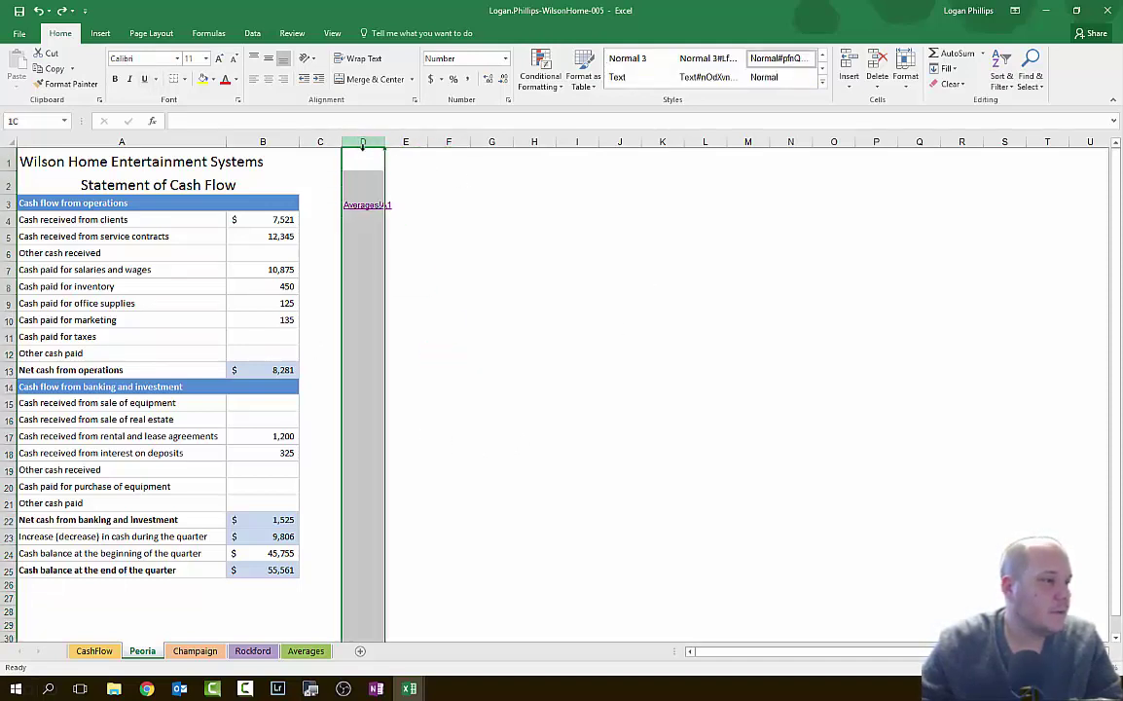
{"action": "left_click", "coordinate": [395, 273]}
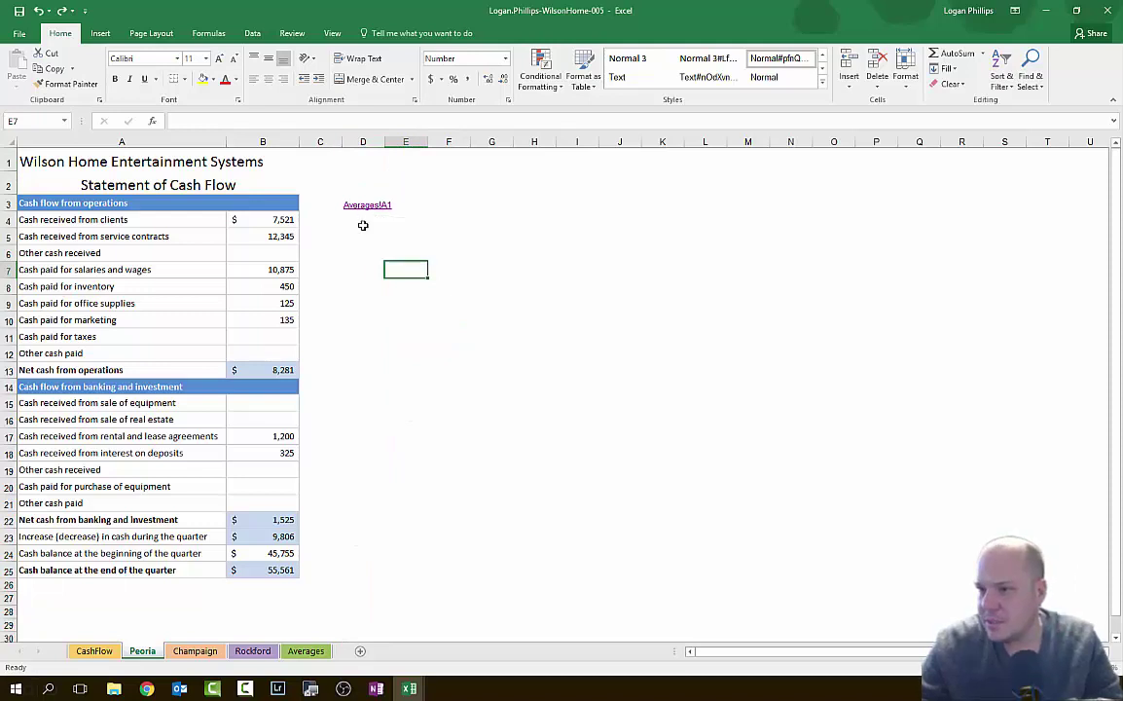
{"action": "left_click", "coordinate": [361, 231]}
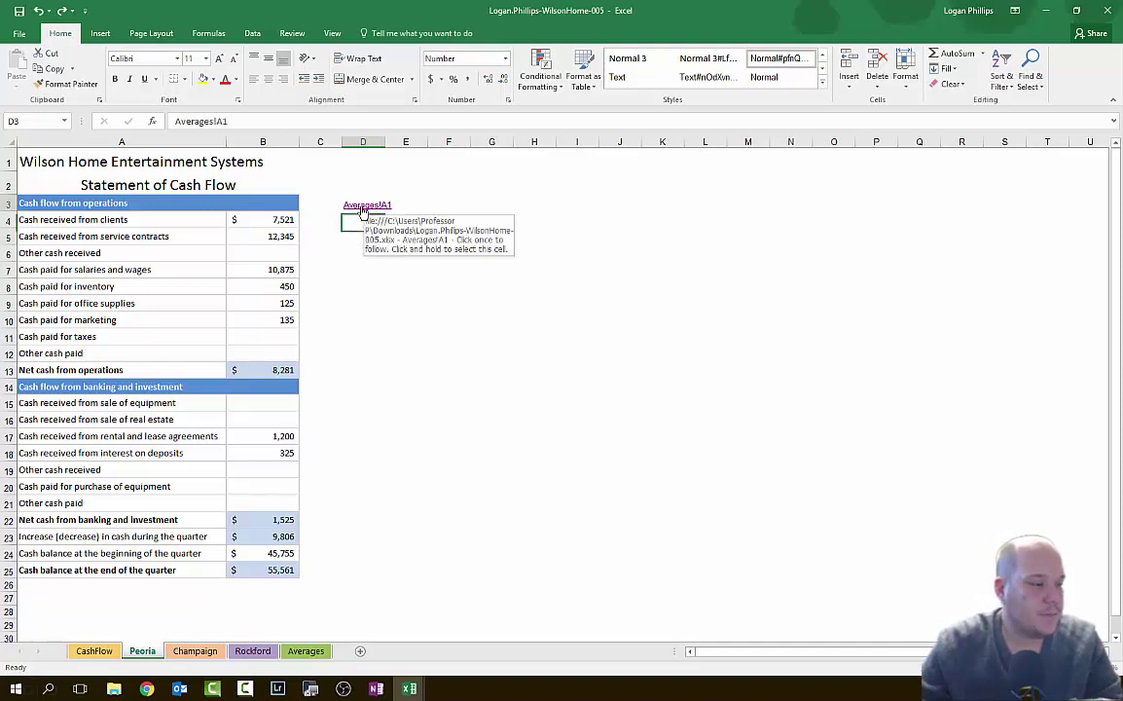
{"action": "left_click", "coordinate": [363, 206]}
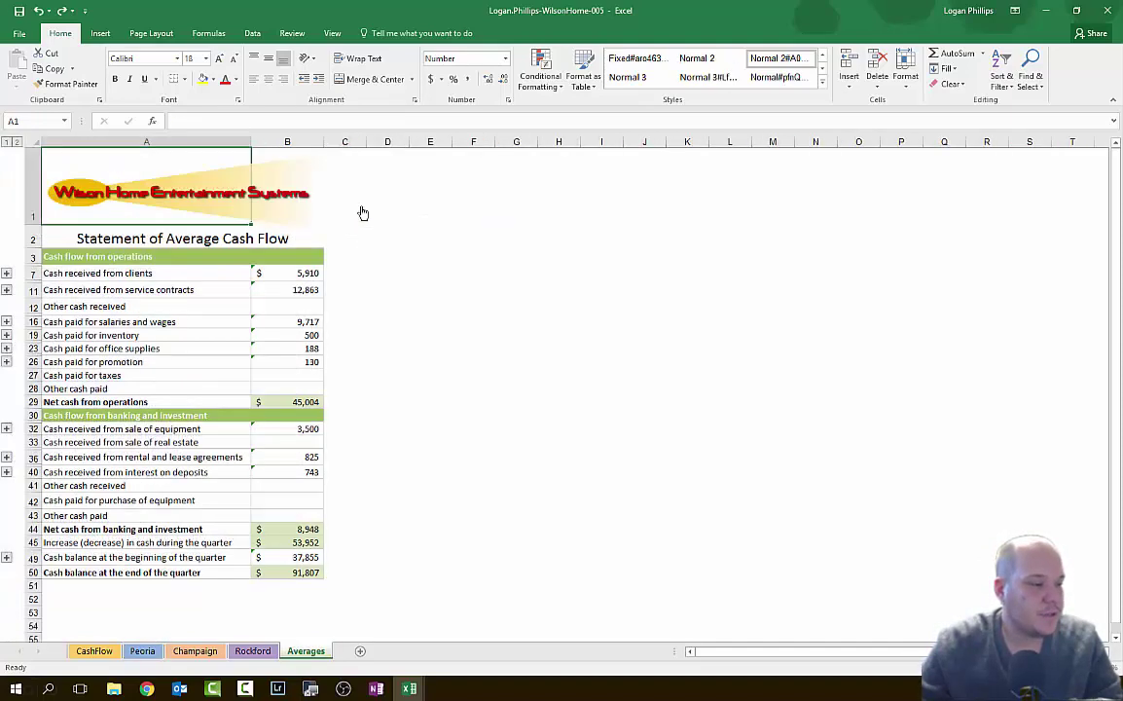
{"action": "left_click", "coordinate": [195, 650]}
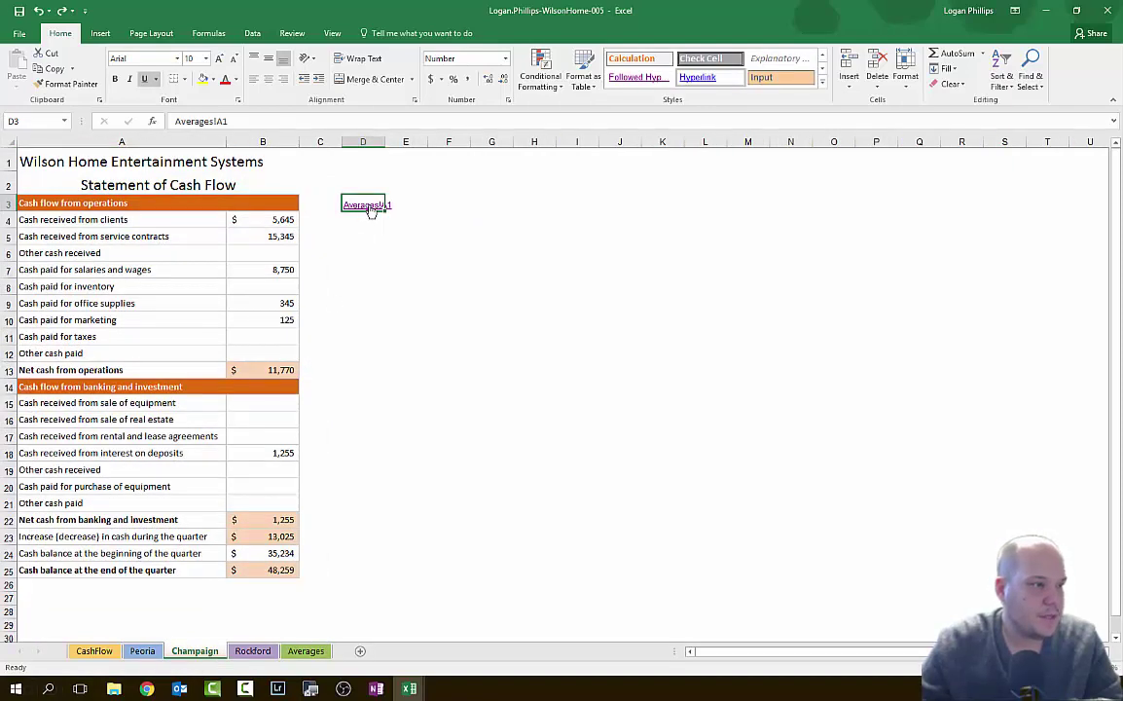
{"action": "left_click", "coordinate": [368, 207]}
{"action": "left_click", "coordinate": [252, 650]}
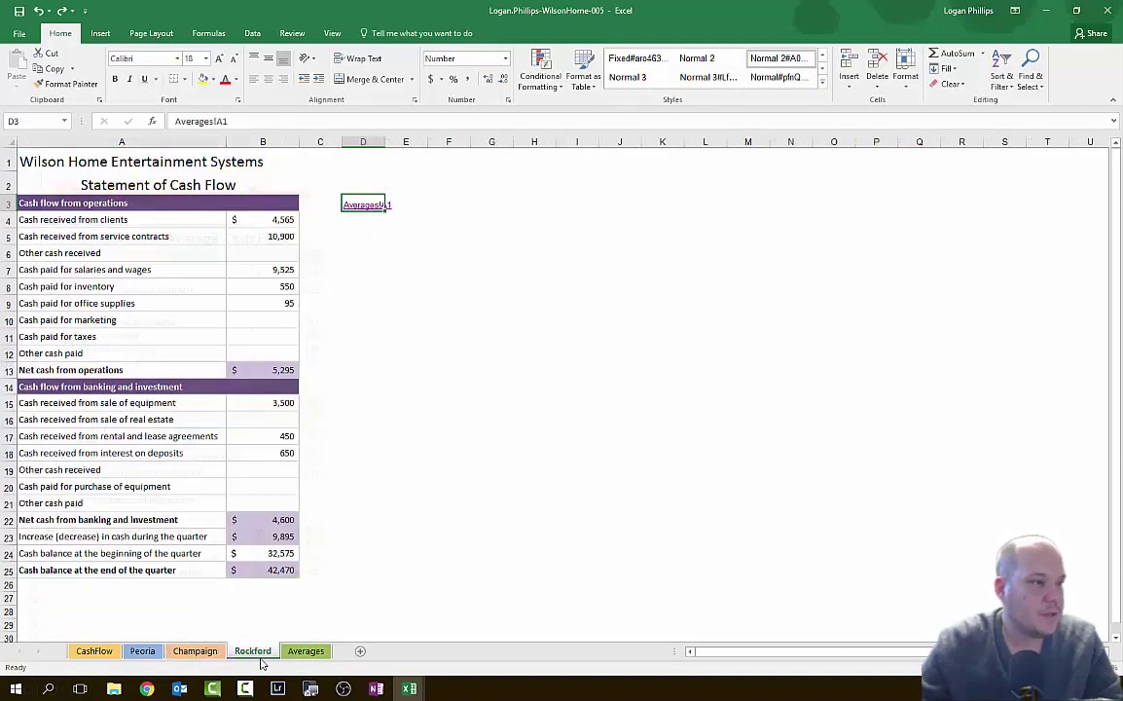
{"action": "left_click", "coordinate": [366, 206]}
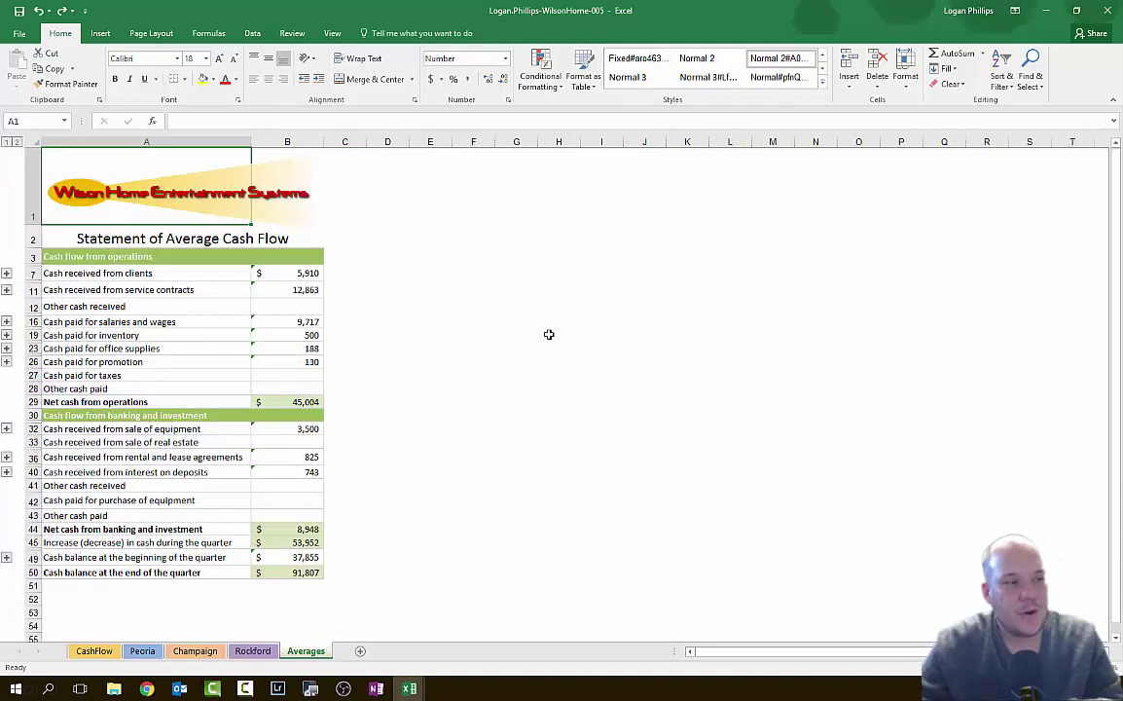
{"action": "left_click", "coordinate": [143, 650]}
{"action": "left_click", "coordinate": [535, 332]}
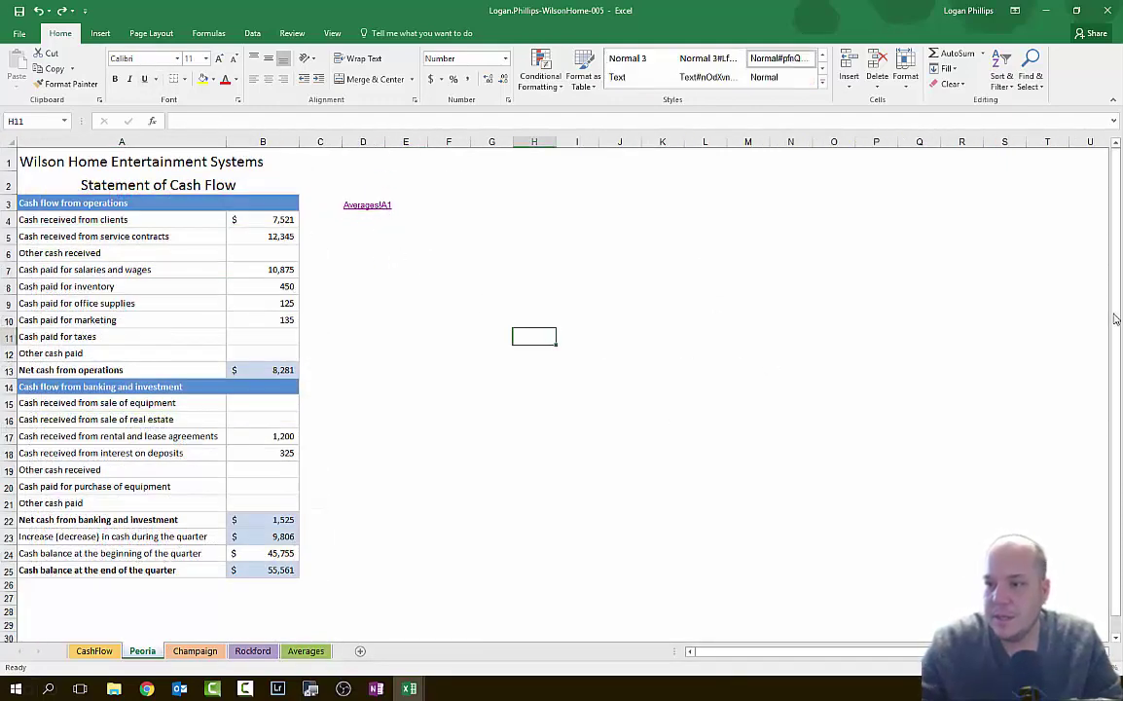
{"action": "left_click", "coordinate": [146, 688]}
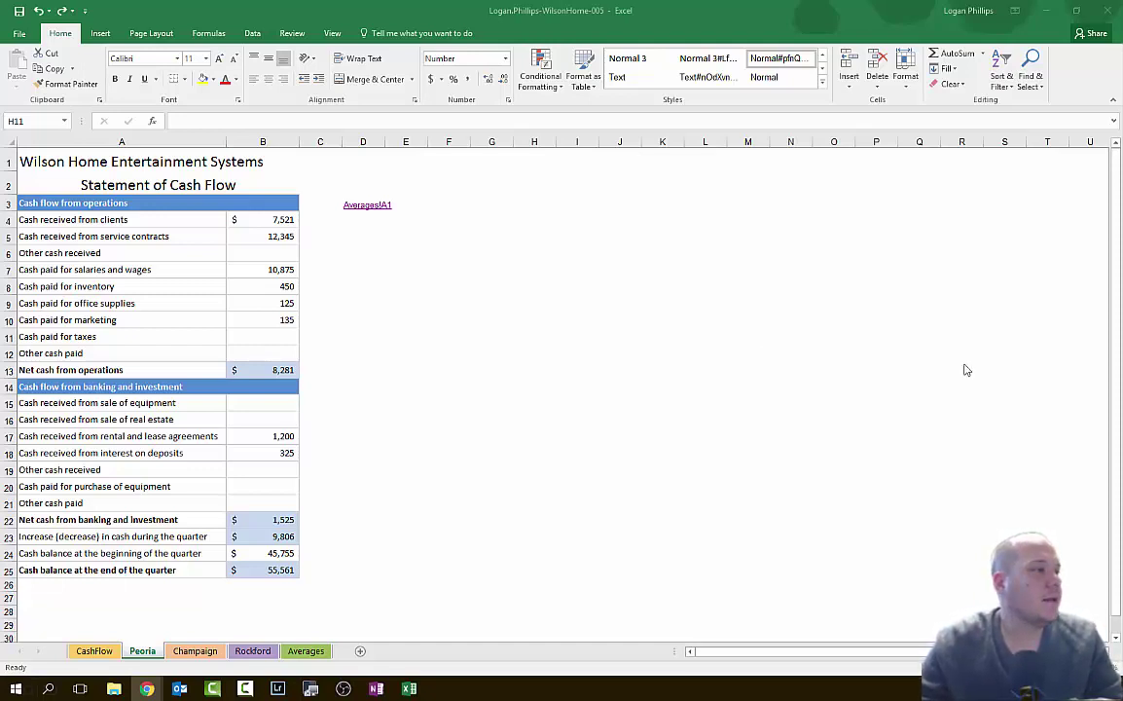
Save the workbook to the Desktop as an Excel workbook under its current name
{"action": "left_click", "coordinate": [26, 39]}
{"action": "left_click", "coordinate": [46, 167]}
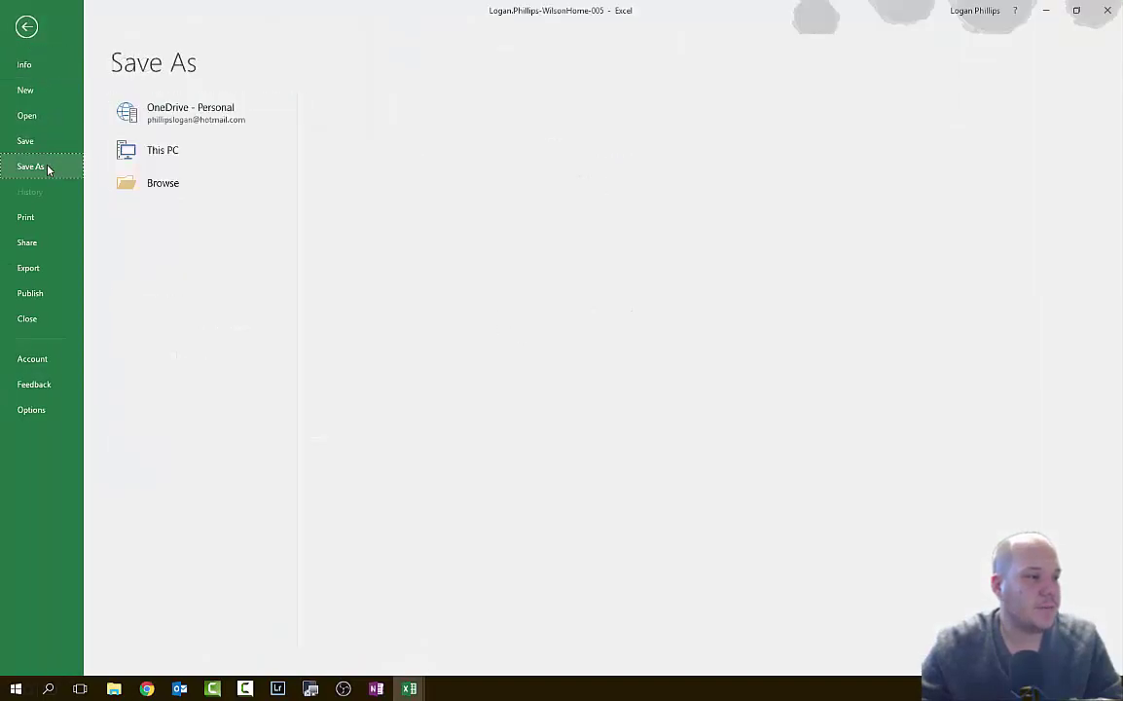
{"action": "left_click", "coordinate": [130, 151]}
{"action": "left_click", "coordinate": [418, 166]}
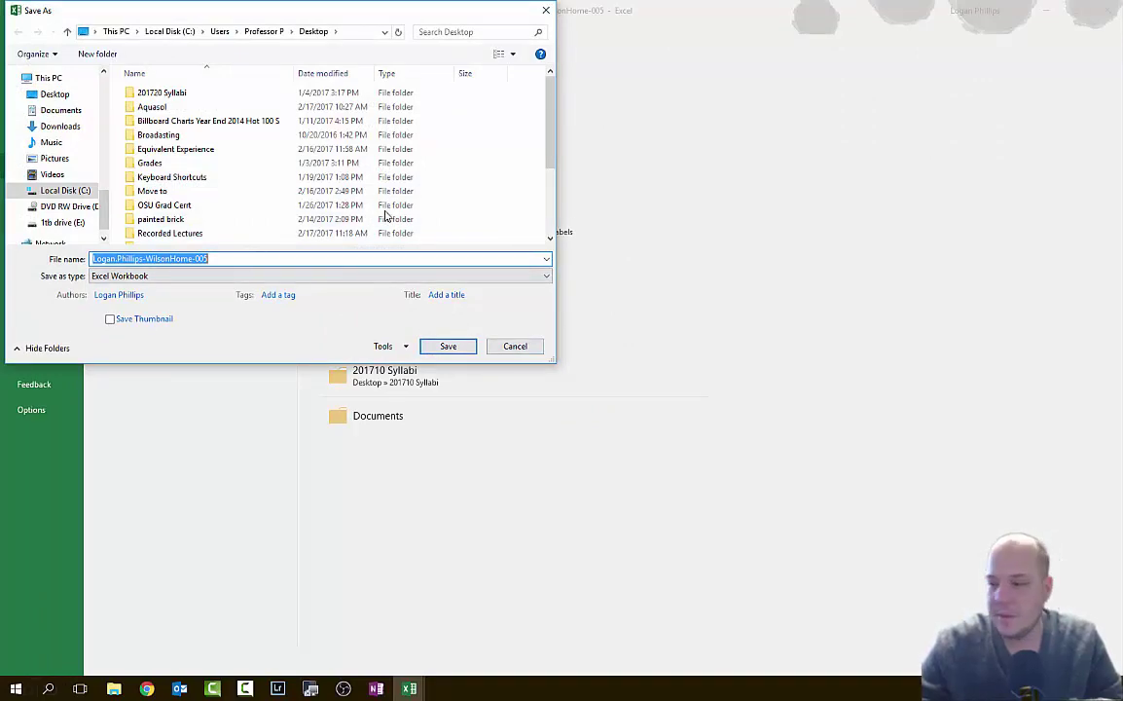
{"action": "left_click", "coordinate": [471, 351]}
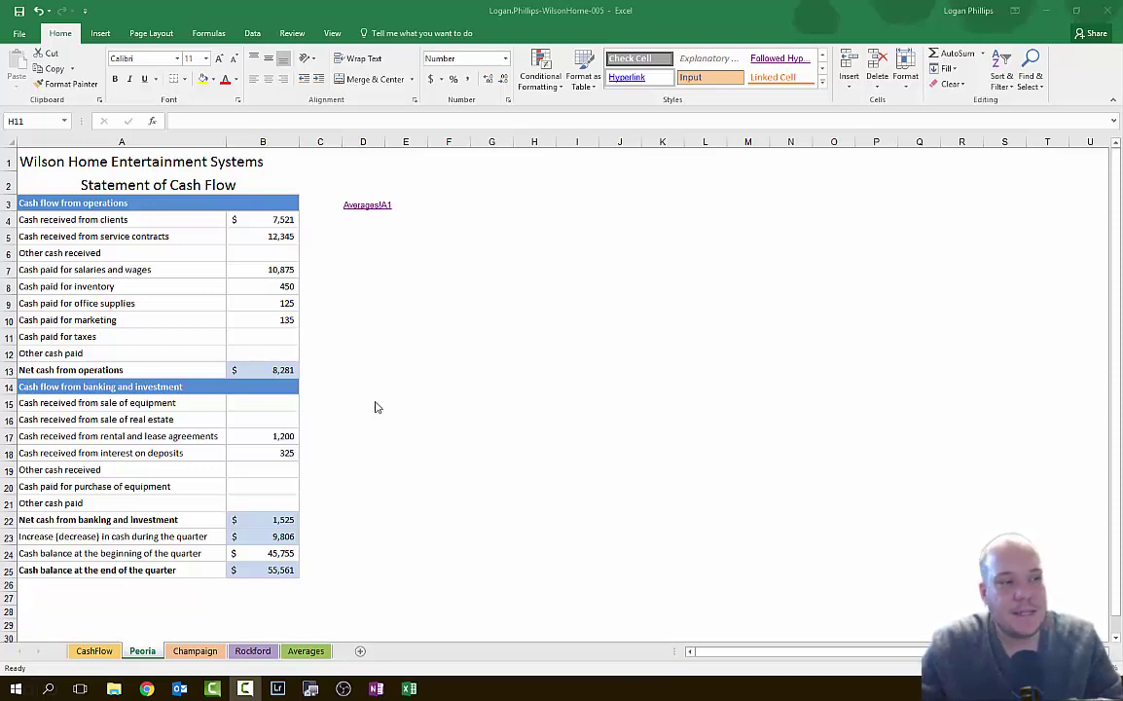
{"action": "left_click", "coordinate": [364, 236]}
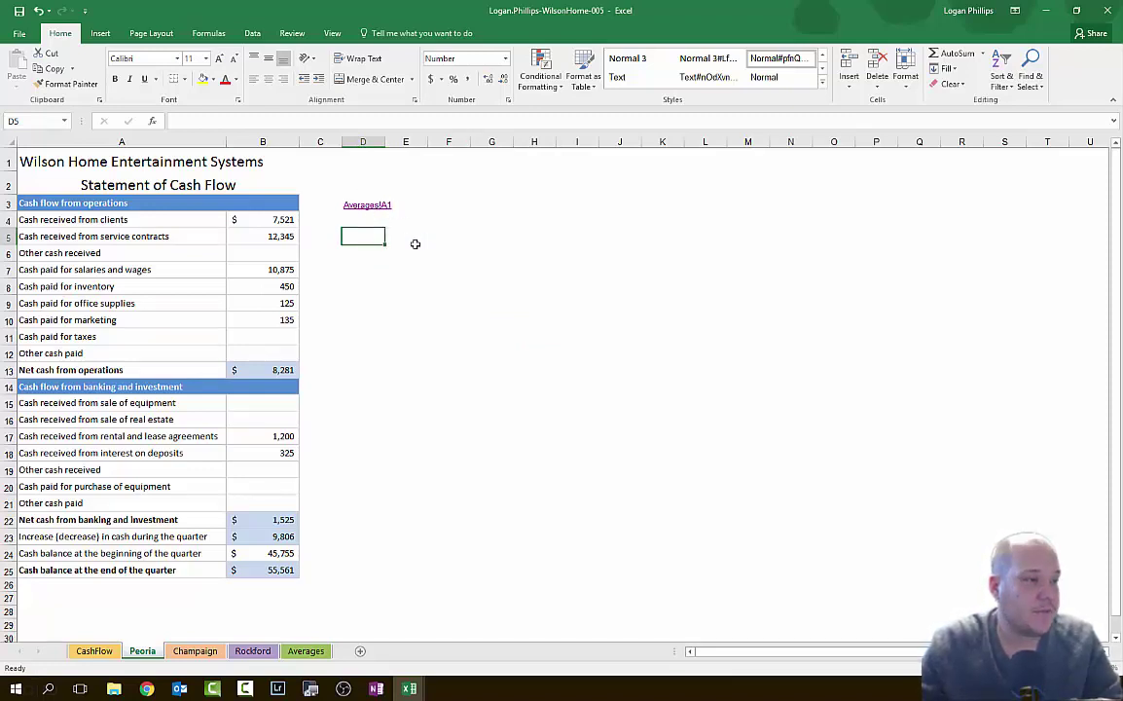
Change the Peoria D3 hyperlink's display text to 'Company Averages', then go to the Champaign sheet
{"action": "right_click", "coordinate": [355, 207]}
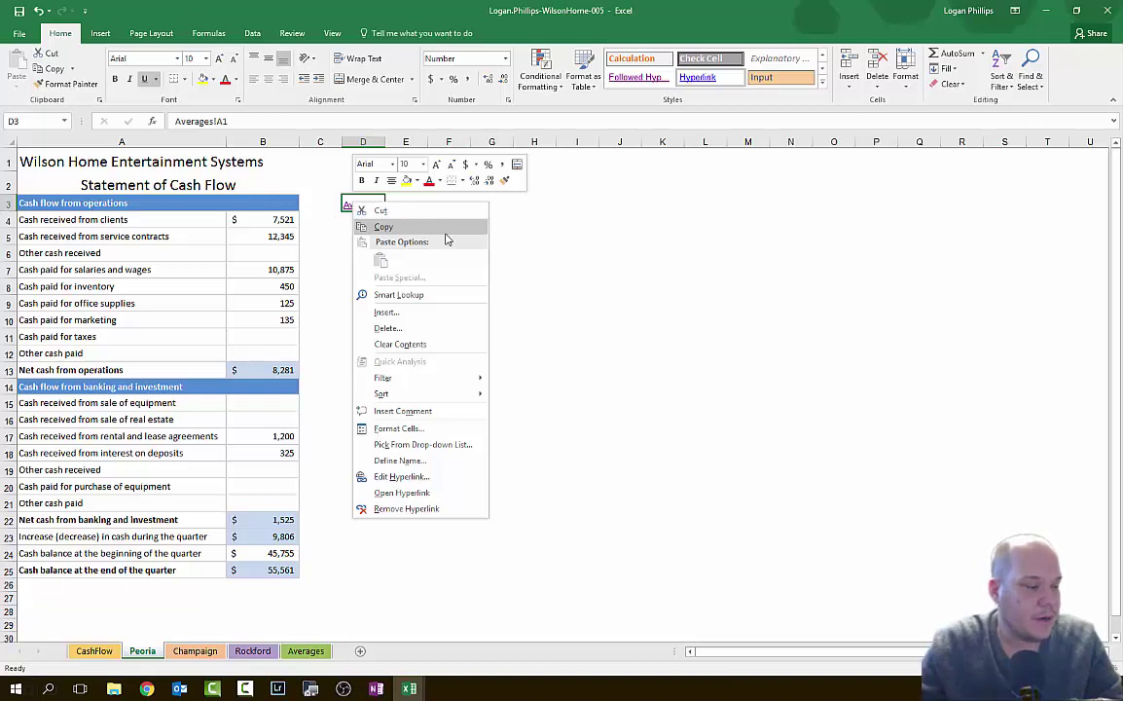
{"action": "left_click", "coordinate": [428, 477]}
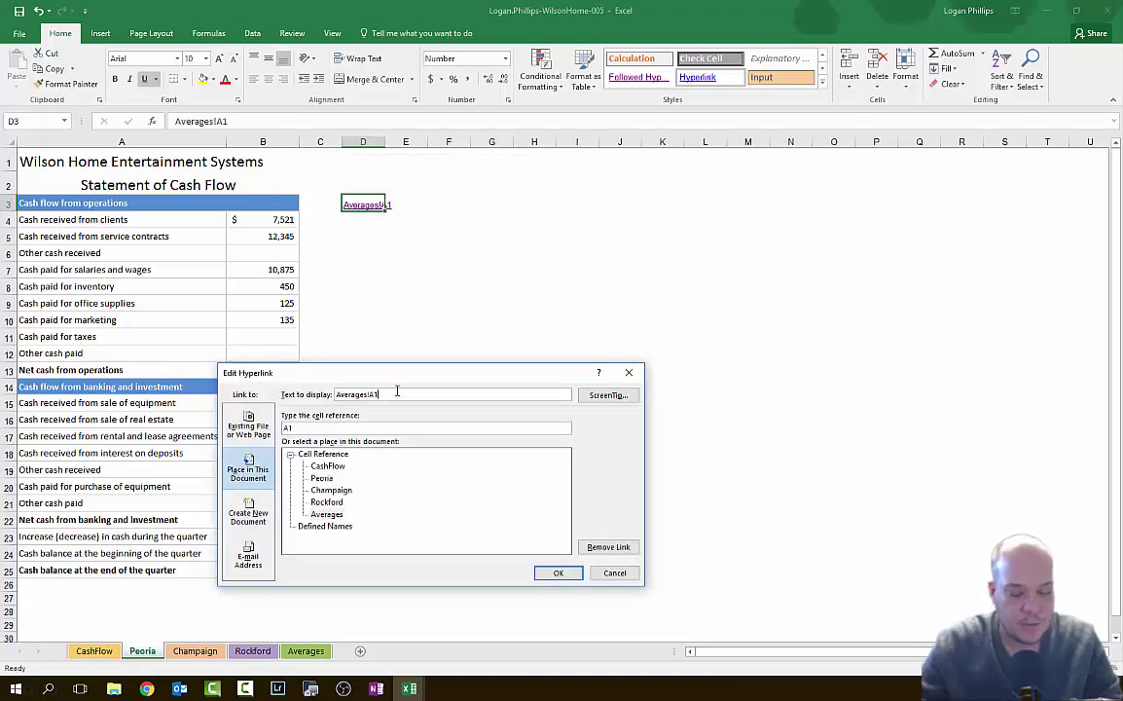
{"action": "double_click", "coordinate": [399, 394]}
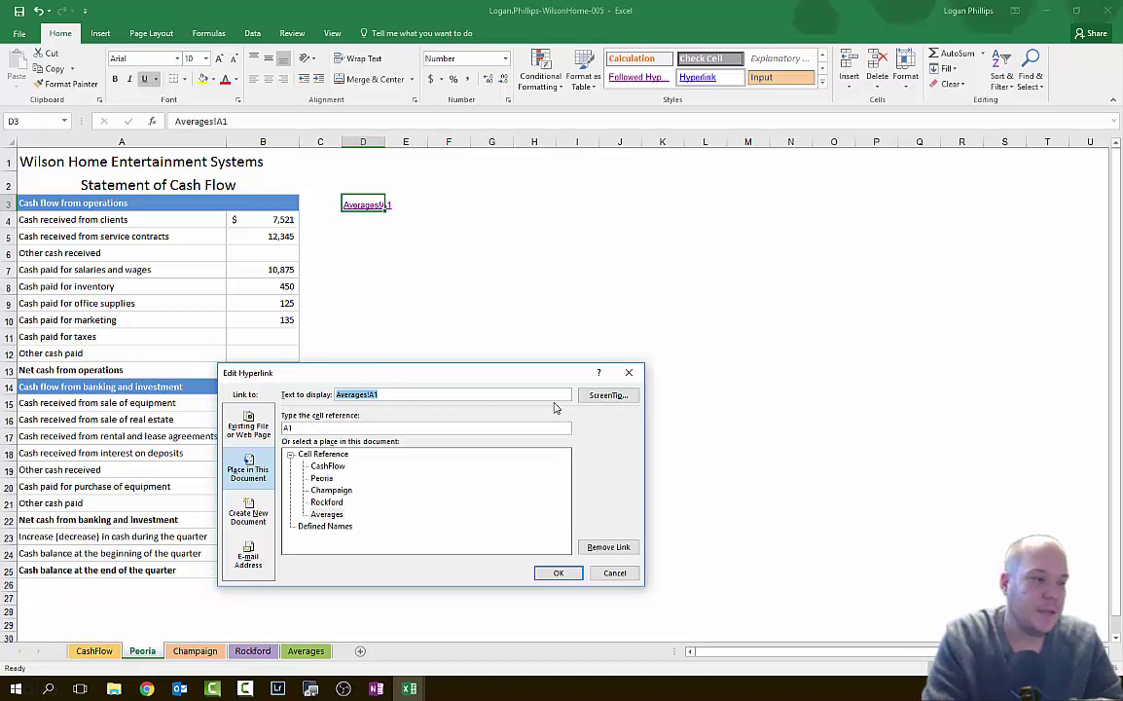
{"action": "type", "text": "Compan"}
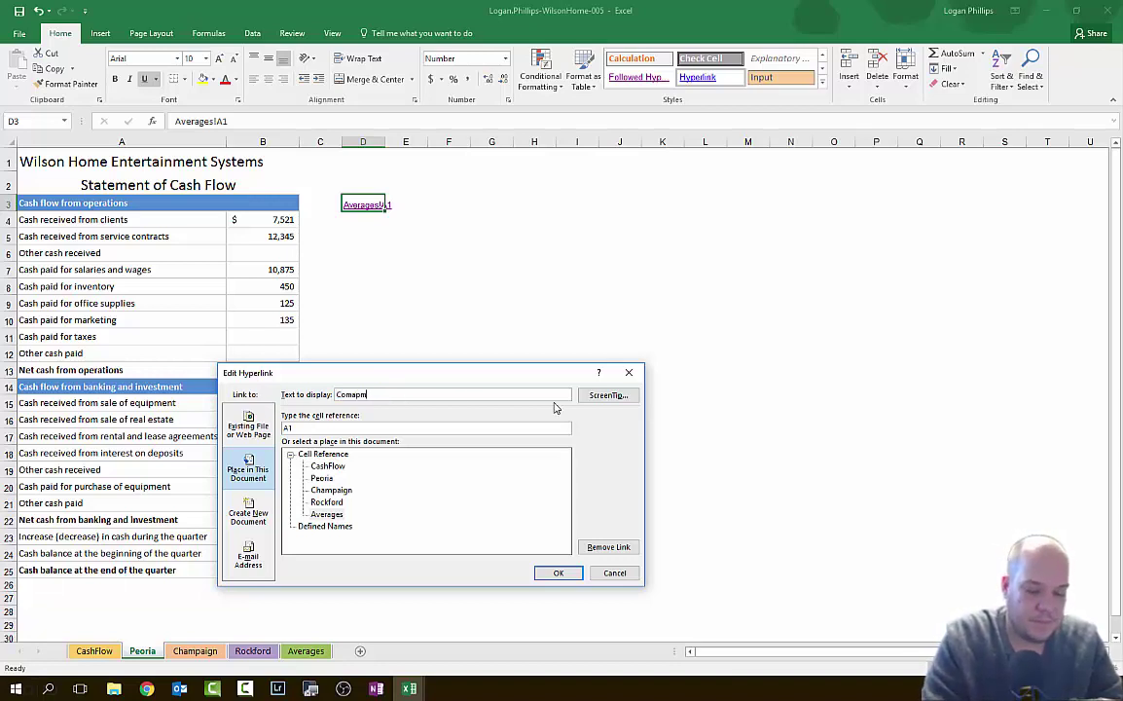
{"action": "key", "text": "BackSpace"}
{"action": "key", "text": "BackSpace"}
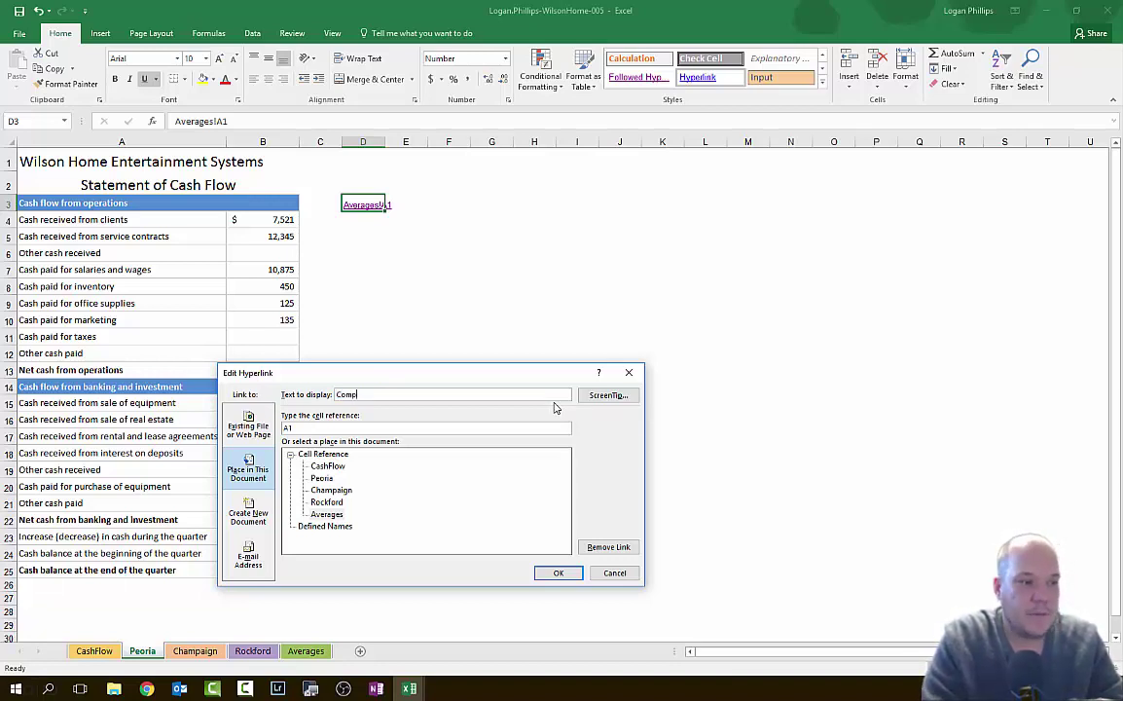
{"action": "type", "text": "Averages"}
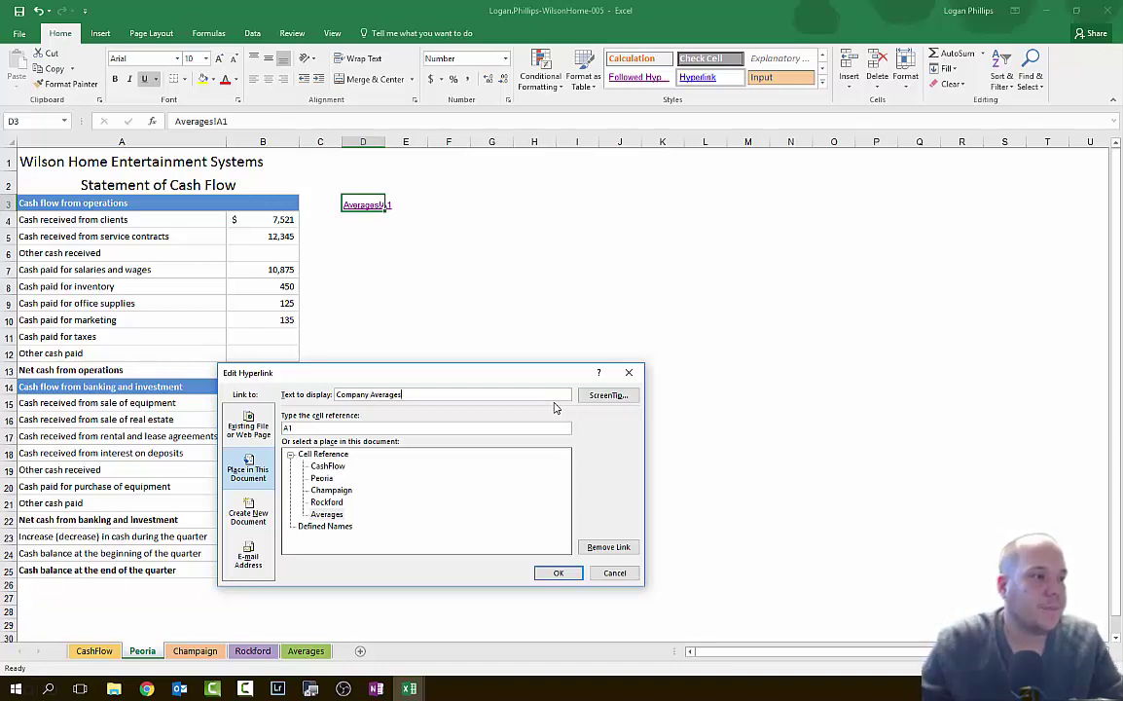
{"action": "left_click", "coordinate": [557, 573]}
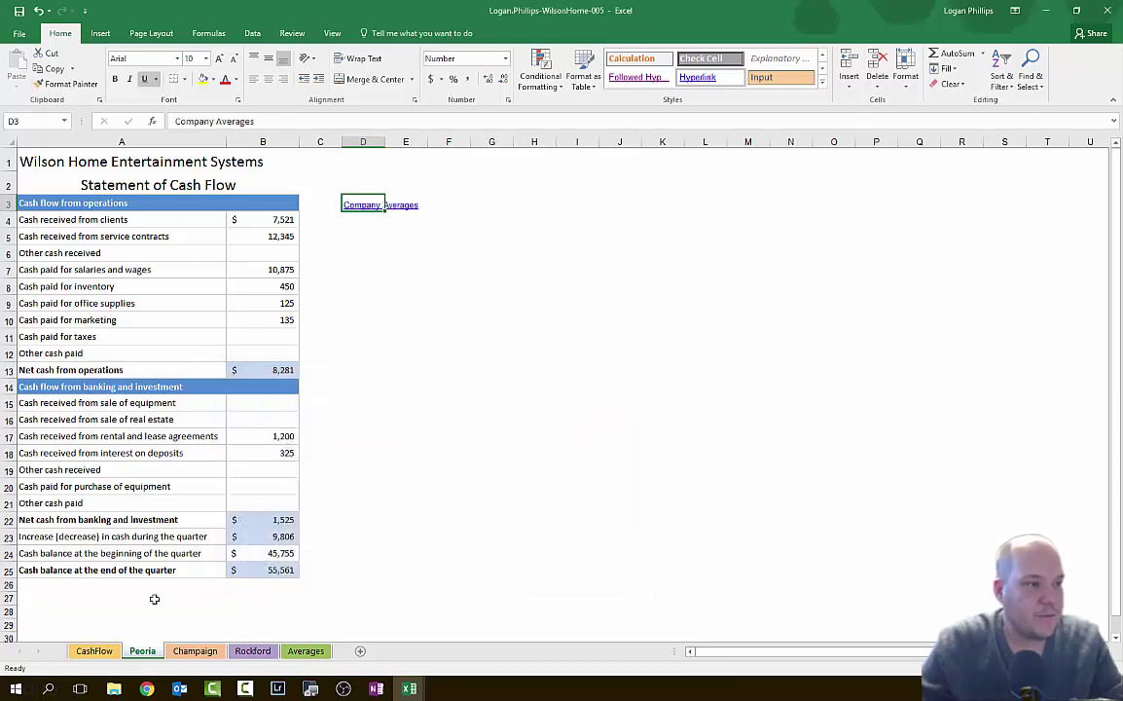
{"action": "left_click", "coordinate": [201, 652]}
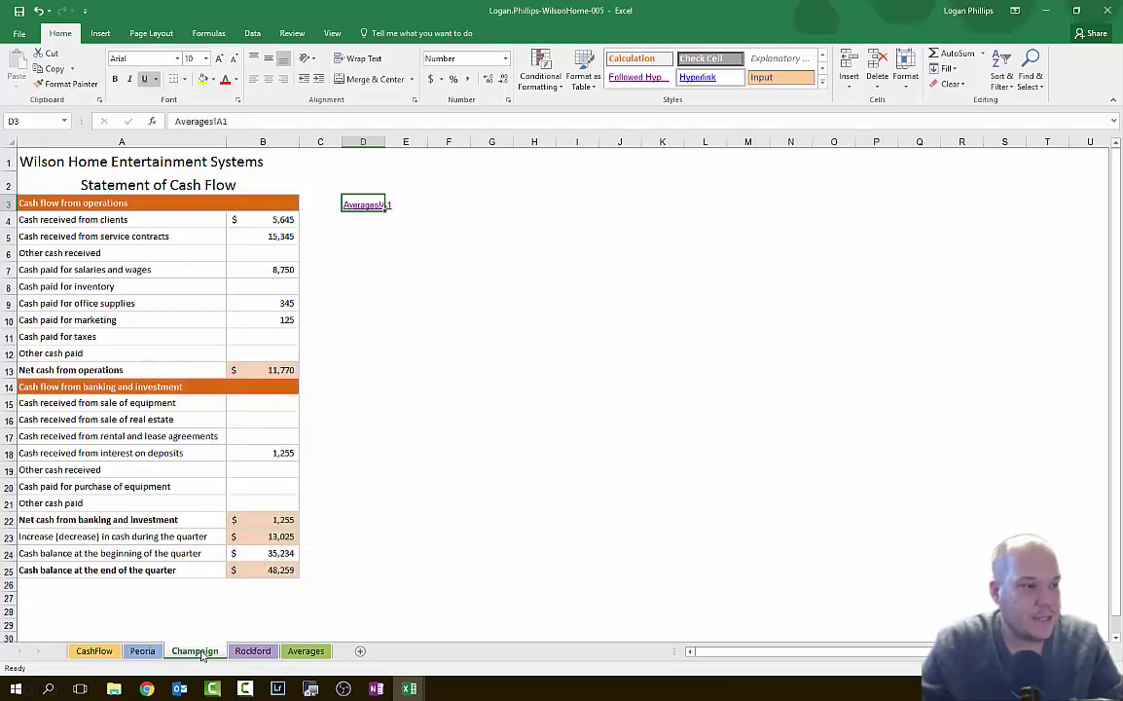
Copy the 'Company Averages' link cell D3 from the Peoria sheet
{"action": "right_click", "coordinate": [364, 200]}
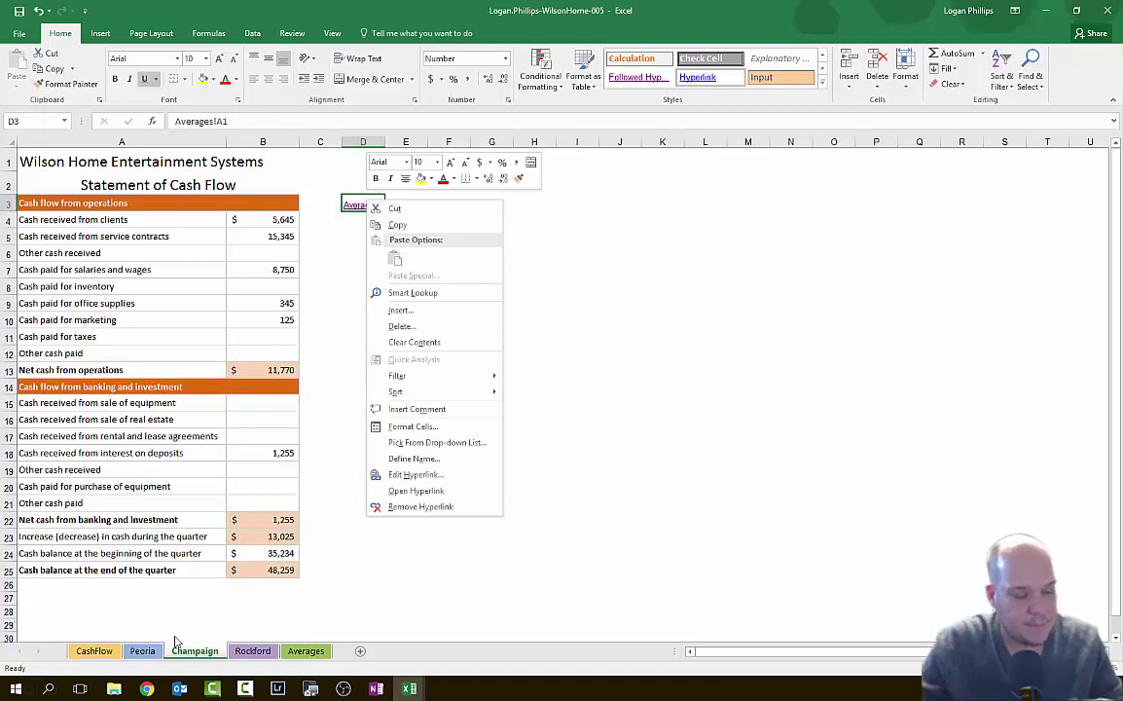
{"action": "left_click", "coordinate": [146, 657]}
{"action": "left_click", "coordinate": [143, 652]}
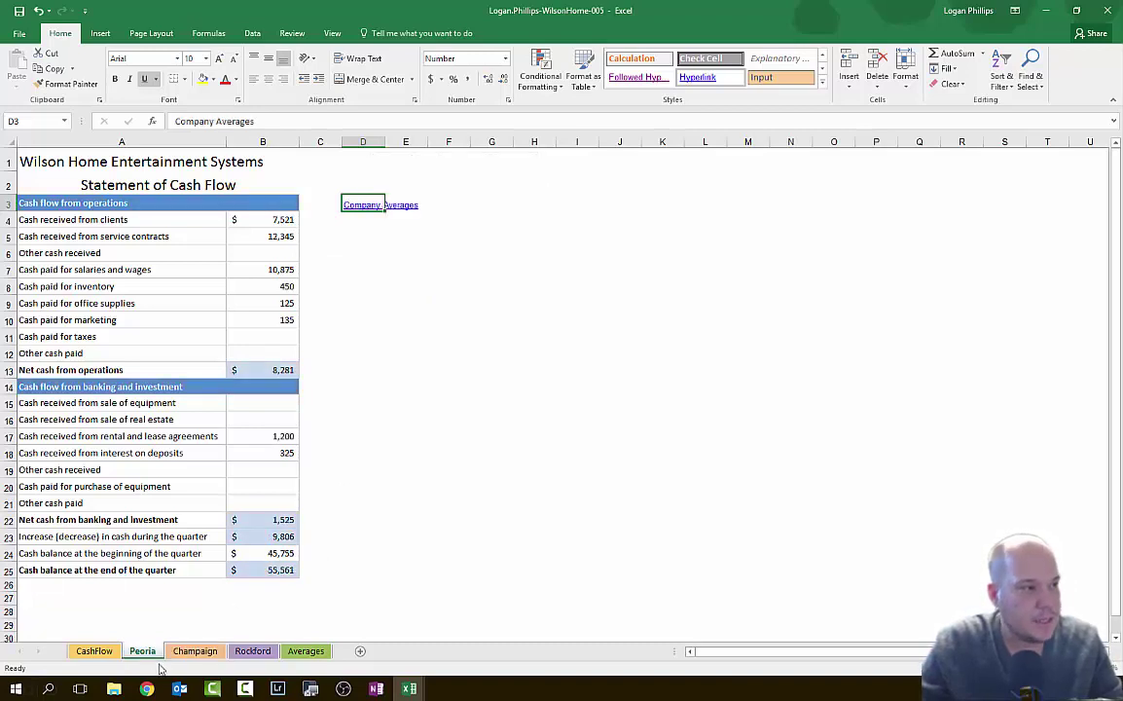
{"action": "right_click", "coordinate": [352, 202]}
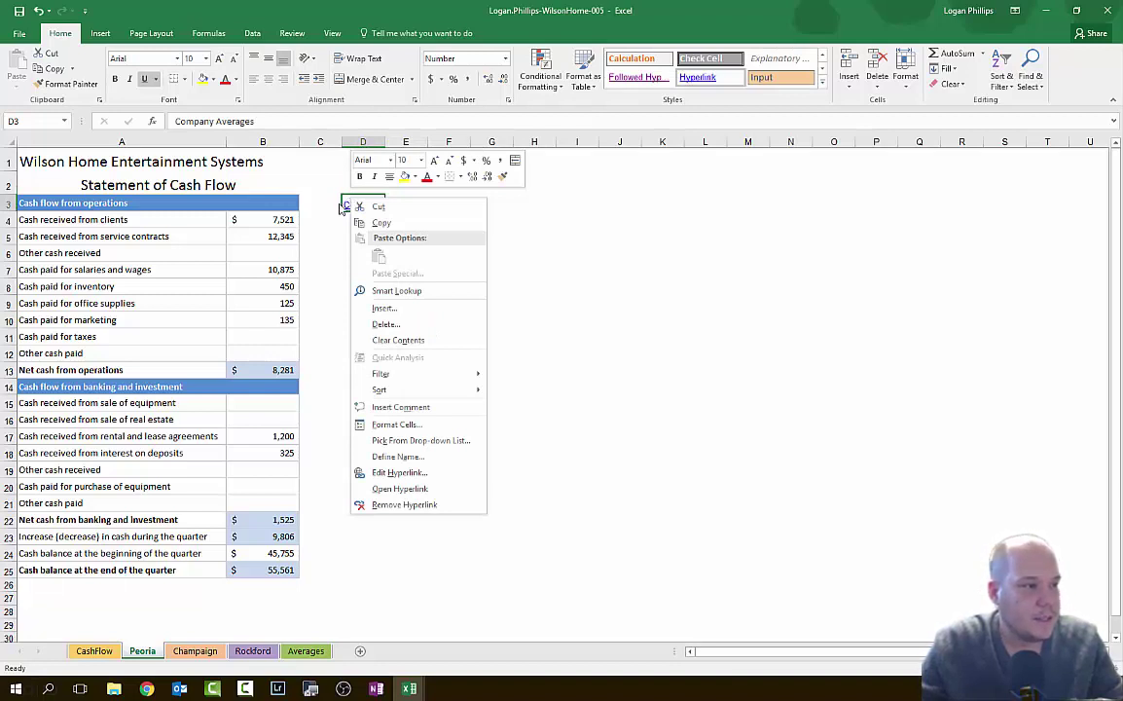
{"action": "left_click", "coordinate": [417, 223]}
Paste the link into D3 on the Champaign and Rockford sheets
{"action": "left_click", "coordinate": [206, 652]}
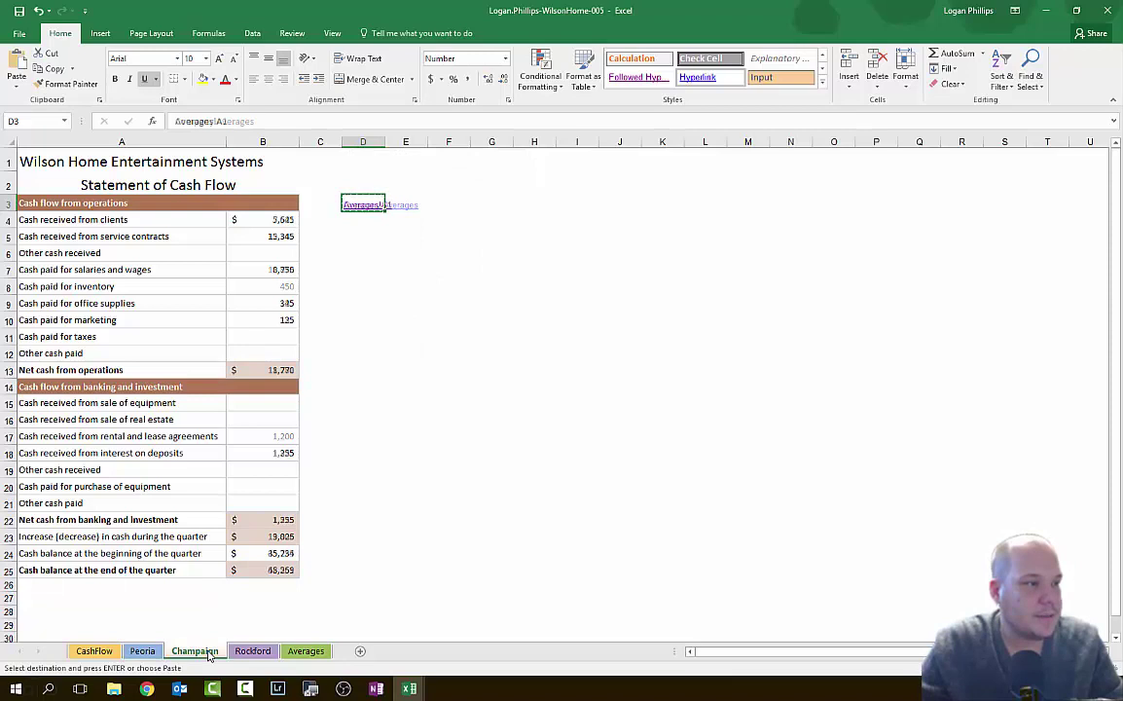
{"action": "right_click", "coordinate": [357, 203]}
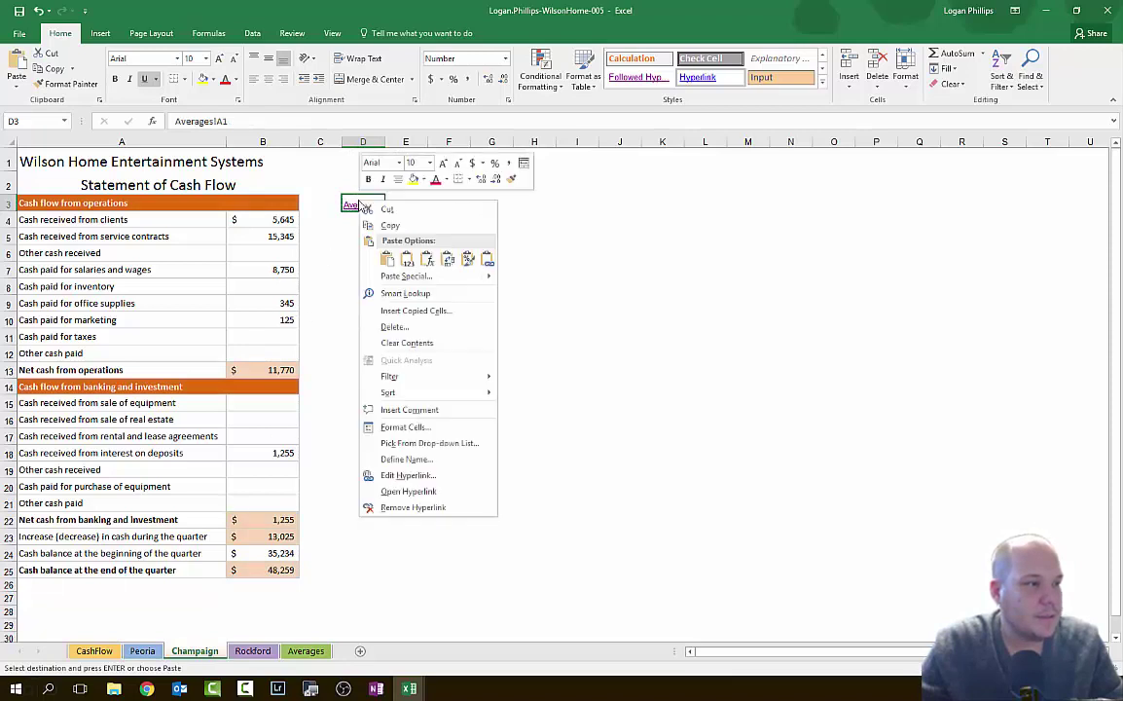
{"action": "left_click", "coordinate": [386, 258]}
{"action": "left_click", "coordinate": [252, 651]}
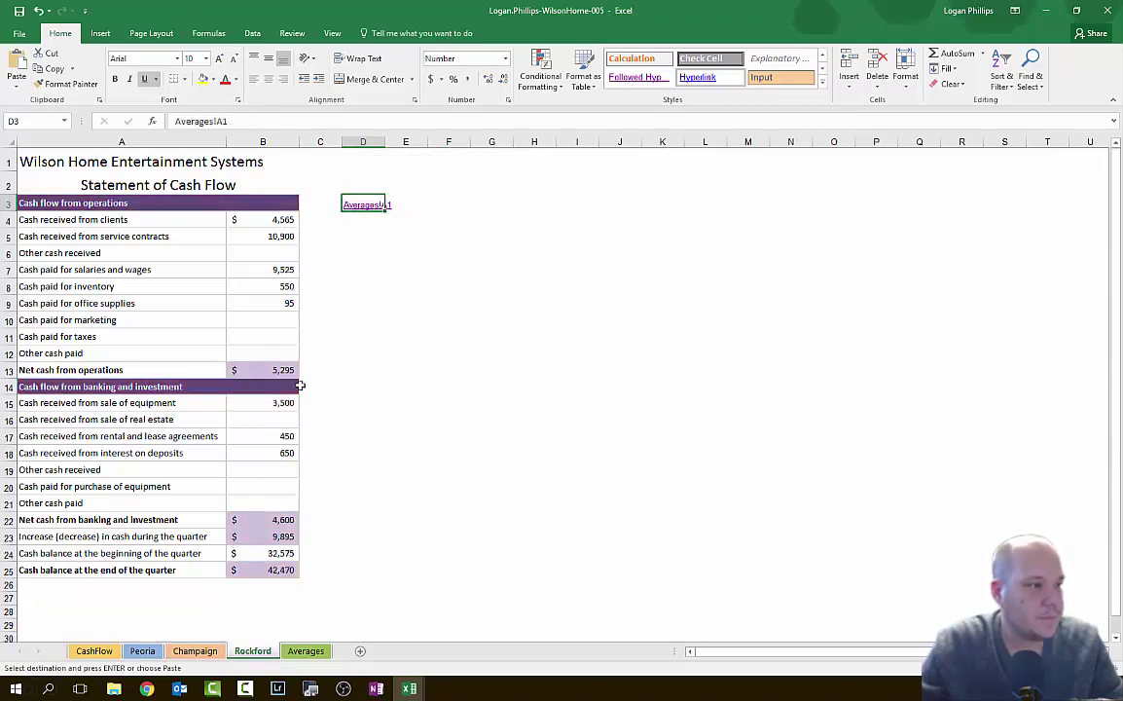
{"action": "right_click", "coordinate": [357, 204]}
{"action": "left_click", "coordinate": [387, 262]}
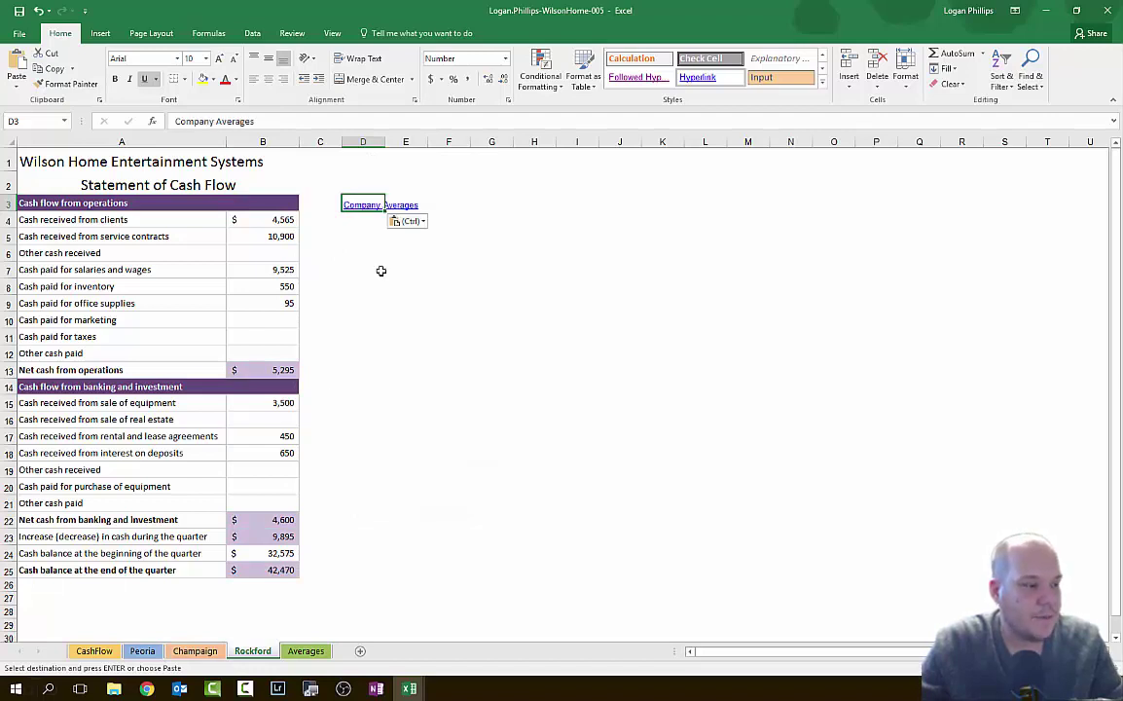
Check the D3 link on the Peoria, Champaign and Rockford sheets
{"action": "left_click", "coordinate": [144, 652]}
{"action": "left_click", "coordinate": [189, 651]}
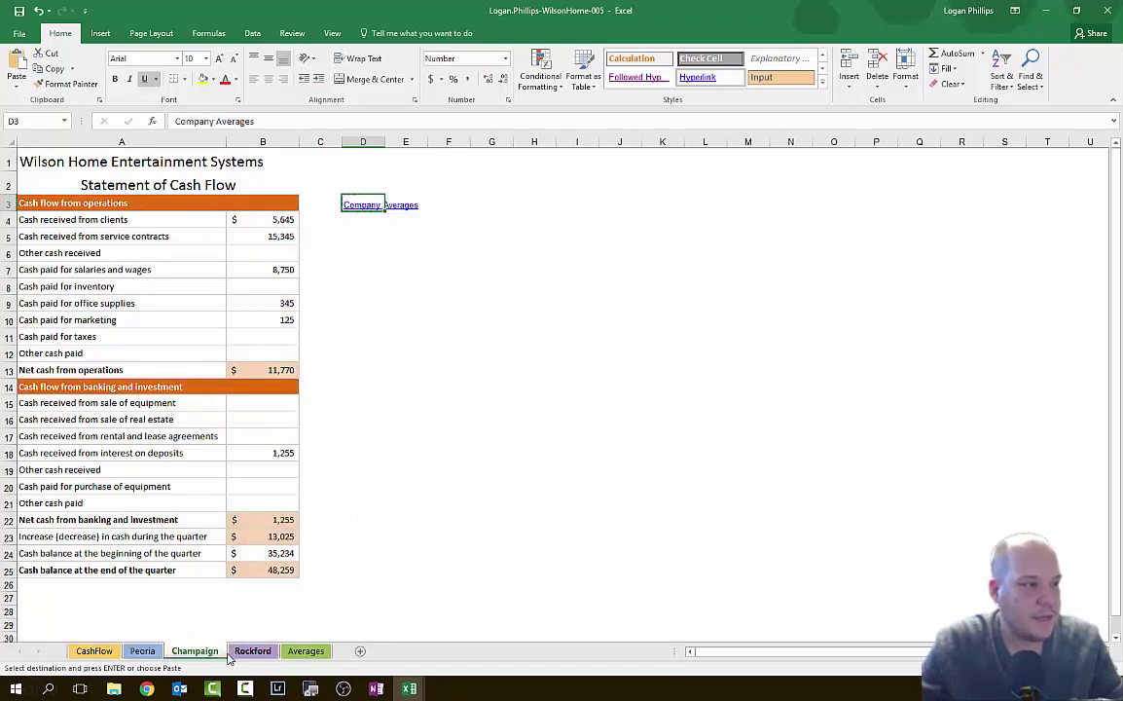
{"action": "left_click", "coordinate": [252, 652]}
{"action": "left_click", "coordinate": [144, 651]}
{"action": "left_click", "coordinate": [246, 651]}
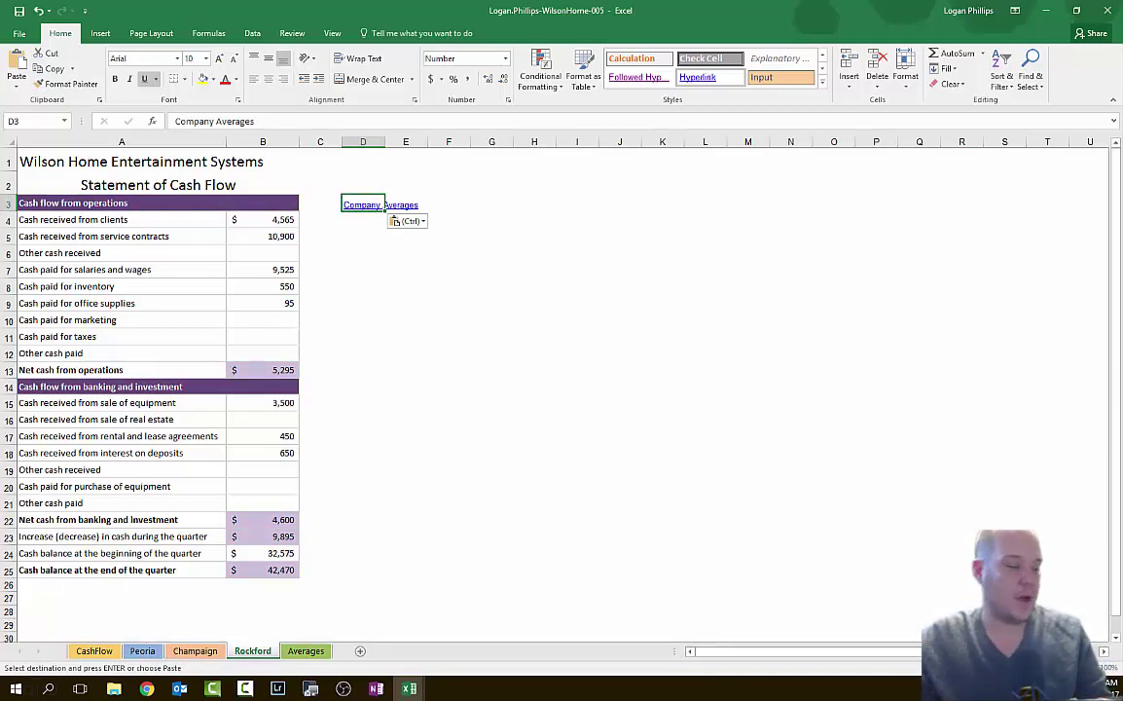
Save the workbook and close Excel
{"action": "left_click", "coordinate": [19, 10]}
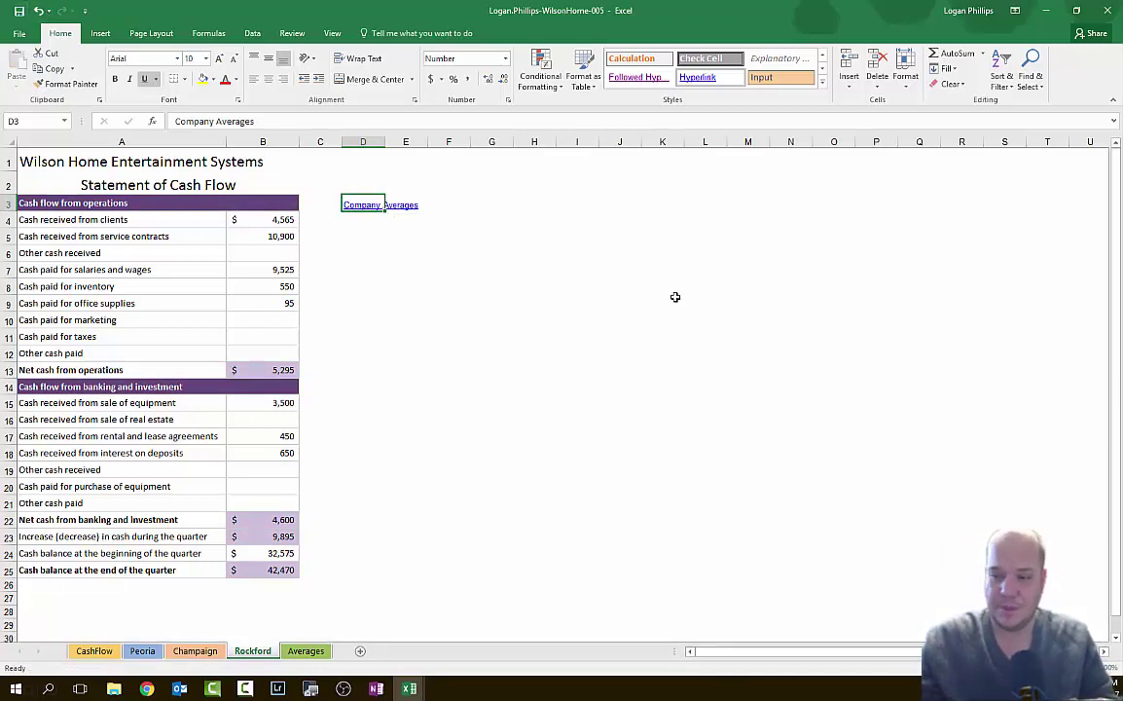
{"action": "left_click", "coordinate": [146, 688]}
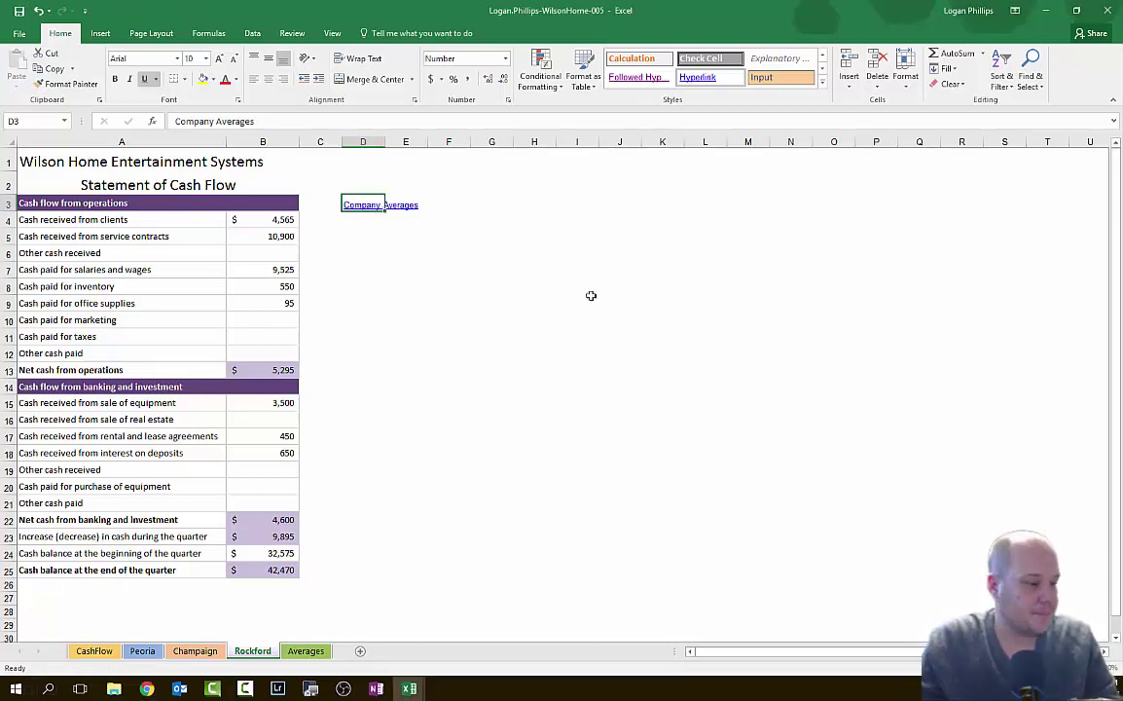
{"action": "left_click", "coordinate": [1105, 14]}
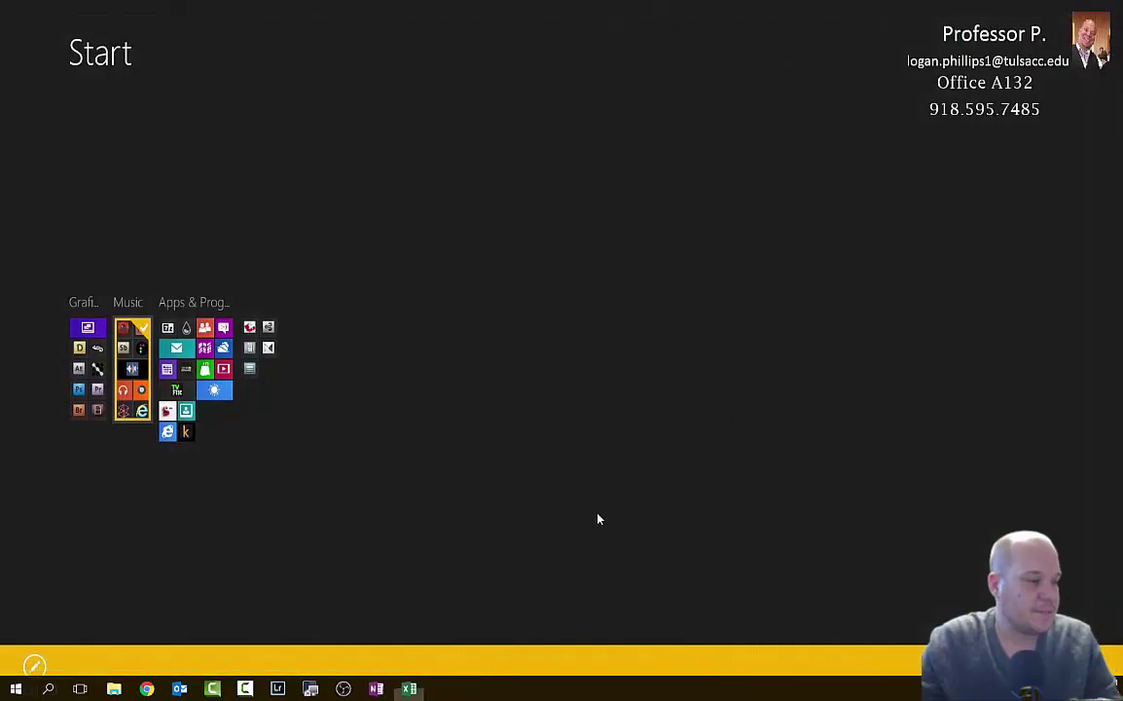
Bring up the Chrome window showing the Project 5-4 assignment tab in SIMnet
{"action": "mouse_move", "coordinate": [146, 688]}
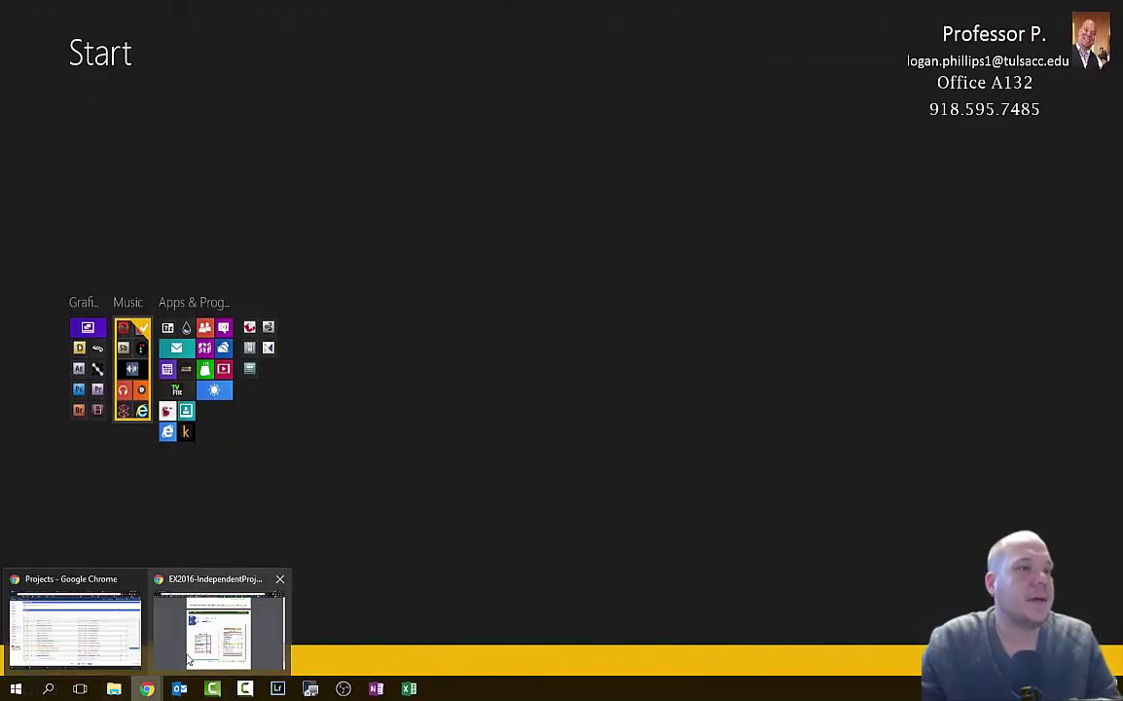
{"action": "left_click", "coordinate": [75, 632]}
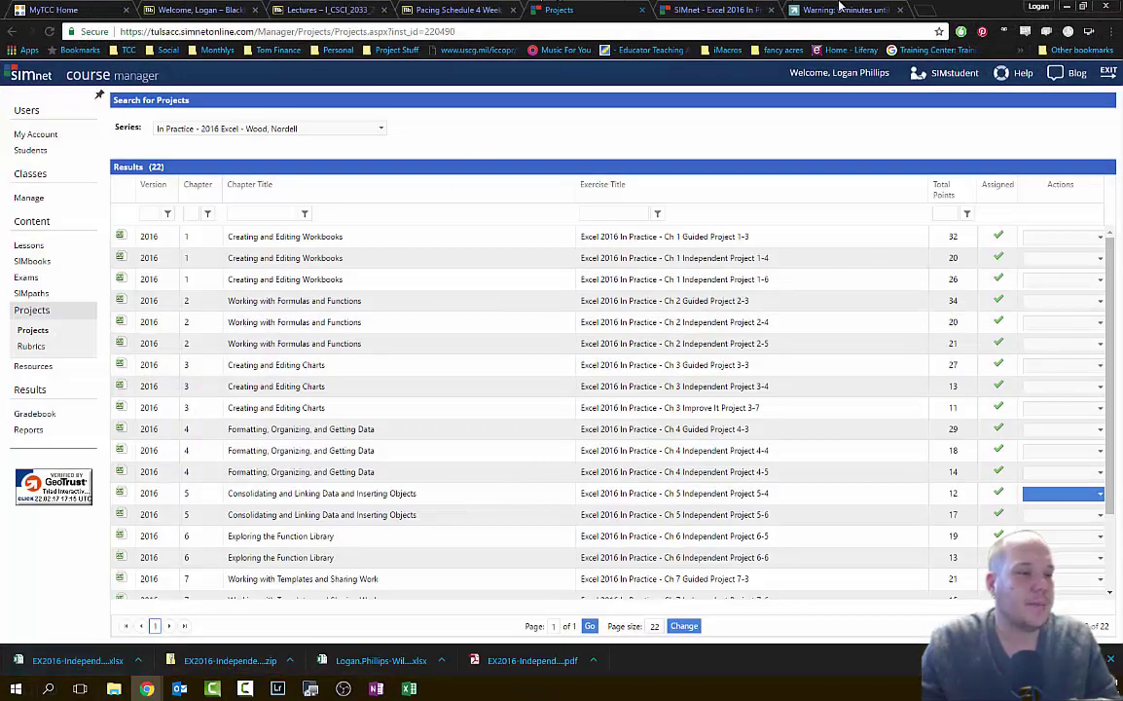
{"action": "left_click", "coordinate": [839, 9]}
{"action": "left_click", "coordinate": [740, 10]}
{"action": "left_click", "coordinate": [818, 9]}
{"action": "left_click", "coordinate": [739, 10]}
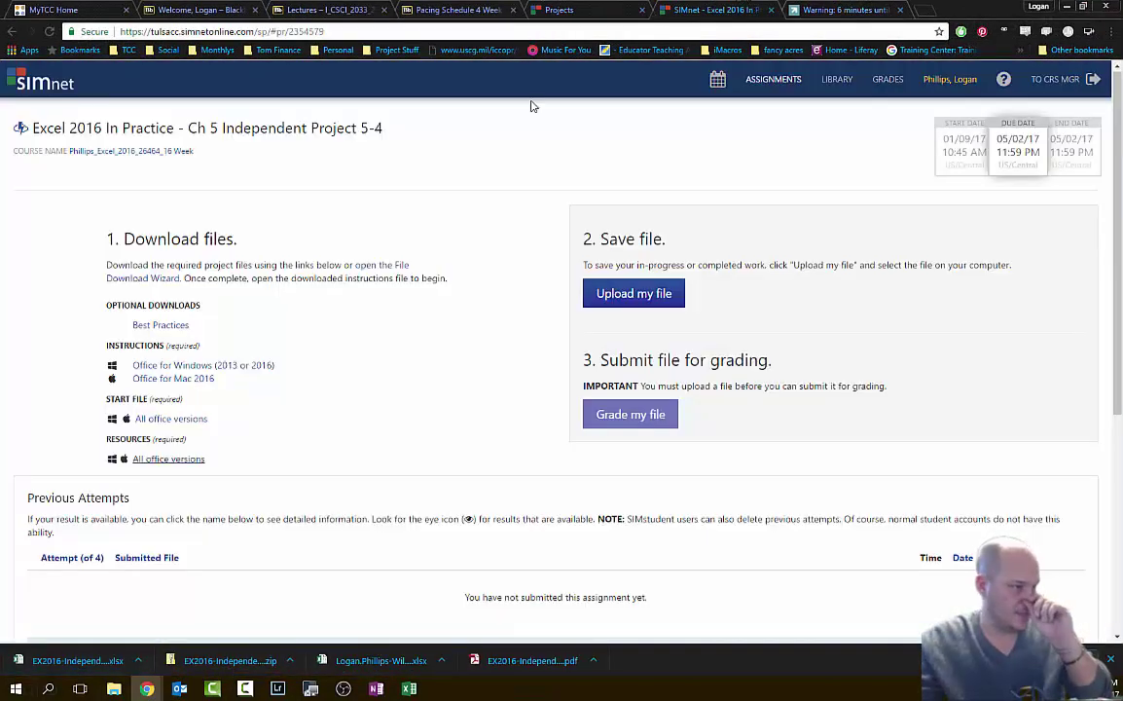
Upload the WilsonHome-005 workbook from the Desktop to the assignment
{"action": "left_click", "coordinate": [642, 296]}
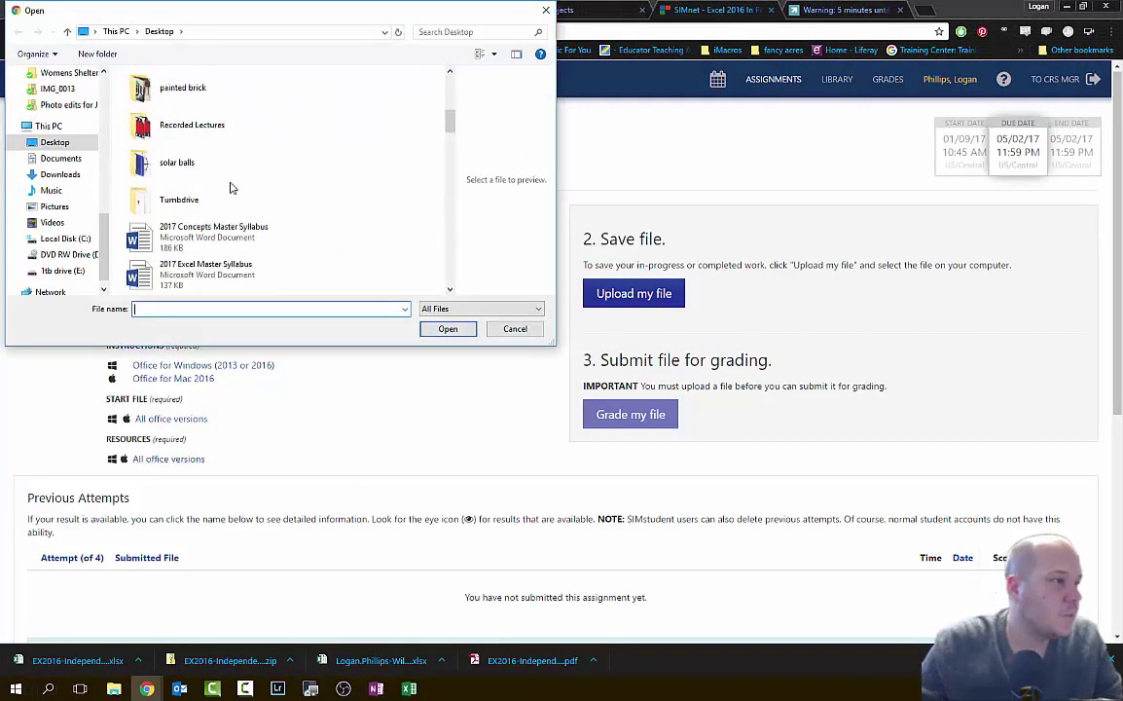
{"action": "scroll", "coordinate": [233, 187], "scroll_direction": "down", "scroll_amount": 3}
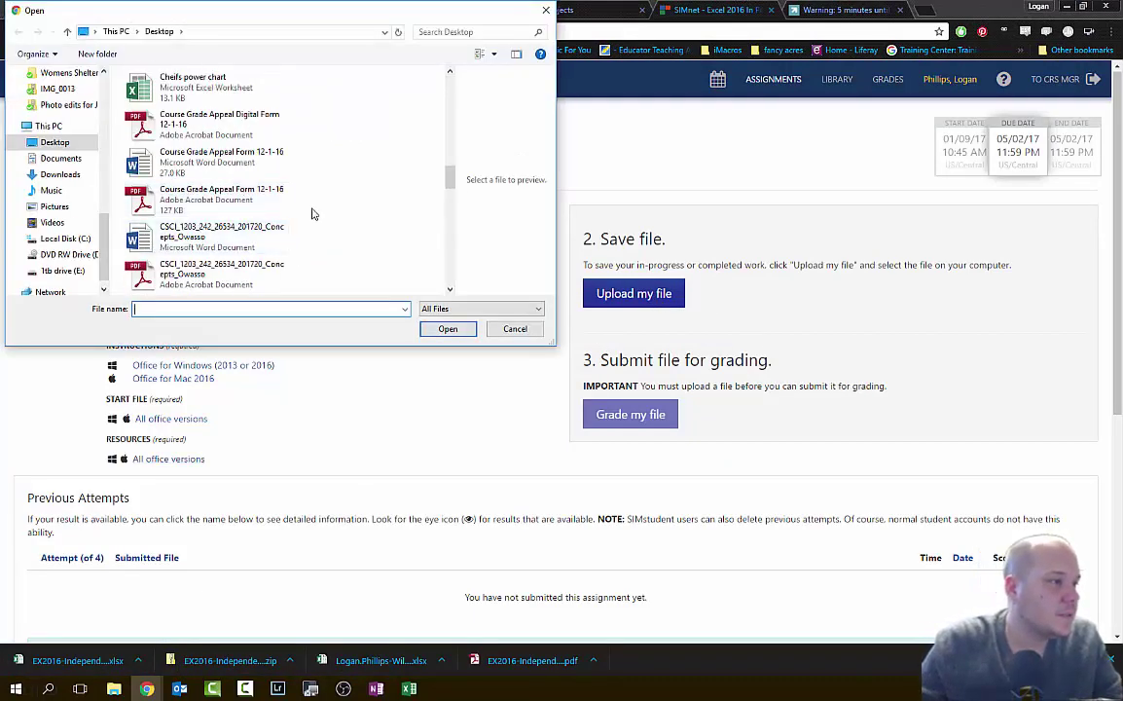
{"action": "scroll", "coordinate": [313, 213], "scroll_direction": "down", "scroll_amount": 2}
{"action": "scroll", "coordinate": [314, 213], "scroll_direction": "down", "scroll_amount": 3}
{"action": "scroll", "coordinate": [313, 213], "scroll_direction": "down", "scroll_amount": 3}
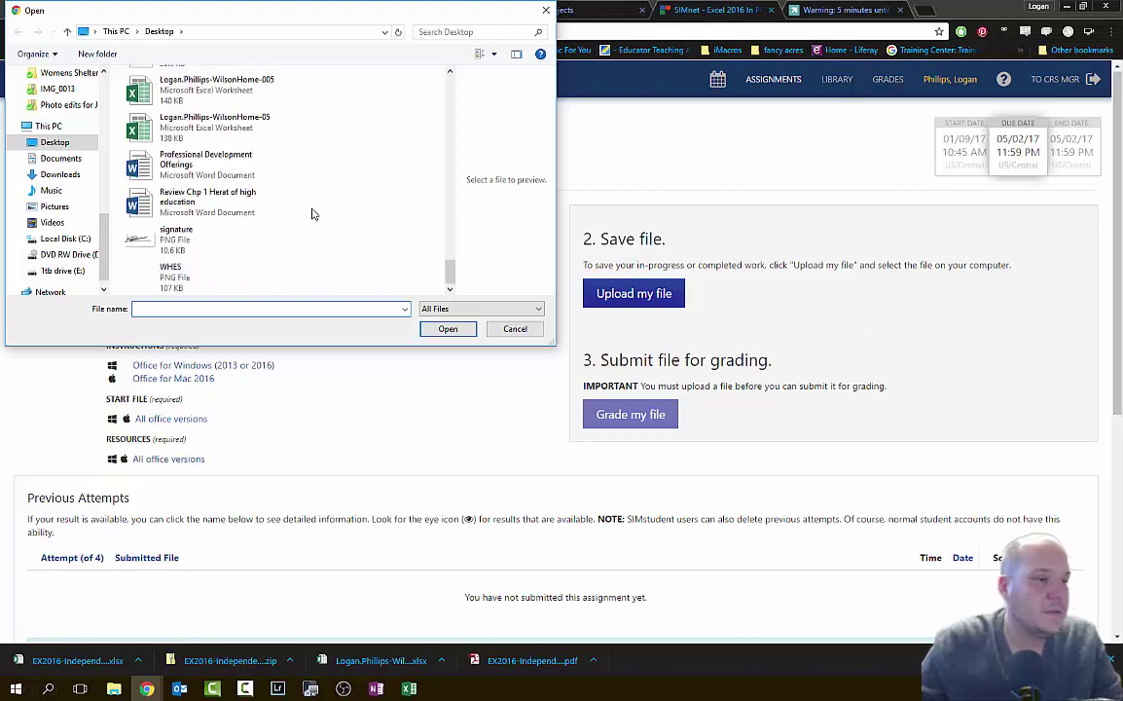
{"action": "left_click", "coordinate": [261, 102]}
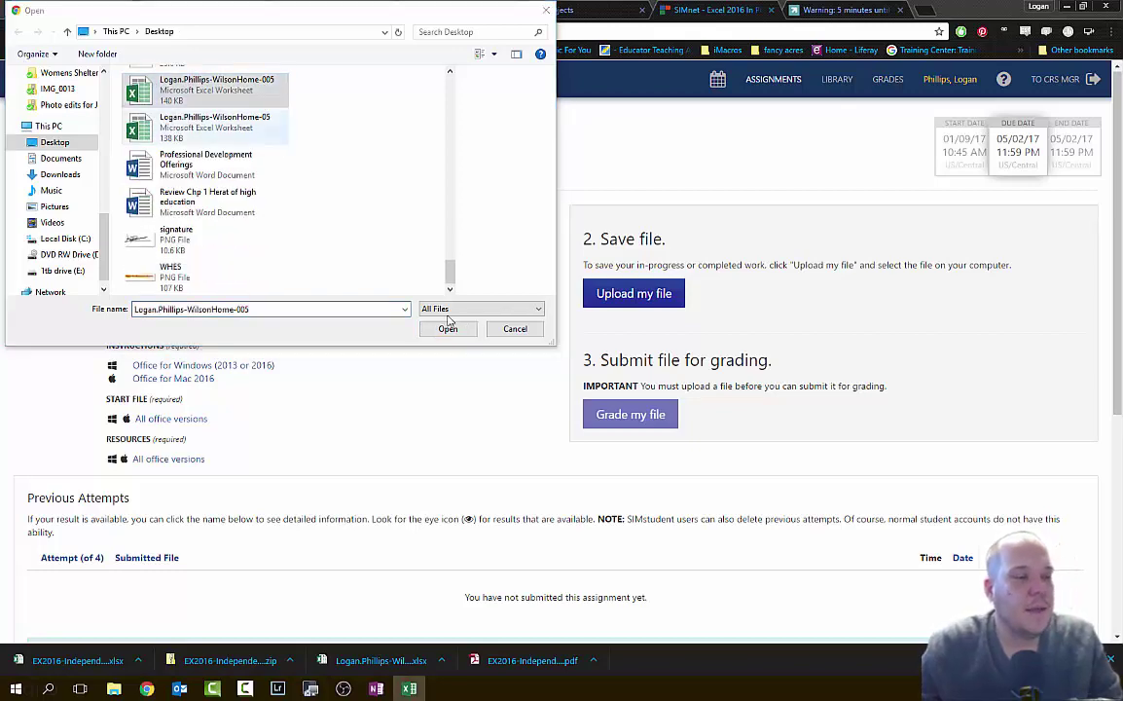
{"action": "left_click", "coordinate": [440, 330]}
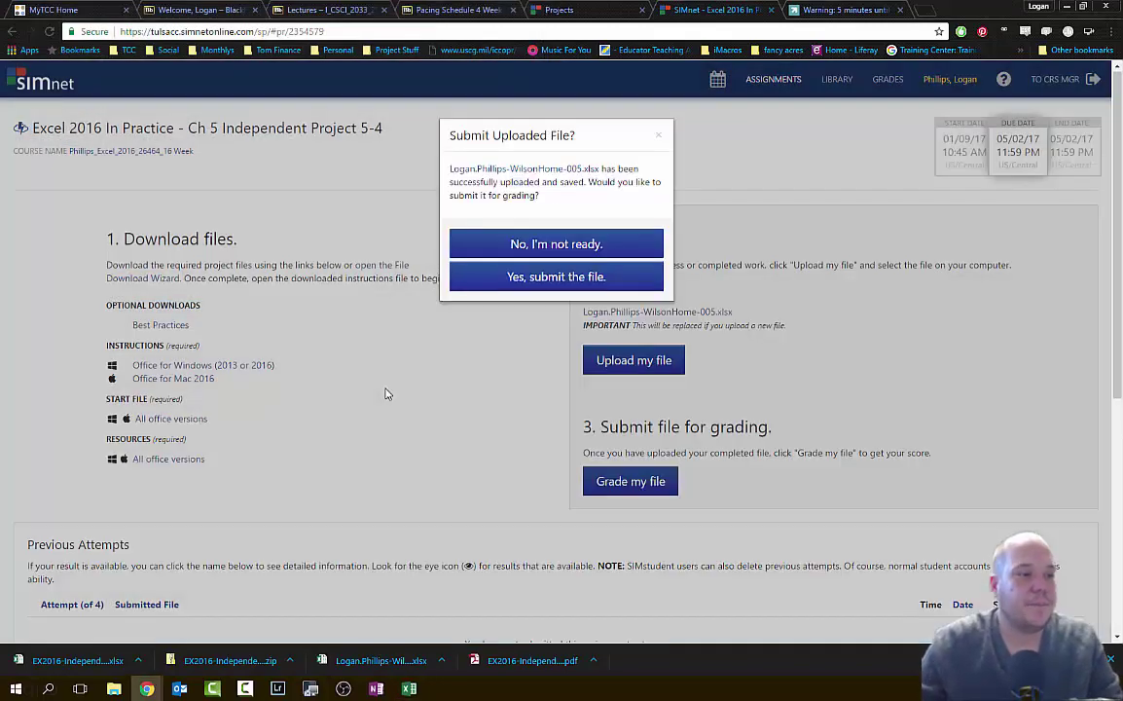
Confirm submitting the uploaded WilsonHome-005 workbook for grading
{"action": "left_click", "coordinate": [520, 277]}
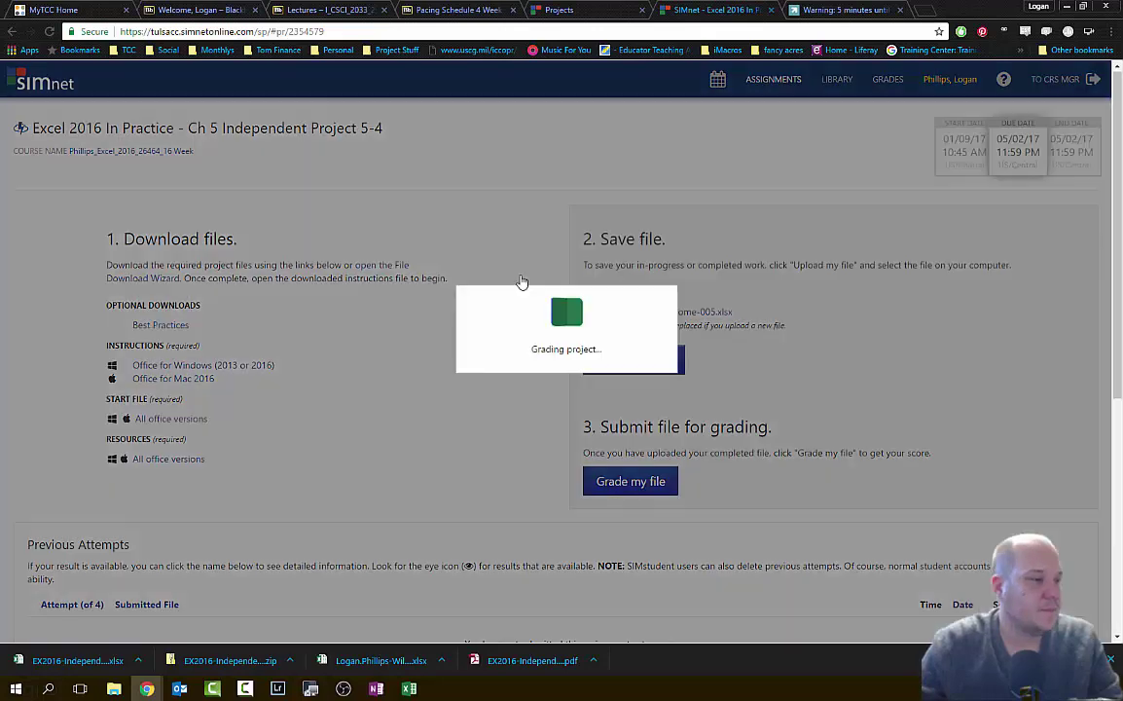